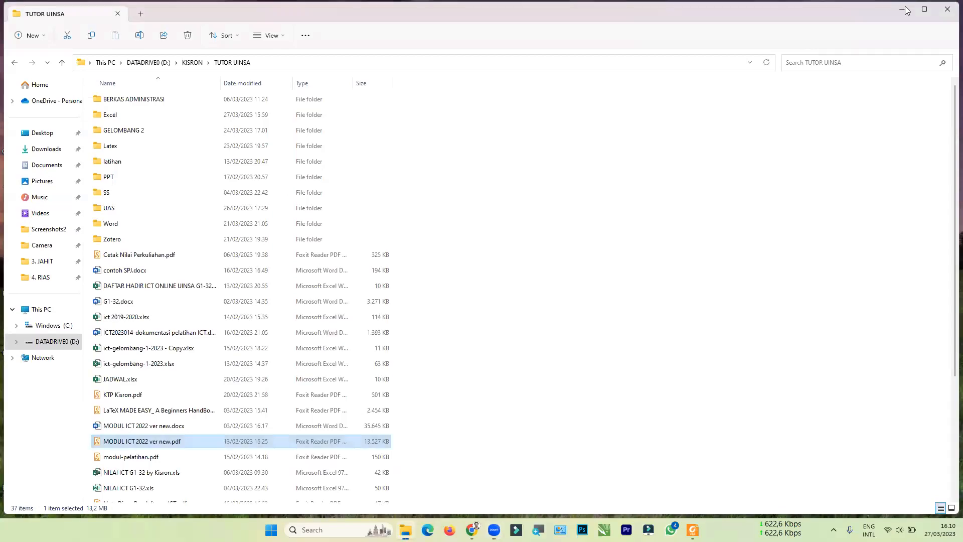
Switch to Google Chrome and look through the files submitted in the TUGAS WORD folder on Drive.
left_click(896, 13)
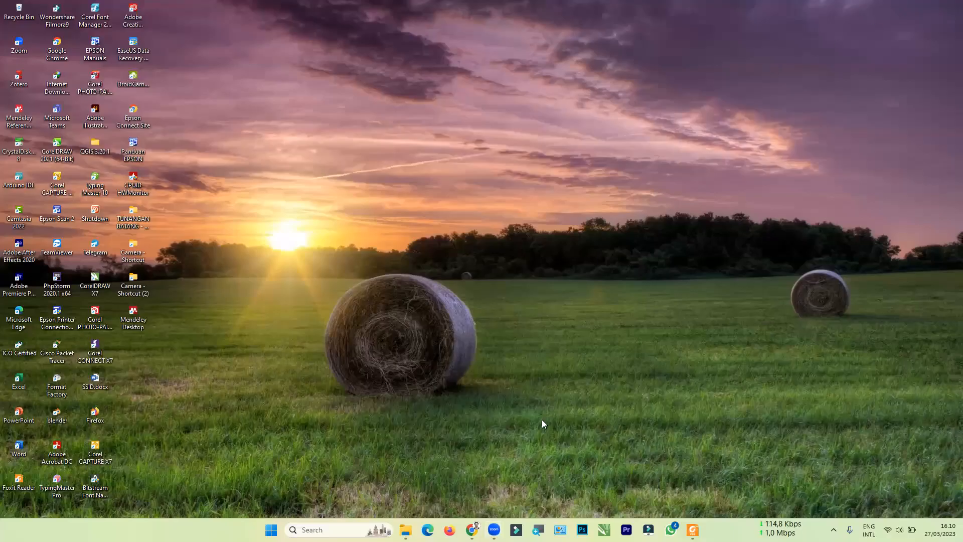
left_click(472, 529)
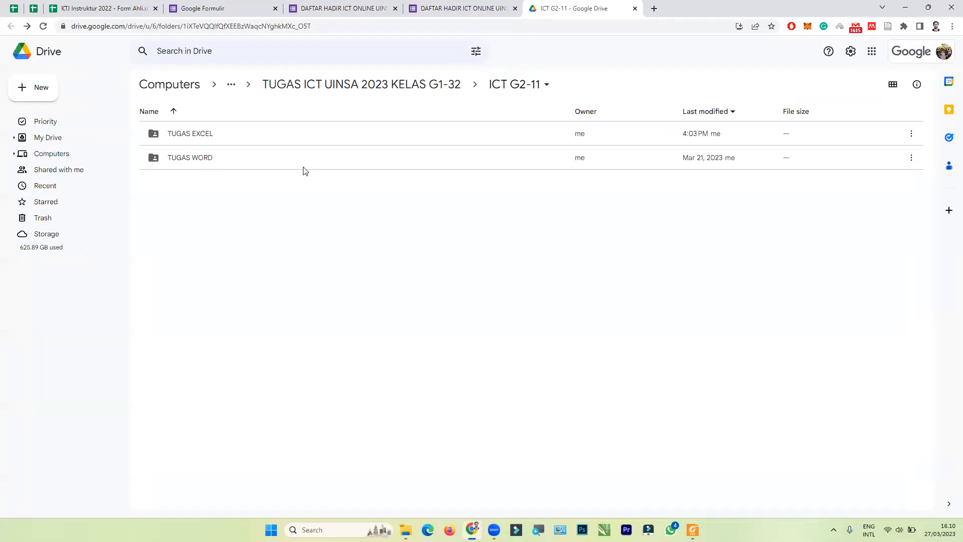
double_click(257, 159)
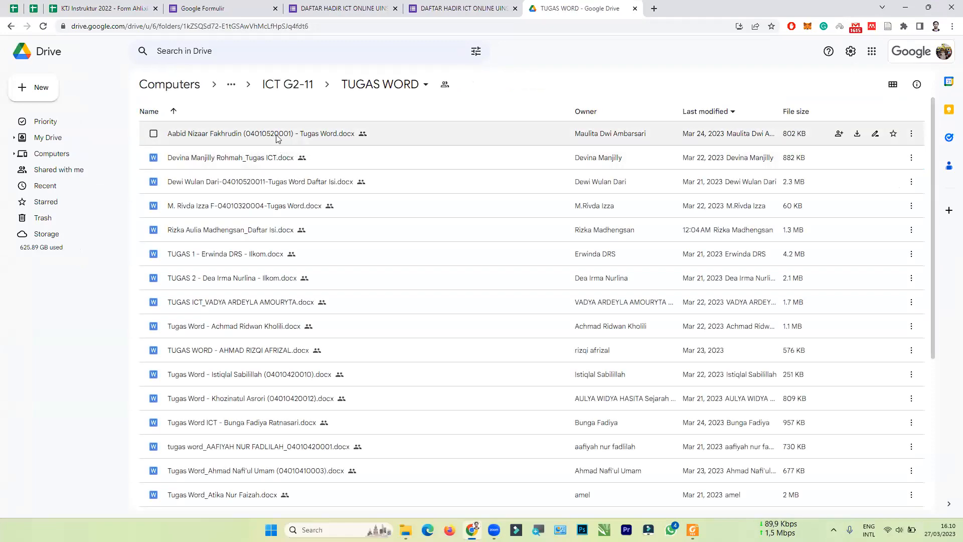
scroll(382, 274, "down", 5)
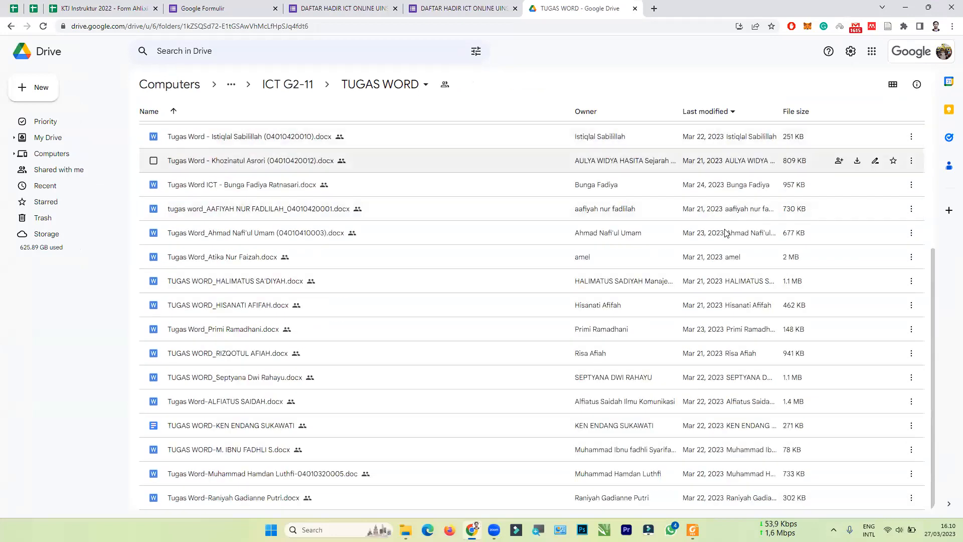
scroll(795, 160, "up", 5)
Look over the TUGAS WORD files in grid layout and go back to the ICT G2-11 folder.
left_click(893, 84)
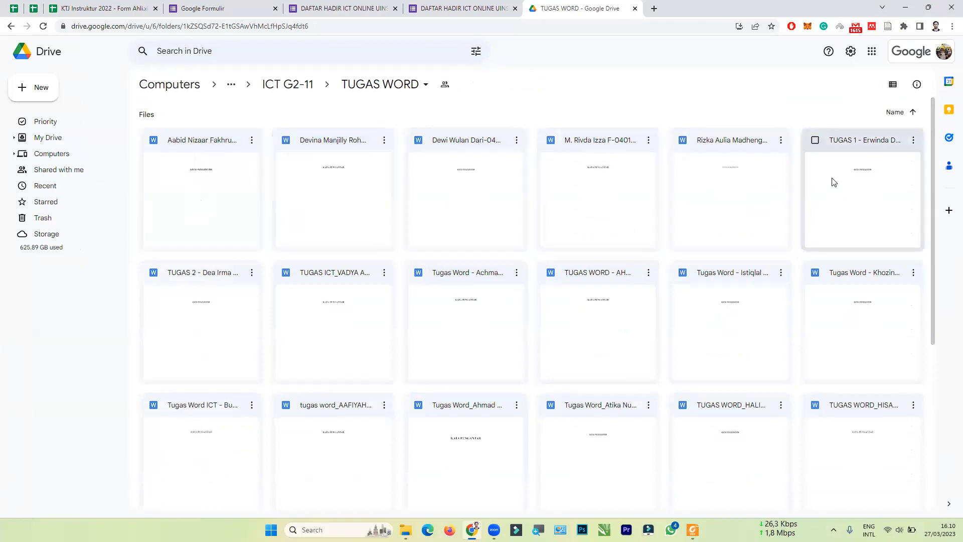
scroll(837, 335, "down", 4)
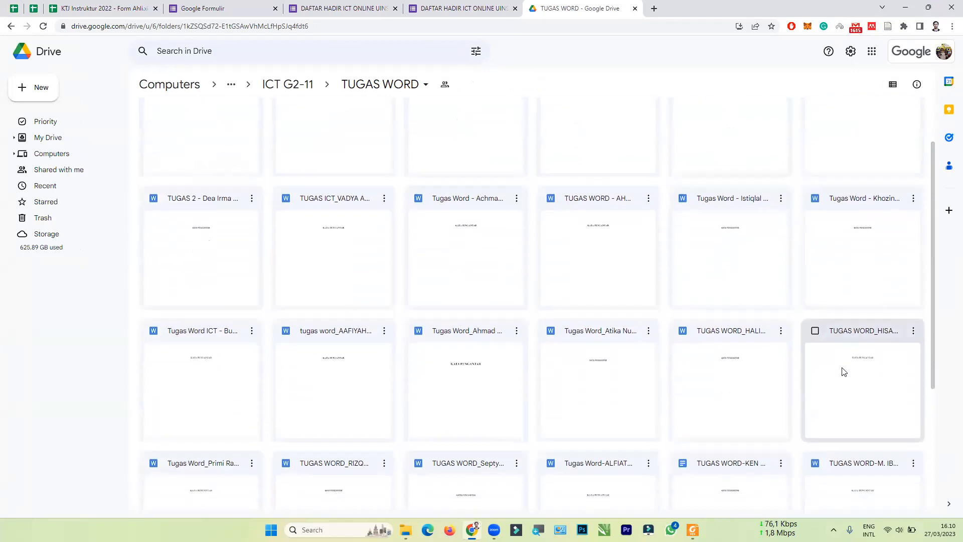
scroll(837, 380, "down", 2)
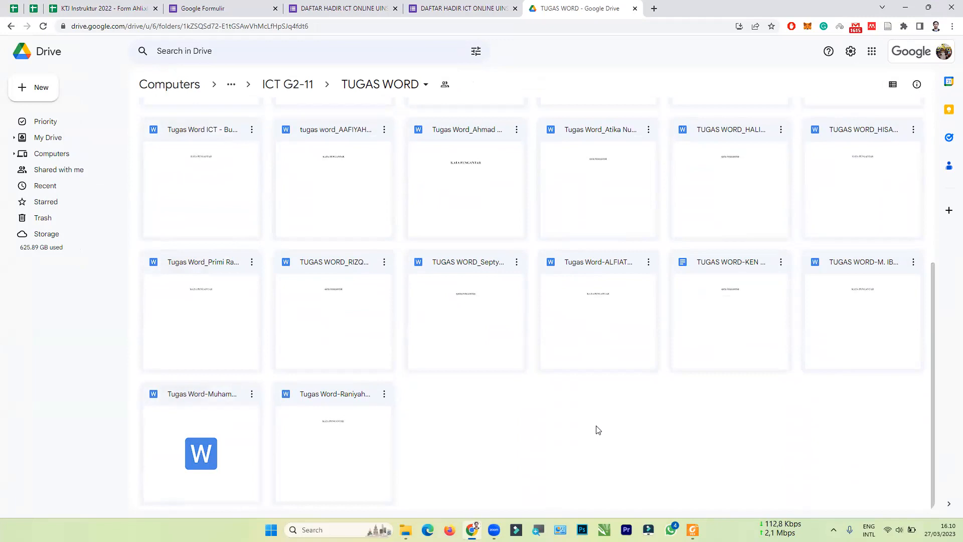
scroll(597, 430, "up", 5)
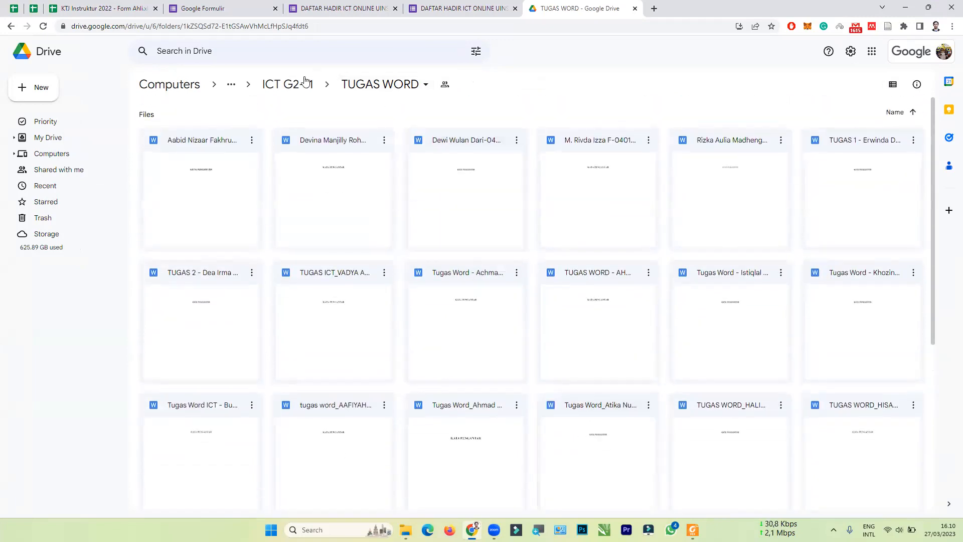
left_click(287, 86)
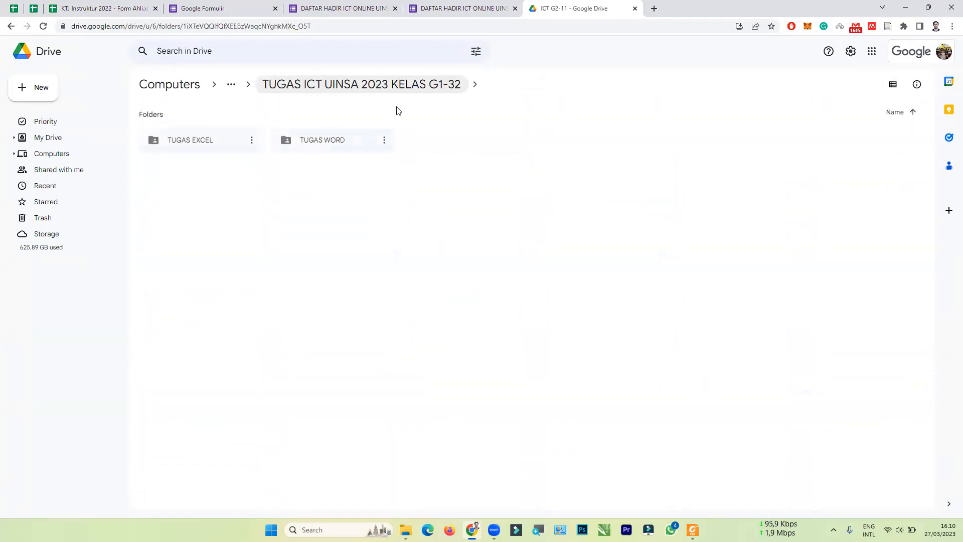
left_click(905, 8)
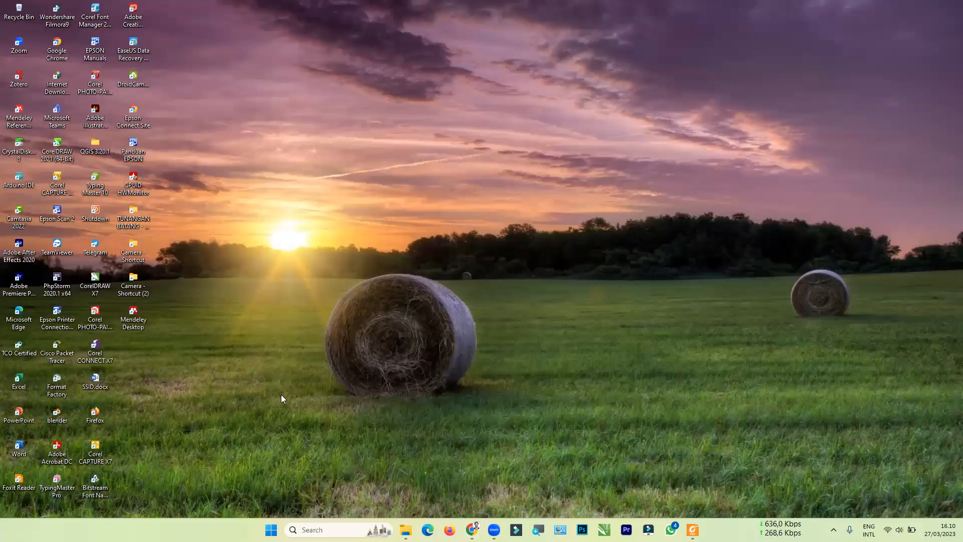
Switch to File Explorer and open the workbook LATIHAN LOOKUP.xlsx from the Excel folder in TUTOR UINSA.
left_click(405, 529)
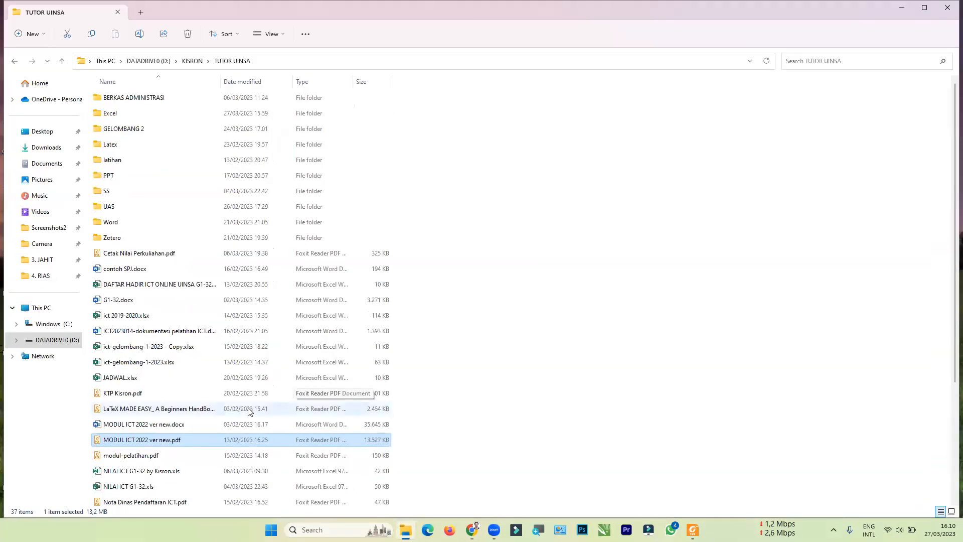
double_click(130, 118)
left_click(128, 173)
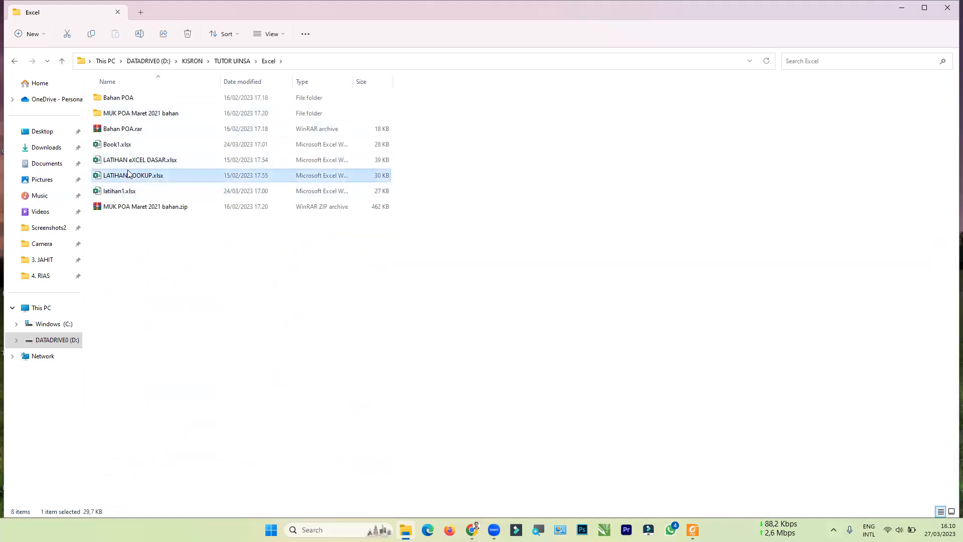
double_click(129, 174)
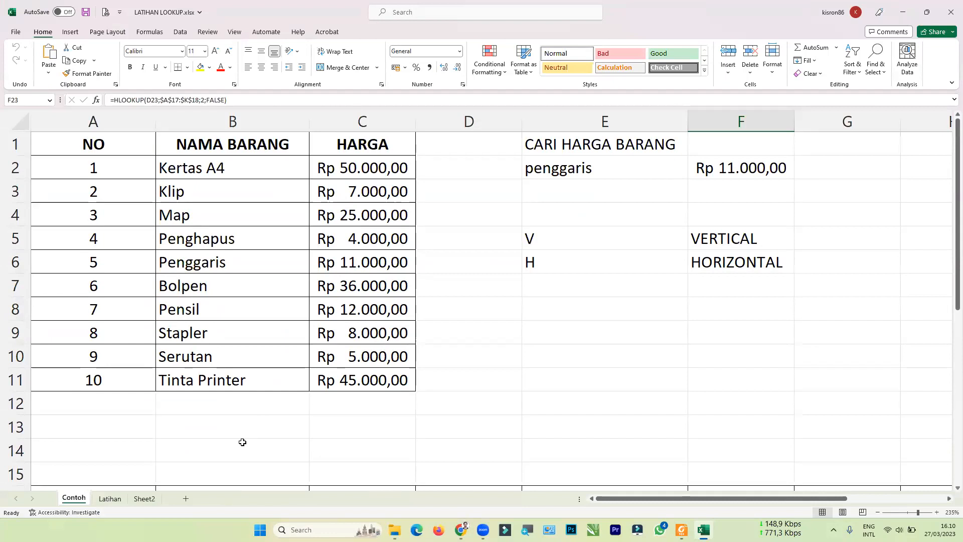
Enter the heading LOOKUP in cell E4, above the V and H entries on the Contoh sheet.
left_click(602, 216)
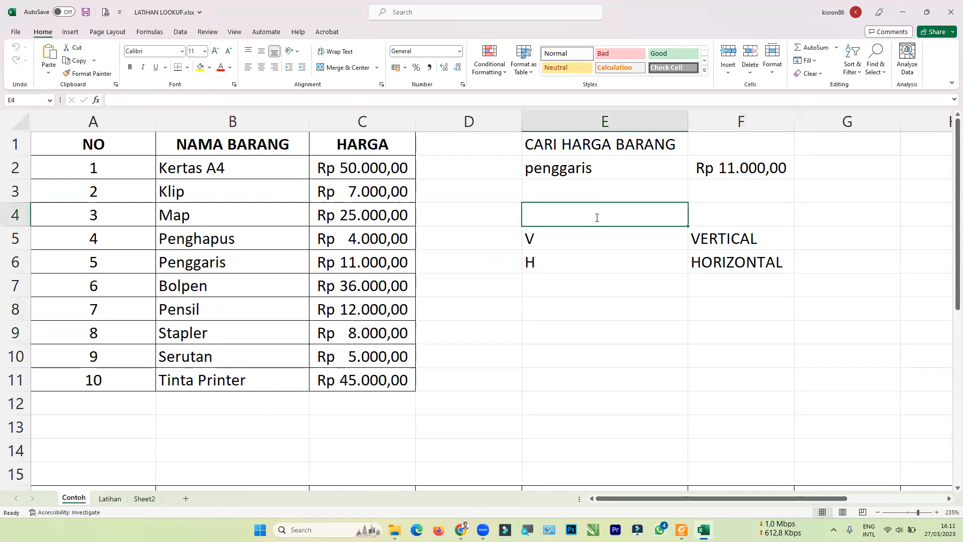
type("LOOKUP")
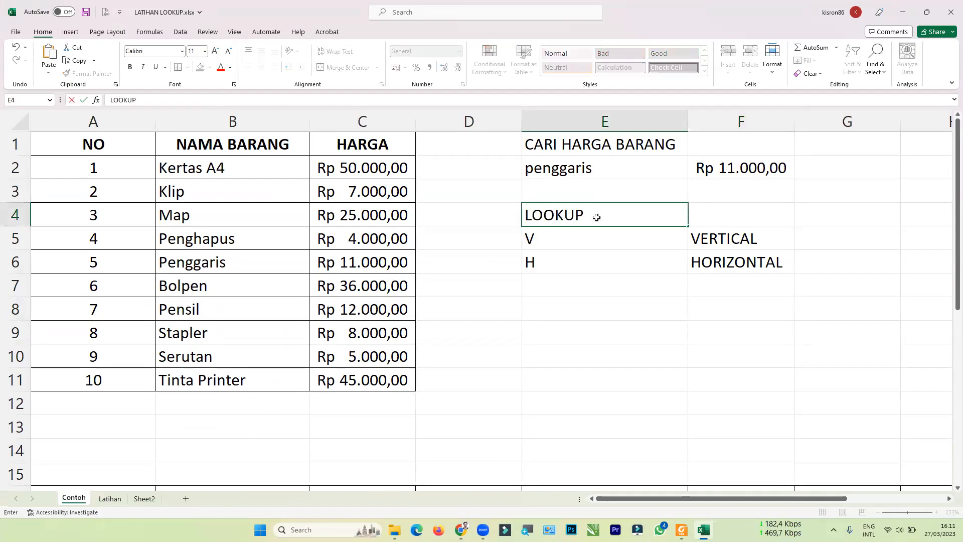
key("Return")
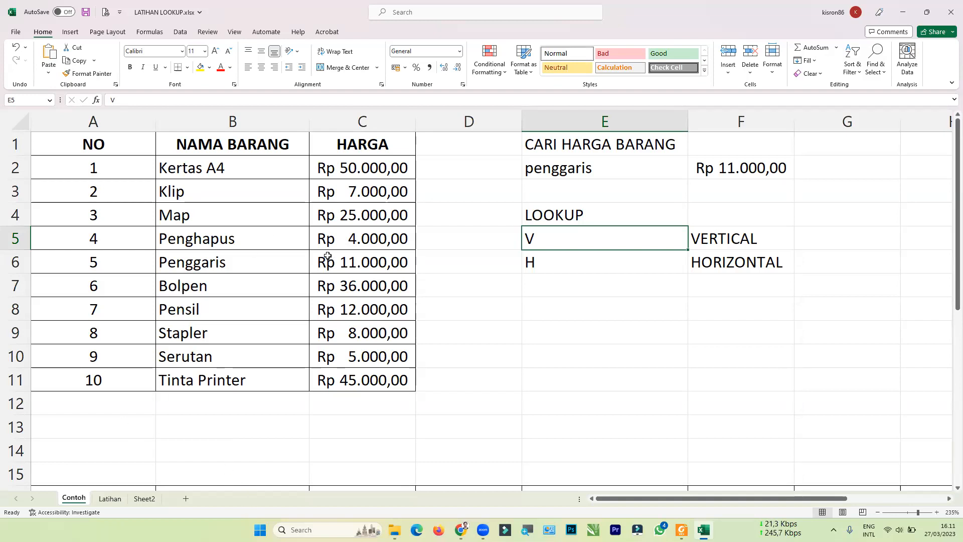
Highlight the vertical price table A1:C11 and the horizontal price table A16:K18 to compare their layouts.
left_click_drag(112, 141, 342, 388)
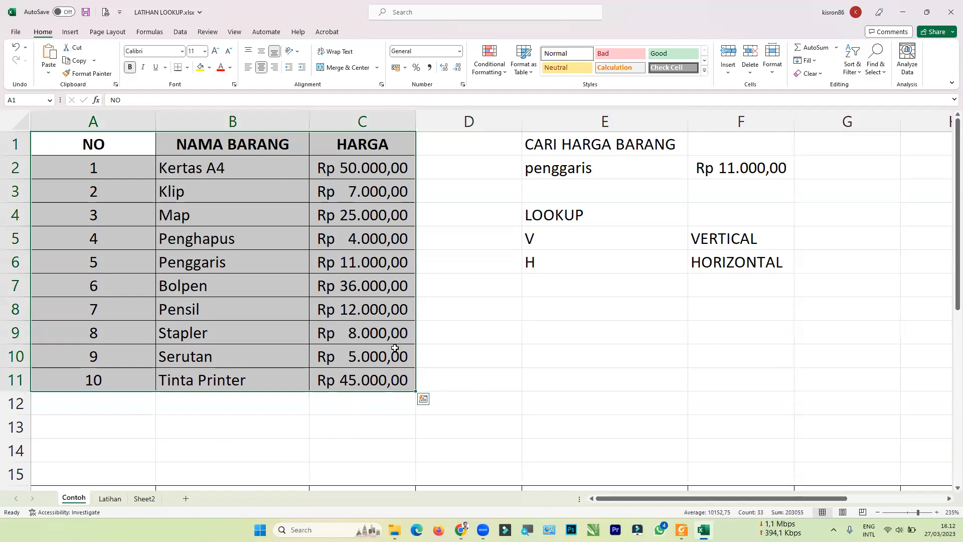
scroll(381, 331, "down", 3)
scroll(381, 330, "down", 1)
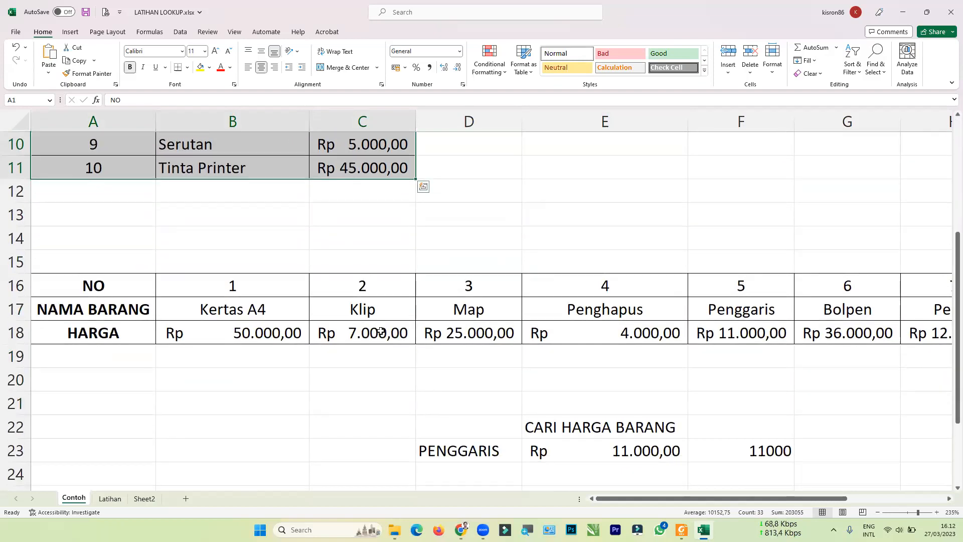
left_click_drag(119, 282, 781, 326)
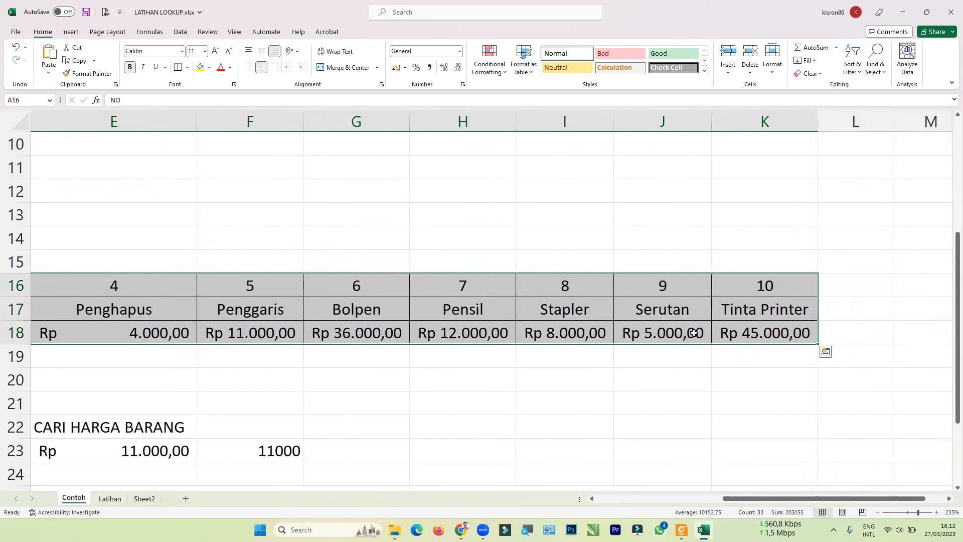
left_click_drag(734, 501, 608, 500)
scroll(434, 324, "up", 3)
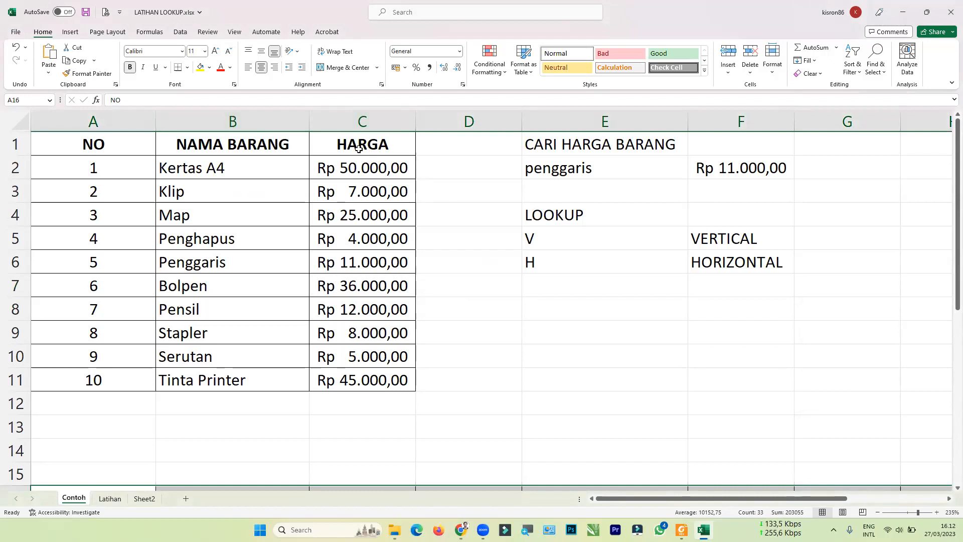
Begin a new VLOOKUP formula in F2 with E2 as the lookup value and B1:C11 as the table array.
left_click(555, 171)
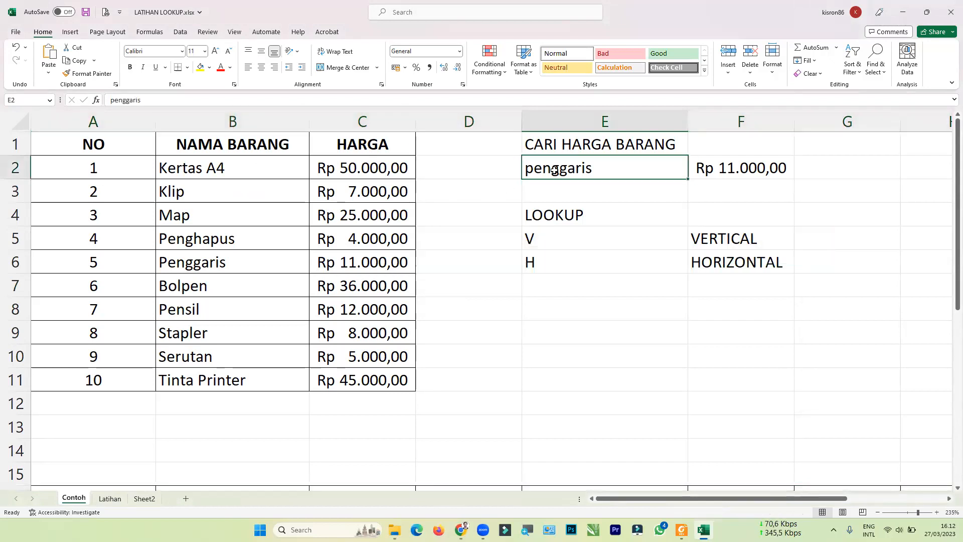
left_click(726, 168)
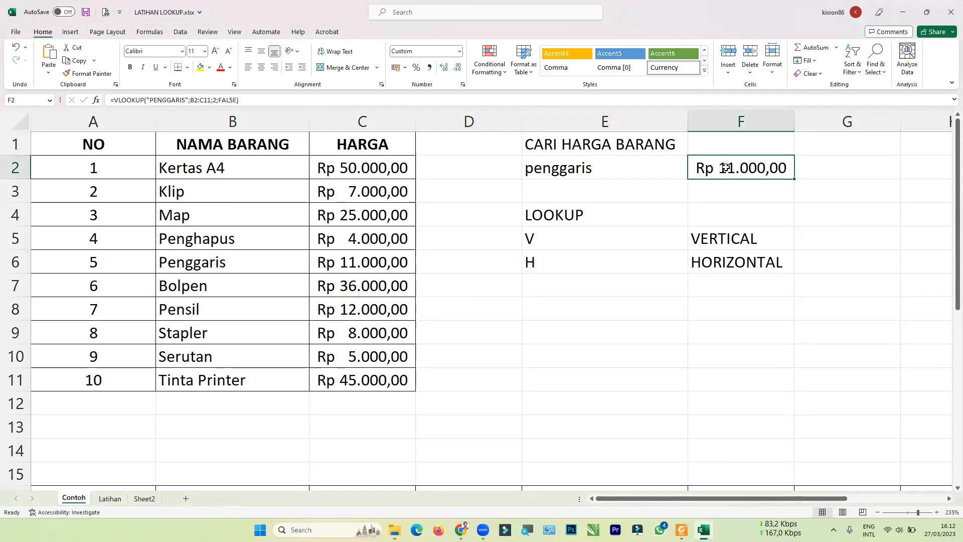
type("=")
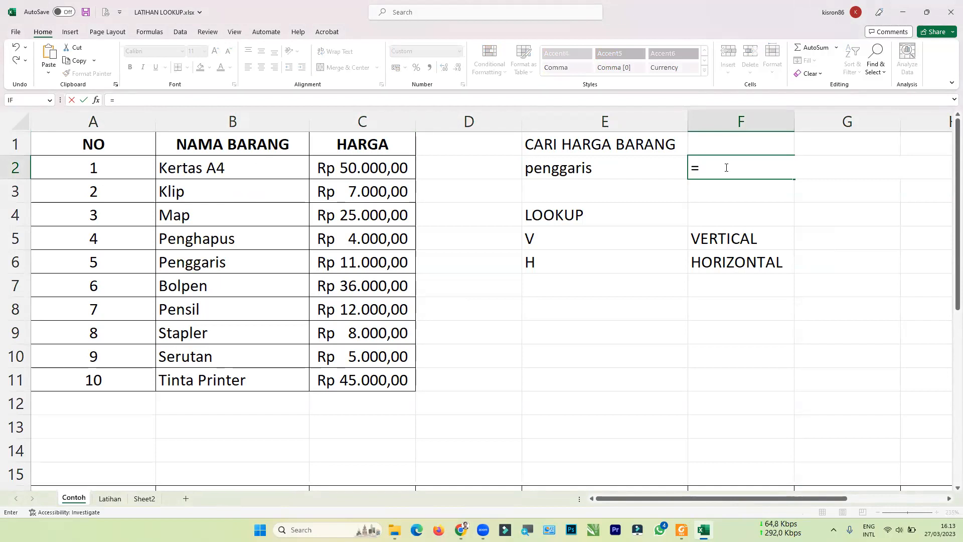
type("VLO")
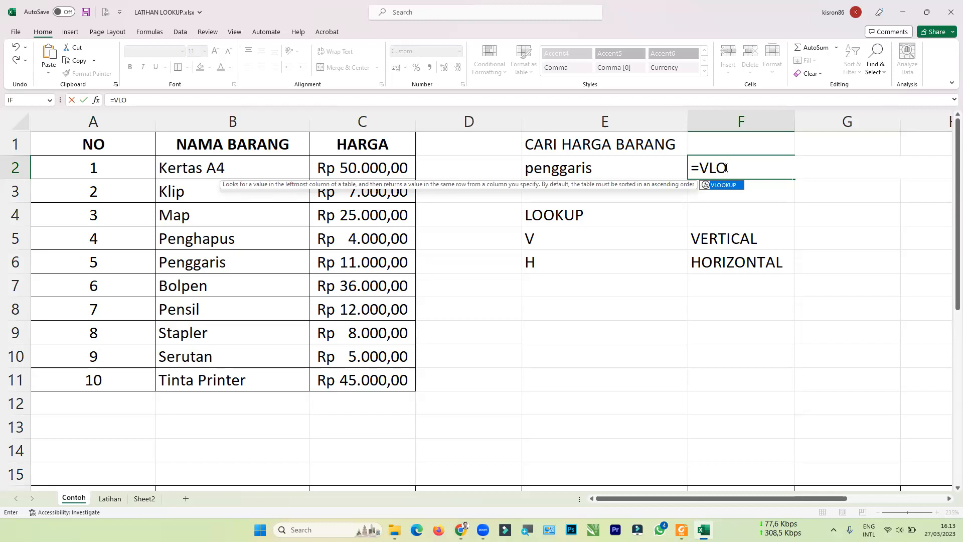
key("BackSpace")
key("Tab")
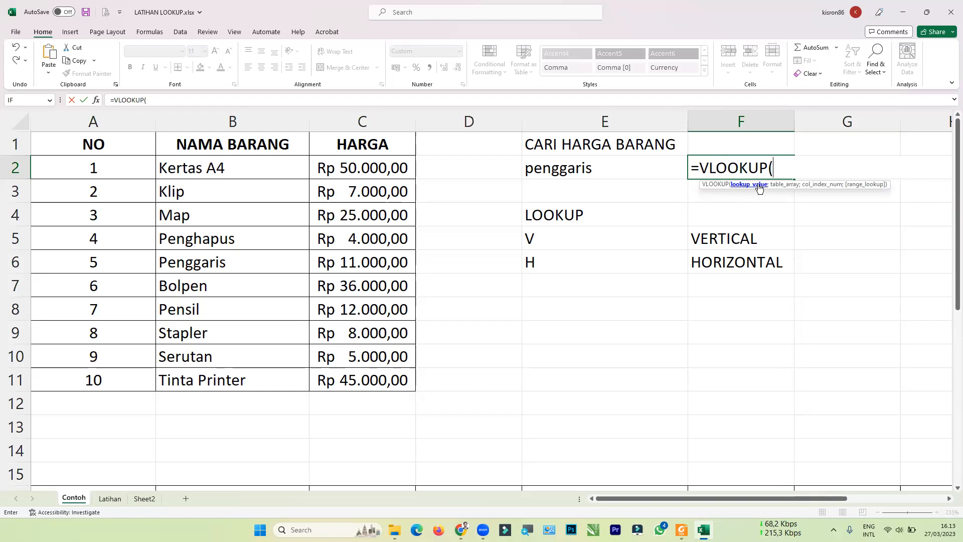
left_click(624, 171)
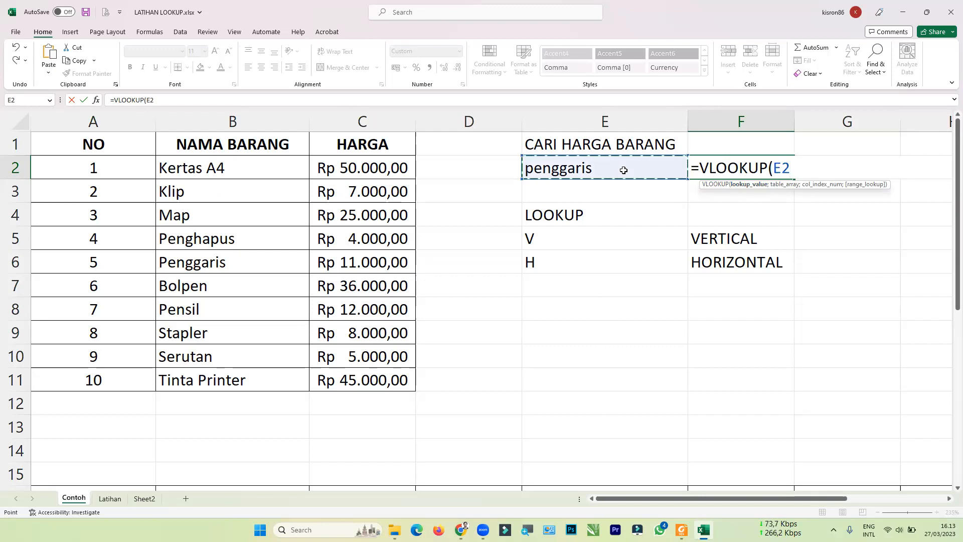
type(";")
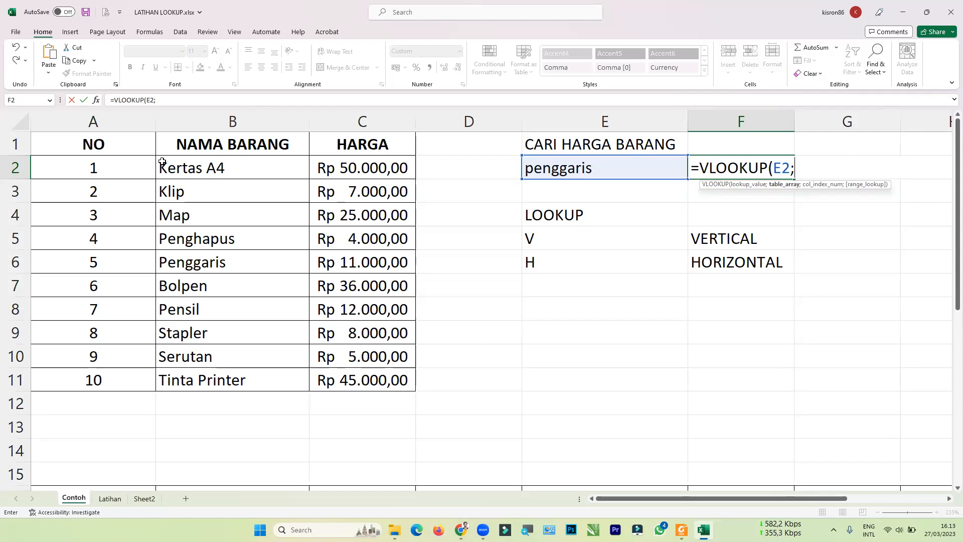
left_click_drag(169, 146, 357, 380)
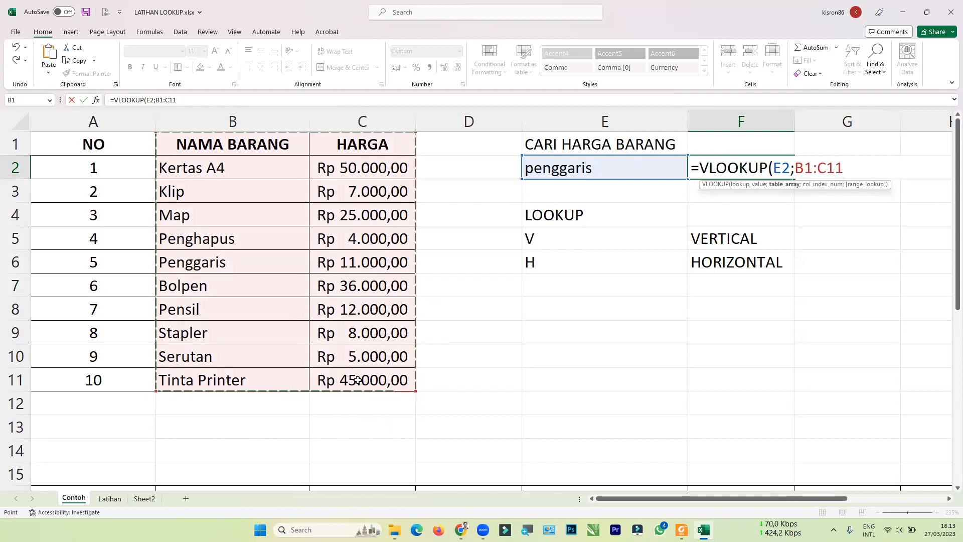
Complete the VLOOKUP in F2 with column index 2 and FALSE for an exact match, and check it against the Penggaris price in C6.
type(";2")
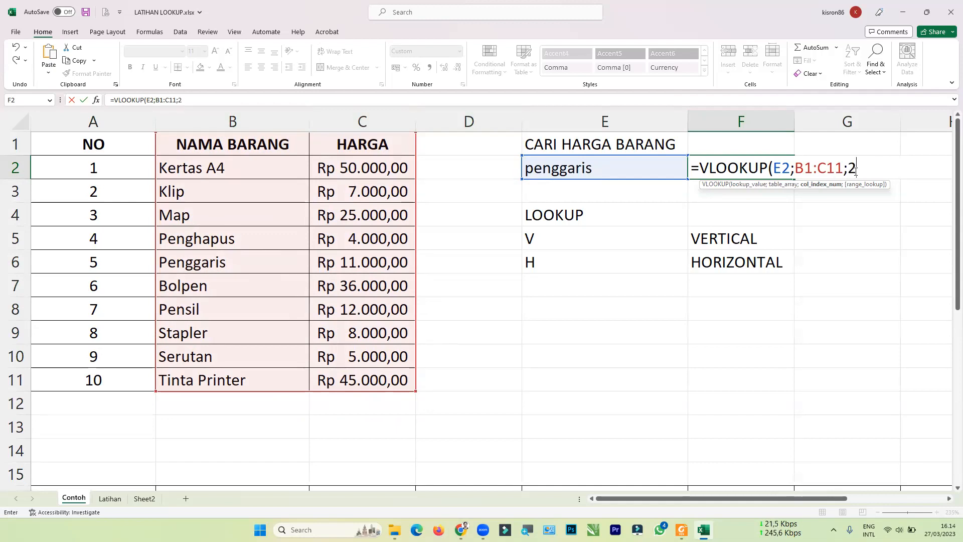
type(";")
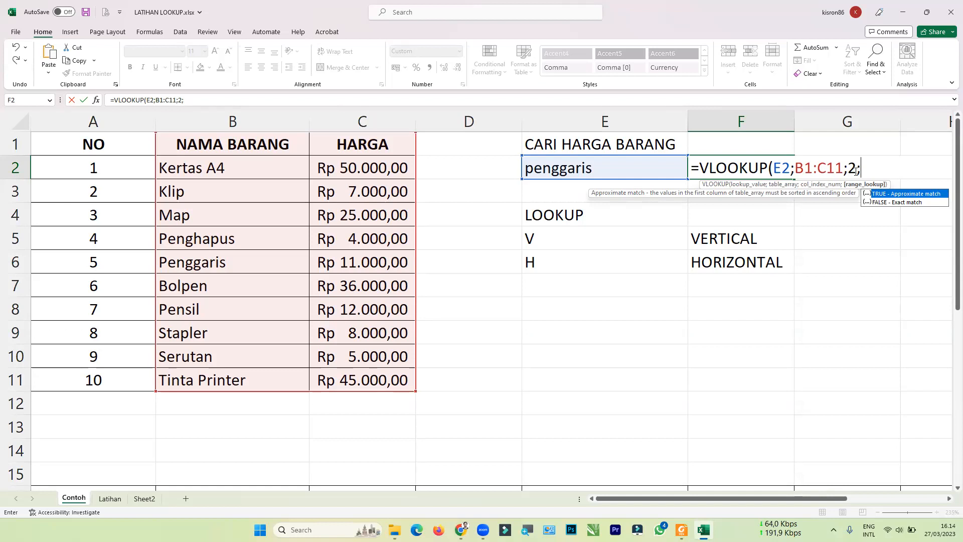
key("Down")
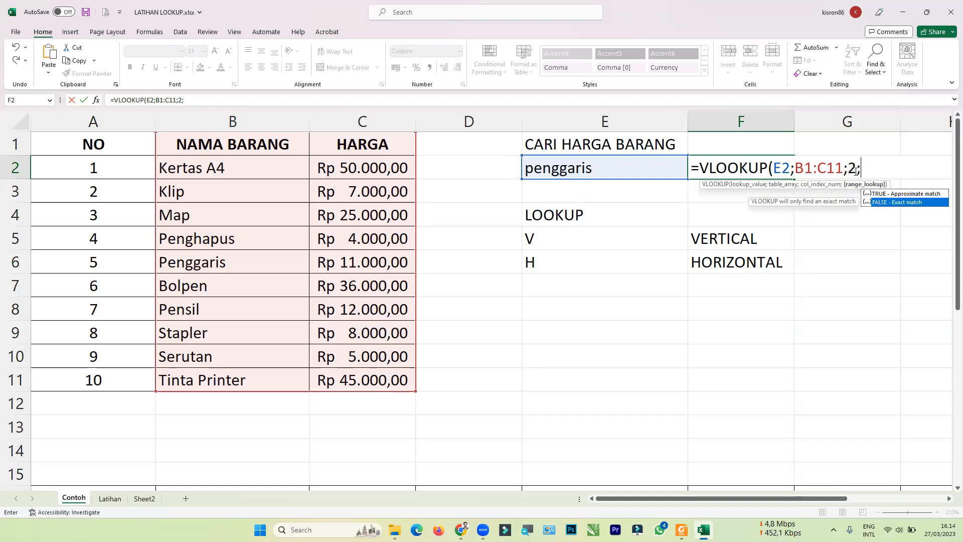
key("Tab")
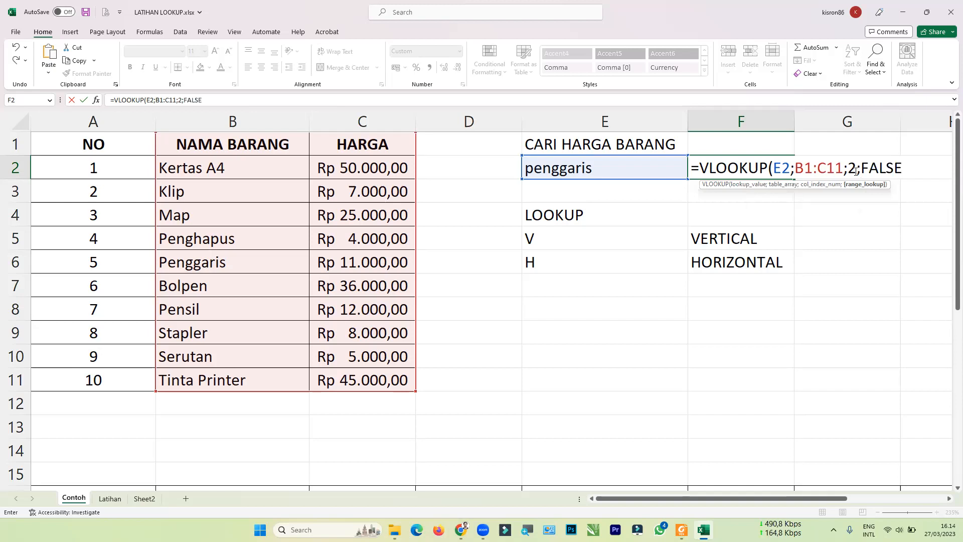
type(")")
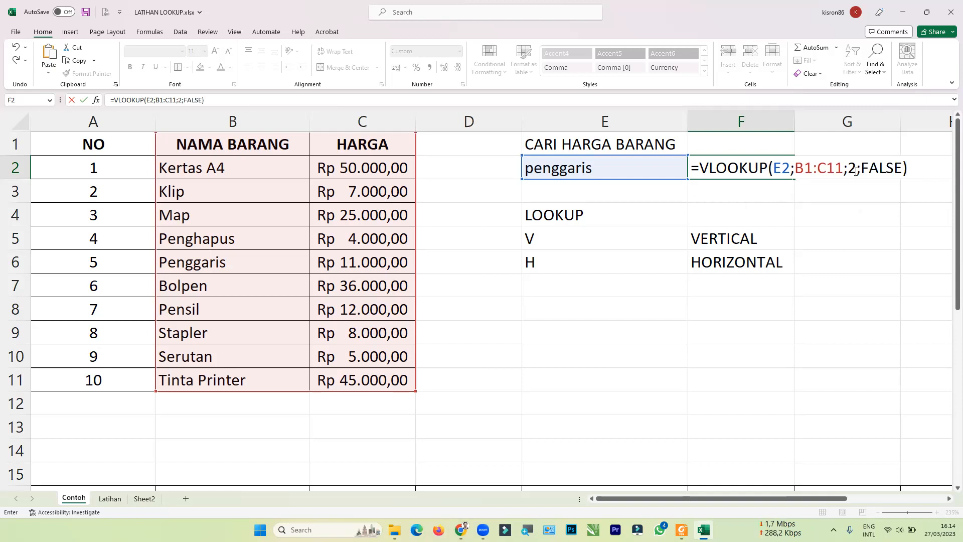
key("Return")
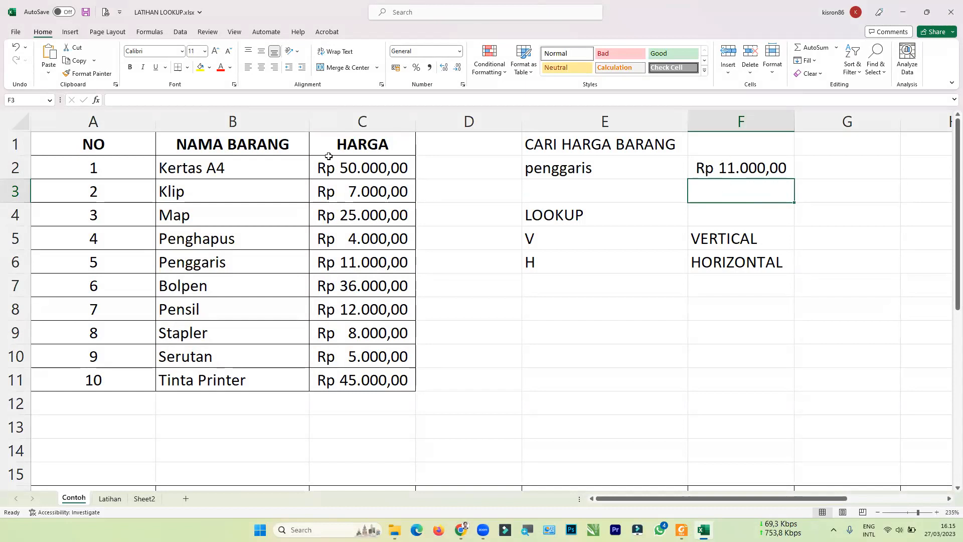
left_click(360, 266)
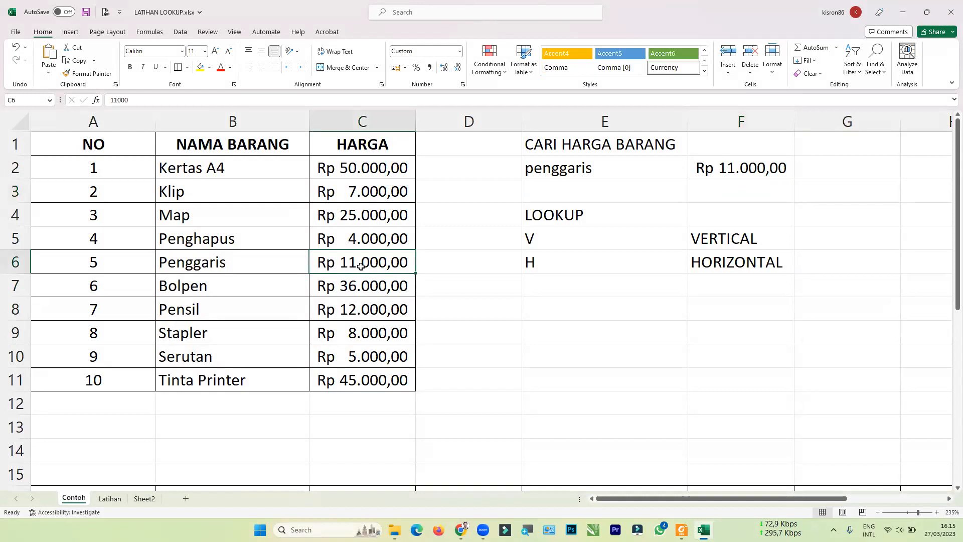
Test the VLOOKUP in F2 with other items by entering pensil and map in turn in E2.
left_click(764, 167)
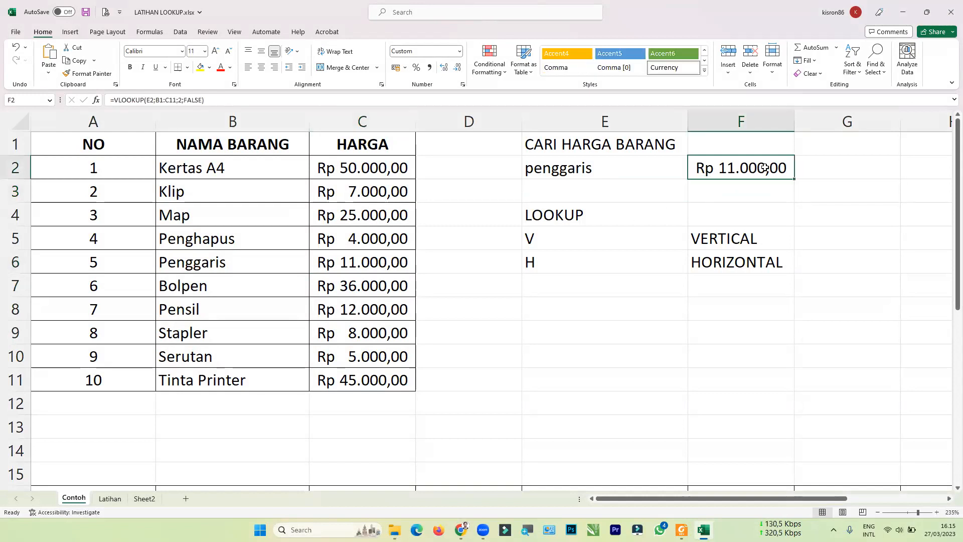
left_click(605, 165)
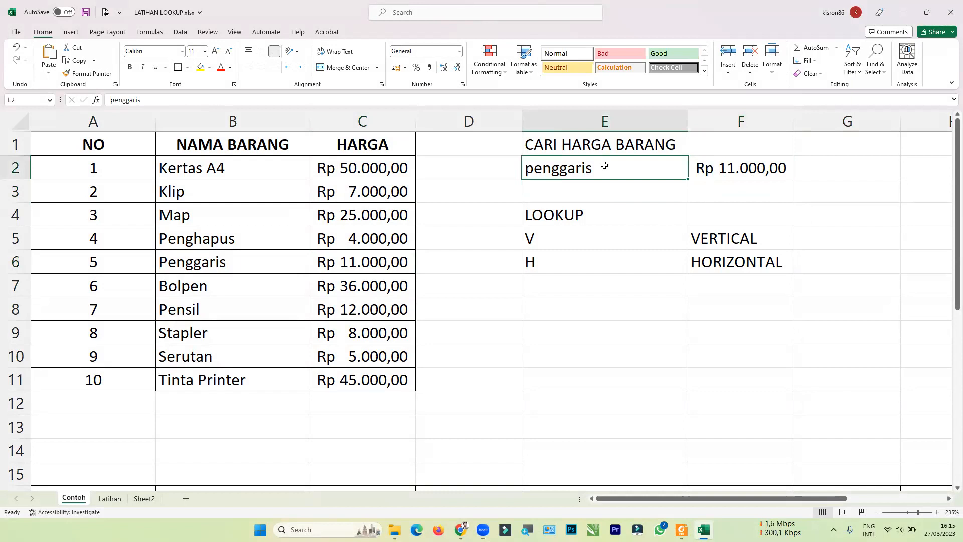
type("p")
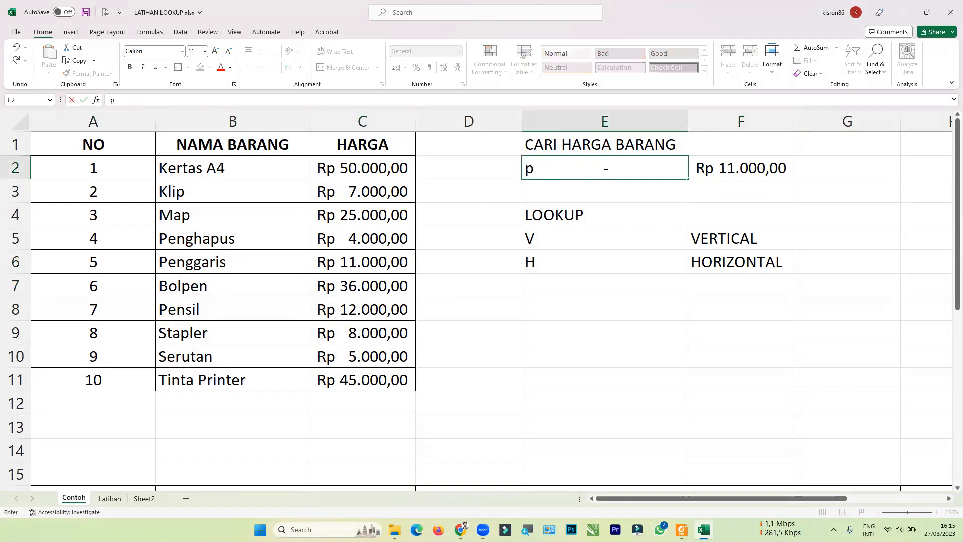
type("ensil")
key("Return")
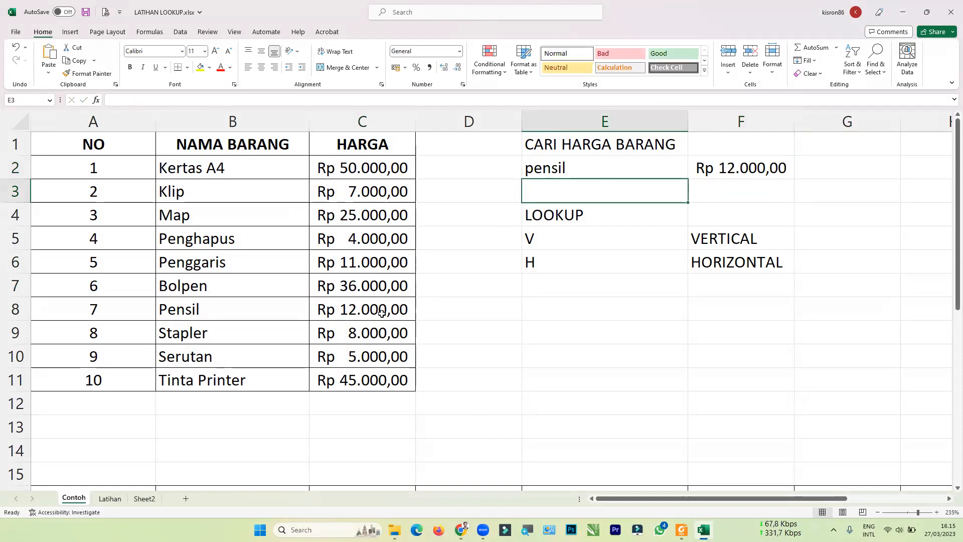
left_click(574, 163)
type("map")
key("Return")
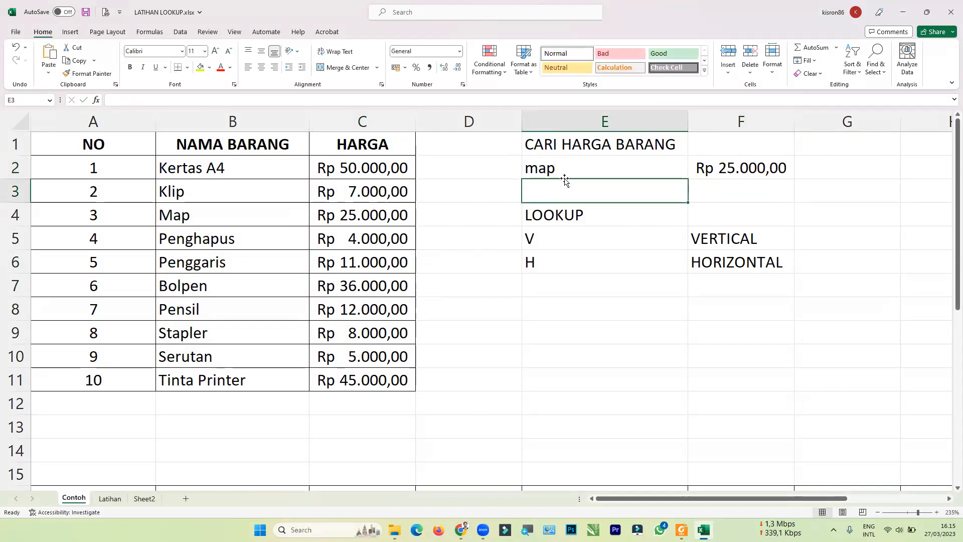
left_click(593, 164)
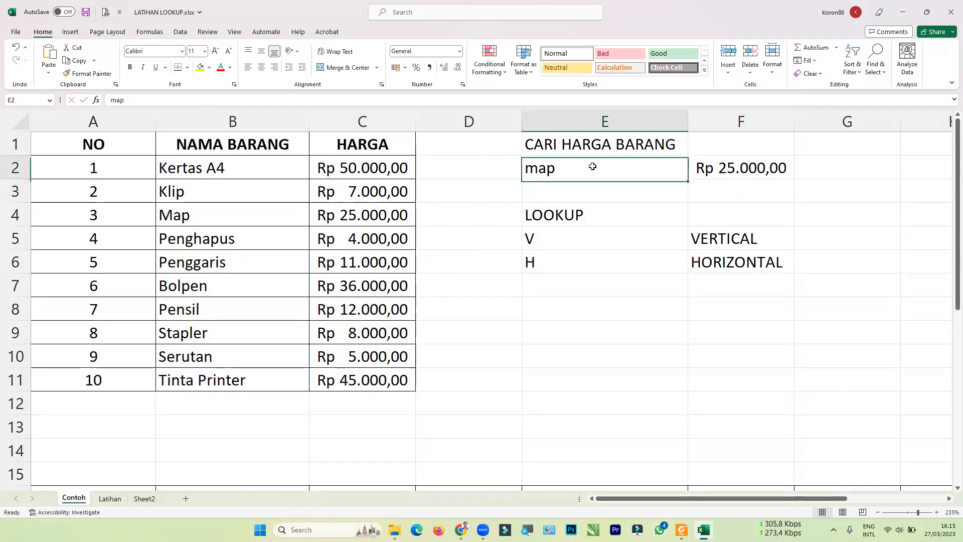
left_click(714, 168)
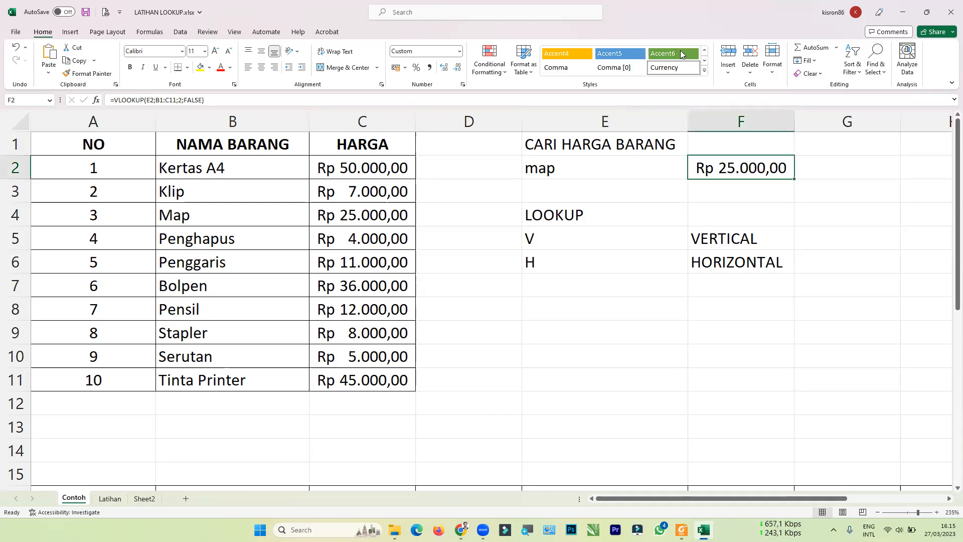
left_click(681, 51)
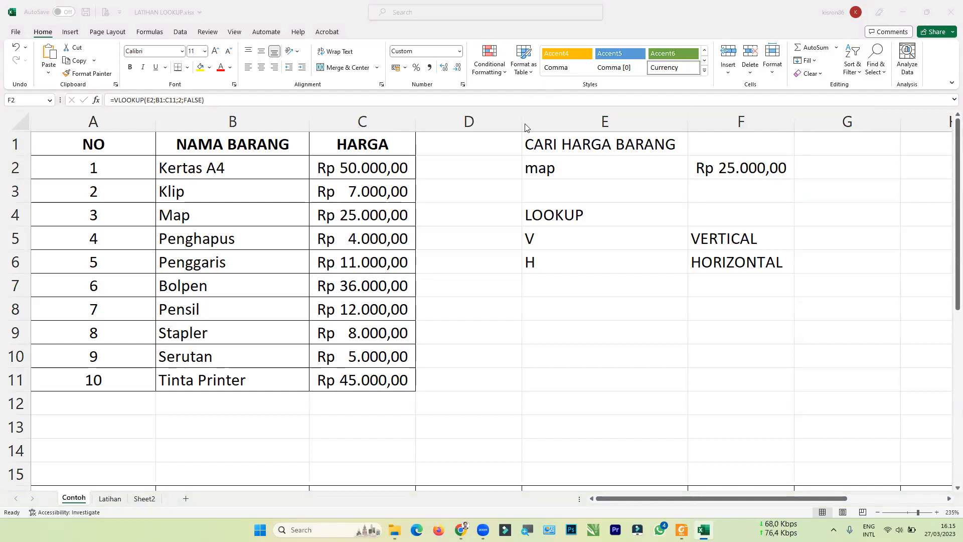
Clear the extra value in F23, beside the HLOOKUP price cell below the horizontal price table.
scroll(574, 284, "down", 3)
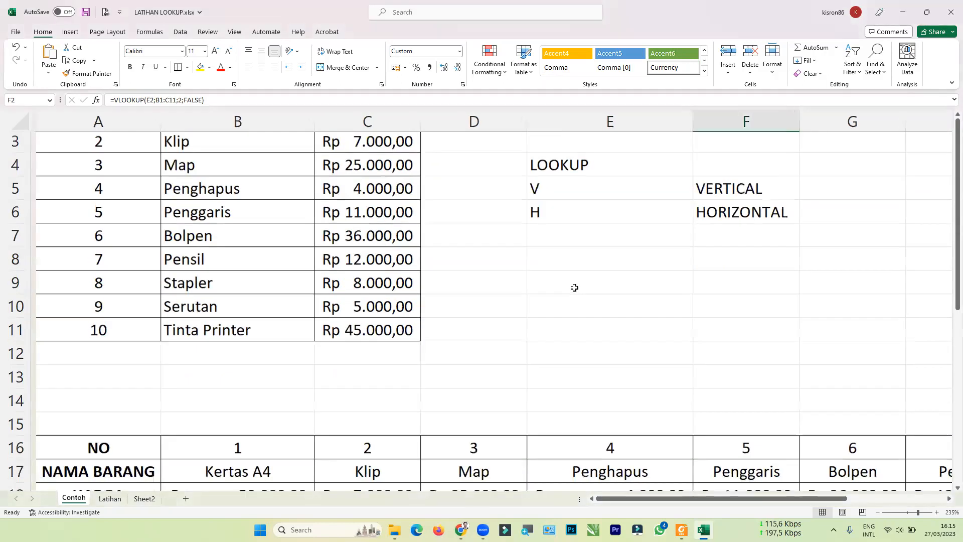
scroll(574, 283, "down", 2)
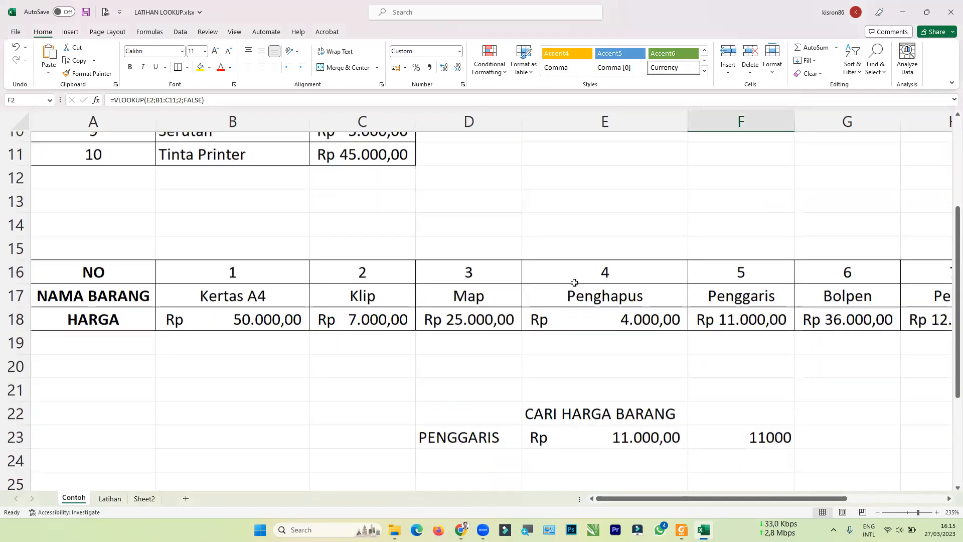
scroll(574, 283, "down", 1)
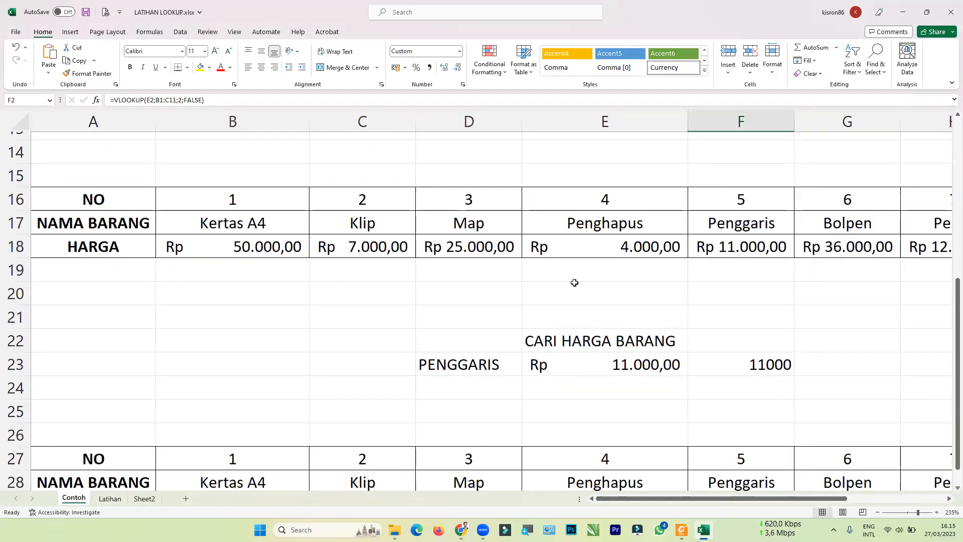
scroll(575, 283, "down", 1)
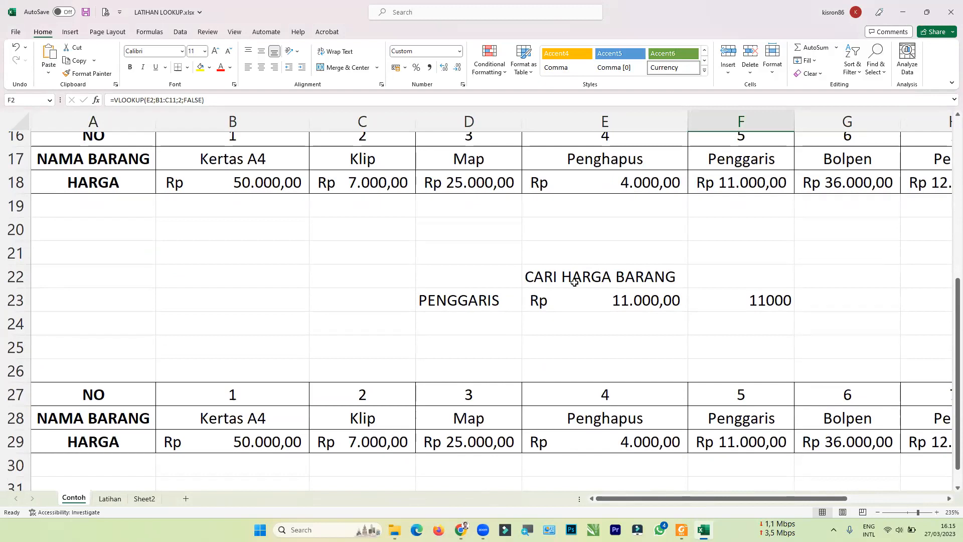
scroll(574, 283, "down", 2)
scroll(574, 283, "up", 4)
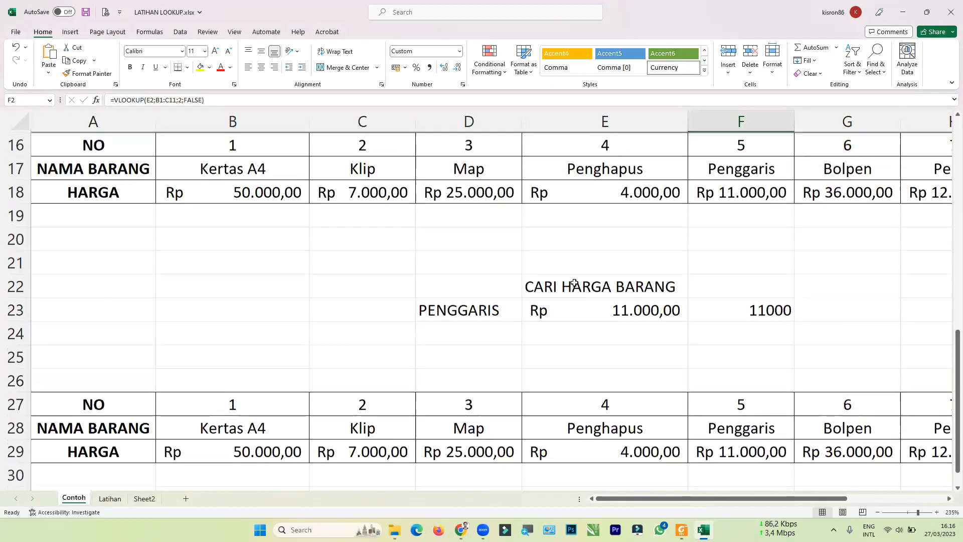
scroll(575, 283, "right", 5)
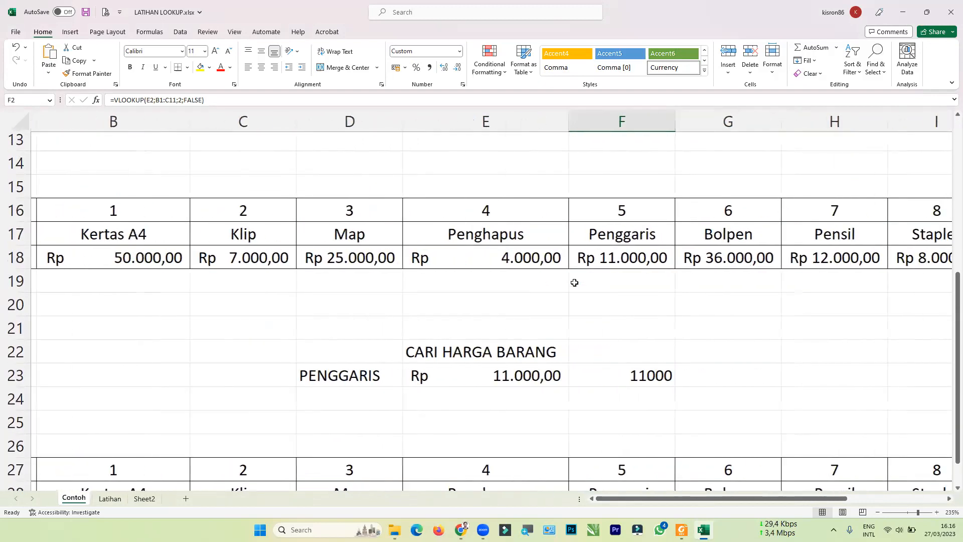
scroll(574, 283, "left", 5)
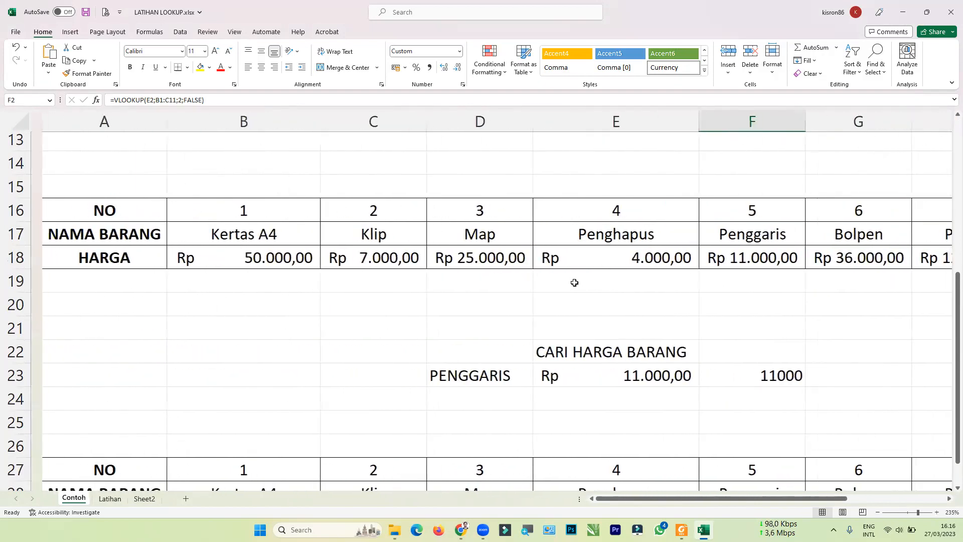
scroll(574, 283, "down", 1)
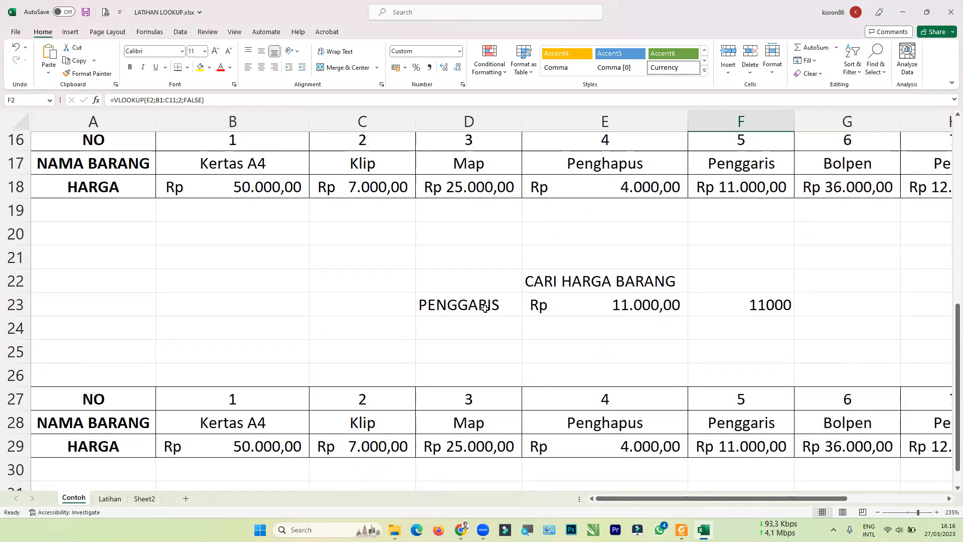
left_click(634, 305)
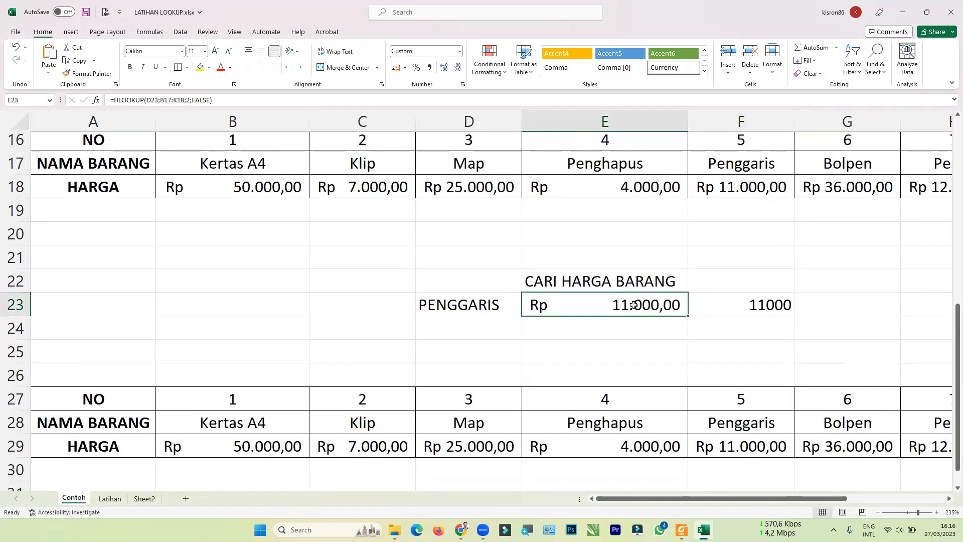
key("Right")
key("Delete")
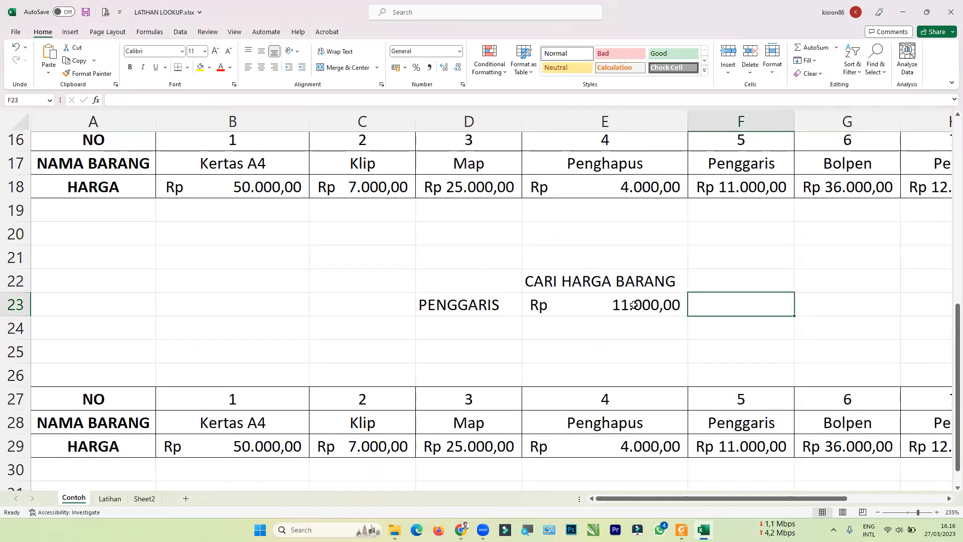
Begin a new HLOOKUP formula in E23 with D23 as the lookup value and A17:K18 as the table array.
key("Left")
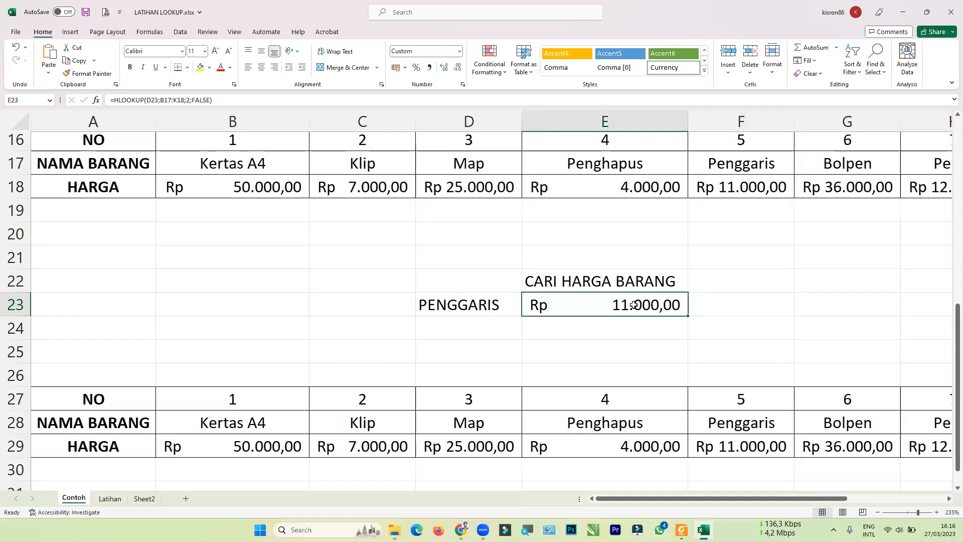
type("=")
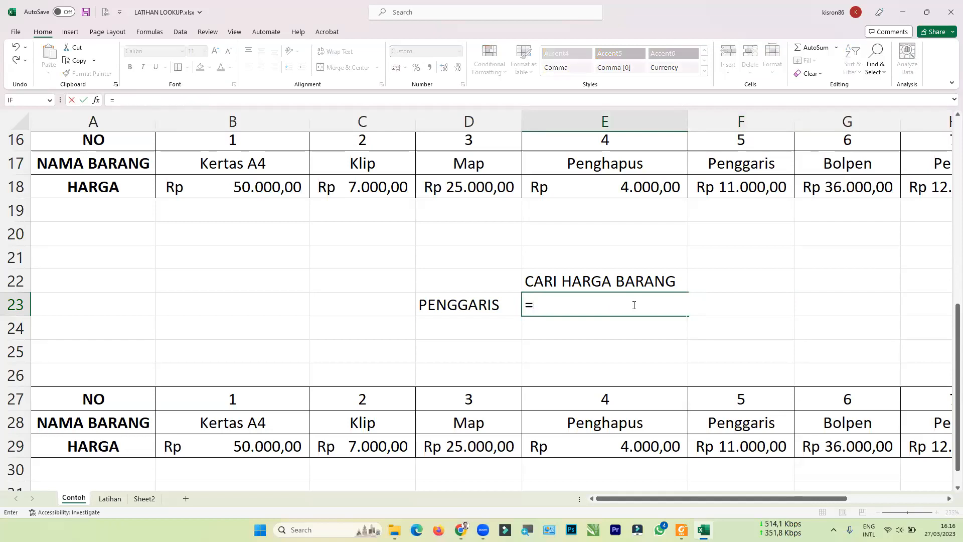
type("HLO")
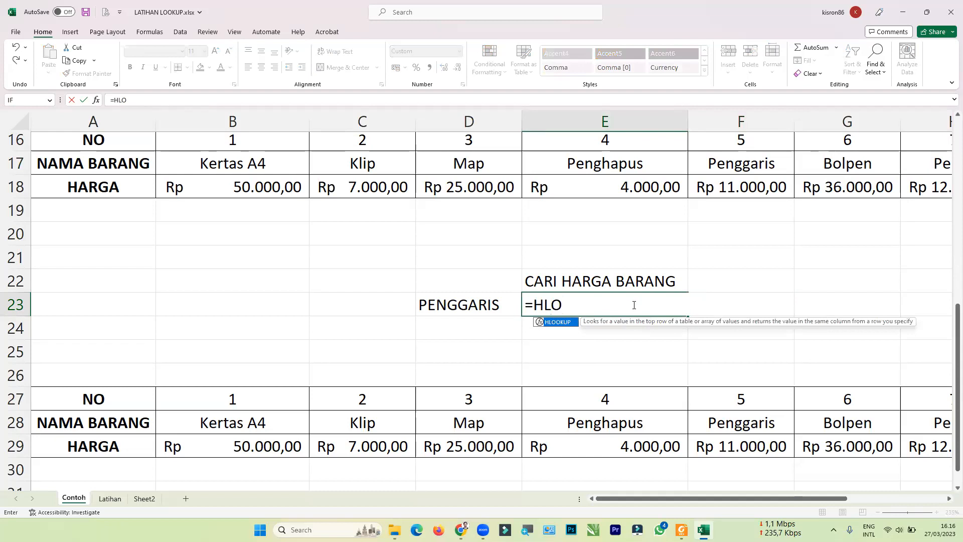
key("Tab")
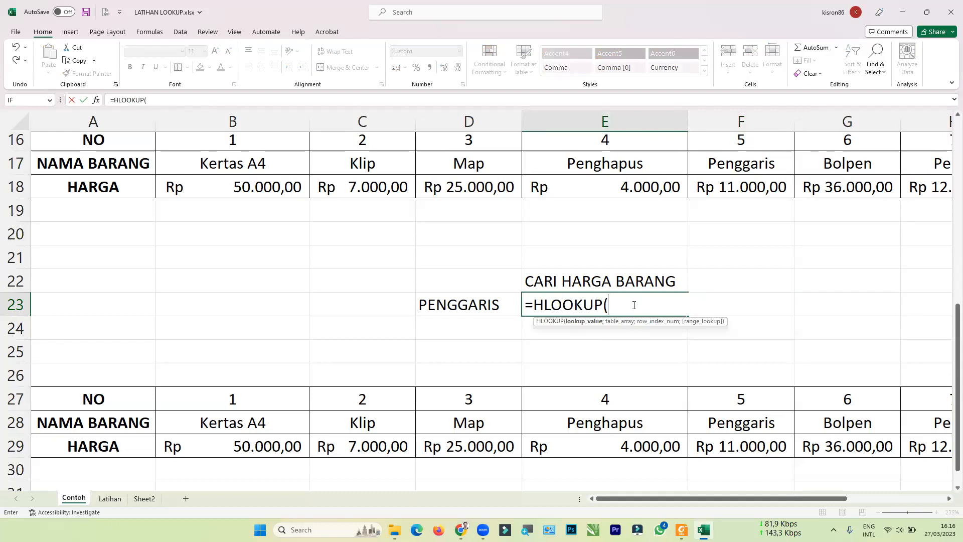
left_click(453, 307)
type(";")
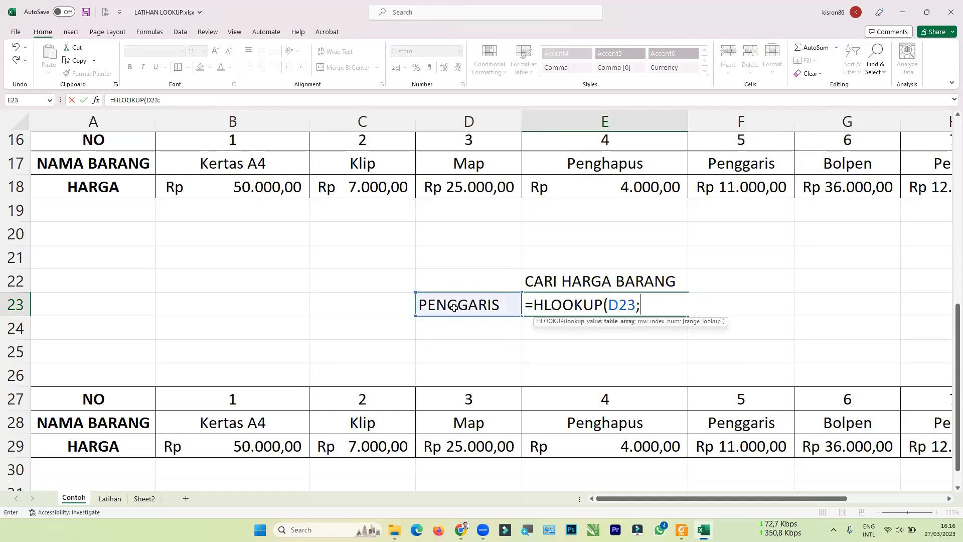
left_click(79, 163)
left_click_drag(79, 163, 791, 186)
type(";")
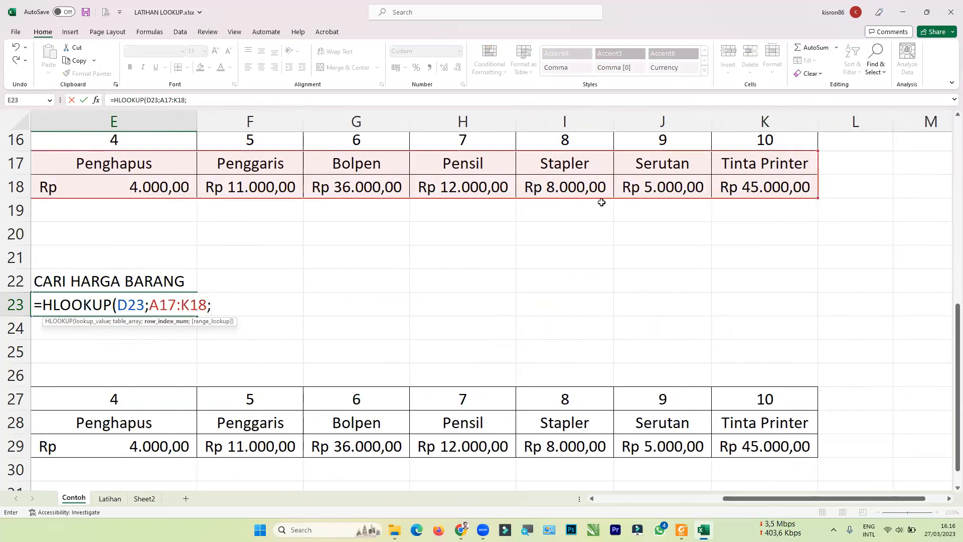
Complete the HLOOKUP in E23 with row index 2 and the range lookup argument left blank after its separator.
scroll(601, 202, "left", 3)
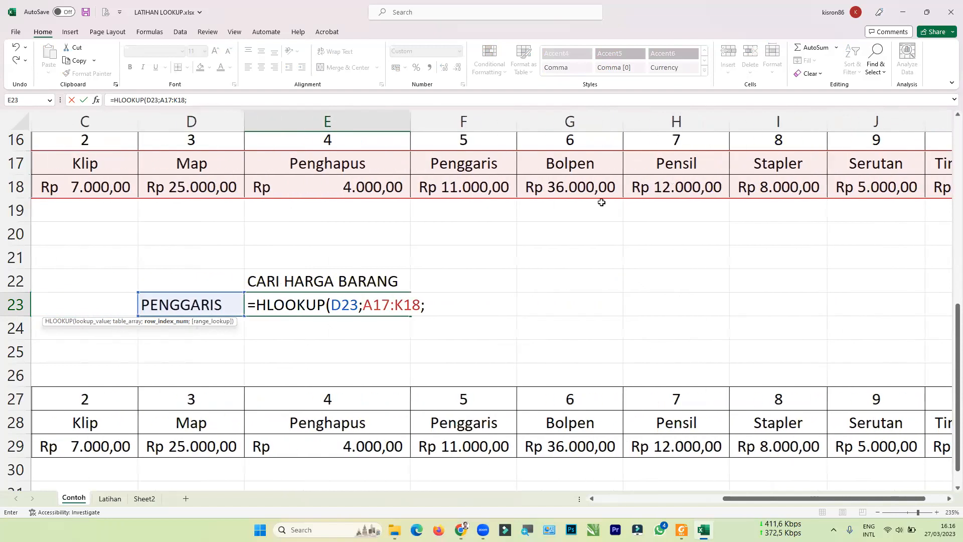
scroll(602, 202, "left", 1)
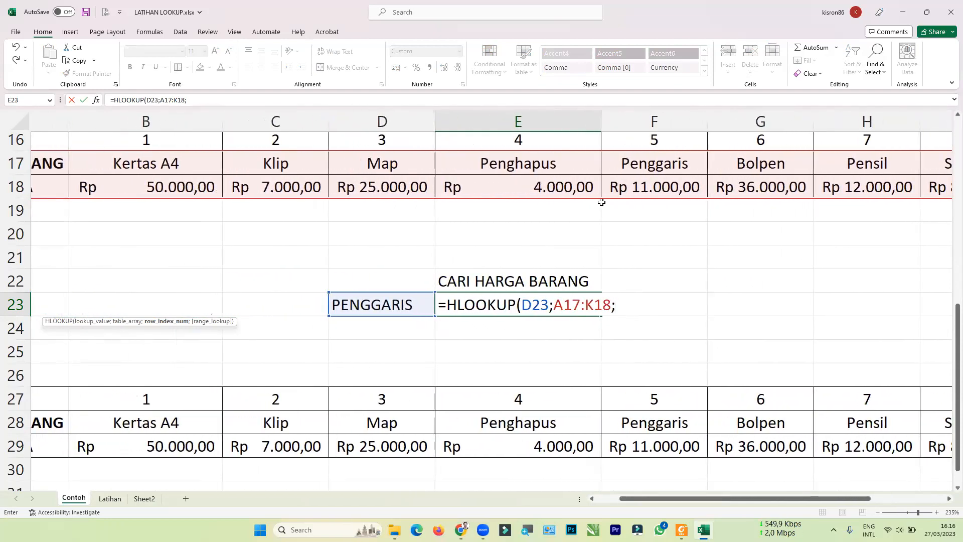
type("2")
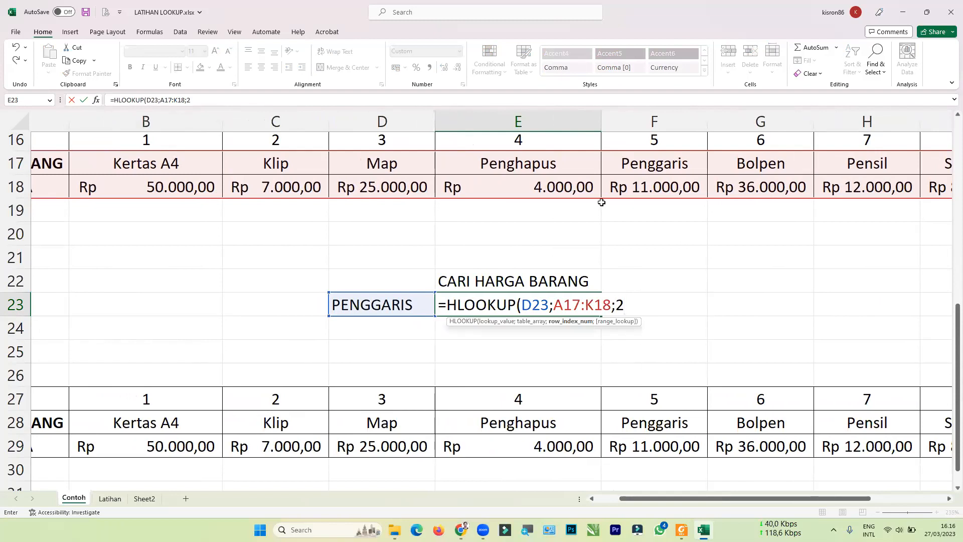
type(";")
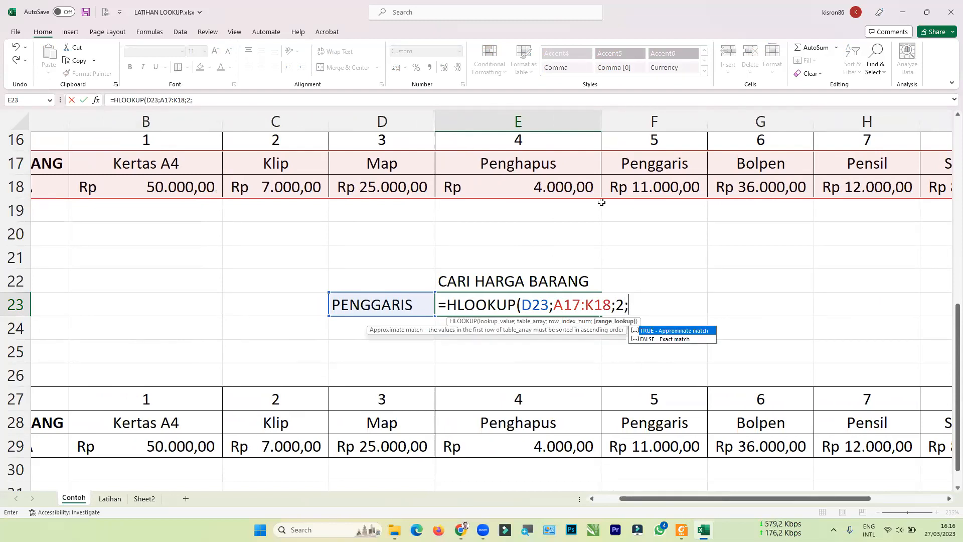
key("Down")
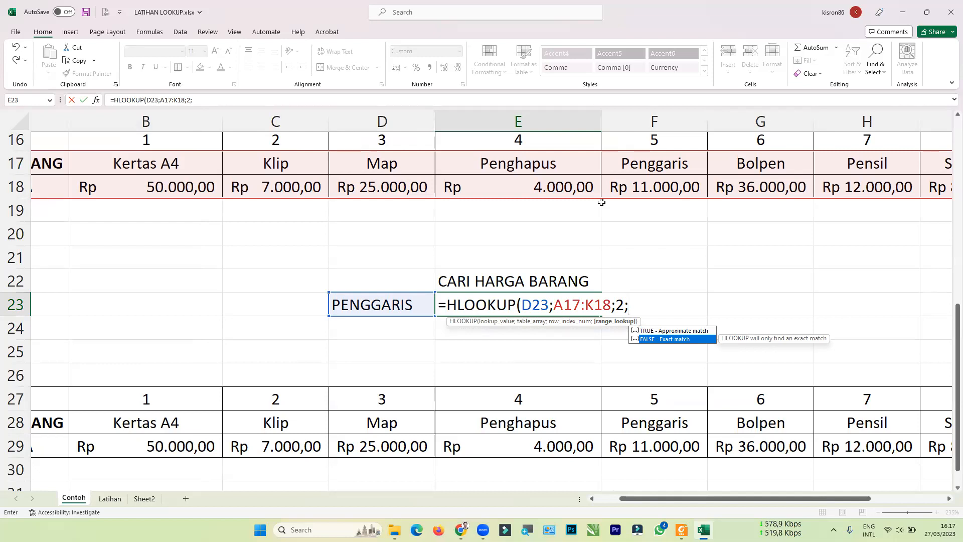
key("Return")
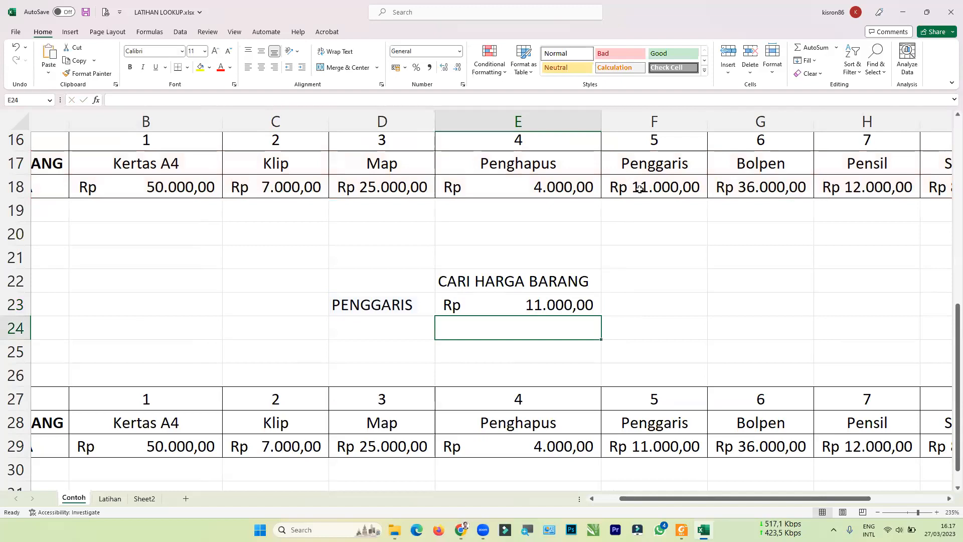
Test the HLOOKUP by entering klip in D23, and review the formula in E23.
left_click(366, 305)
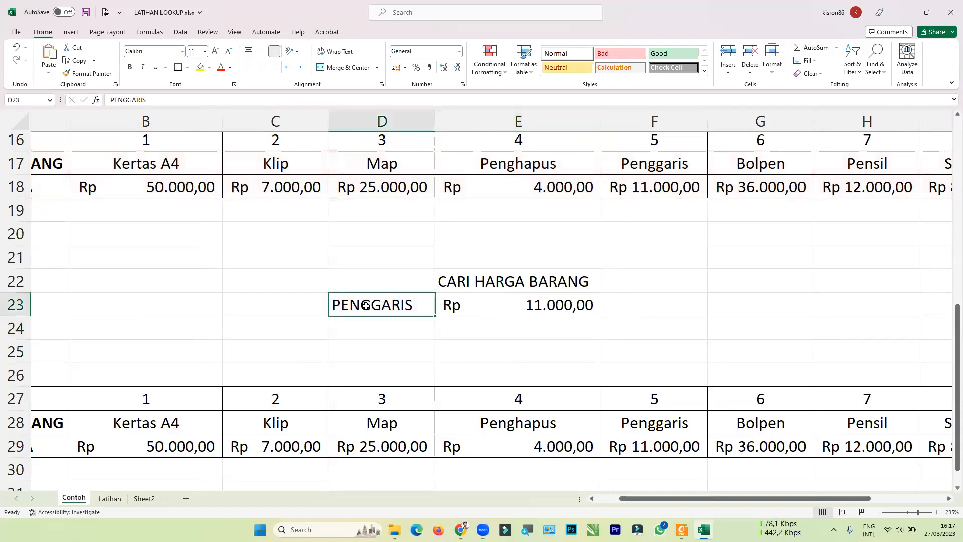
type("klip")
key("Return")
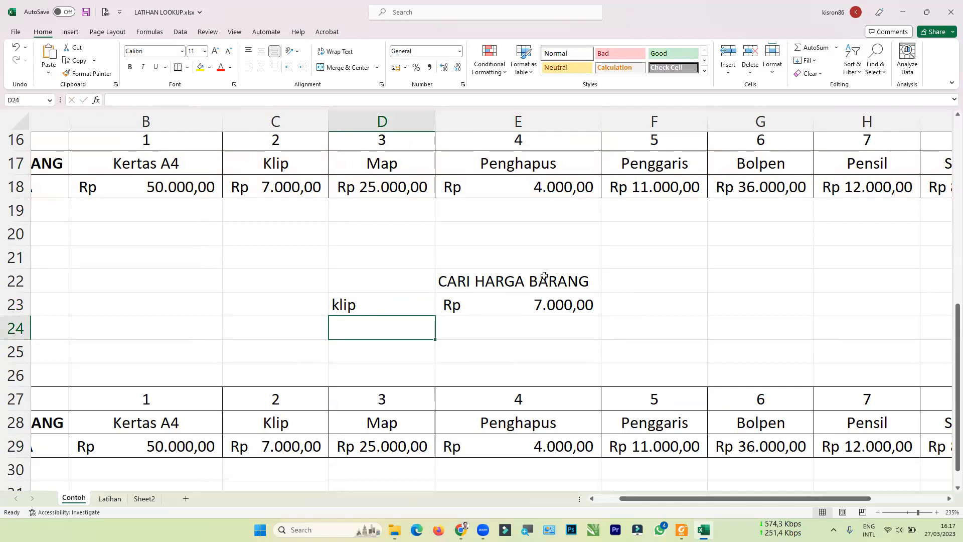
left_click(542, 301)
scroll(543, 301, "down", 2)
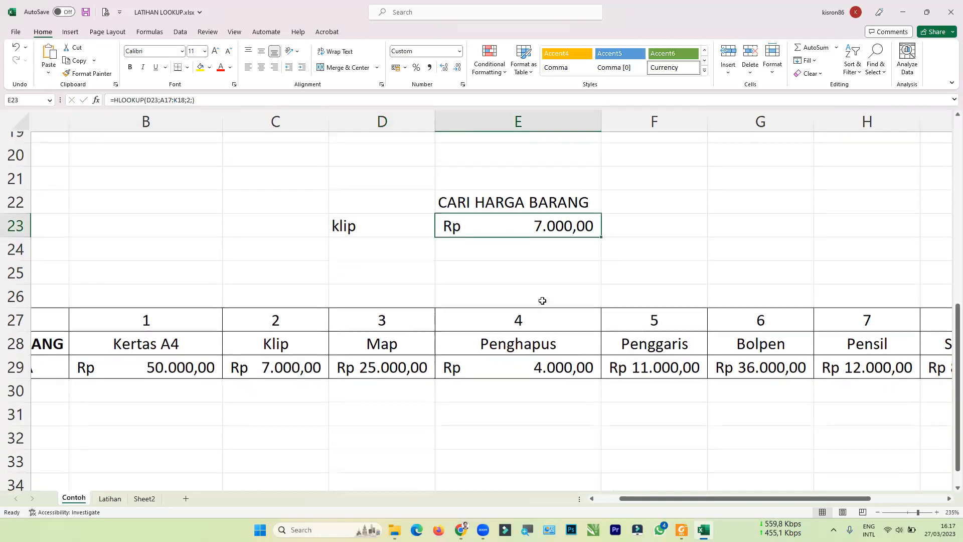
scroll(542, 301, "down", 1)
scroll(542, 301, "up", 6)
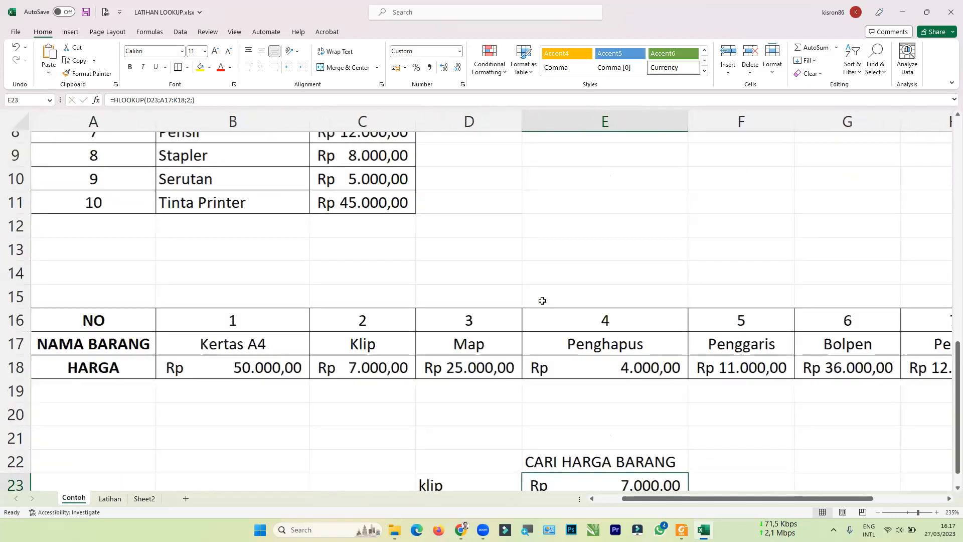
scroll(542, 301, "up", 2)
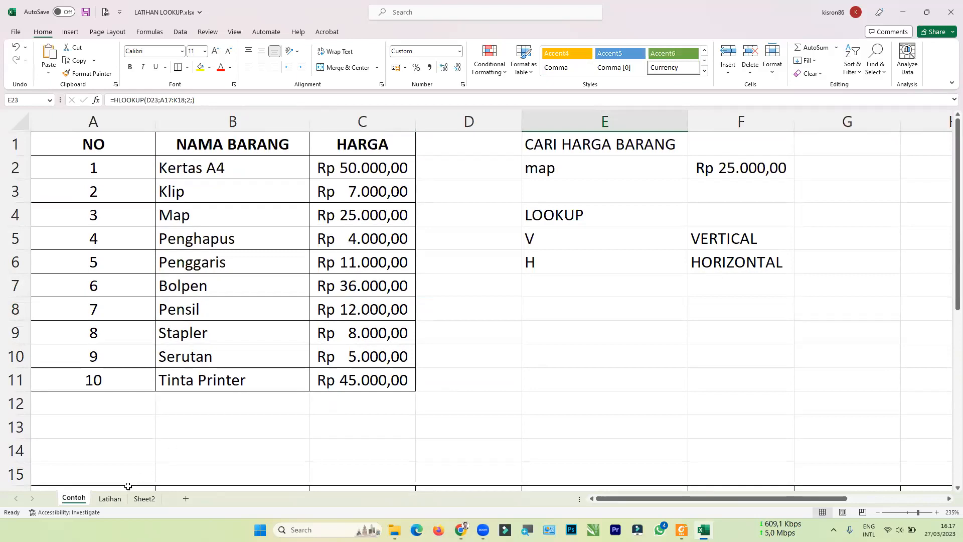
Preview the salary recap on the Latihan sheet and return to the Contoh sheet.
left_click(117, 499)
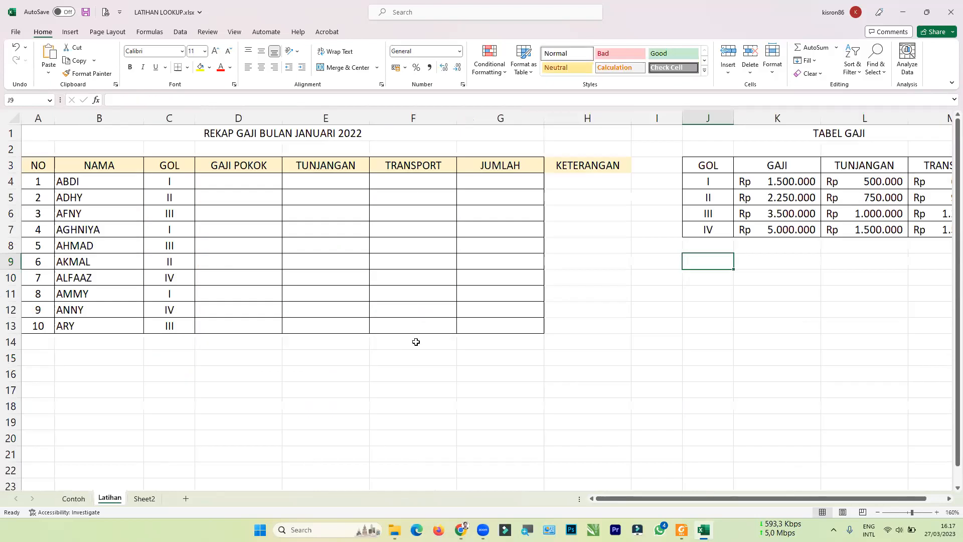
scroll(601, 264, "right", 2)
scroll(600, 265, "left", 2)
left_click(73, 499)
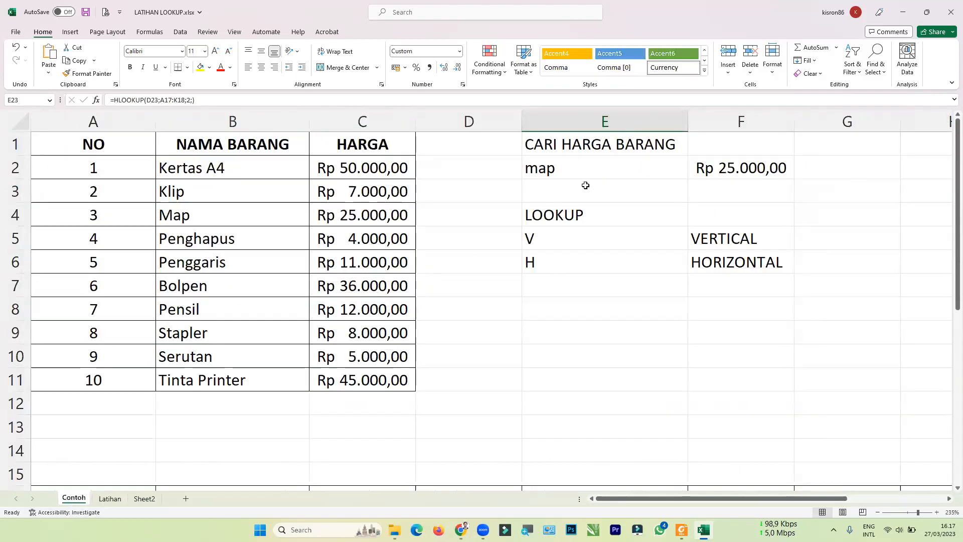
left_click(643, 47)
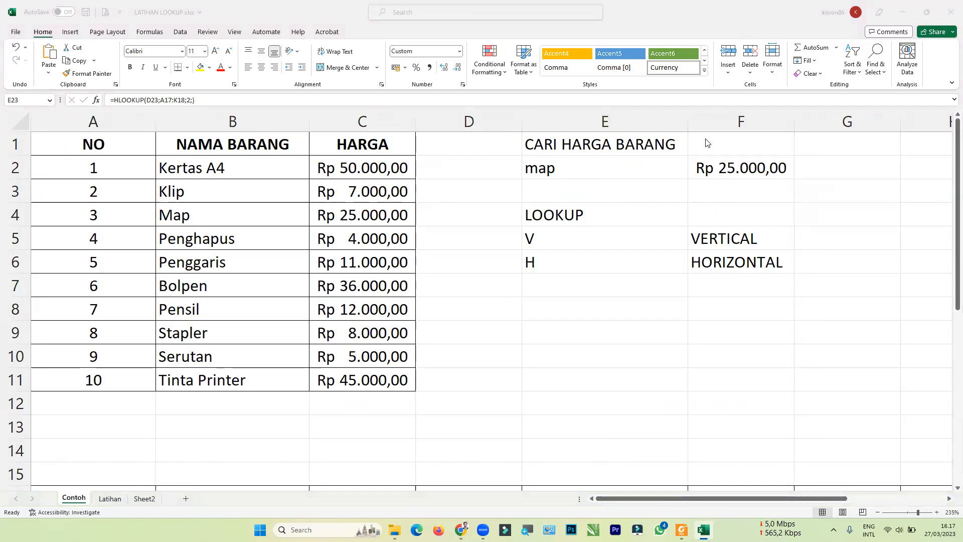
left_click(620, 264)
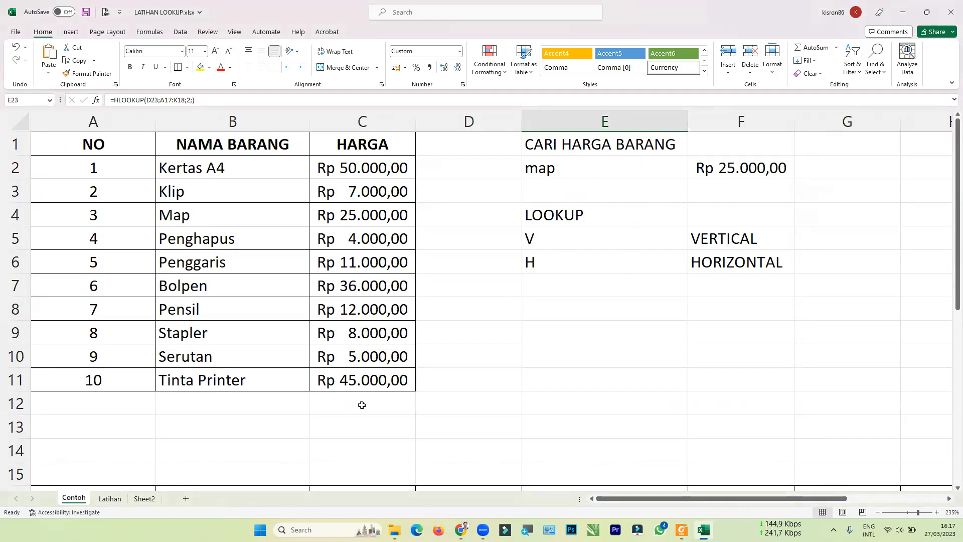
Open the Latihan sheet and examine the January 2022 salary recap together with the TABEL GAJI reference table.
left_click(107, 498)
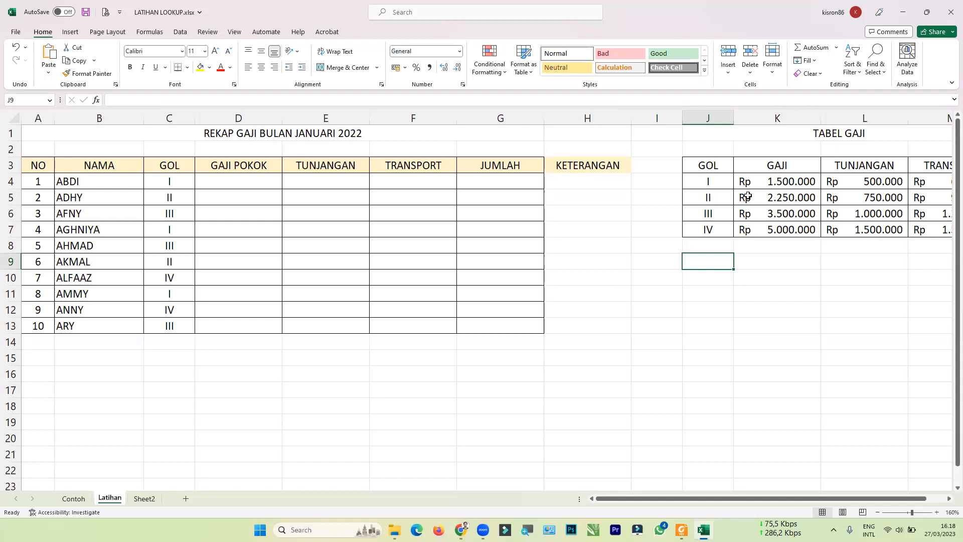
scroll(760, 198, "right", 3)
scroll(760, 198, "left", 3)
scroll(876, 189, "right", 1)
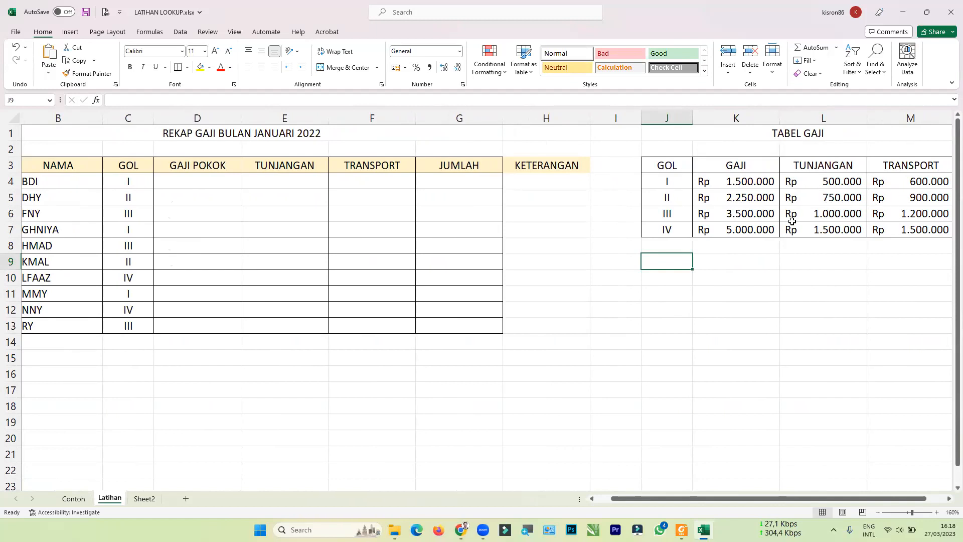
scroll(511, 199, "left", 2)
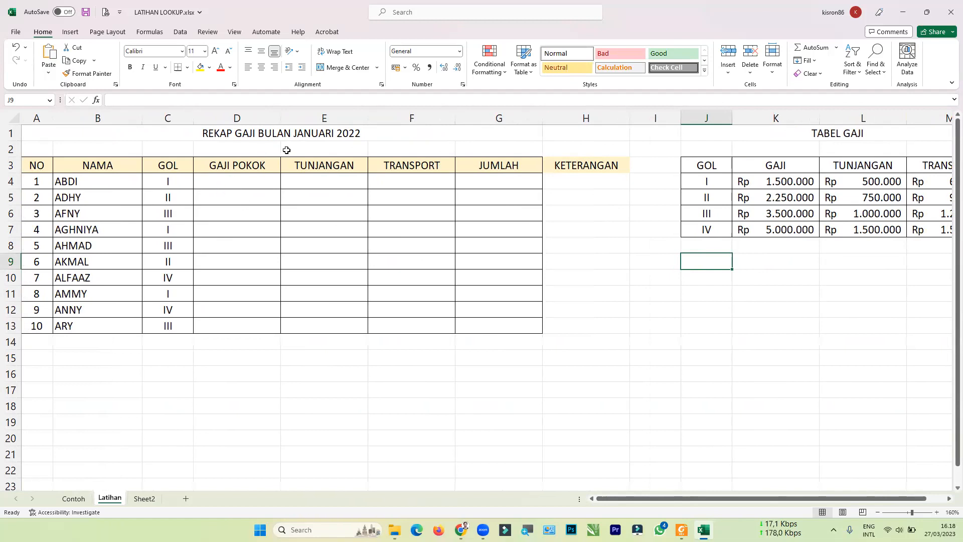
left_click(297, 133)
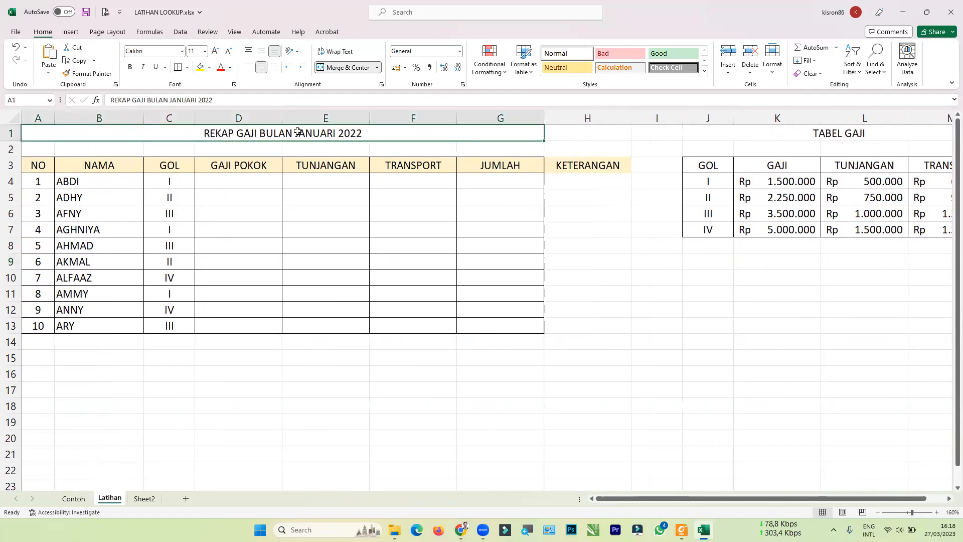
Enter 1500000 as the GAJI POKOK value in D4.
left_click(238, 189)
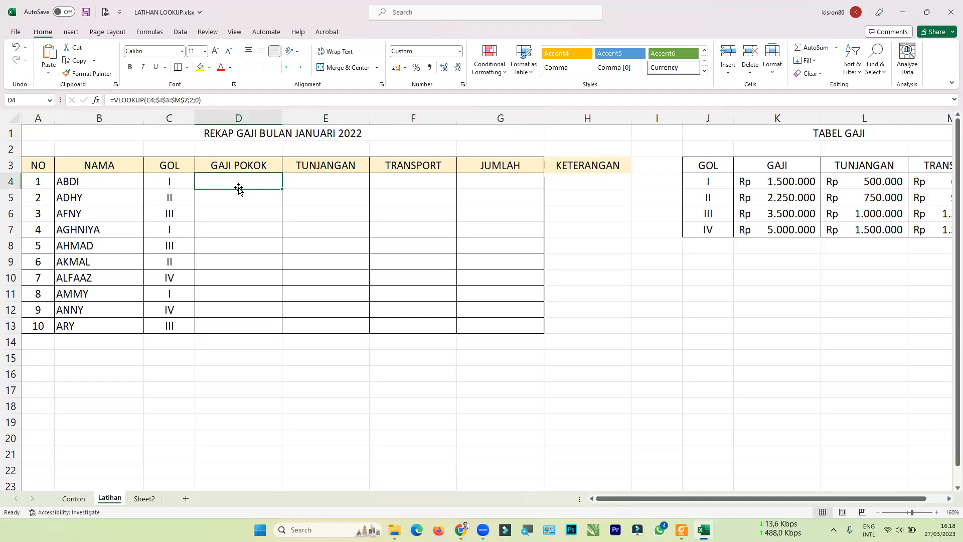
type("1500")
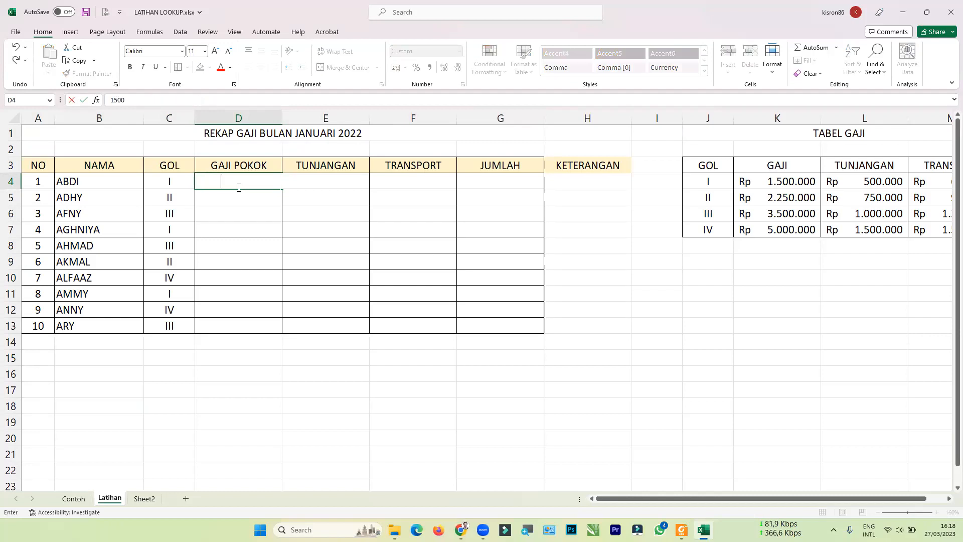
key("Return")
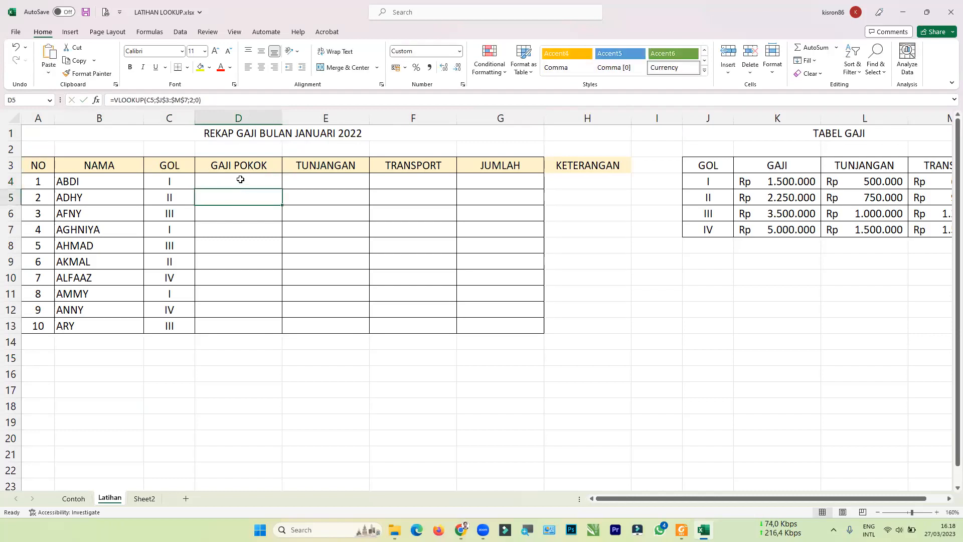
Set the font color of the salary recap range D4:G13 to black.
left_click_drag(240, 181, 442, 261)
left_click_drag(500, 292, 512, 323)
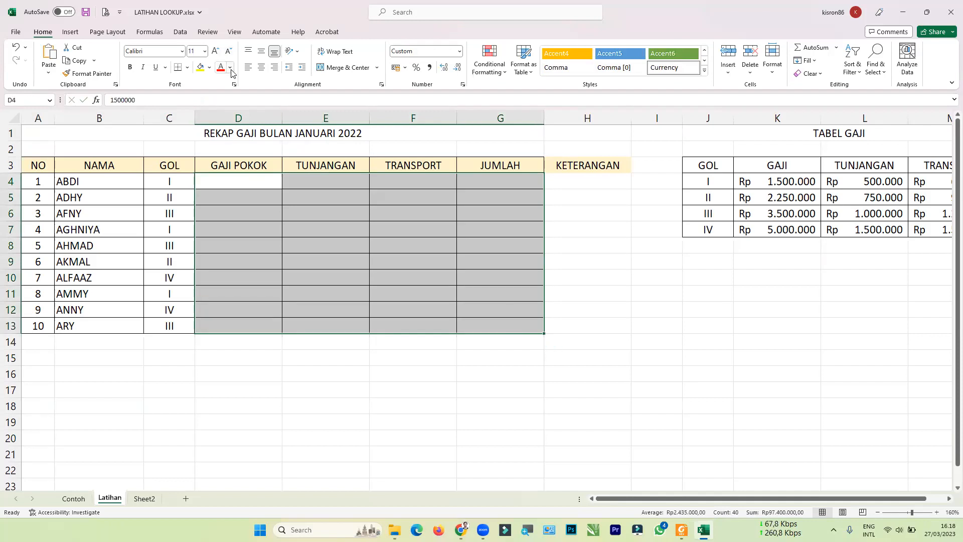
left_click(230, 67)
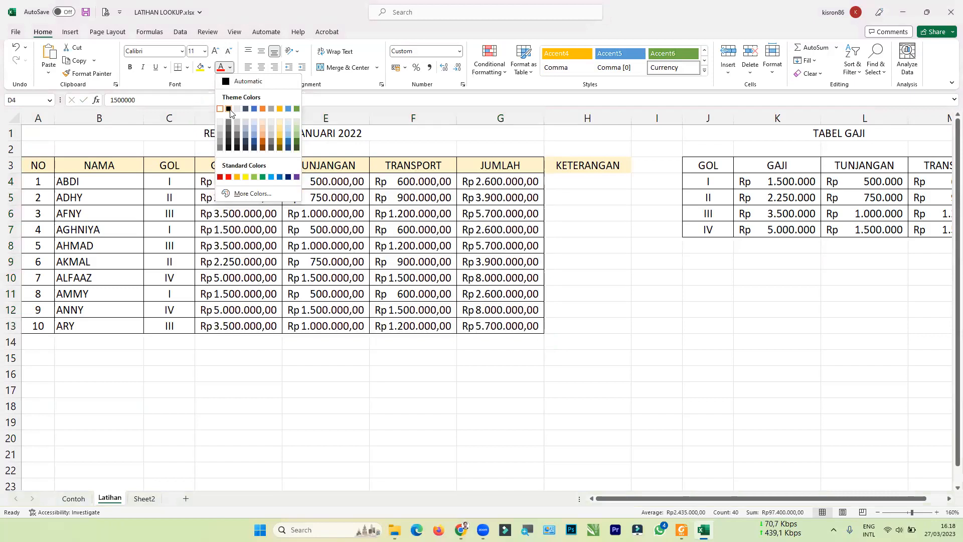
left_click(229, 109)
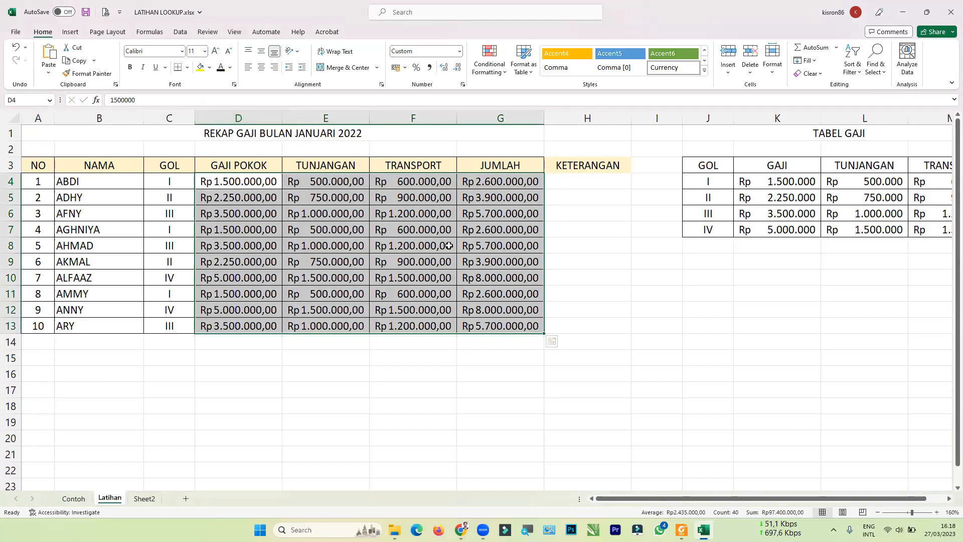
left_click(449, 246)
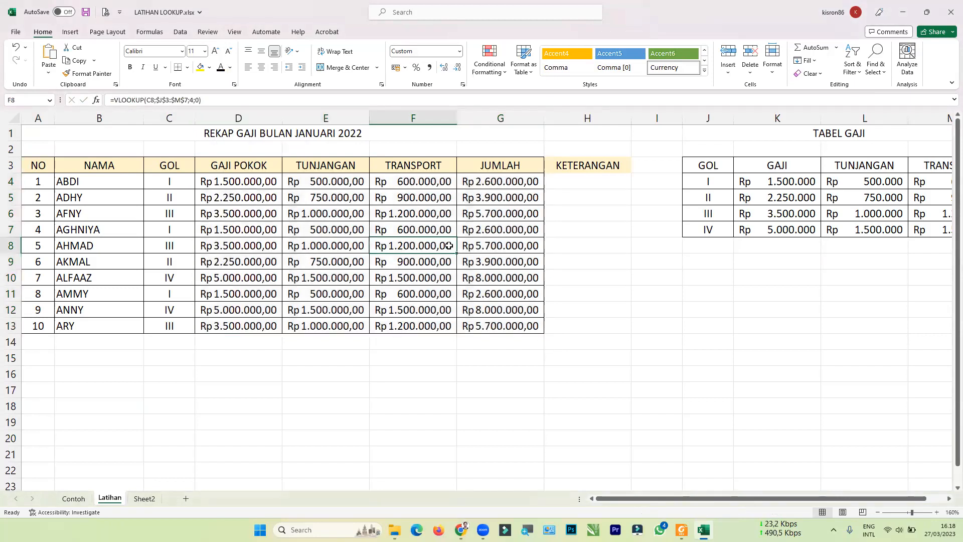
Clear all values and formulas from D4:G13, covering the GAJI POKOK through JUMLAH columns.
left_click(276, 181)
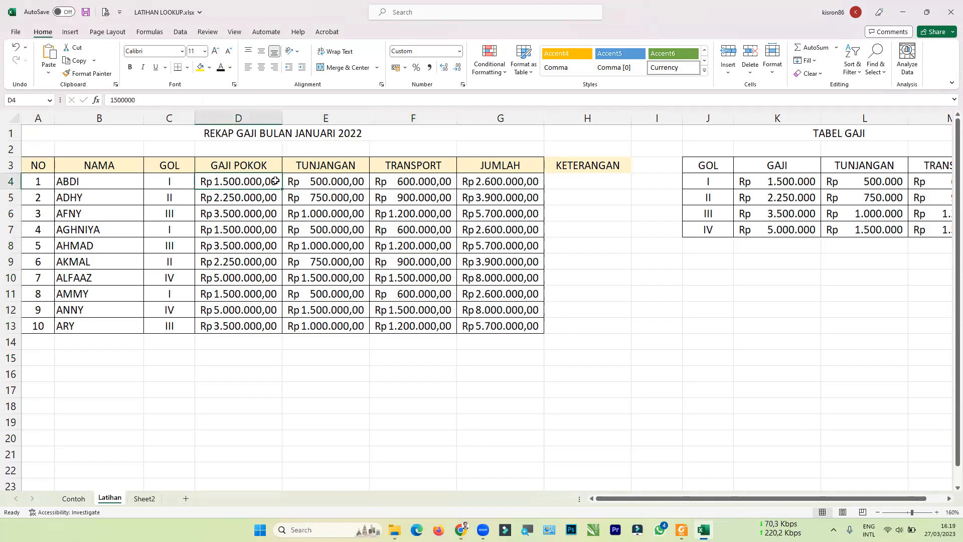
key("shift+Right")
key("shift+Right")
key("shift+Right")
key("shift+Down")
key("shift+Down")
key("shift+Down")
key("shift+Down")
key("shift+Down")
key("shift+Down")
key("shift+Down")
key("shift+Down")
key("shift+Down")
key("ctrl+c")
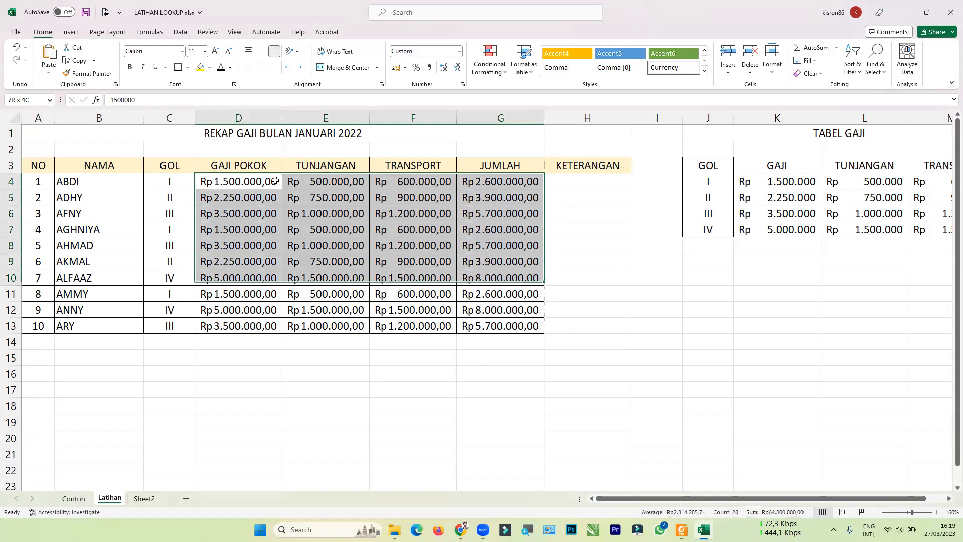
key("Home")
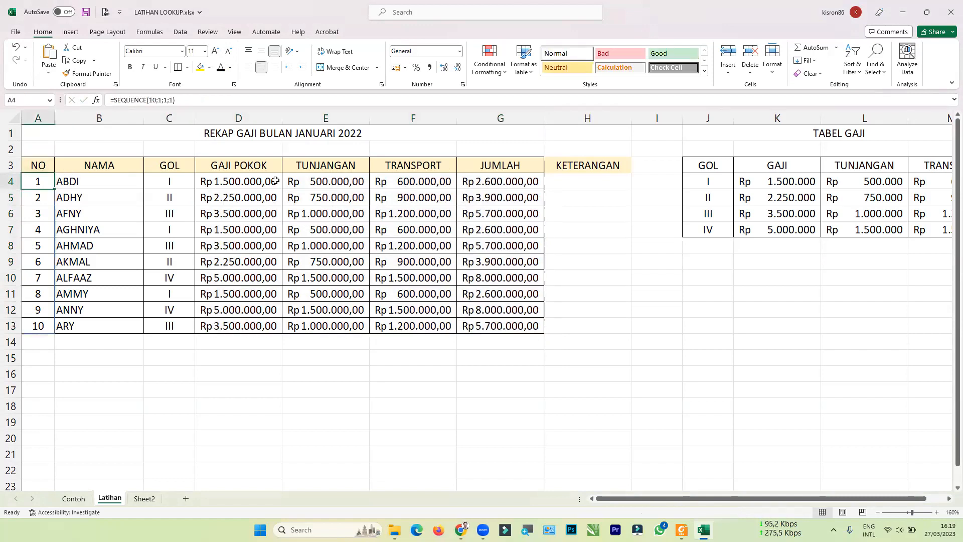
left_click(275, 181)
key("shift+Right")
key("shift+Right")
key("shift+Right")
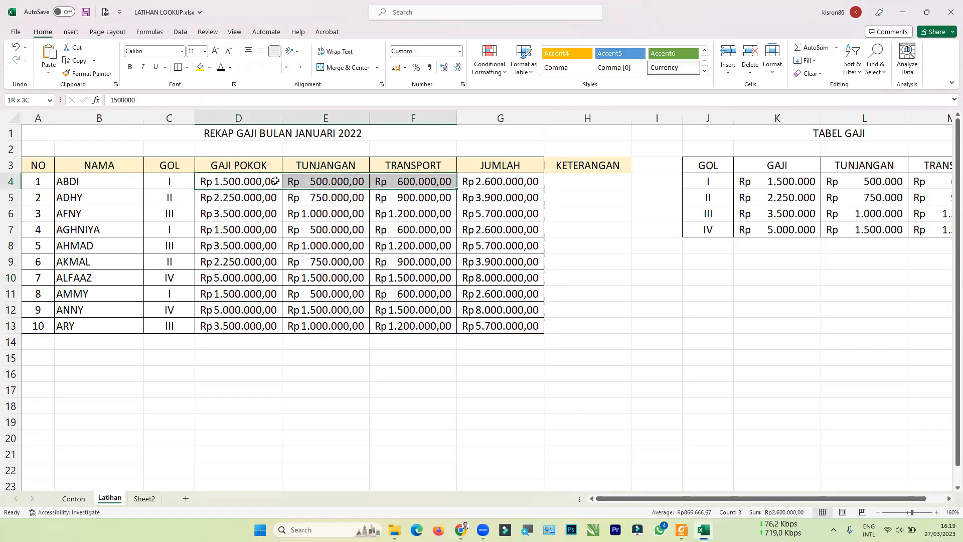
key("shift+Down")
key("shift+Down")
key("shift+Down")
key("shift+Down")
key("shift+Down")
key("shift+Down")
key("shift+Down")
key("shift+Down")
key("shift+Down")
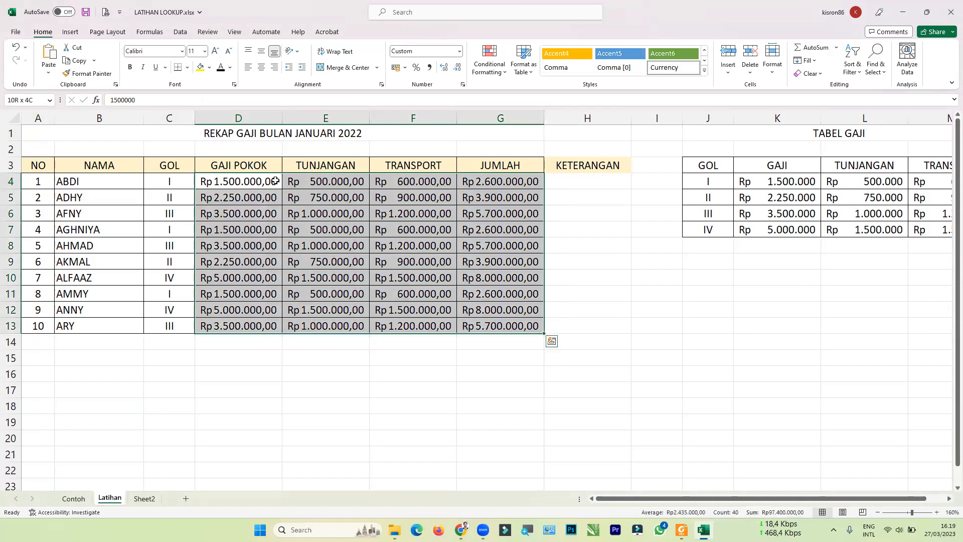
key("Delete")
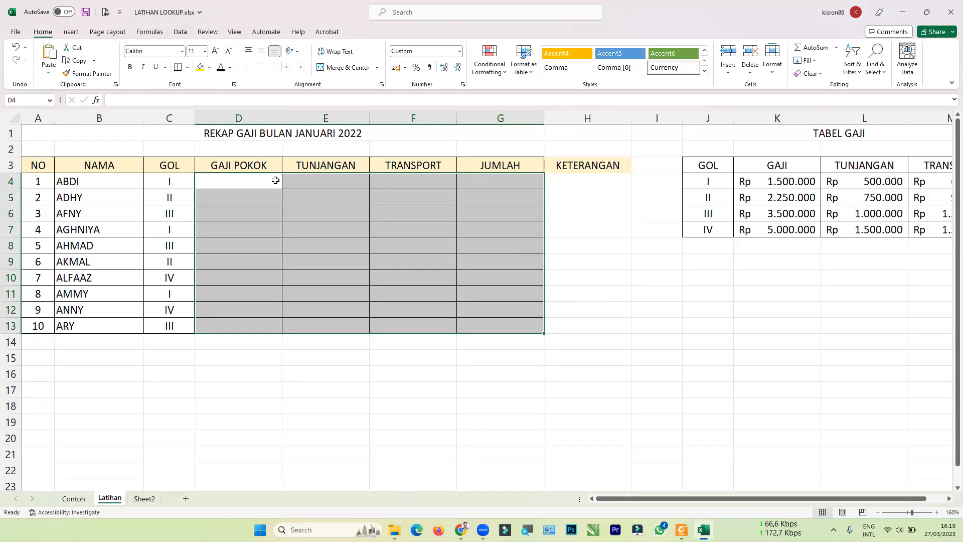
left_click(275, 181)
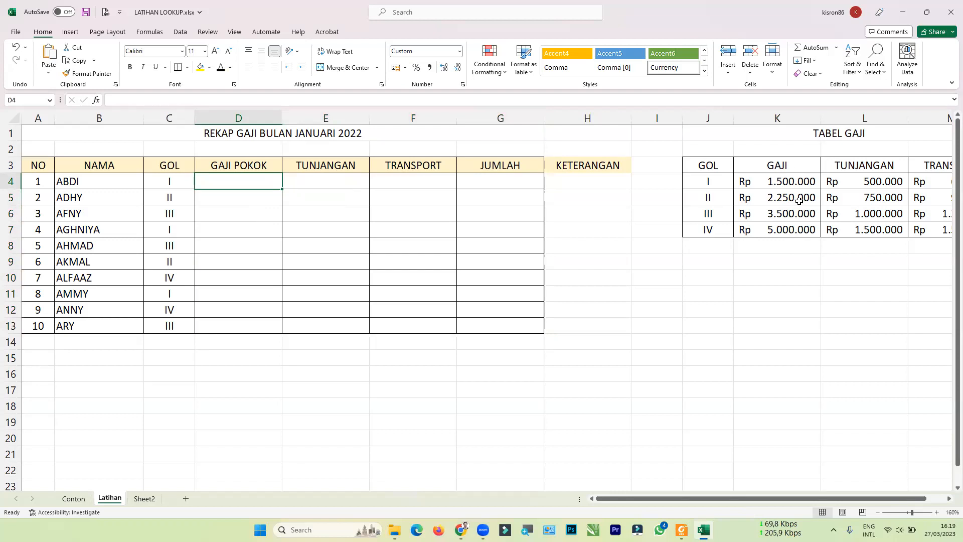
Undo the clearing of D4:G13 and the change of its font color.
key("ctrl+v")
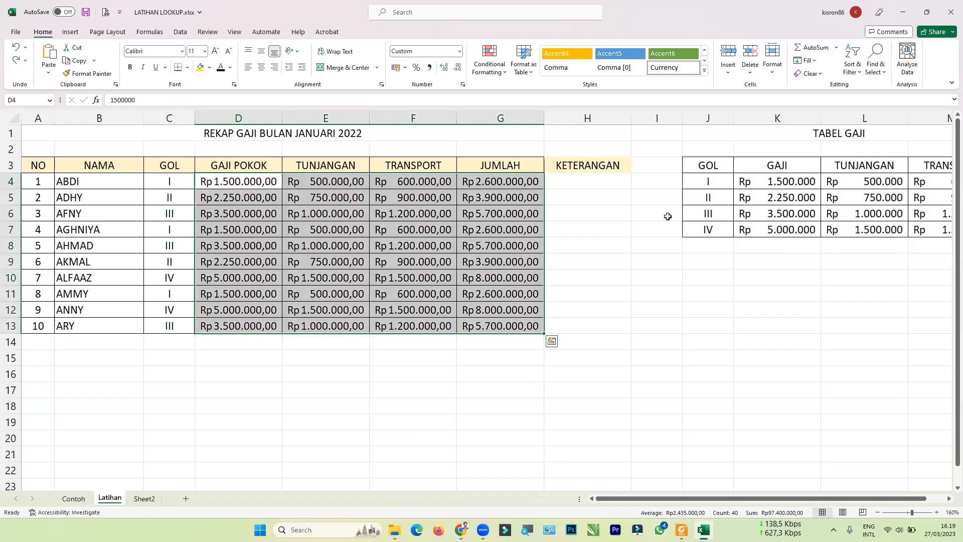
left_click(305, 185)
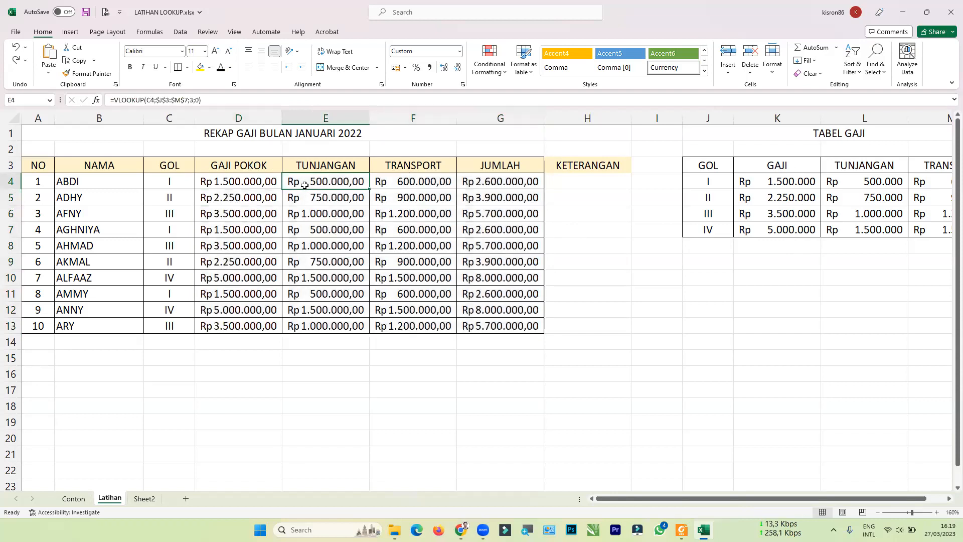
key("ctrl+z")
left_click(238, 183)
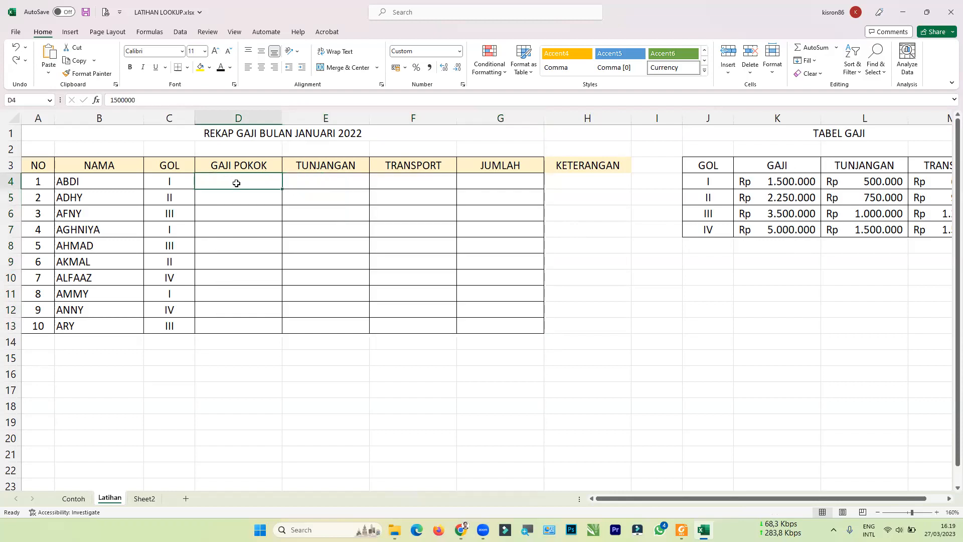
type("=vlo")
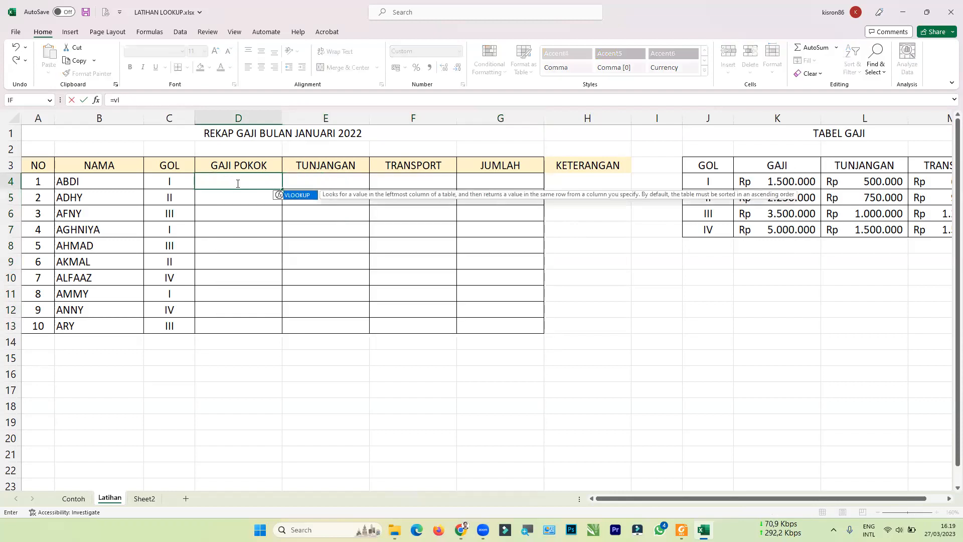
key("Tab")
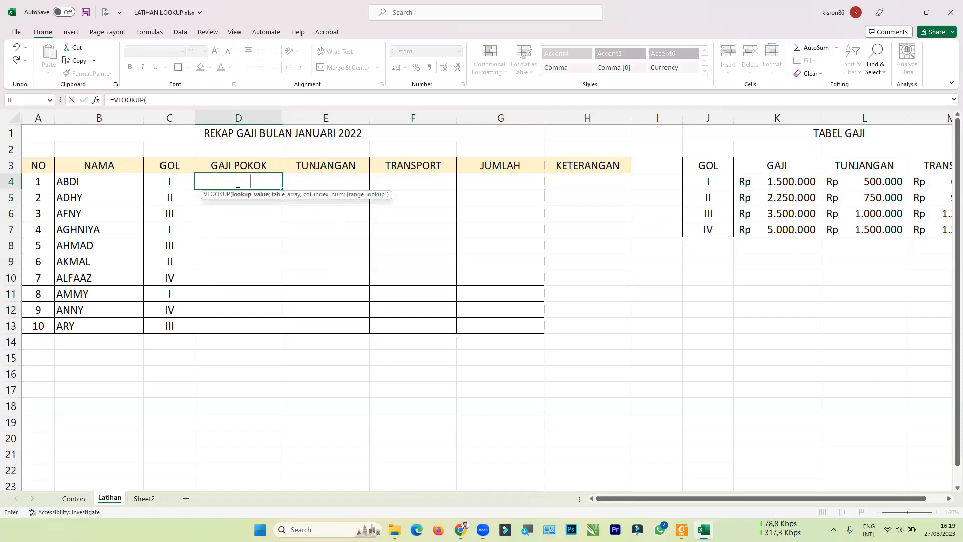
key("Escape")
Apply black font color to D4:G13 and delete the contents of the whole range.
left_click_drag(237, 183, 534, 327)
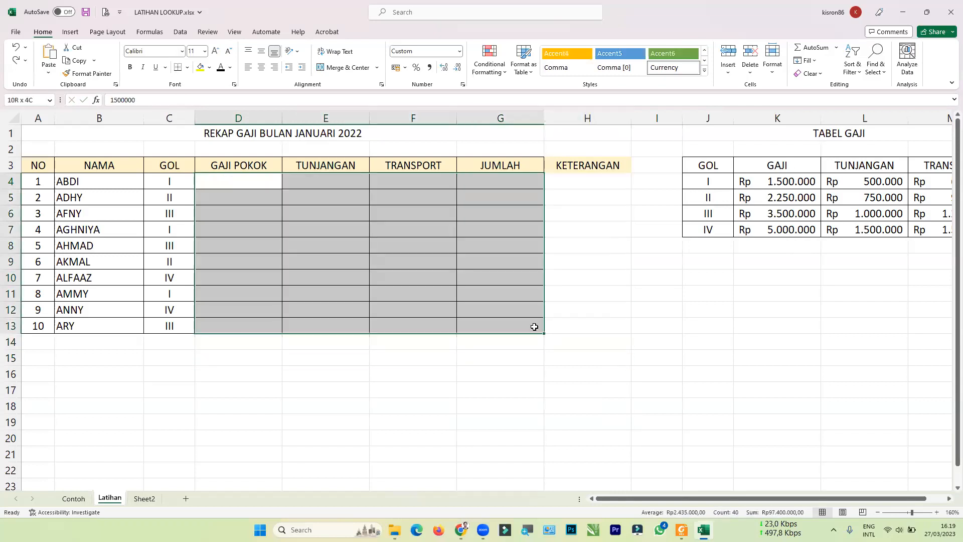
key("ctrl+y")
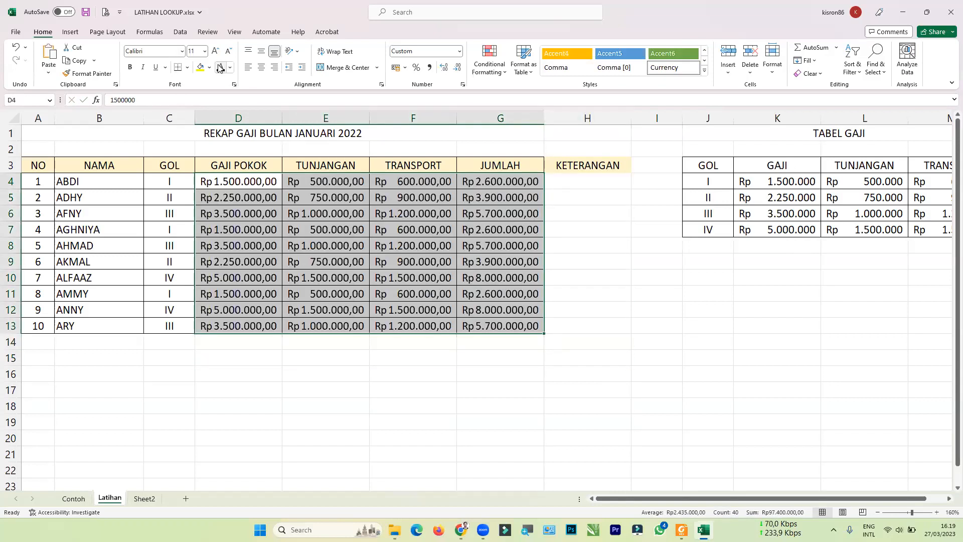
key("Delete")
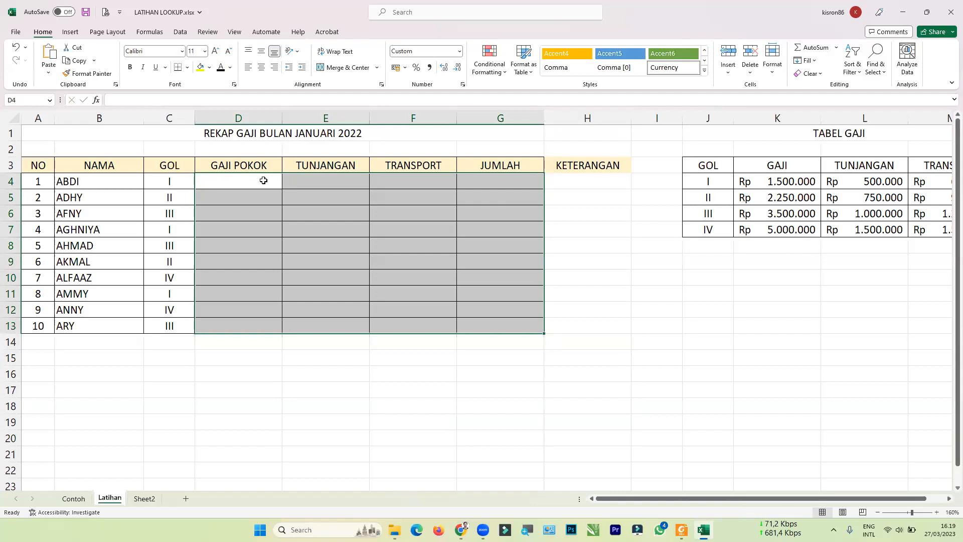
Enter =VLOOKUP(C4;K3:M7;1;FALSE) in D4, the first GAJI POKOK cell.
left_click(260, 182)
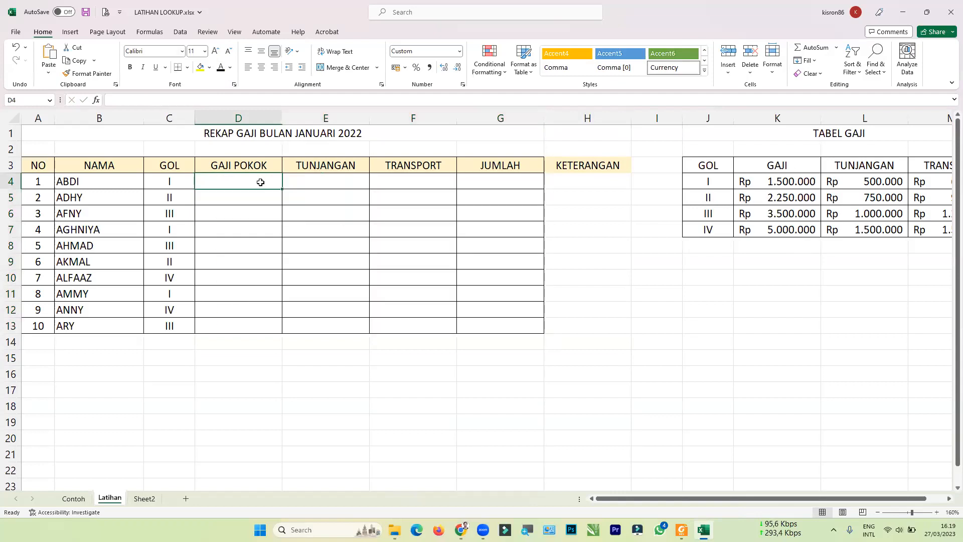
type("=vlo")
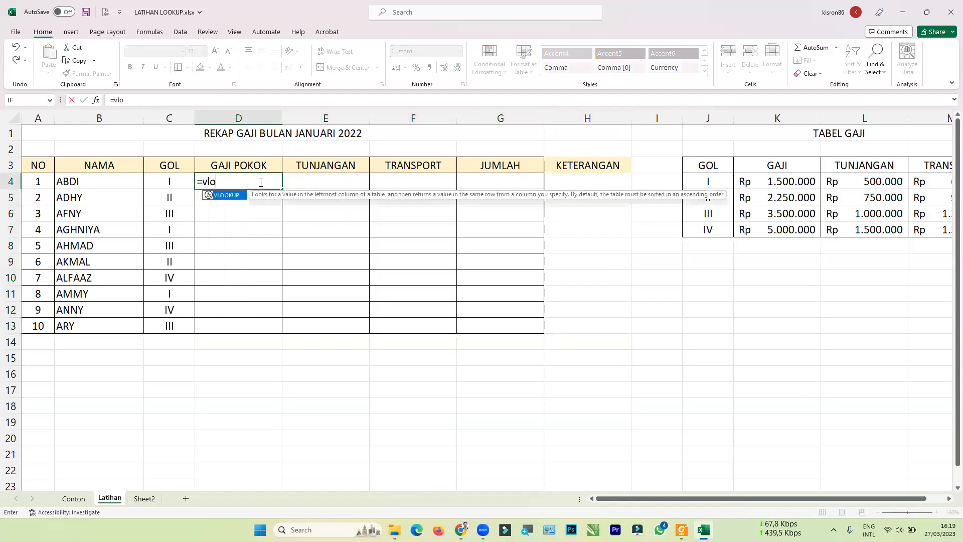
key("Tab")
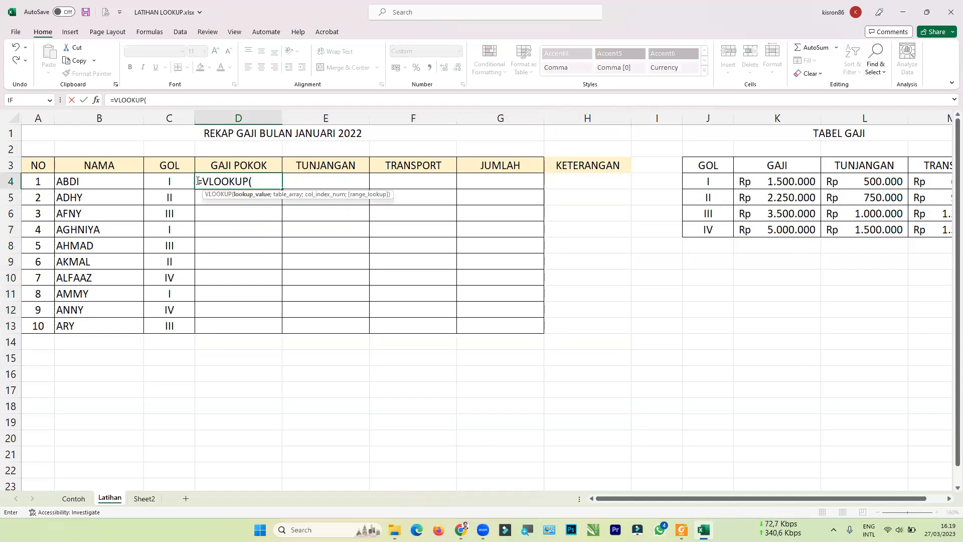
left_click(170, 181)
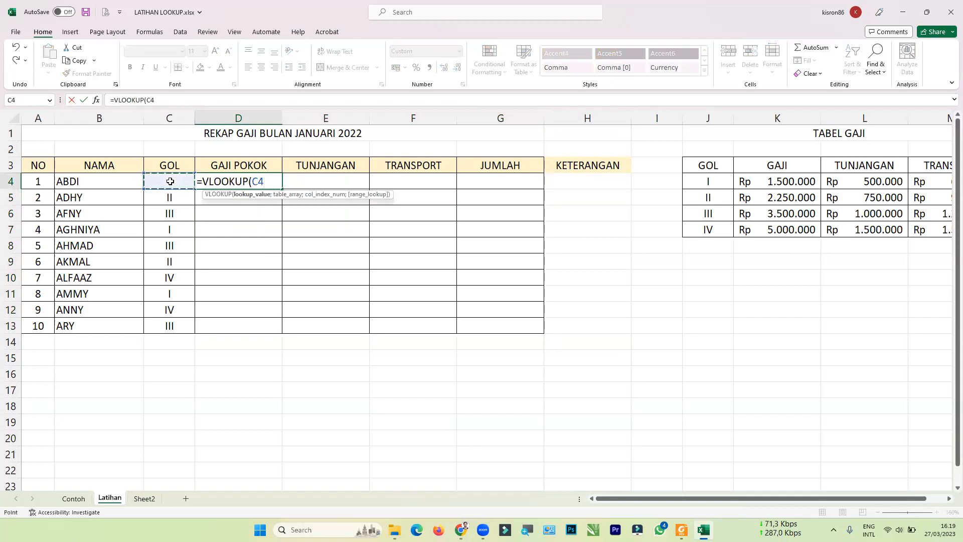
type(";")
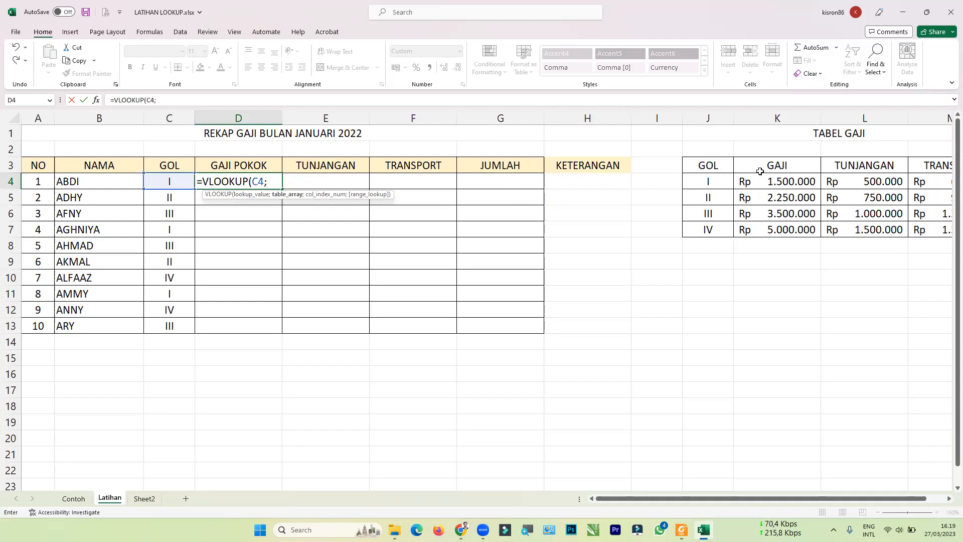
left_click_drag(770, 165, 863, 227)
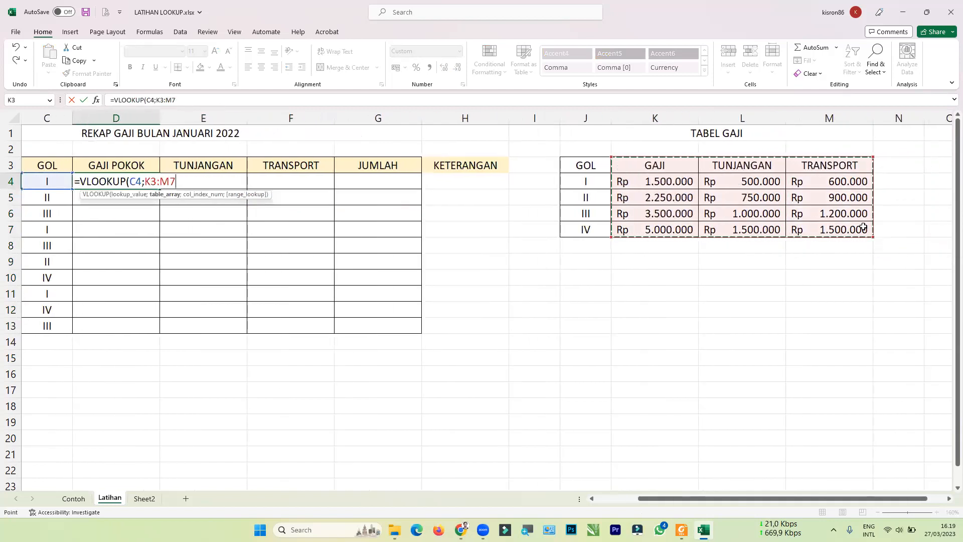
type(";1")
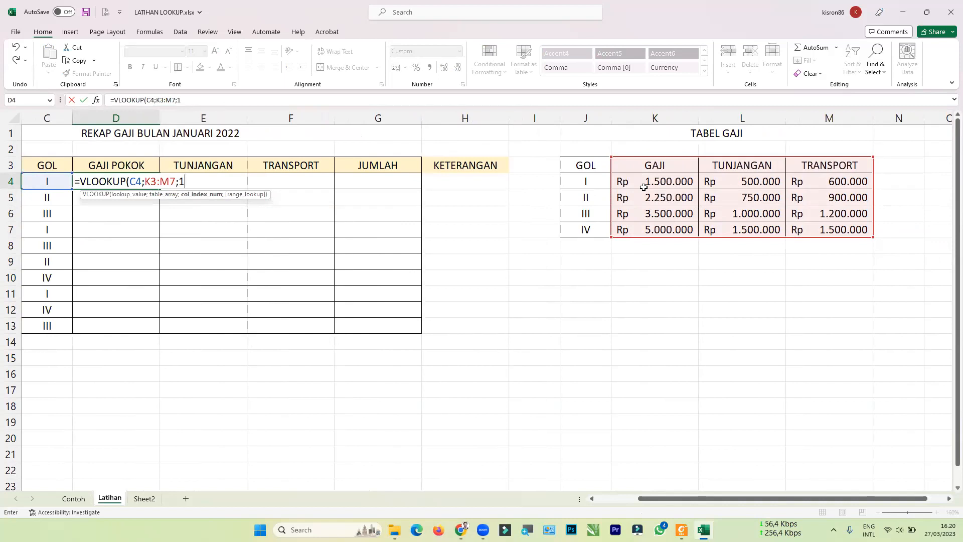
type(";")
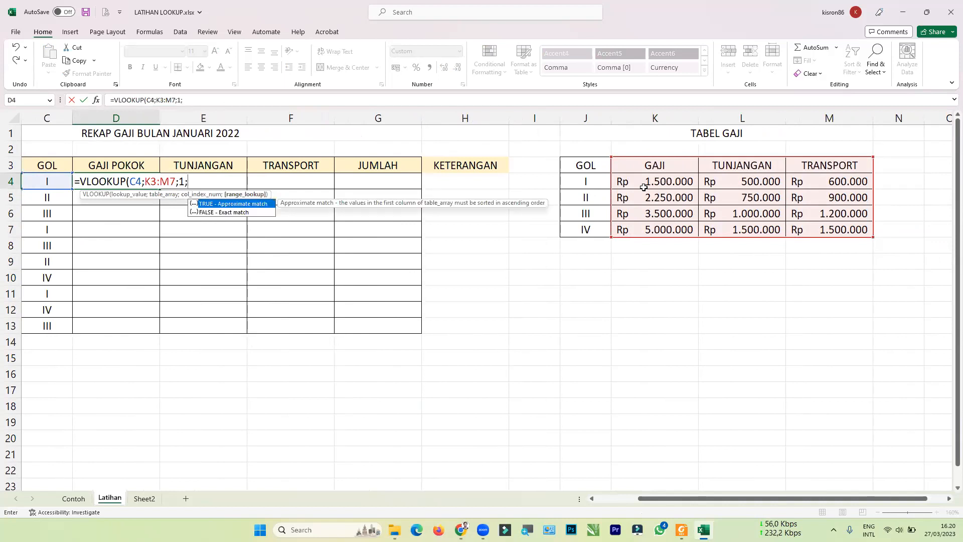
key("Down")
key("Tab")
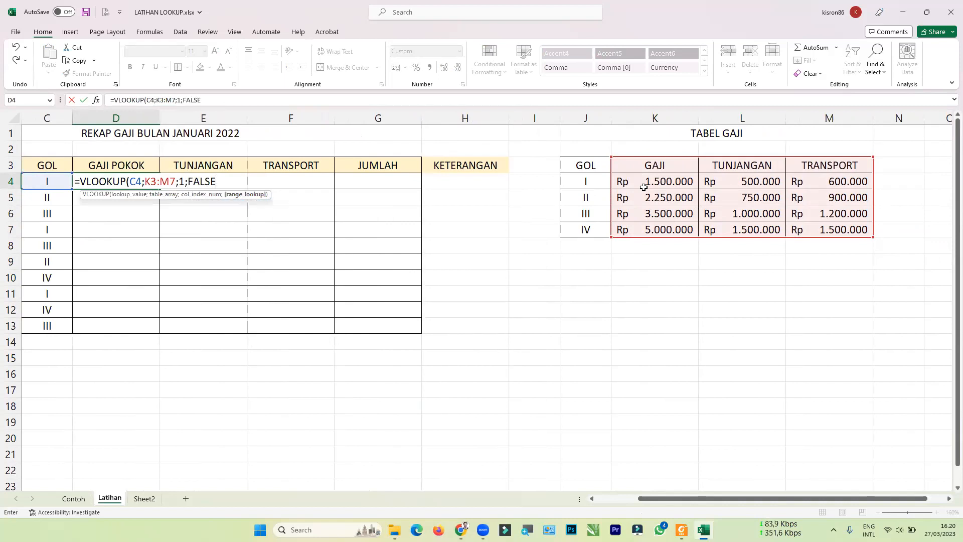
key("Return")
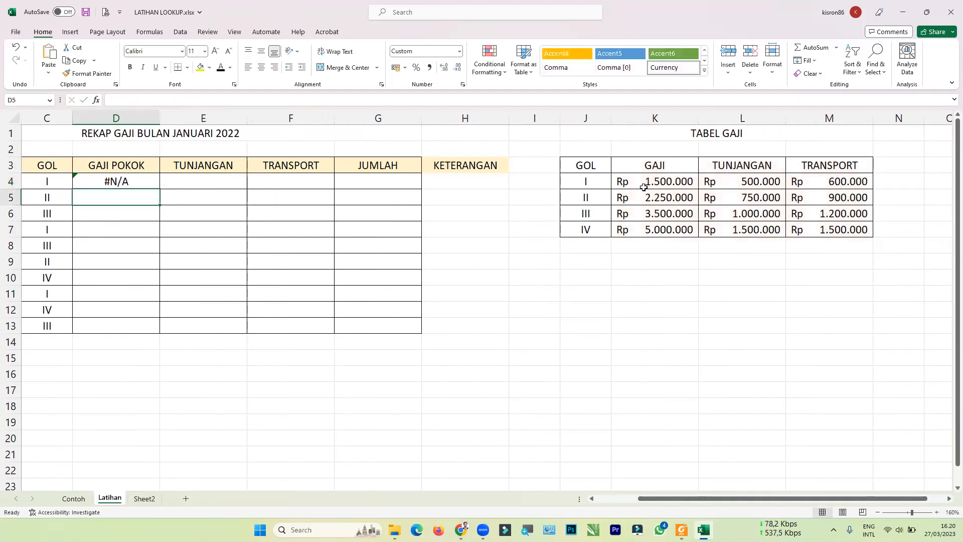
Correct the table range in the D4 VLOOKUP formula to J3:M7 so it includes the GOL column.
scroll(529, 189, "left", 3)
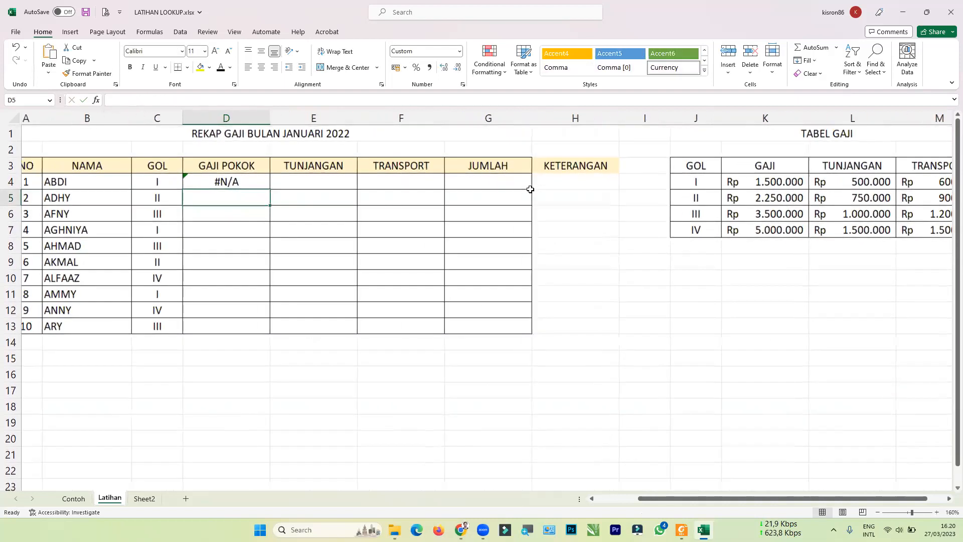
left_click(249, 183)
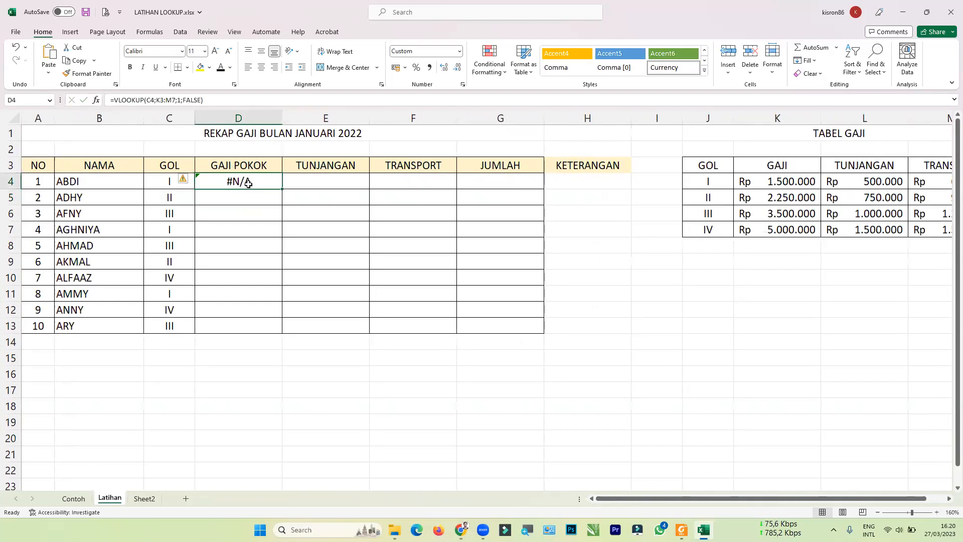
double_click(249, 184)
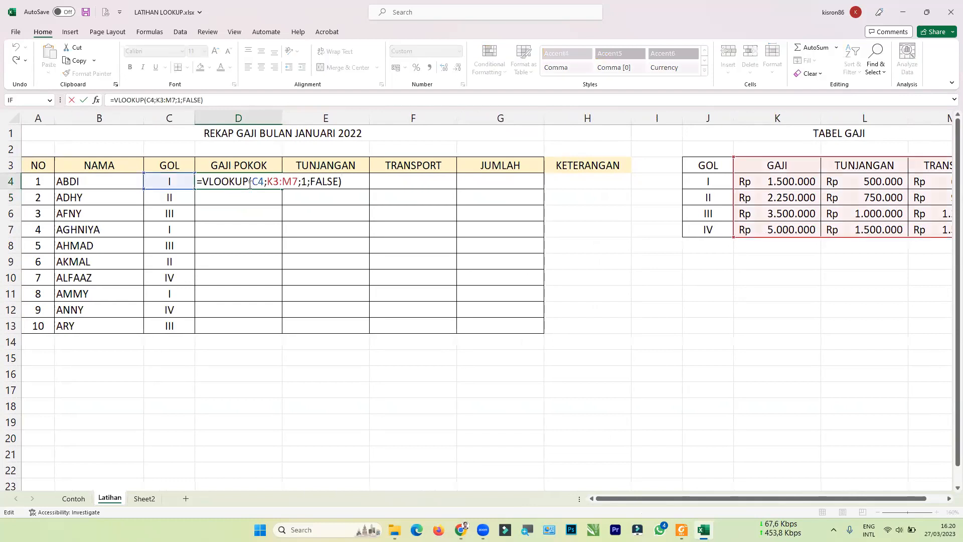
left_click(279, 181)
key("BackSpace")
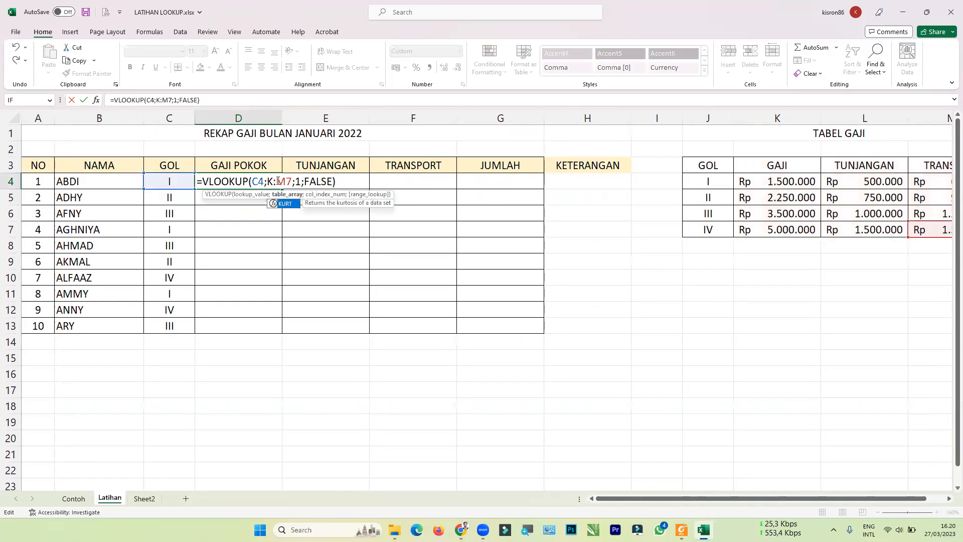
key("BackSpace")
type("j")
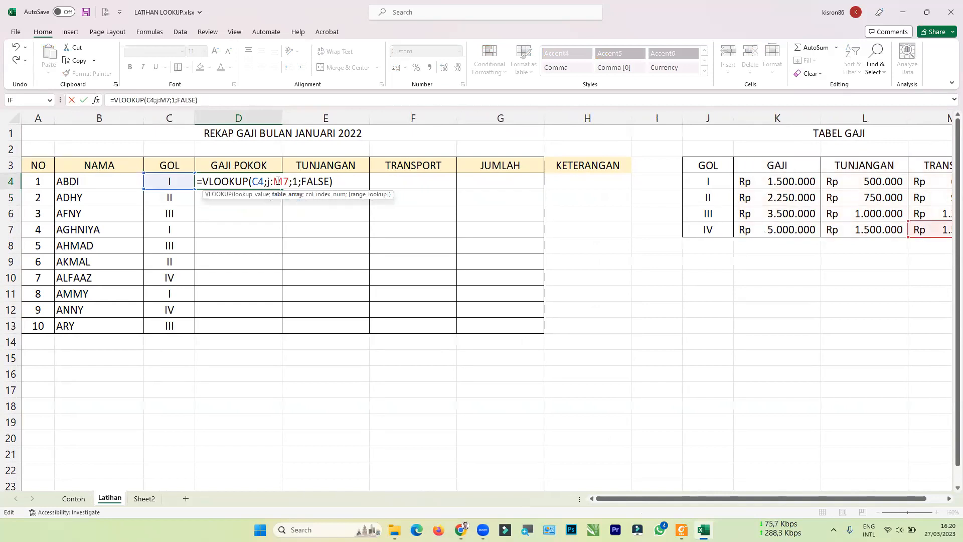
key("BackSpace")
type("J3")
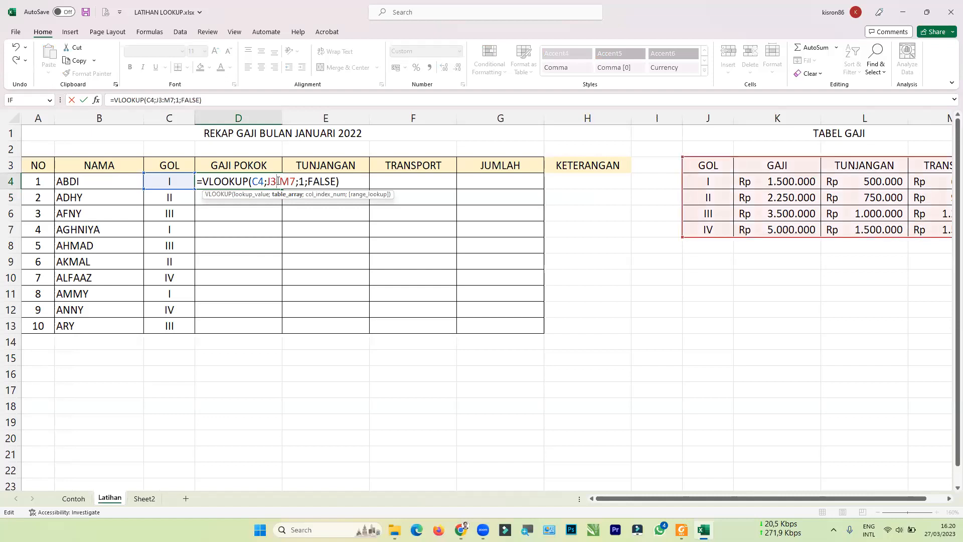
Set the column index in the D4 VLOOKUP formula to 2 and commit the formula.
key("Right")
key("Right")
key("Right")
key("Right")
key("Delete")
type("2")
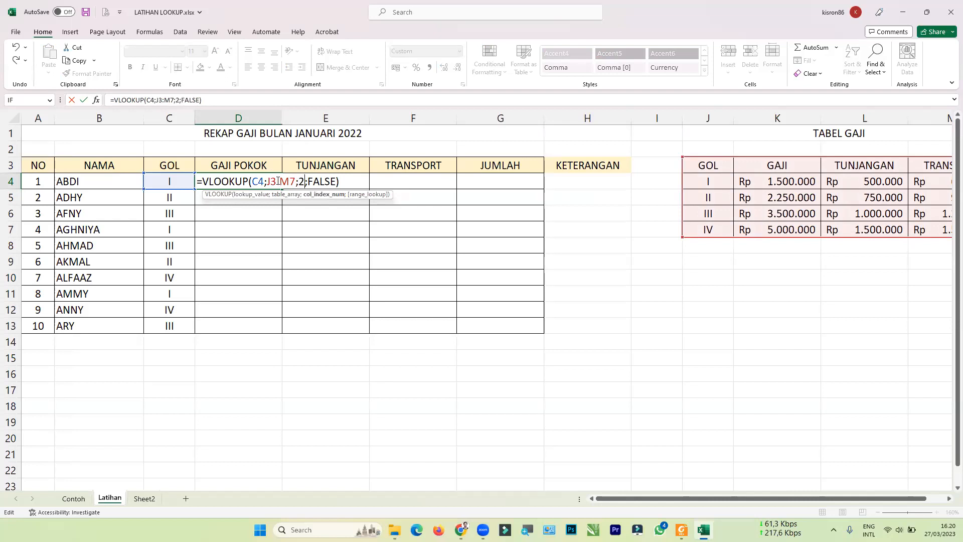
key("Return")
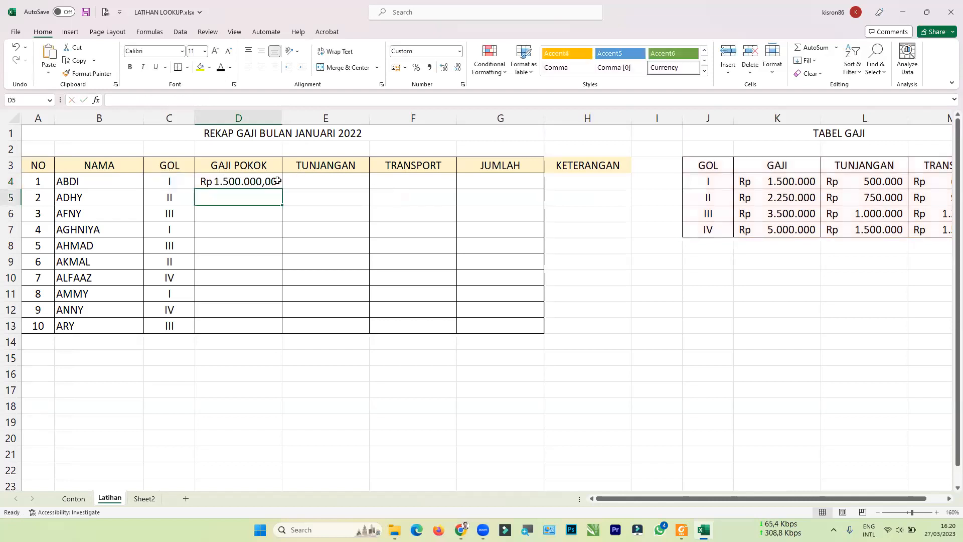
Review the references in the D4 formula, then fill it down the GAJI POKOK column to D13.
double_click(223, 182)
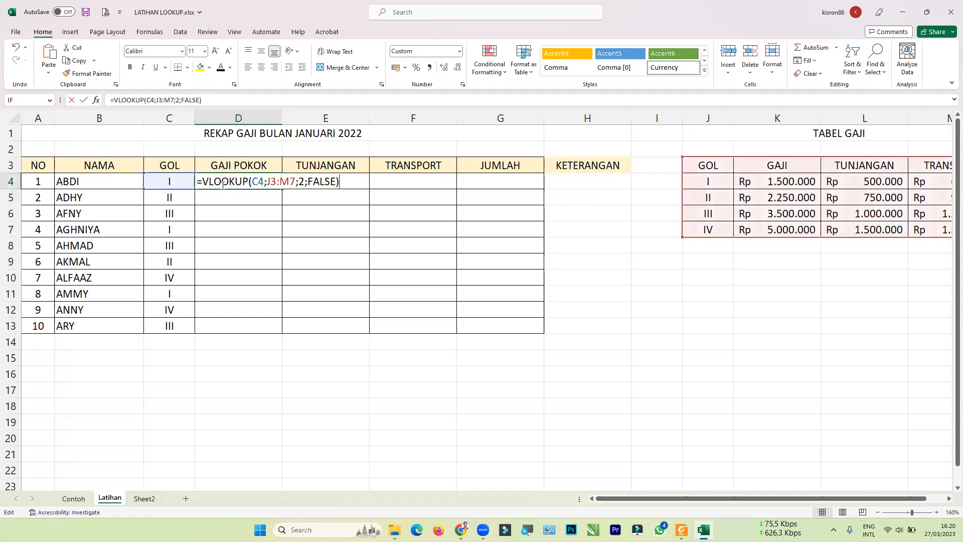
scroll(610, 230, "right", 1)
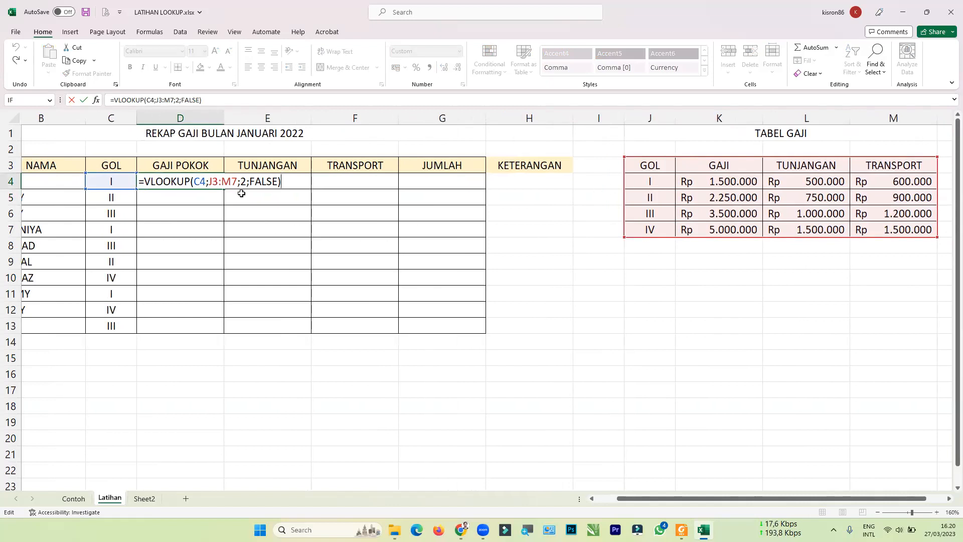
left_click(213, 183)
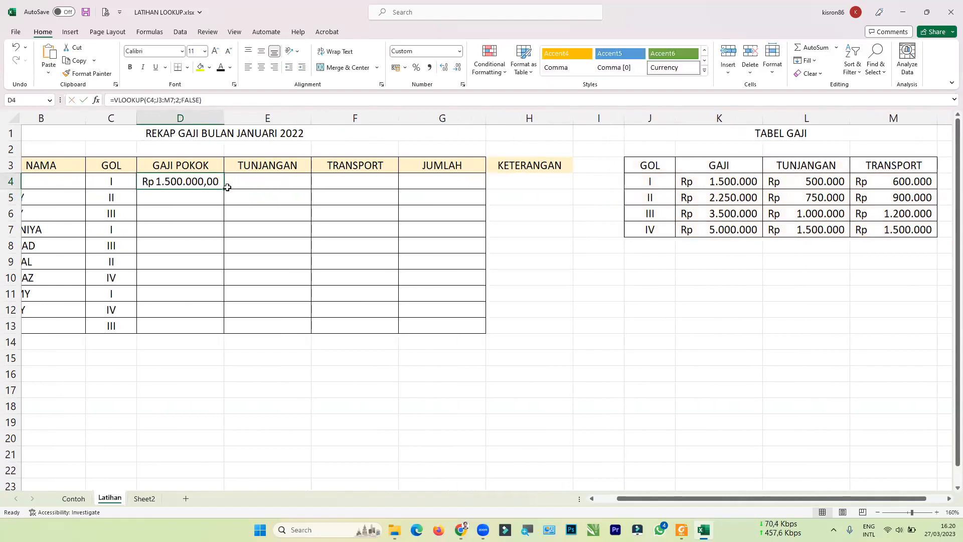
left_click_drag(224, 188, 226, 325)
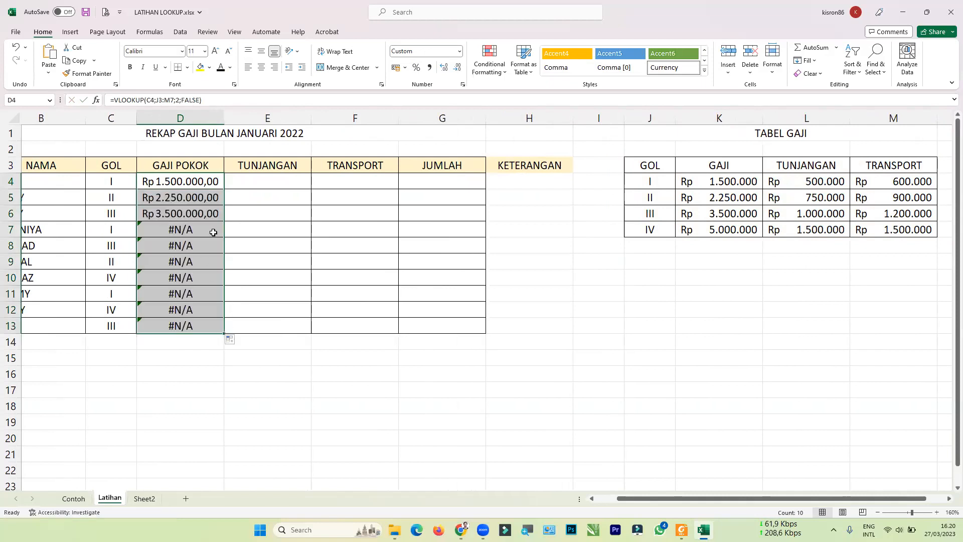
Inspect the lookup range used by the copied VLOOKUP formula in D7 against TABEL GAJI.
scroll(218, 234, "left", 2)
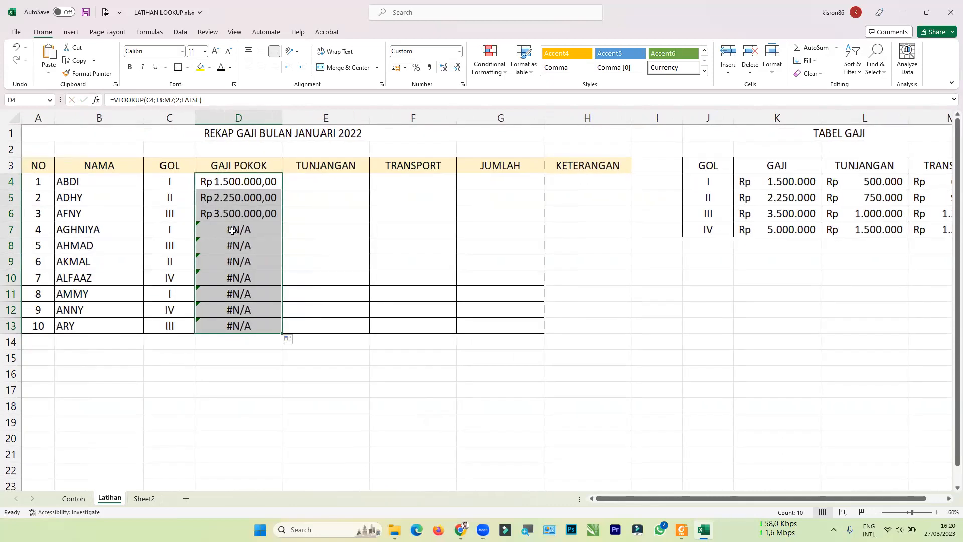
left_click(234, 230)
double_click(233, 229)
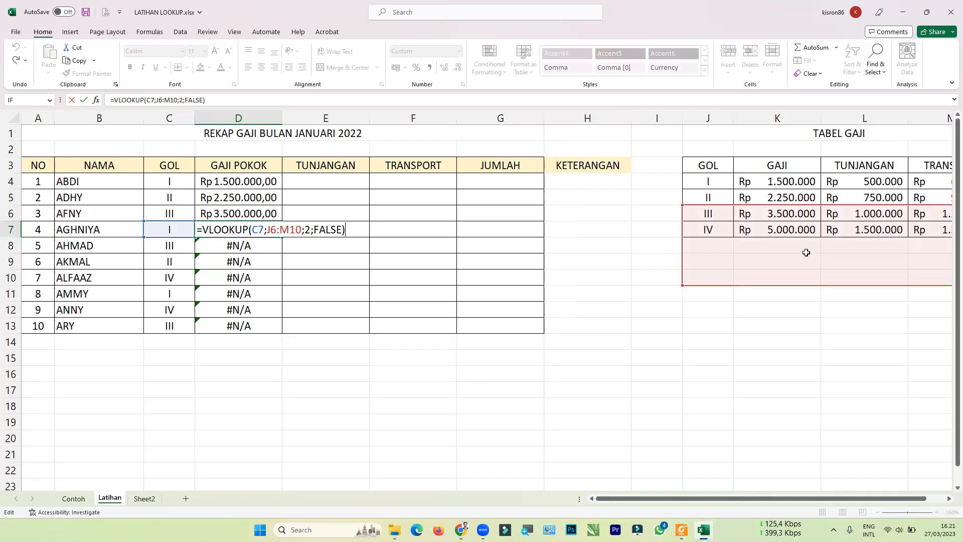
scroll(828, 247, "right", 3)
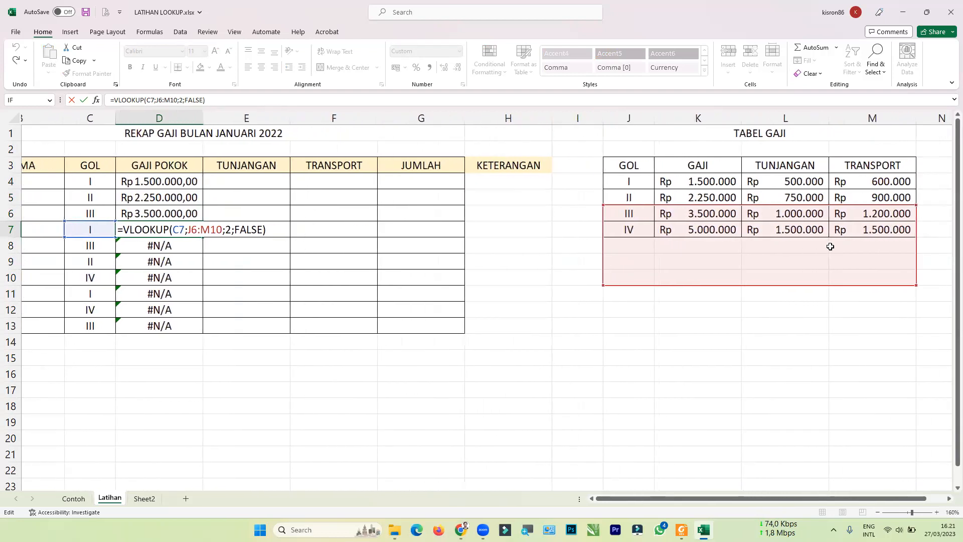
scroll(830, 246, "right", 1)
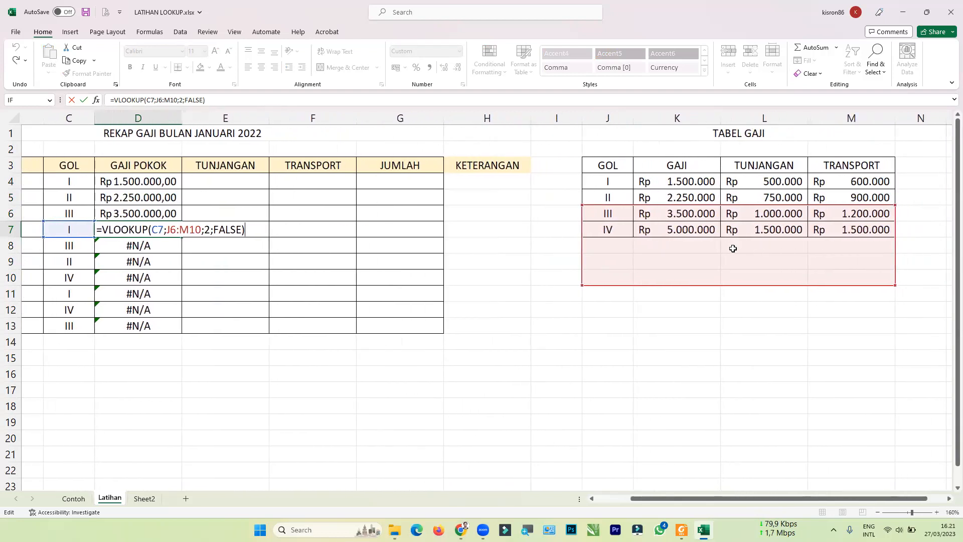
key("ctrl+Return")
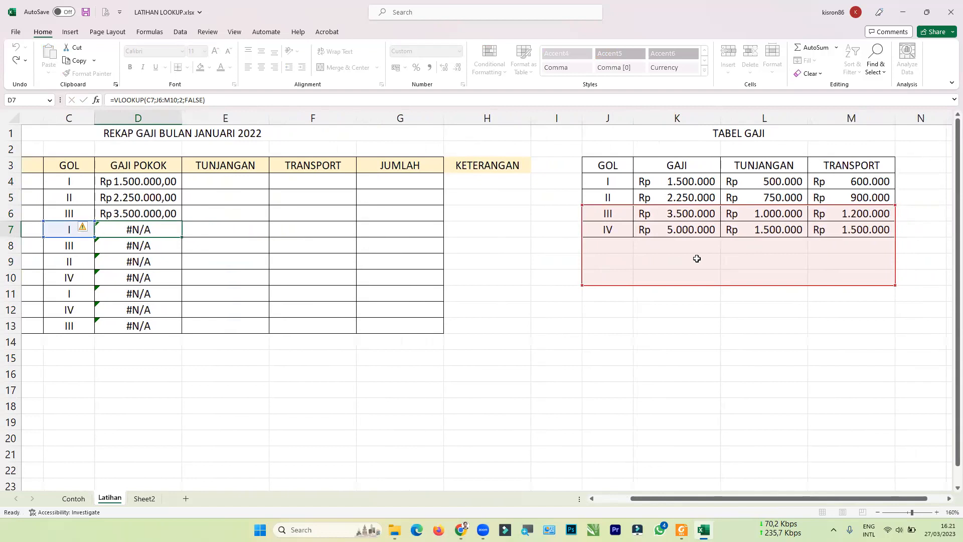
Compare the table ranges referenced by the GAJI POKOK formulas in D4 through D7.
double_click(126, 181)
key("Return")
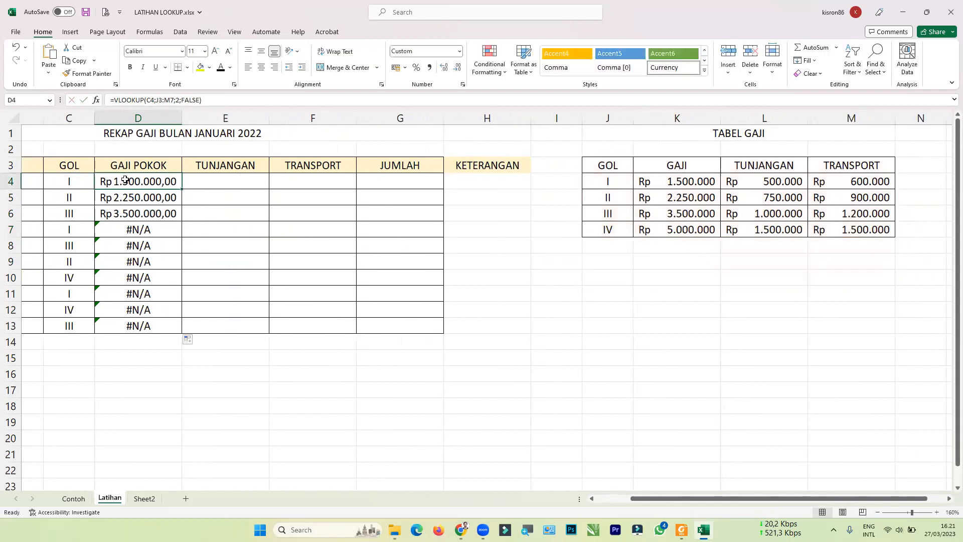
double_click(127, 193)
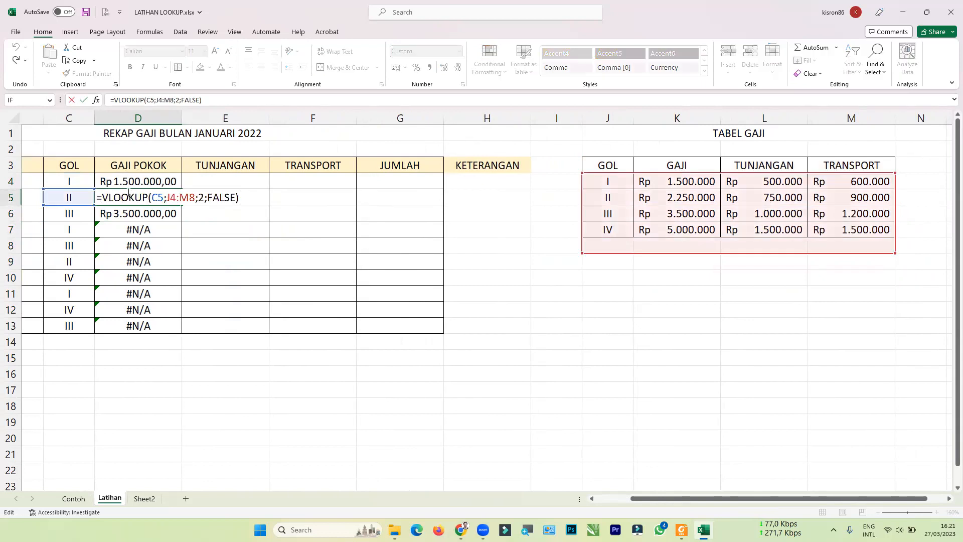
key("Escape")
double_click(131, 212)
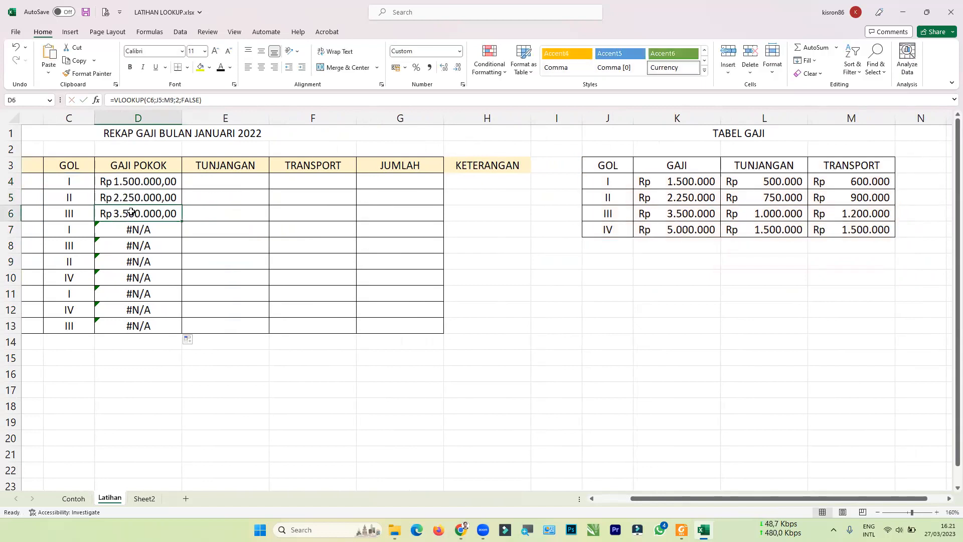
key("ctrl+Return")
left_click(138, 233)
double_click(138, 233)
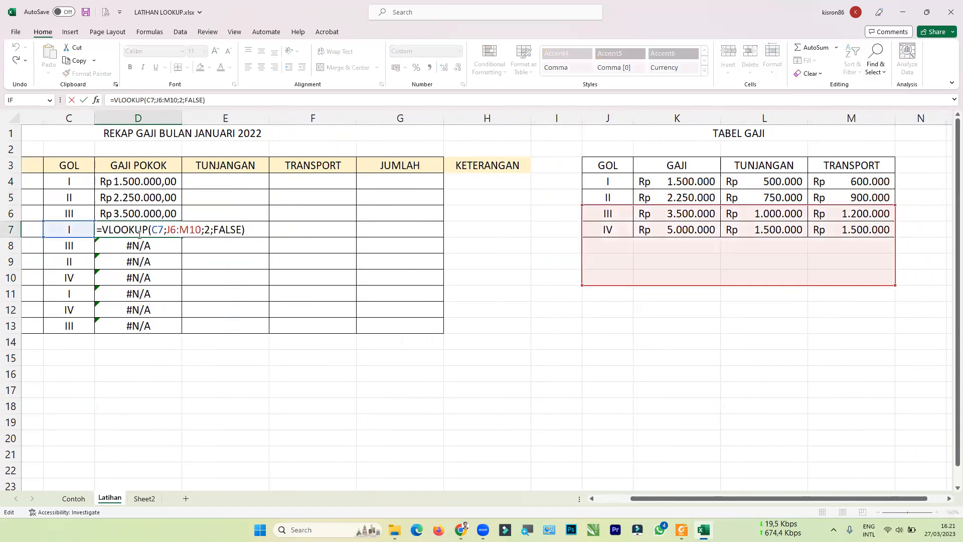
key("Escape")
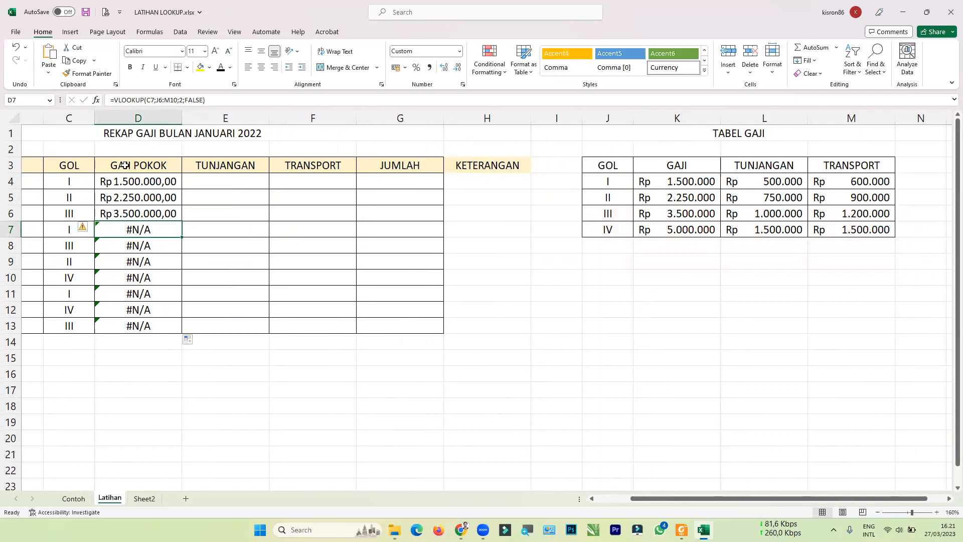
Make the table range in the D4 VLOOKUP formula absolute as $J$3:$M$7, then fill the formula down GAJI POKOK to D13.
left_click(141, 182)
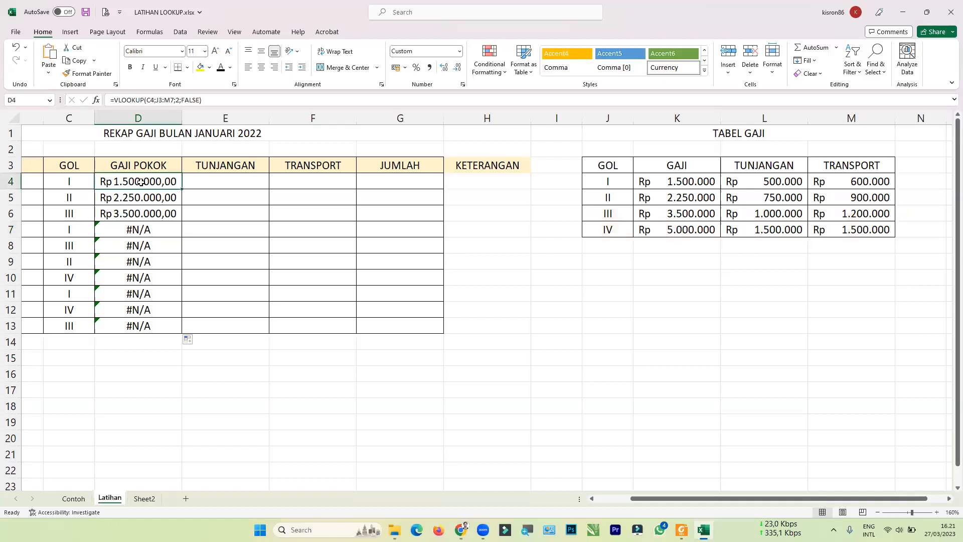
double_click(155, 181)
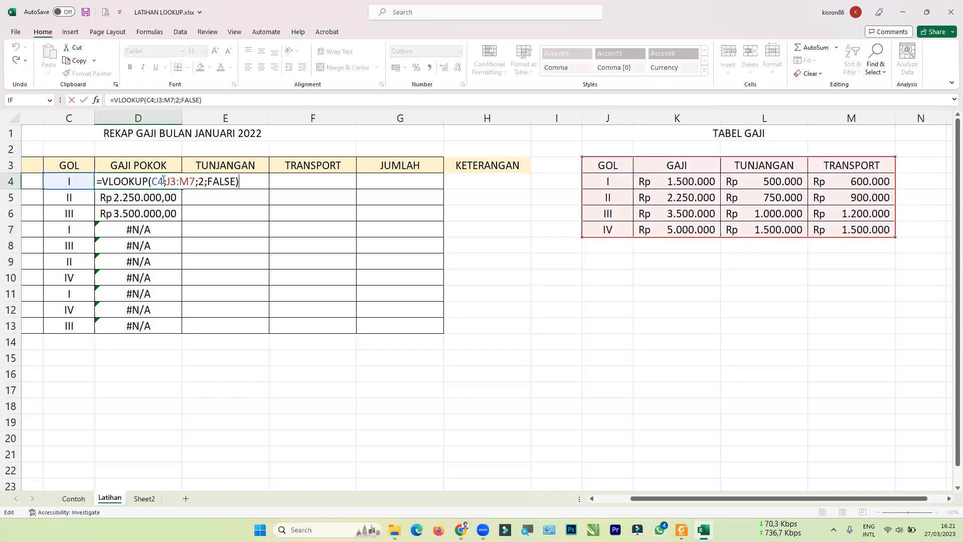
left_click_drag(166, 181, 193, 183)
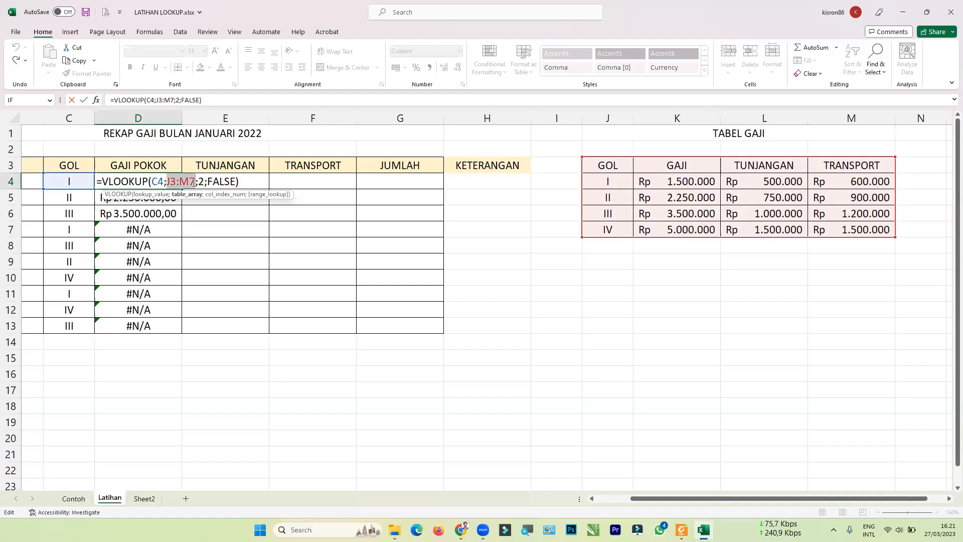
key("F4")
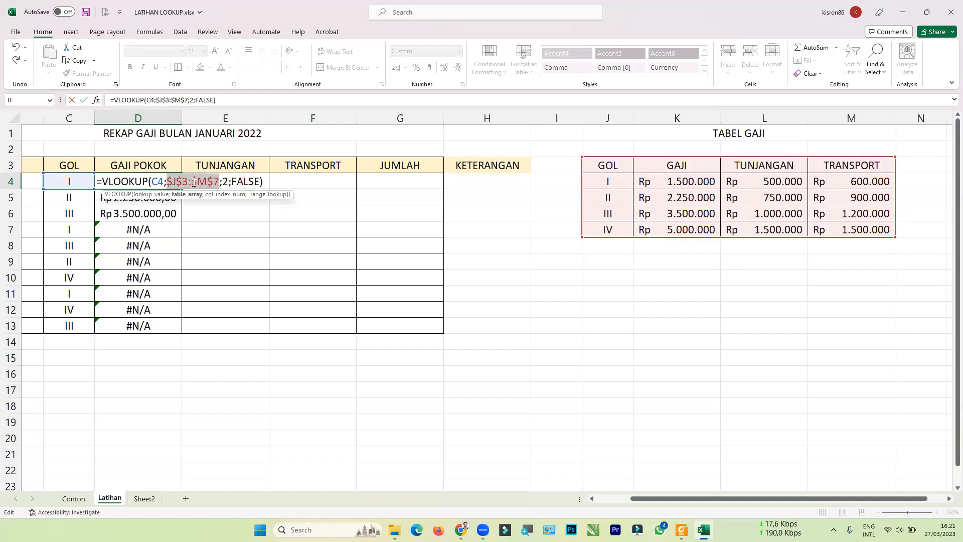
key("F4")
key("F4")
key("F4")
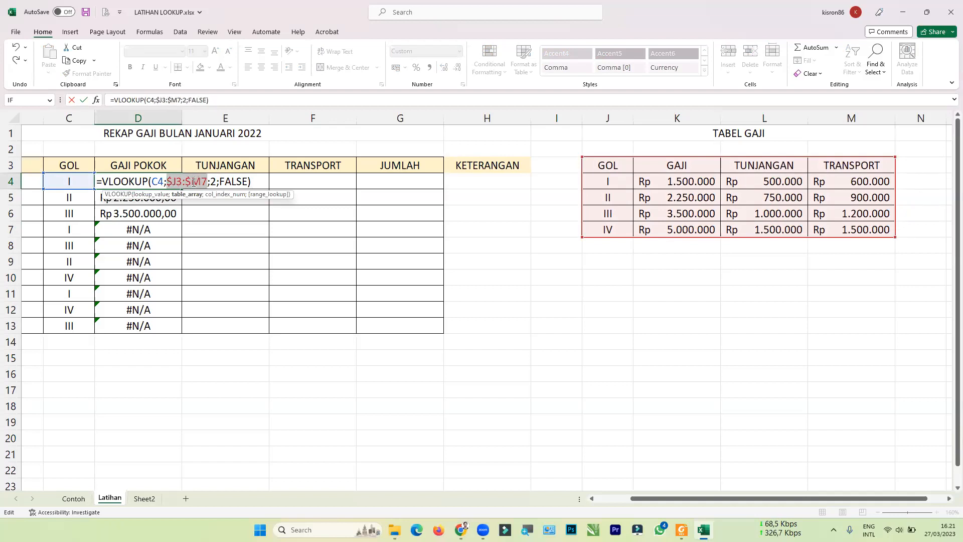
key("F4")
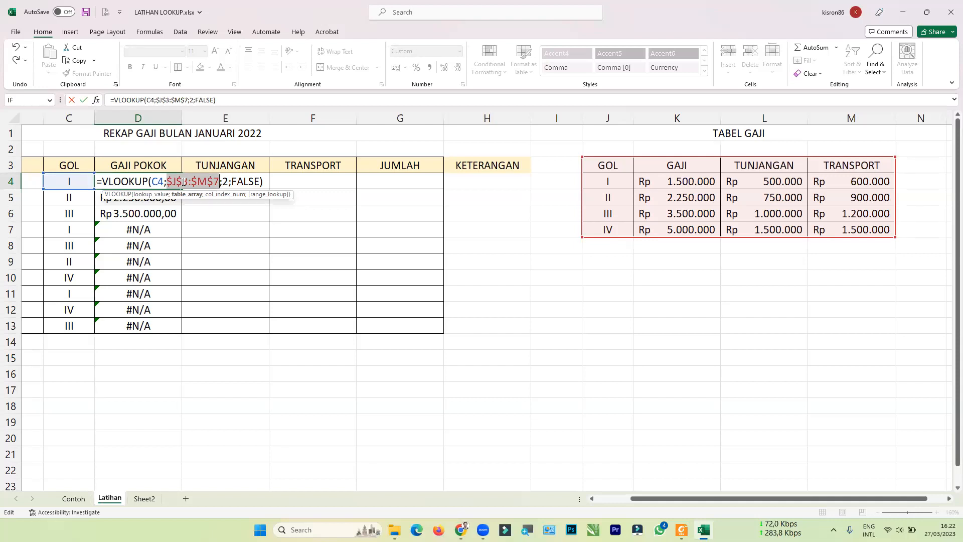
key("Return")
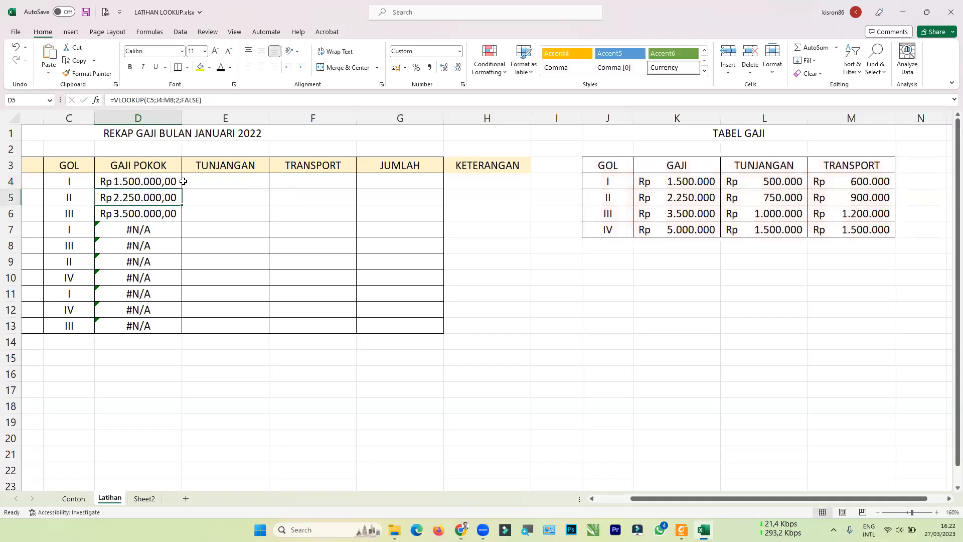
left_click(171, 181)
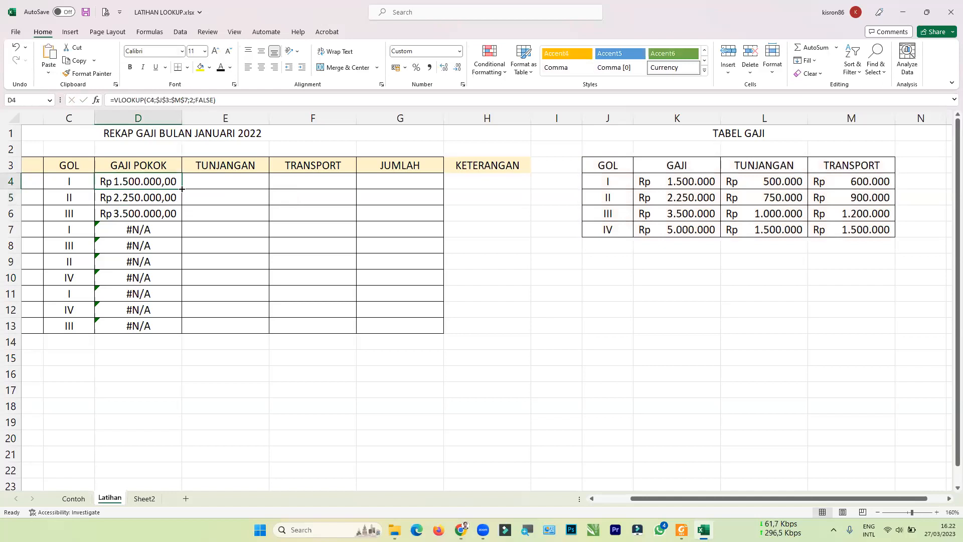
left_click_drag(182, 189, 184, 325)
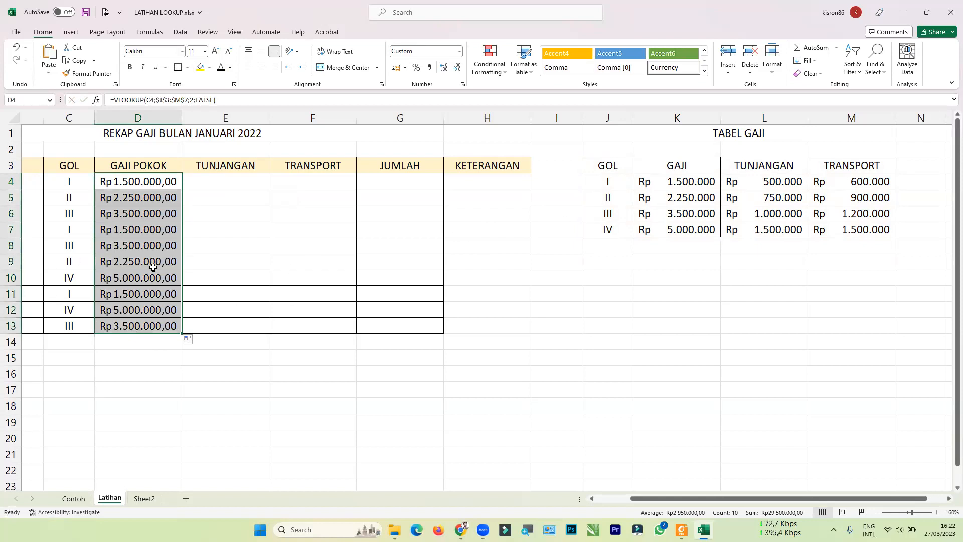
Try to fill the D4 formula across into E4 and inspect its lookup value reference, then undo the fill.
left_click(205, 182)
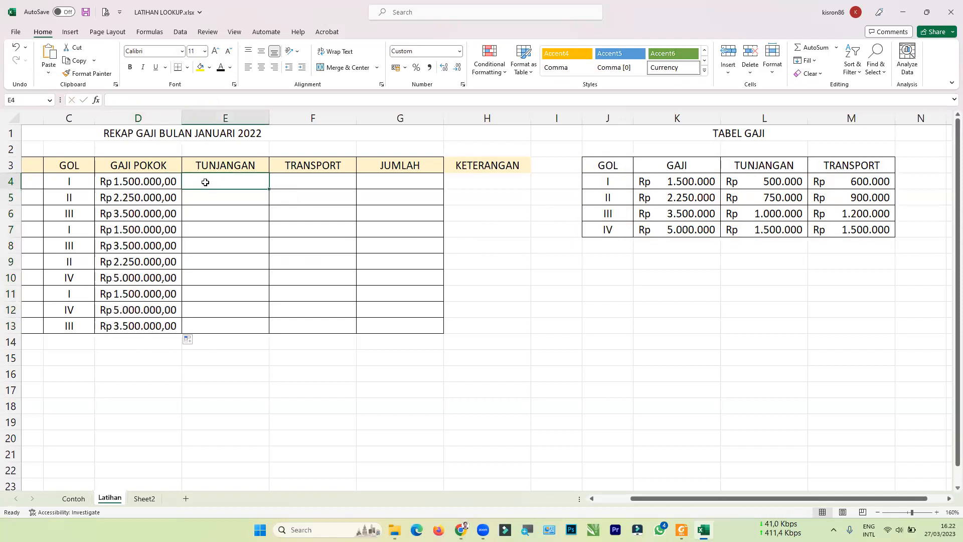
left_click(143, 185)
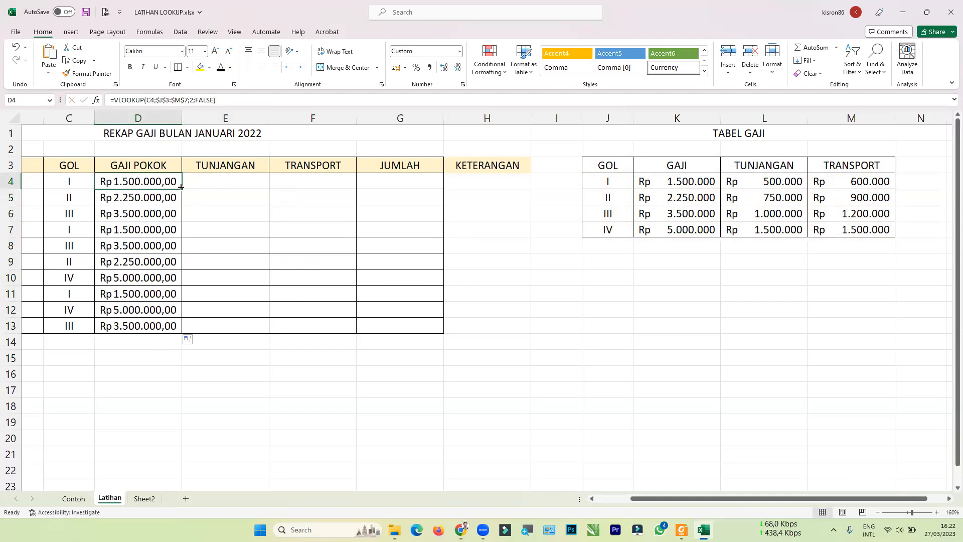
left_click_drag(182, 187, 243, 194)
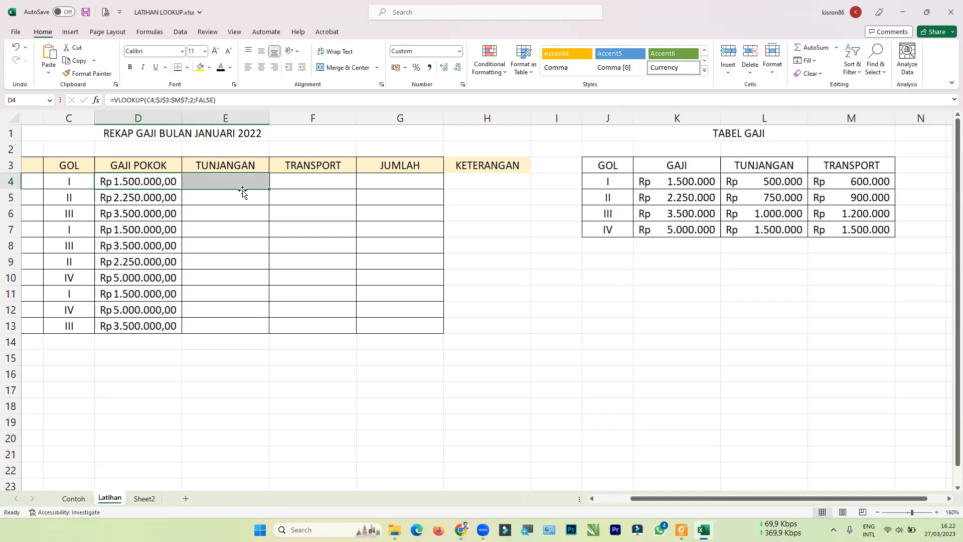
left_click(234, 179)
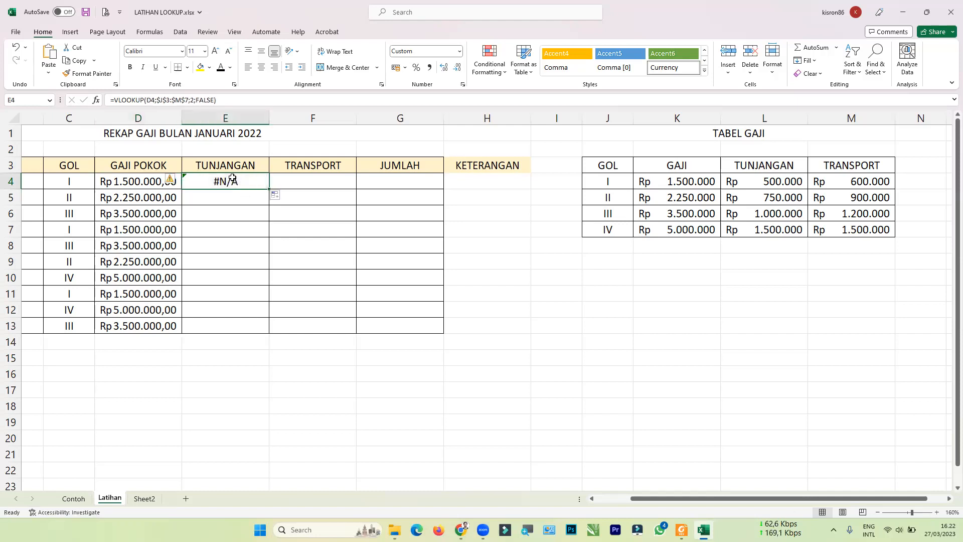
double_click(232, 178)
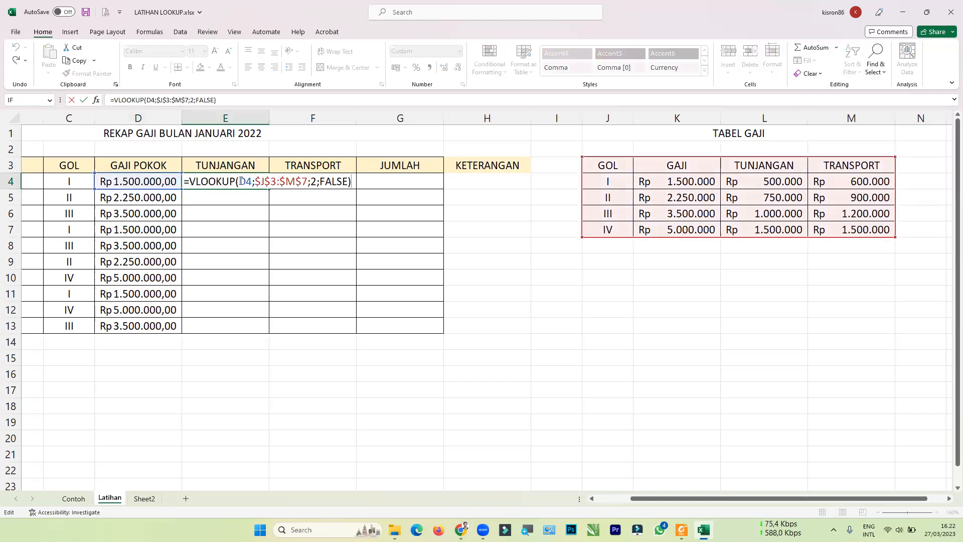
left_click(244, 182)
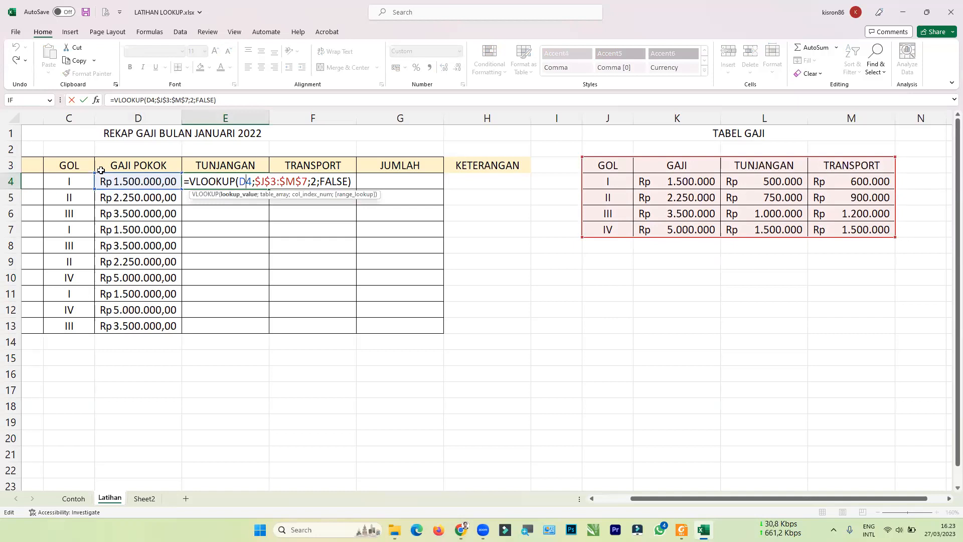
key("ctrl+Return")
key("ctrl+z")
Try to make the lookup value in the D4 formula absolute as $C$4 and fill it down to D13.
left_click(180, 186)
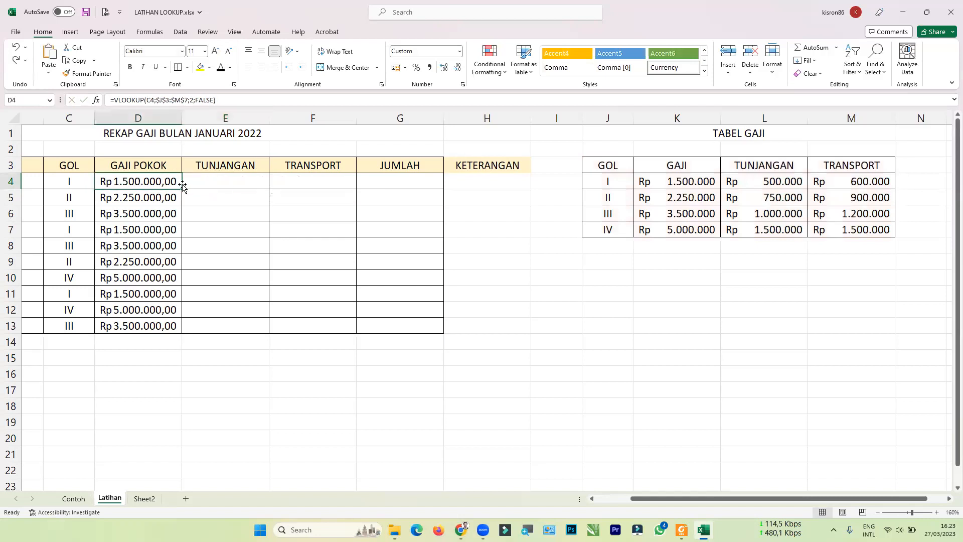
left_click(152, 100)
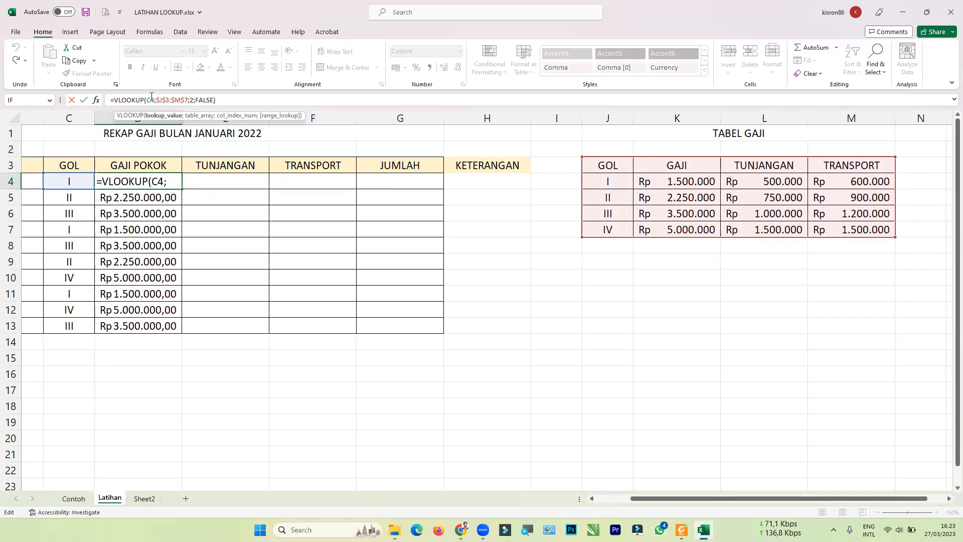
key("F4")
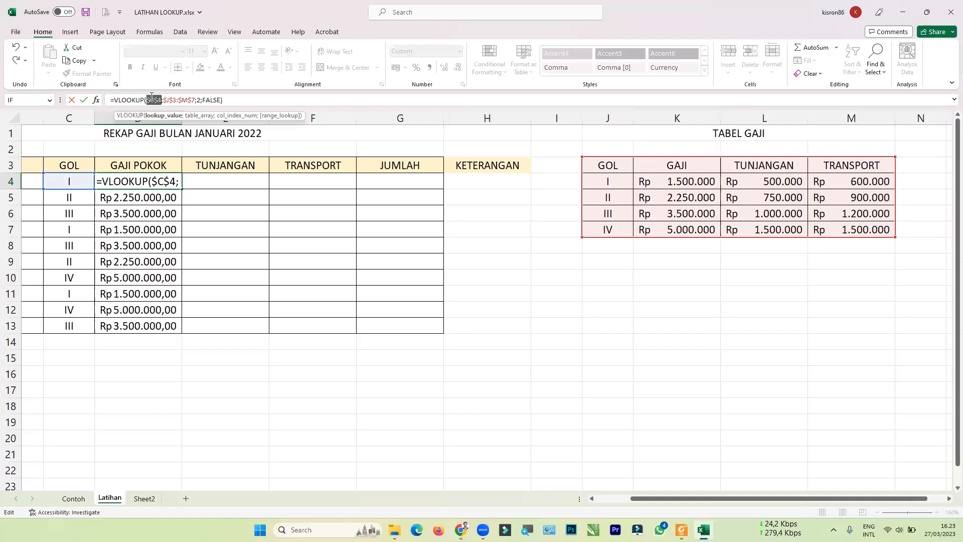
key("Return")
left_click(151, 181)
left_click_drag(182, 190, 177, 327)
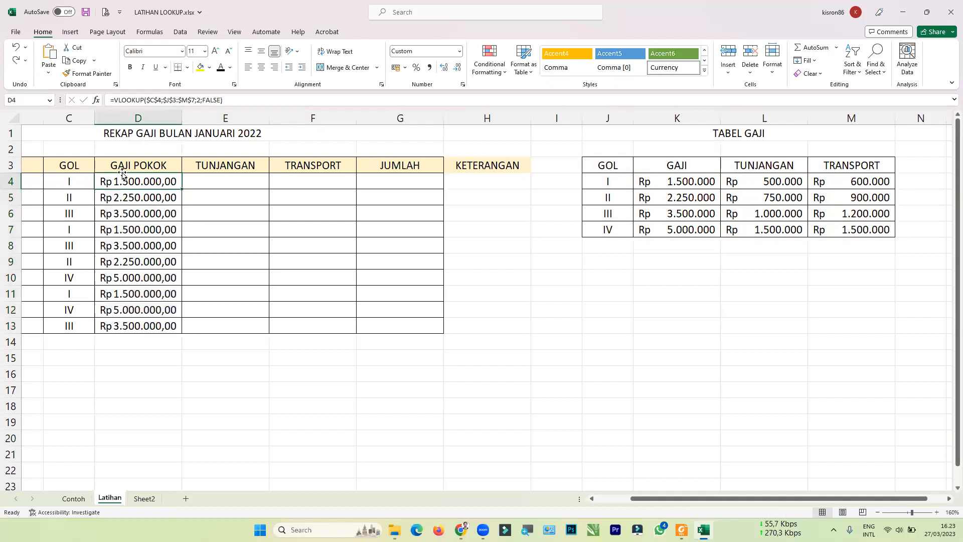
left_click(157, 99)
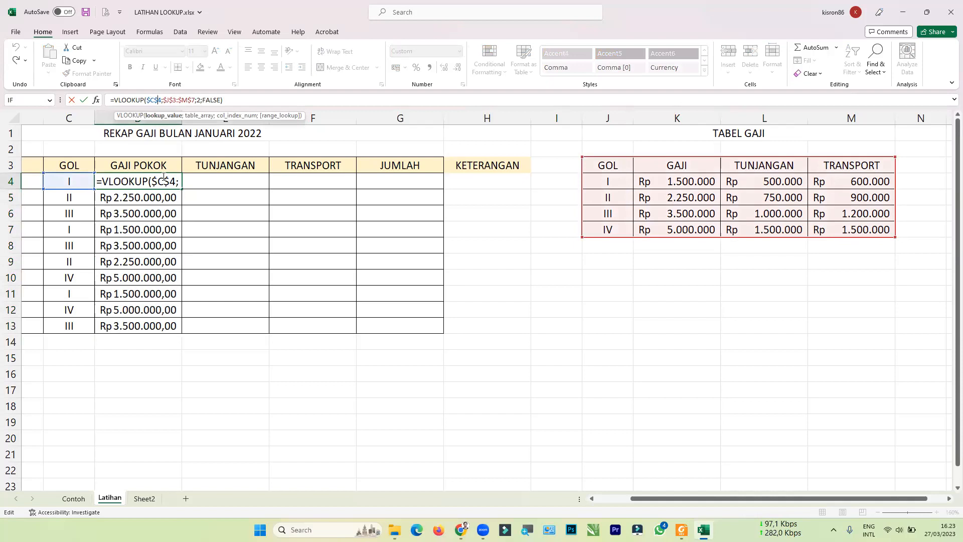
left_click(195, 177)
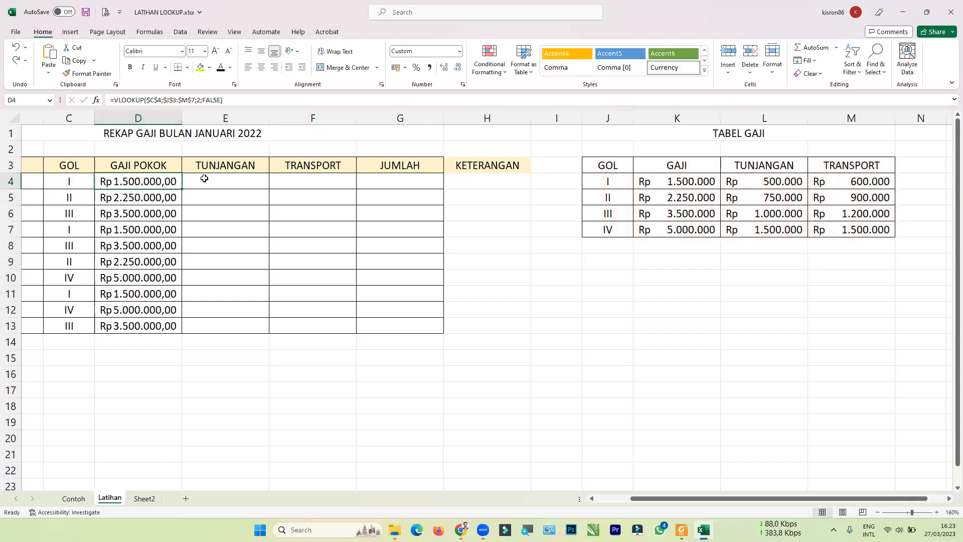
Copy the GAJI POKOK formula from D4 into the first TUNJANGAN cell, E4.
left_click(151, 180)
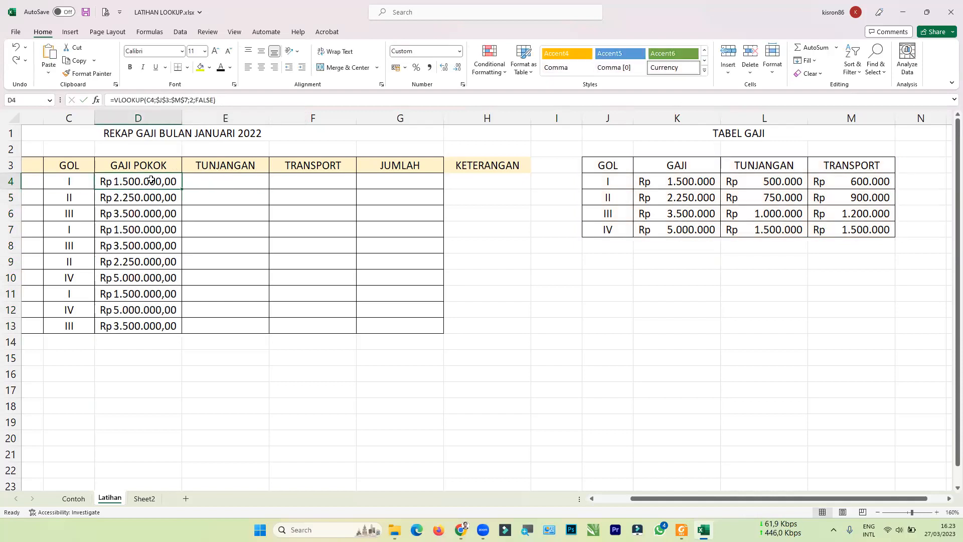
key("ctrl+c")
left_click(203, 177)
key("ctrl+v")
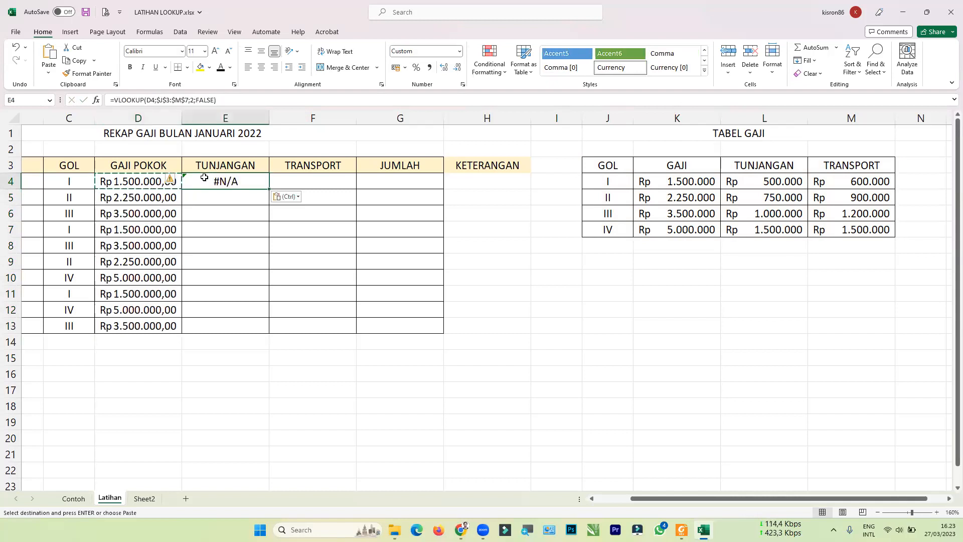
In the E4 formula, set the lookup value to C4 and the column index to 3, and commit it.
left_click(151, 101)
key("BackSpace")
type("C")
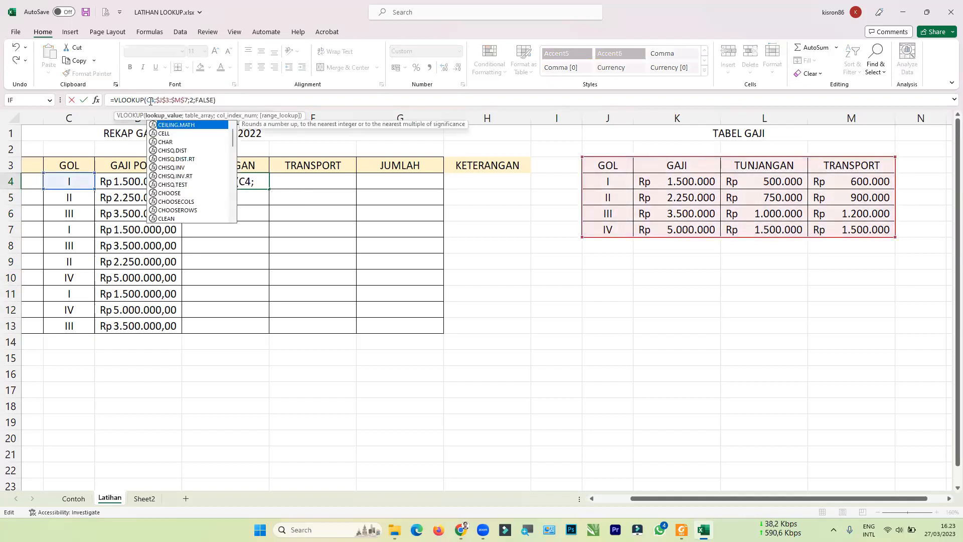
key("Right")
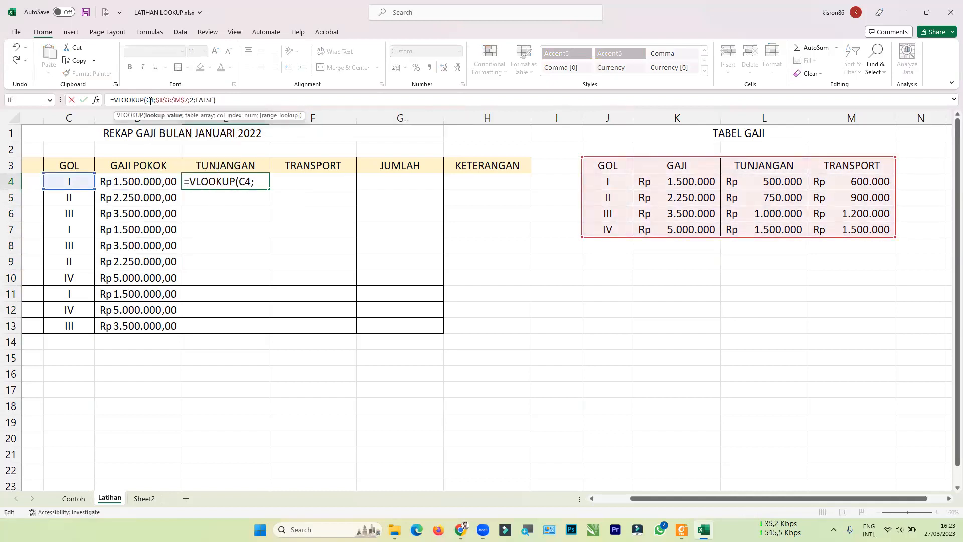
left_click(193, 100)
key("BackSpace")
type("3")
key("Return")
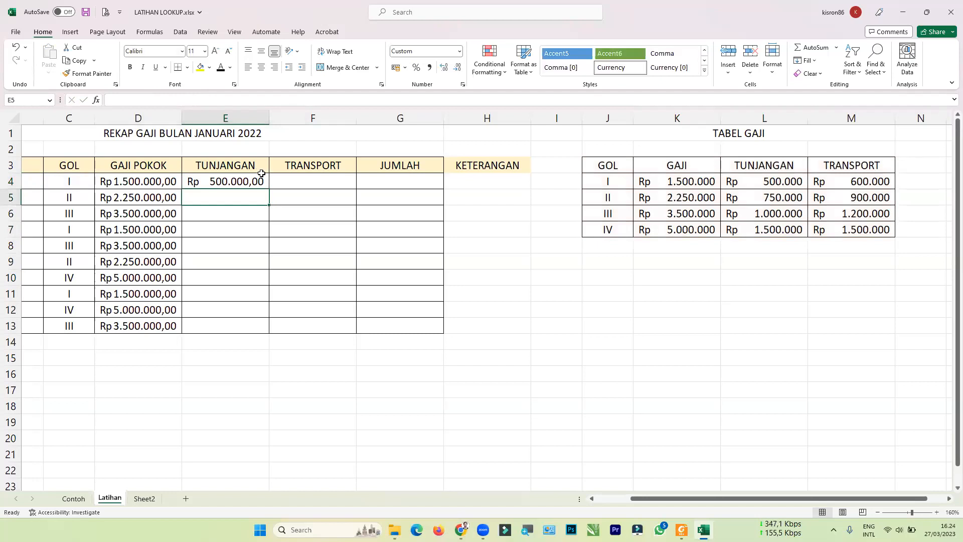
Fill the E4 formula down the TUNJANGAN column to E13.
left_click(248, 181)
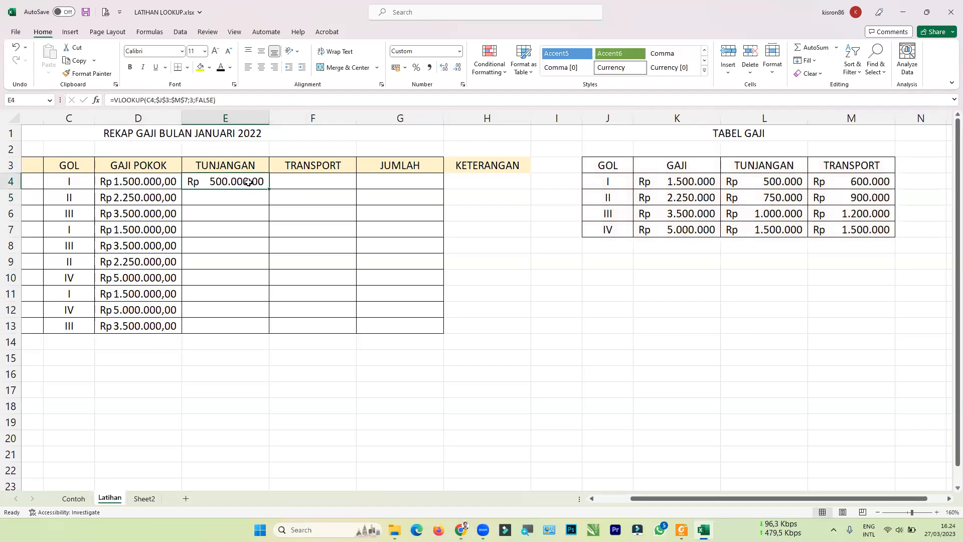
left_click_drag(268, 188, 266, 327)
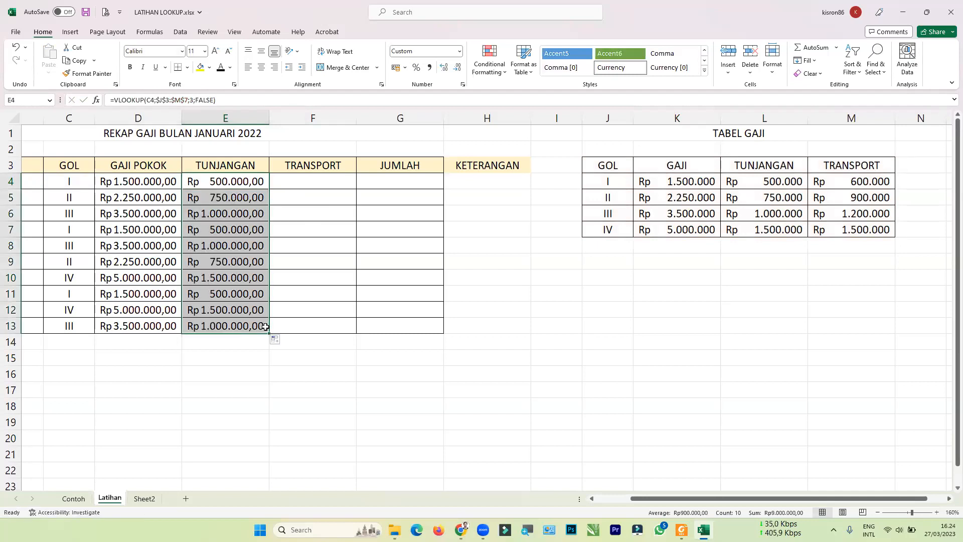
key("super+plus")
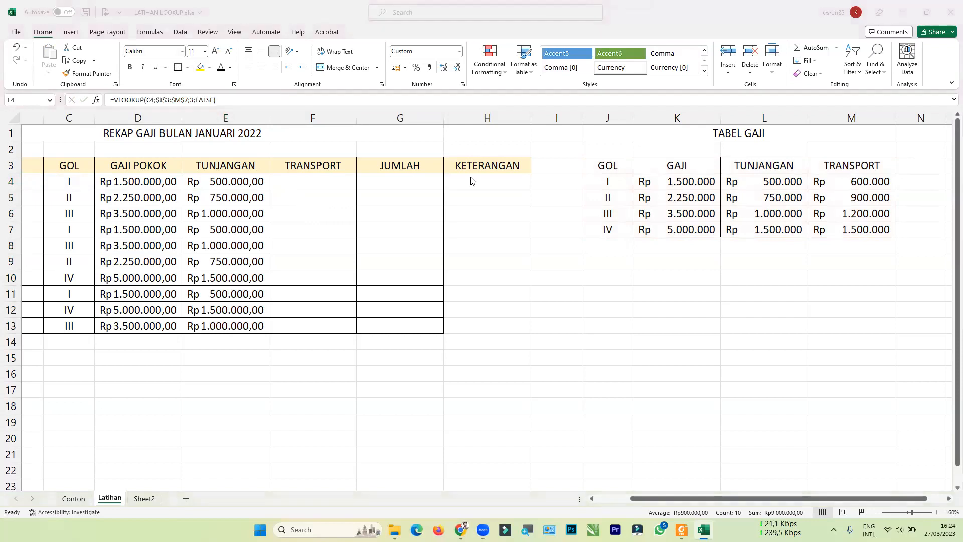
Copy the TUNJANGAN formula from E4 into the first TRANSPORT cell, F4.
left_click(335, 180)
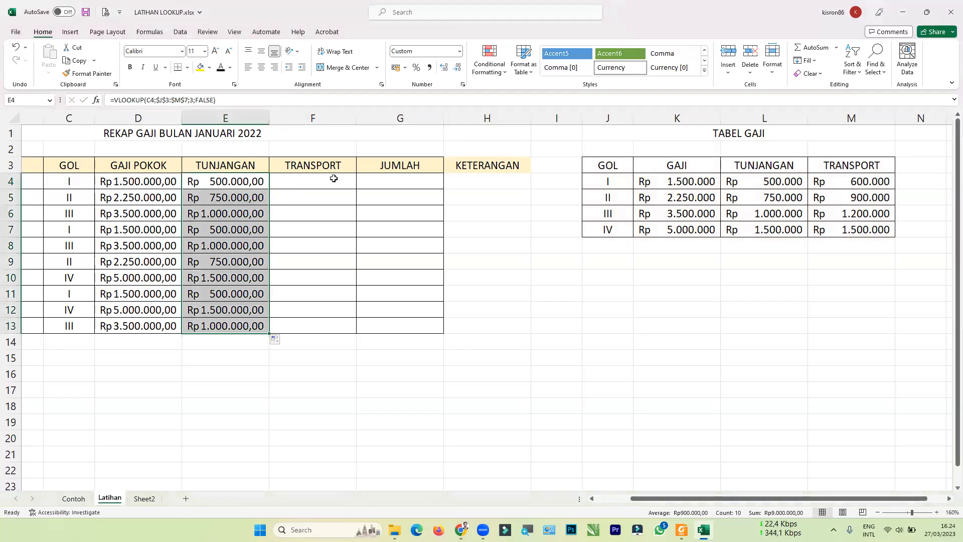
left_click(215, 180)
key("ctrl+c")
left_click(294, 181)
key("ctrl+v")
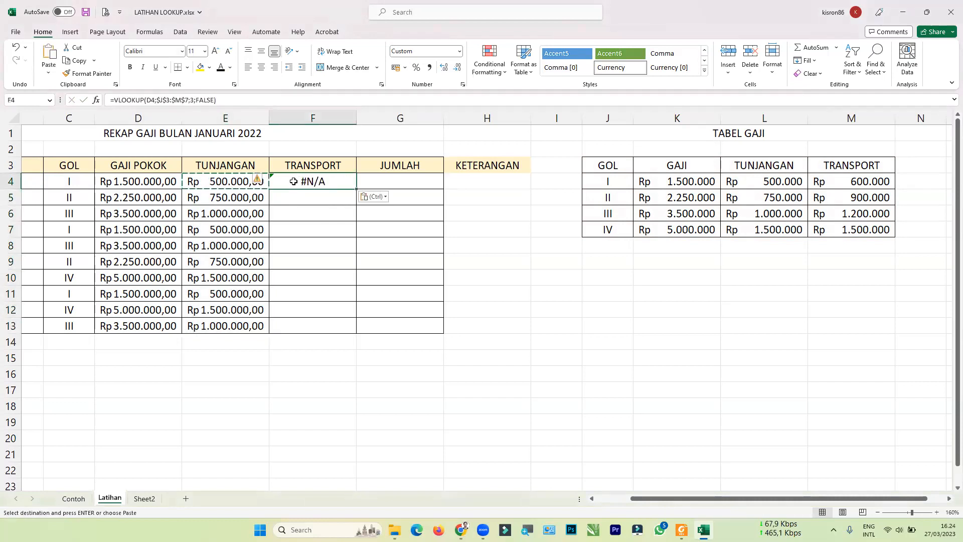
In the F4 formula, set the lookup value to C4 and the column index to 4, and fill it down the TRANSPORT column to F13.
left_click(152, 100)
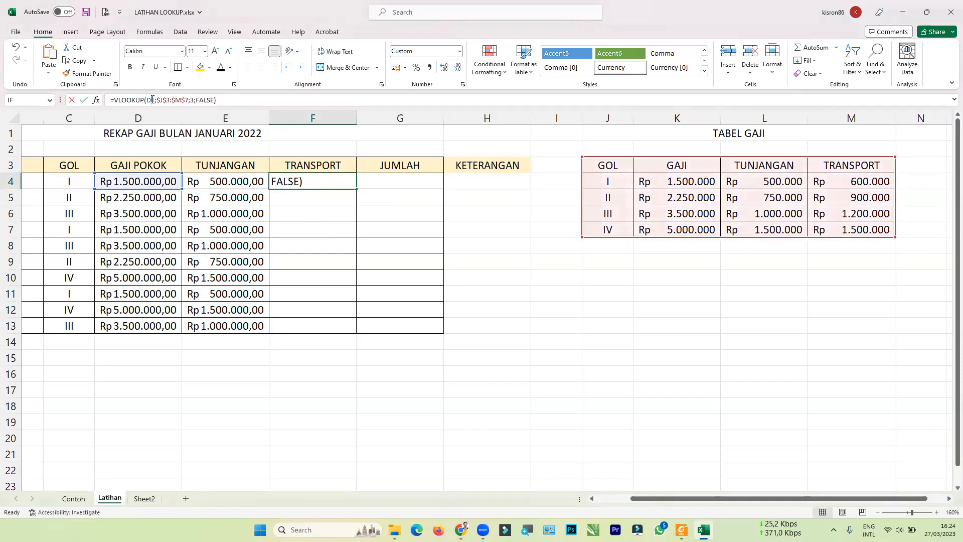
key("BackSpace")
type("C")
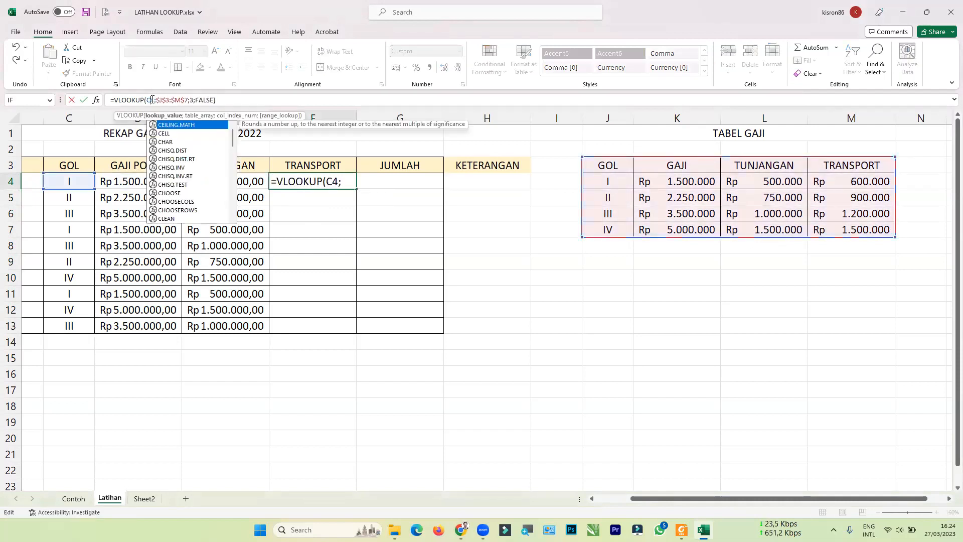
key("Right")
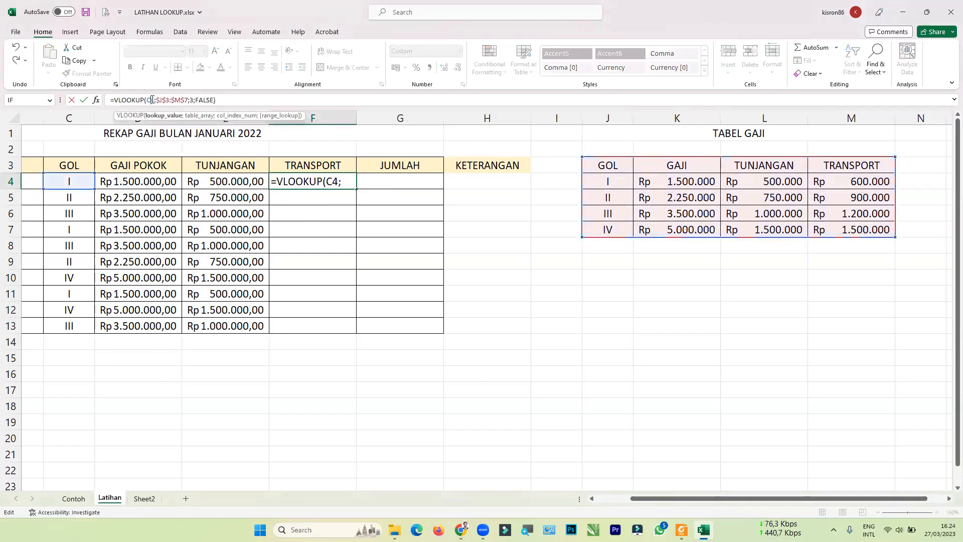
left_click(194, 100)
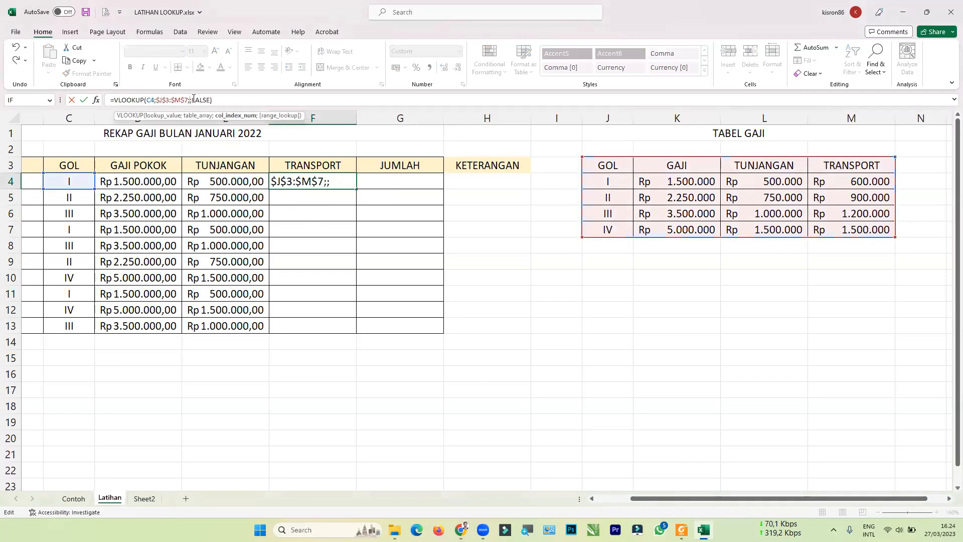
key("Return")
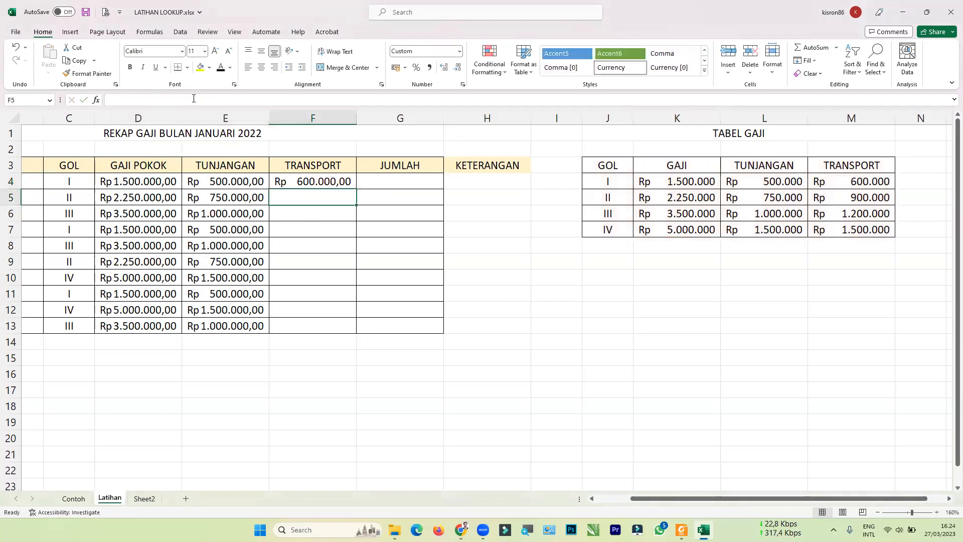
left_click(344, 181)
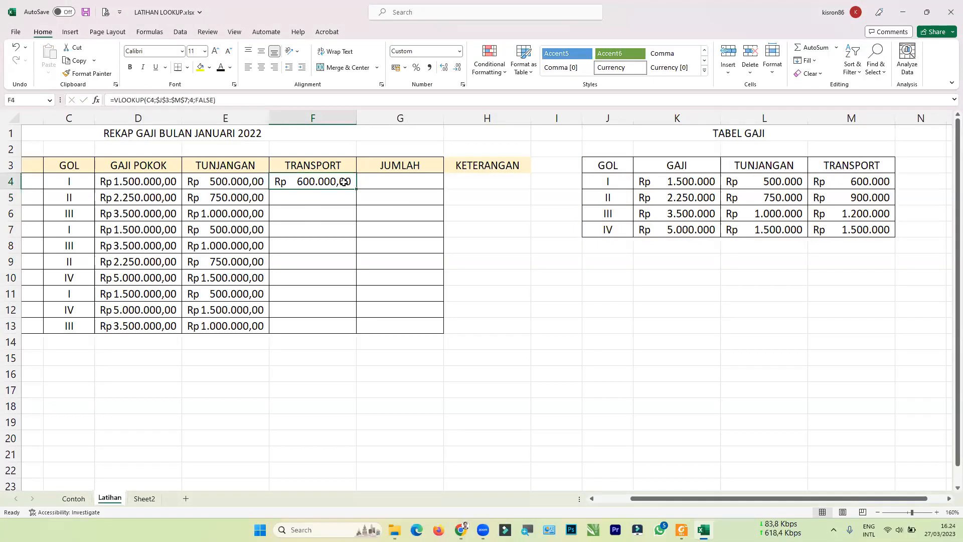
left_click_drag(356, 189, 356, 327)
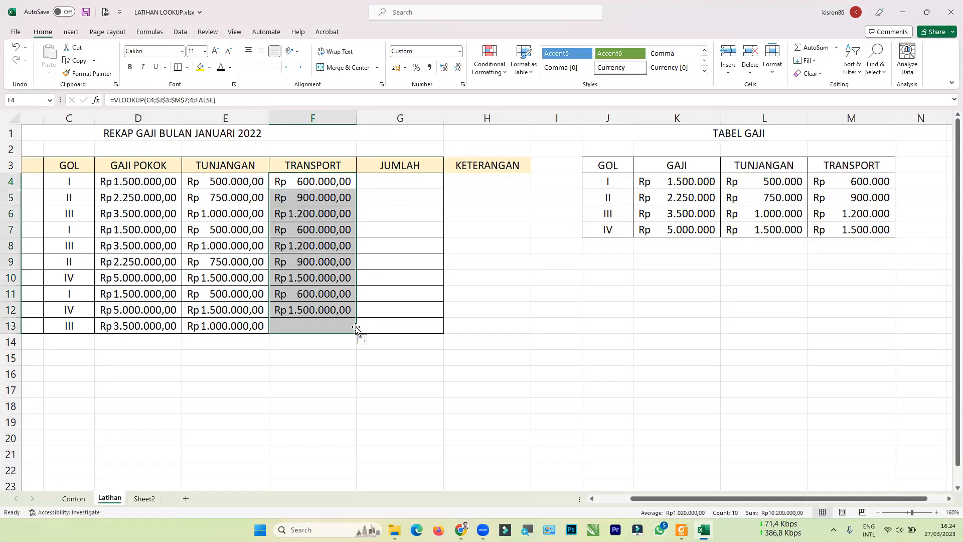
left_click(398, 180)
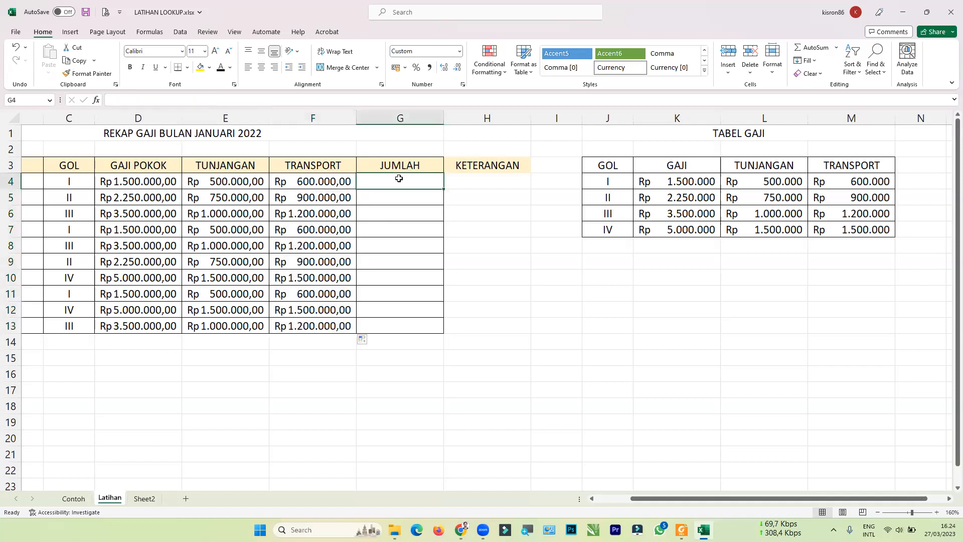
type("=SUM")
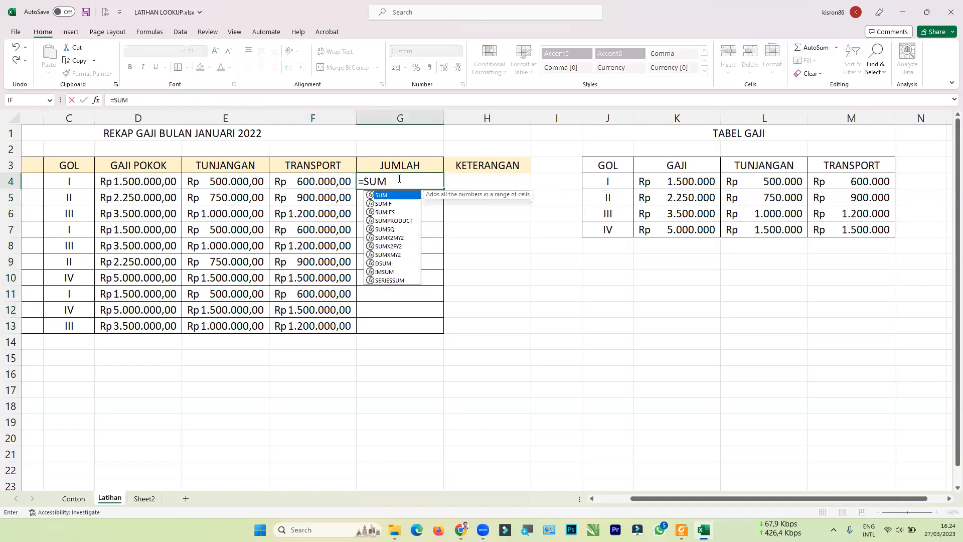
left_click_drag(149, 182, 315, 182)
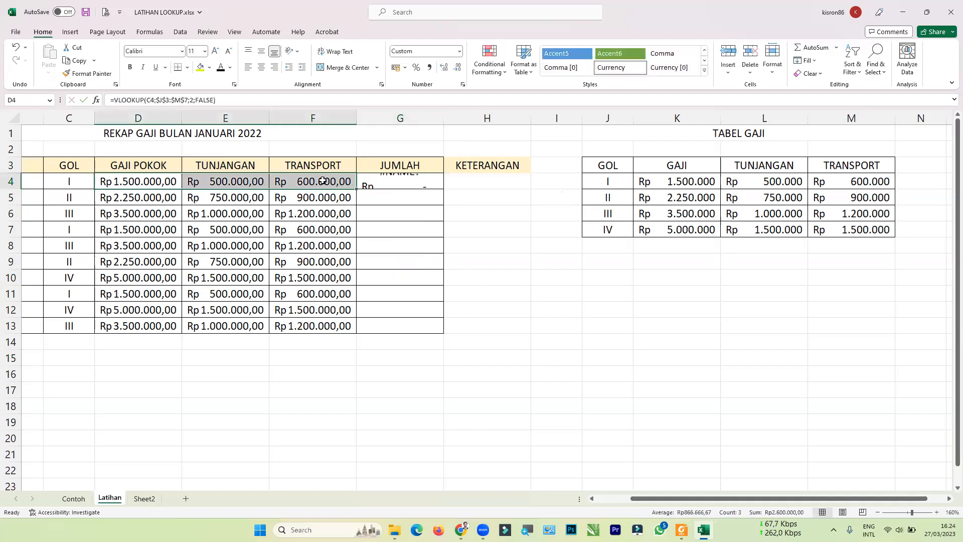
Enter =SUM(D4:F4) in the first JUMLAH cell, G4, and fill it down the column to G13.
left_click(415, 178)
type("=SUM")
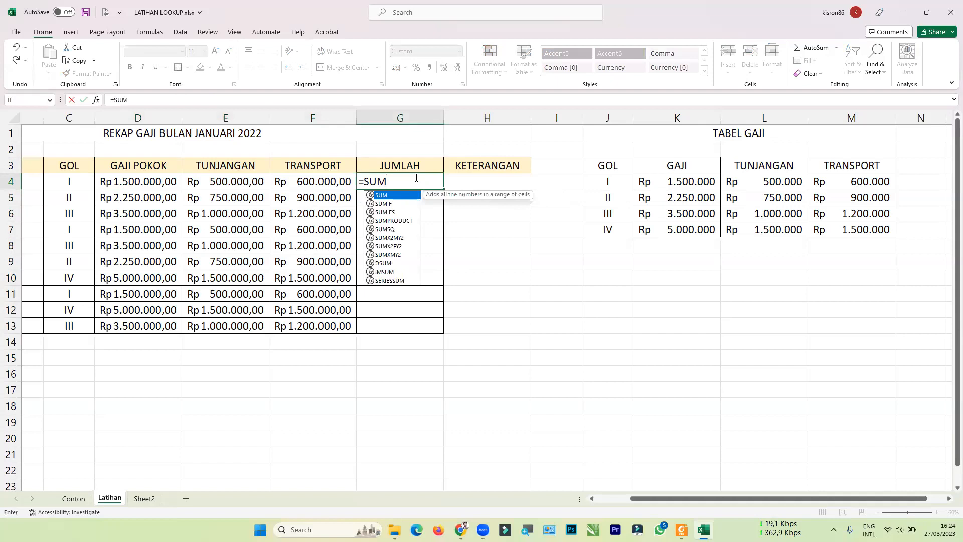
type("(")
left_click_drag(133, 177, 326, 176)
type(")")
key("Return")
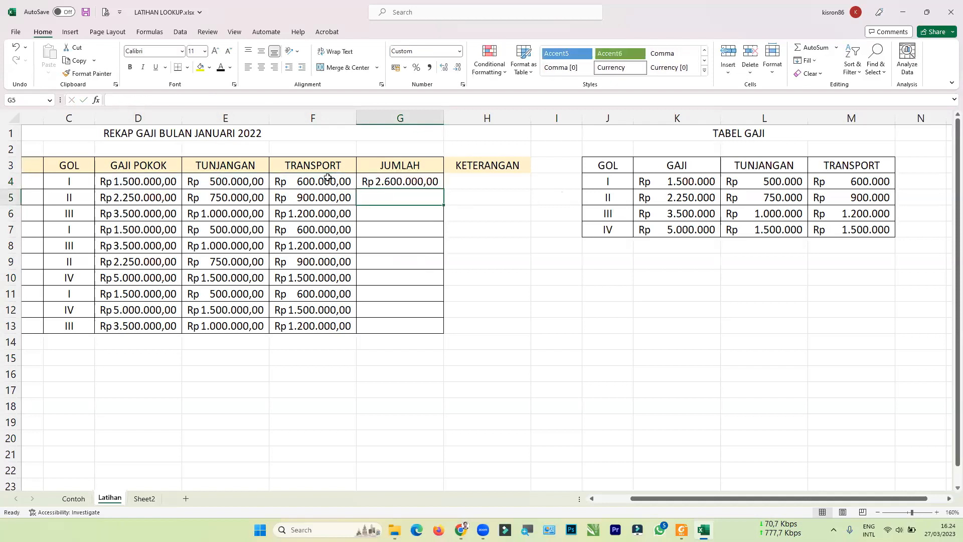
left_click(441, 181)
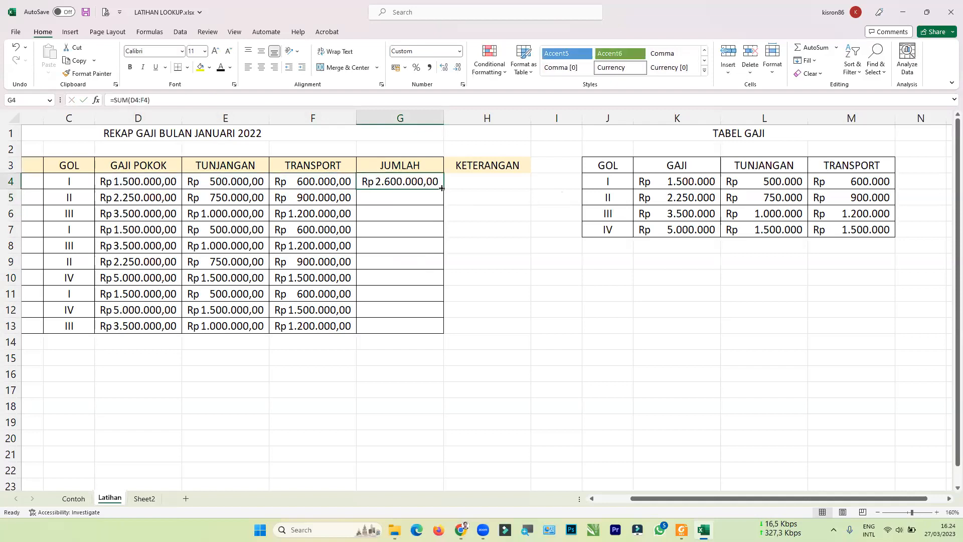
double_click(442, 187)
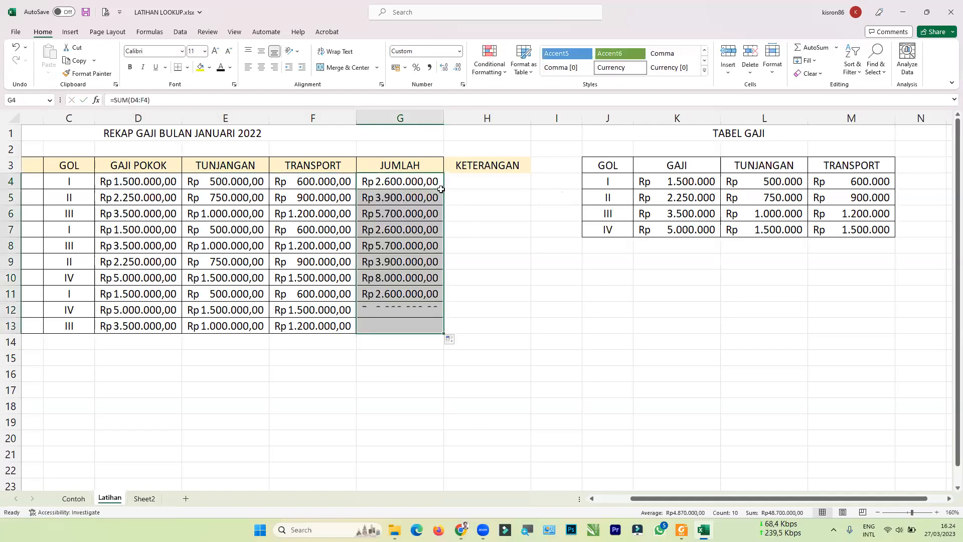
Look over the salary recap and TABEL GAJI on the Latihan sheet, and compare them with the item price tables on the Contoh sheet.
left_click(523, 220)
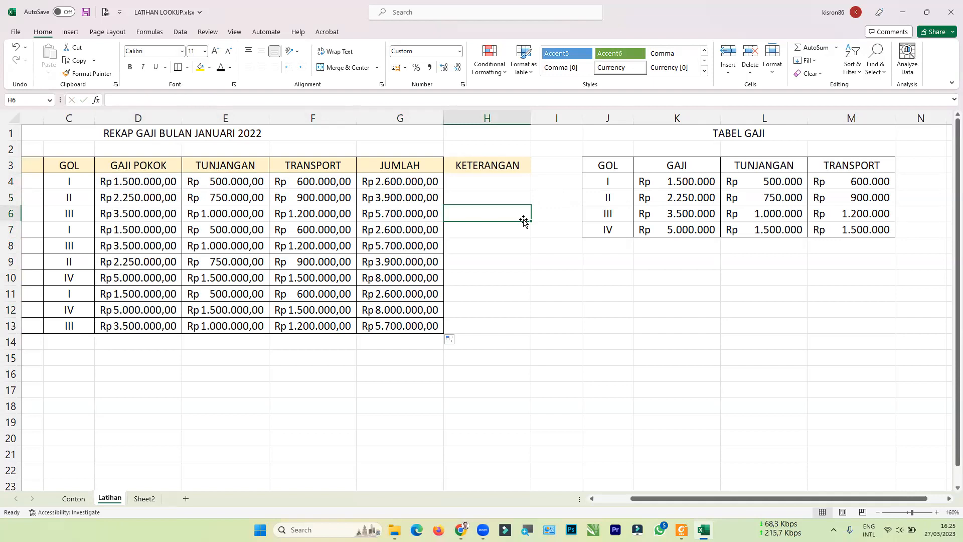
scroll(524, 221, "left", 3)
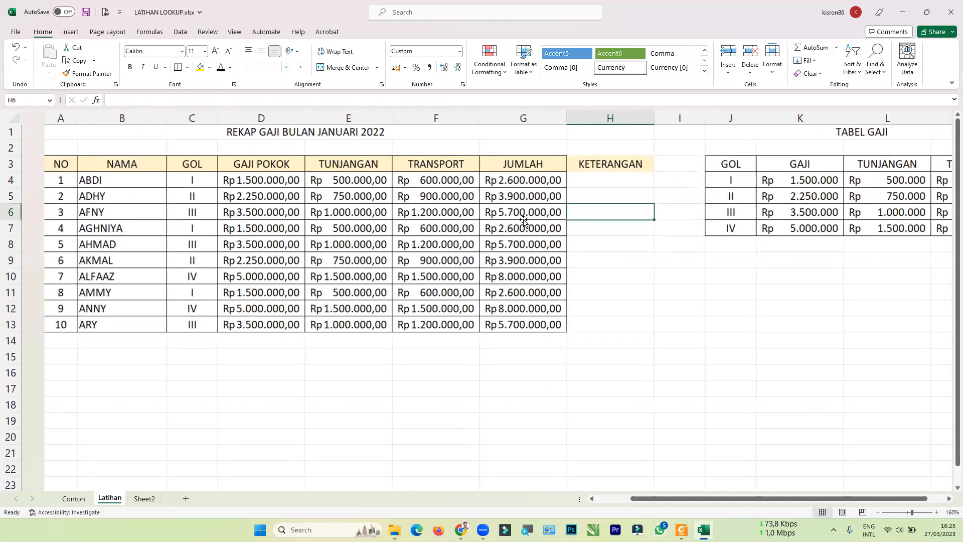
scroll(524, 221, "down", 1)
scroll(523, 221, "right", 1)
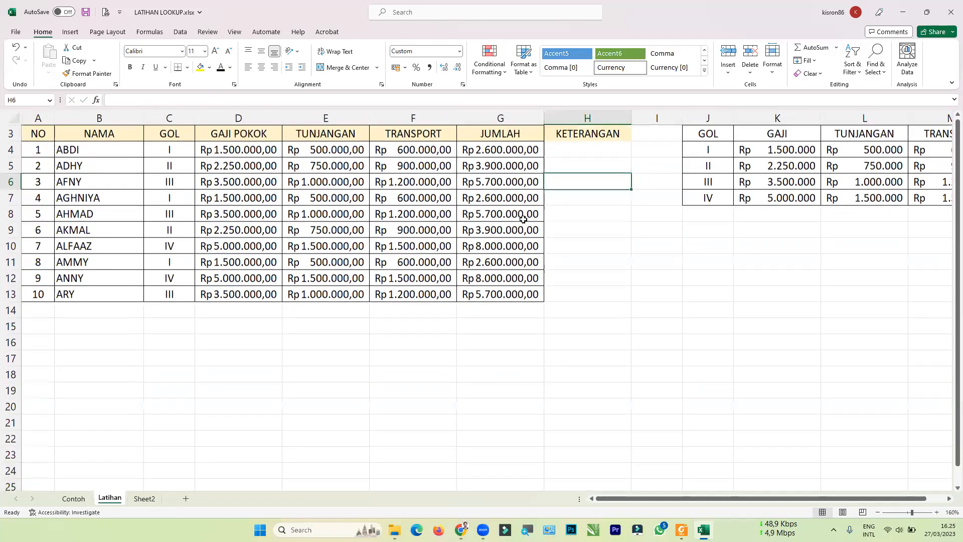
scroll(523, 219, "down", 4)
scroll(523, 220, "up", 5)
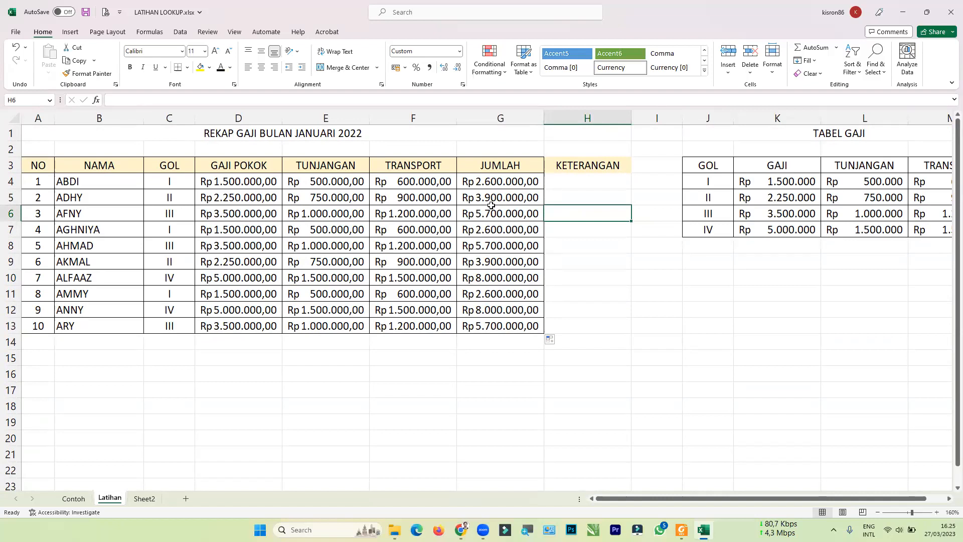
scroll(442, 222, "down", 2)
scroll(442, 222, "up", 2)
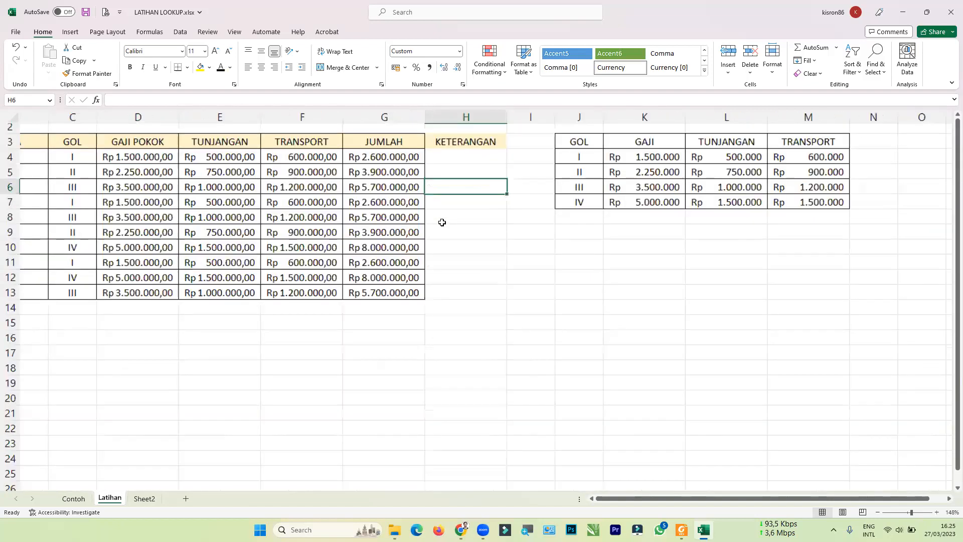
scroll(441, 223, "up", 1)
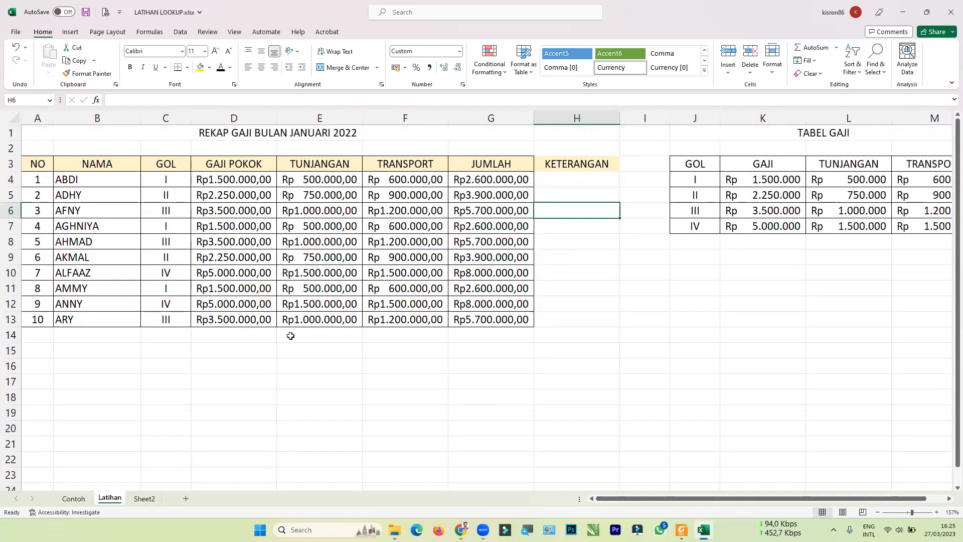
left_click(73, 499)
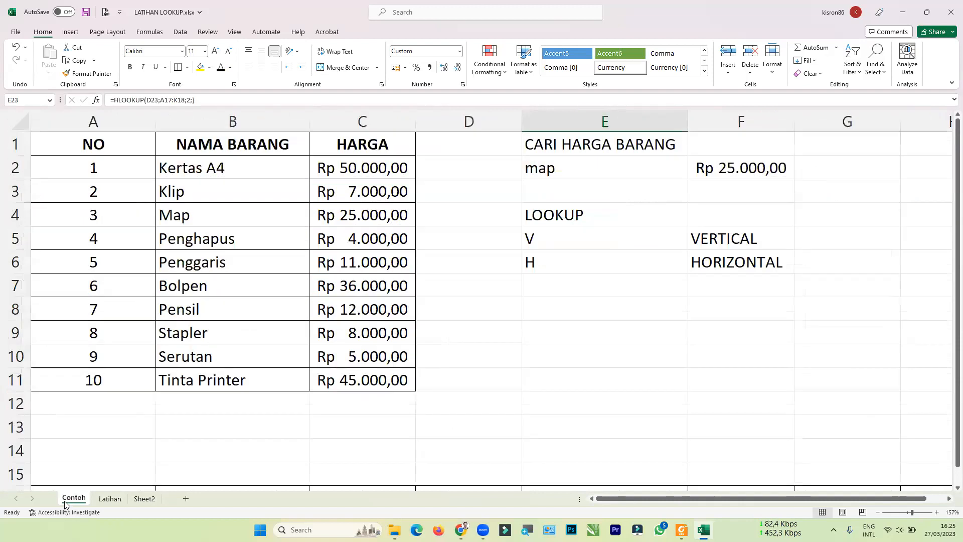
scroll(211, 396, "down", 6)
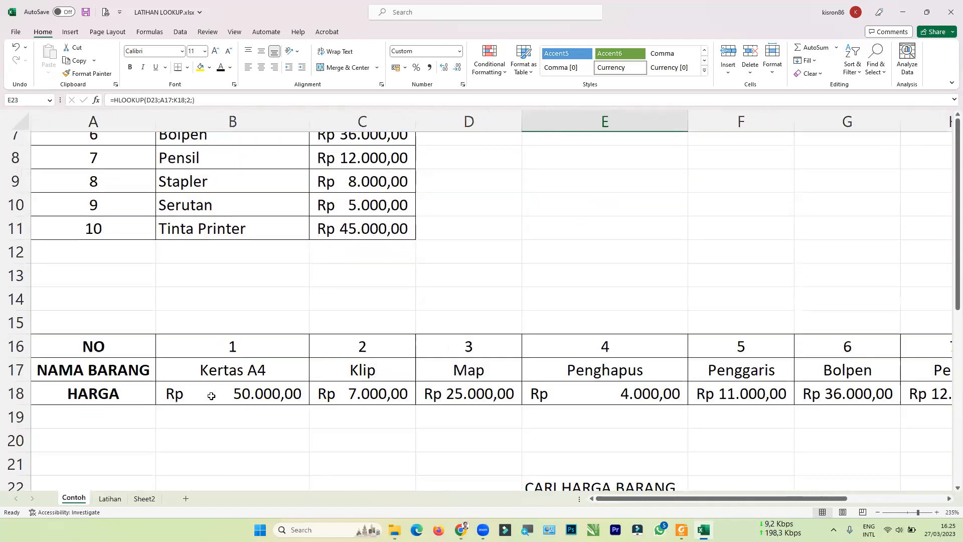
left_click(110, 498)
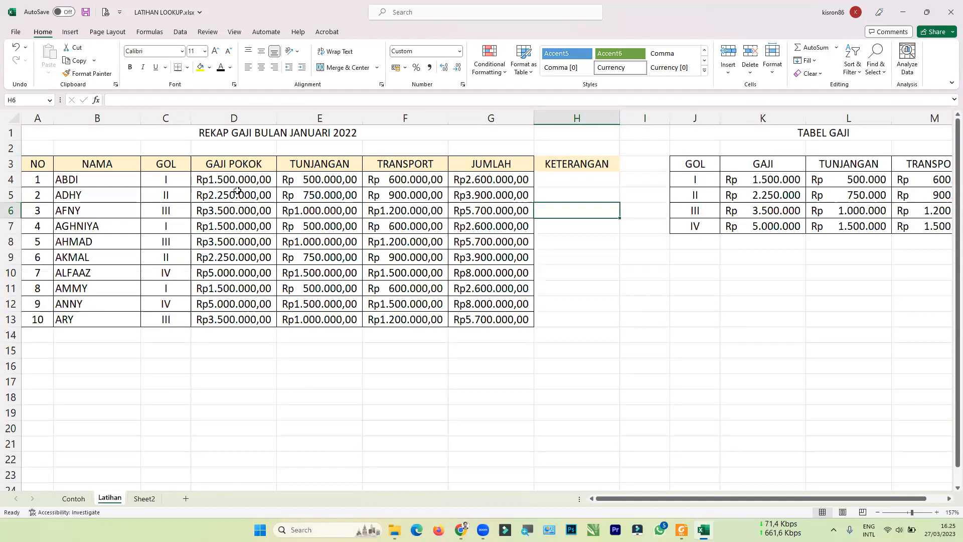
left_click(224, 182)
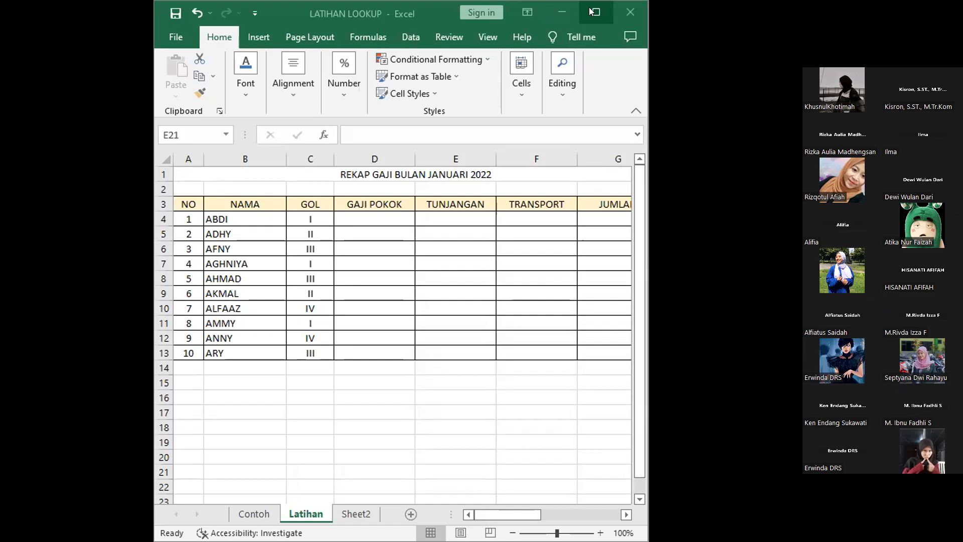
Maximize the LATIHAN LOOKUP workbook window so the recap and TABEL GAJI are shown together.
left_click(594, 12)
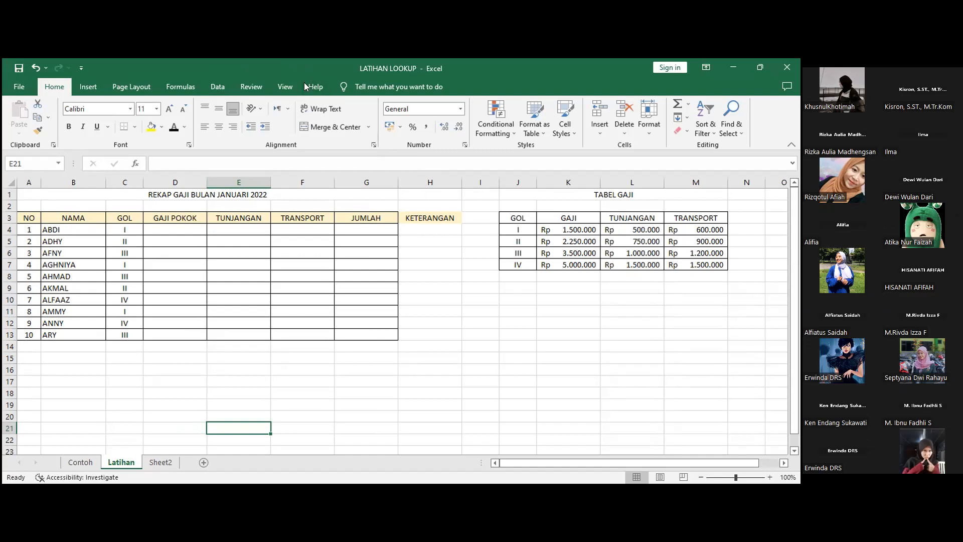
left_click(586, 221)
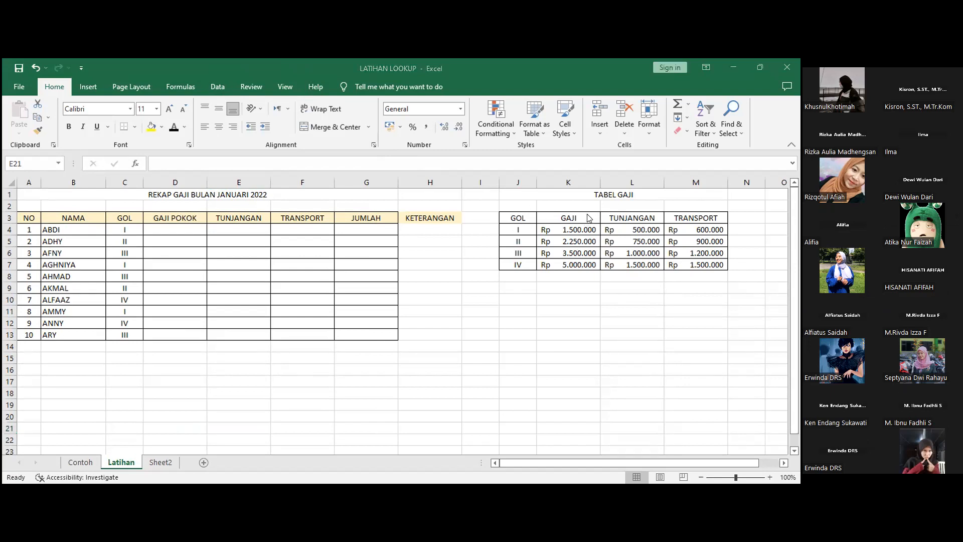
left_click(166, 232)
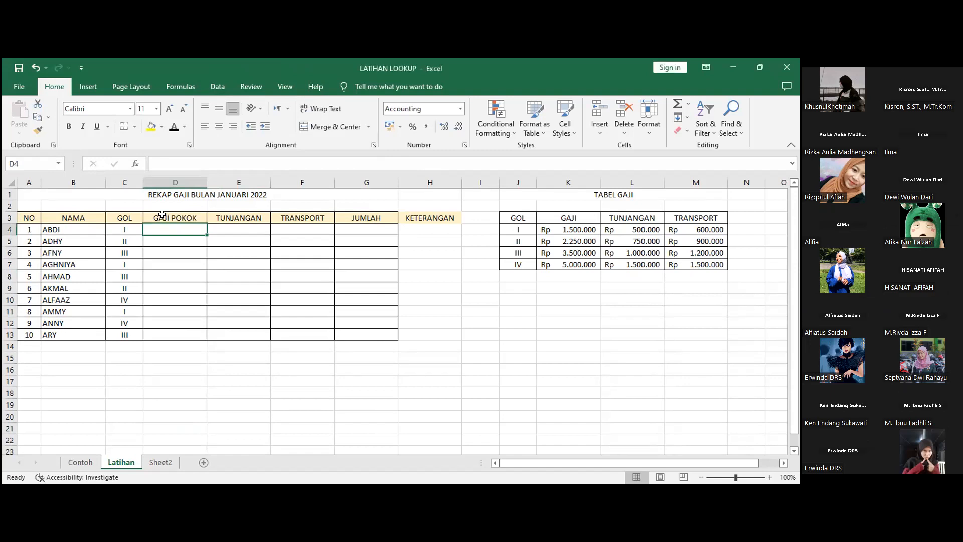
left_click(166, 217)
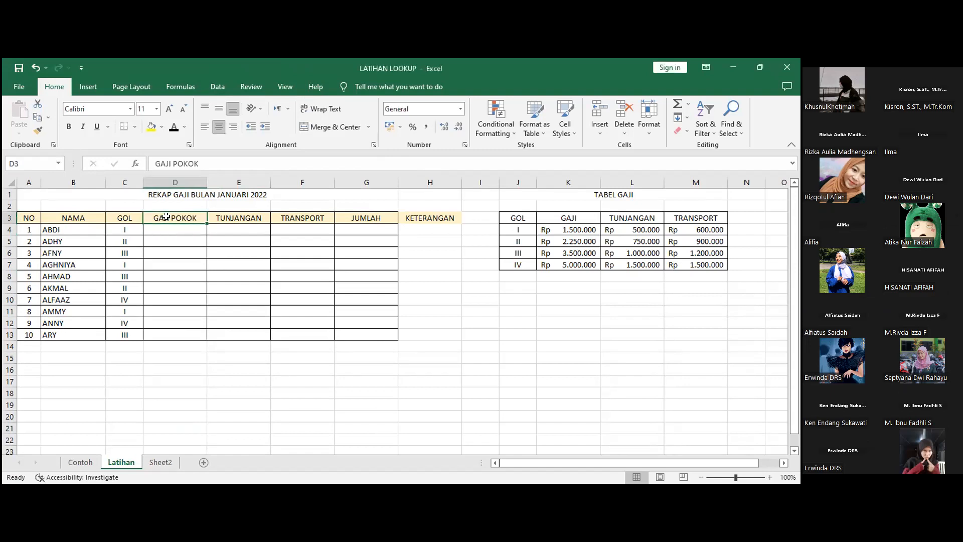
left_click(156, 227)
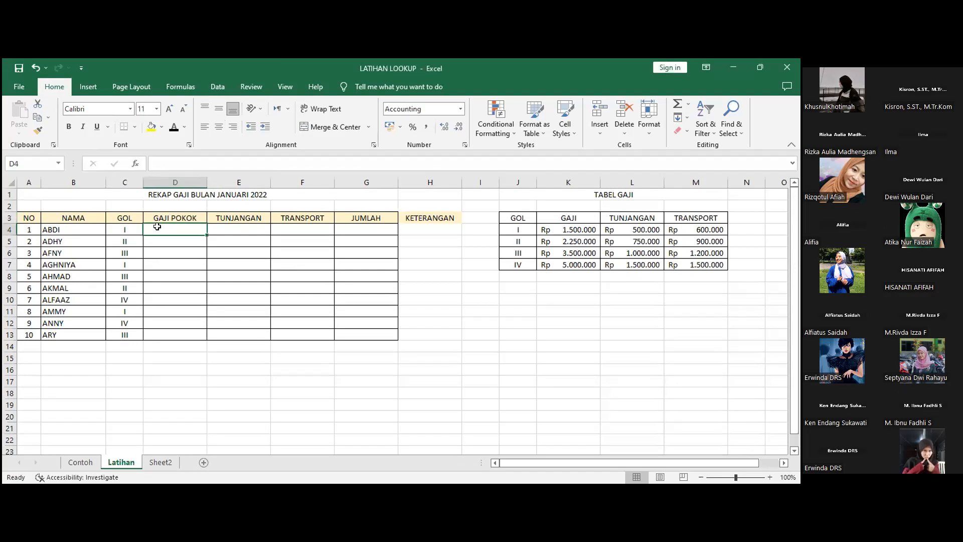
mouse_move(157, 228)
left_mouse_down()
mouse_move(162, 251)
mouse_move(164, 227)
left_mouse_up()
type("+")
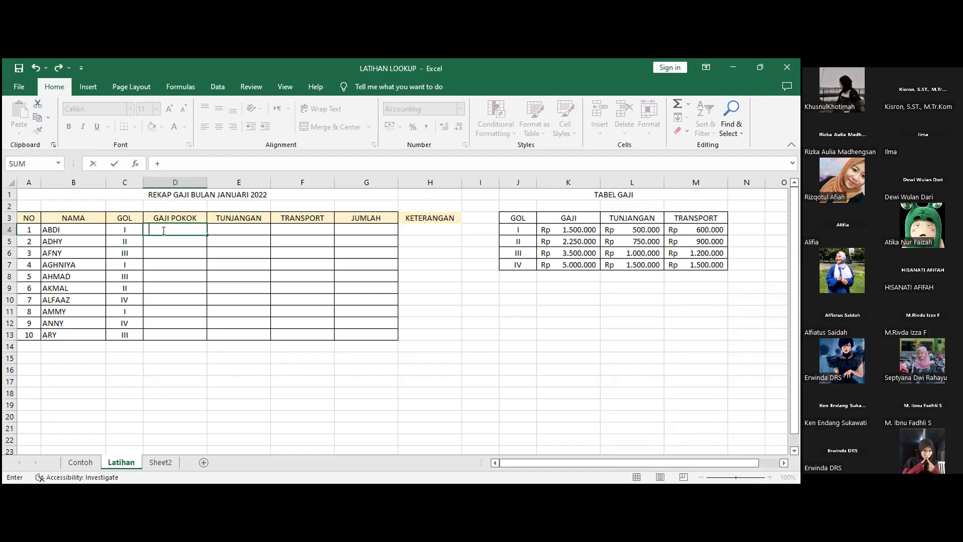
key("BackSpace")
type("=")
key("BackSpace")
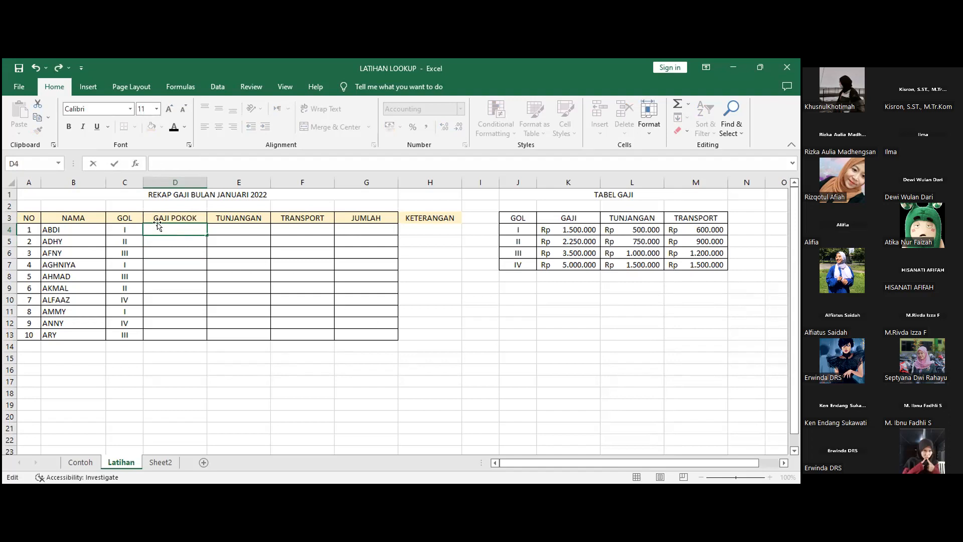
left_click(160, 219)
left_click(159, 229)
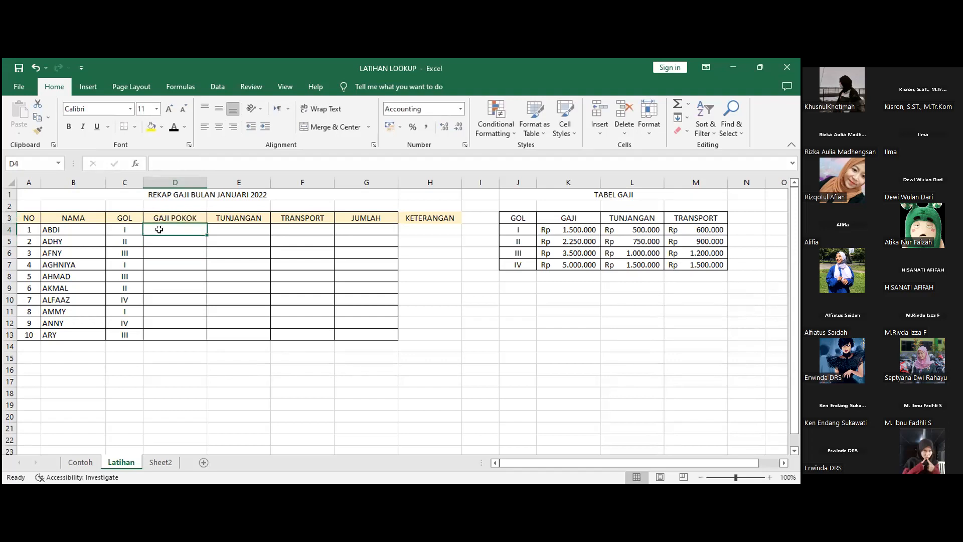
Set the font colour of cells D4:G13 in the salary recap to black.
left_click_drag(159, 229, 169, 333)
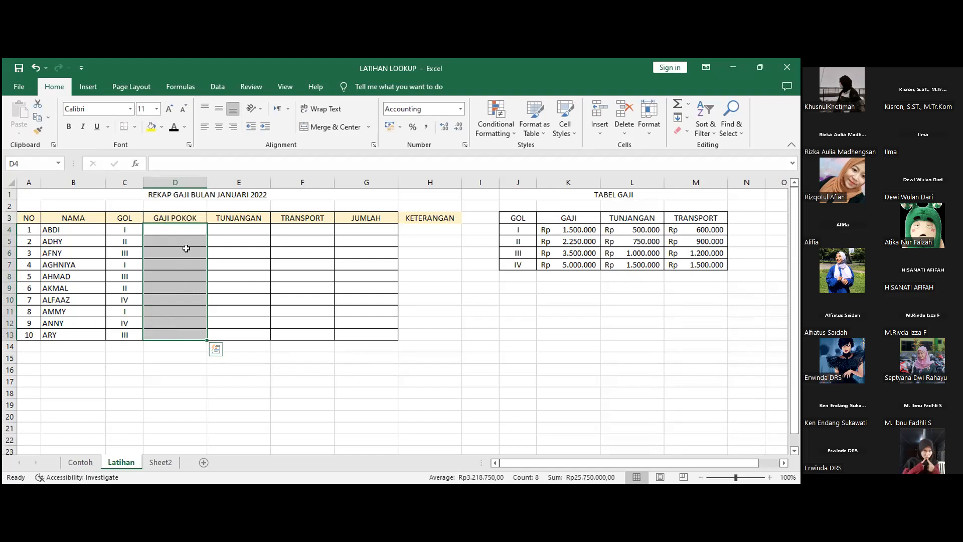
left_click_drag(171, 230, 375, 336)
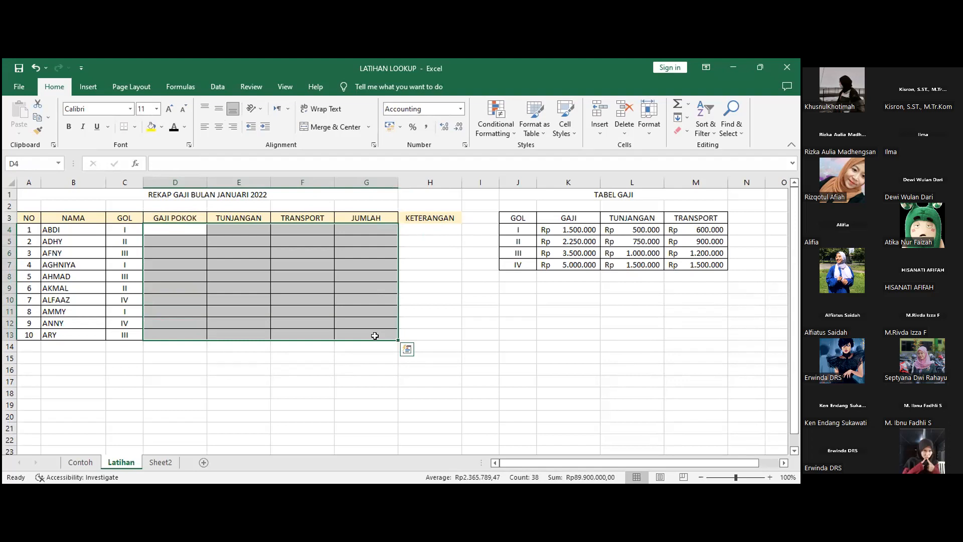
left_click(174, 127)
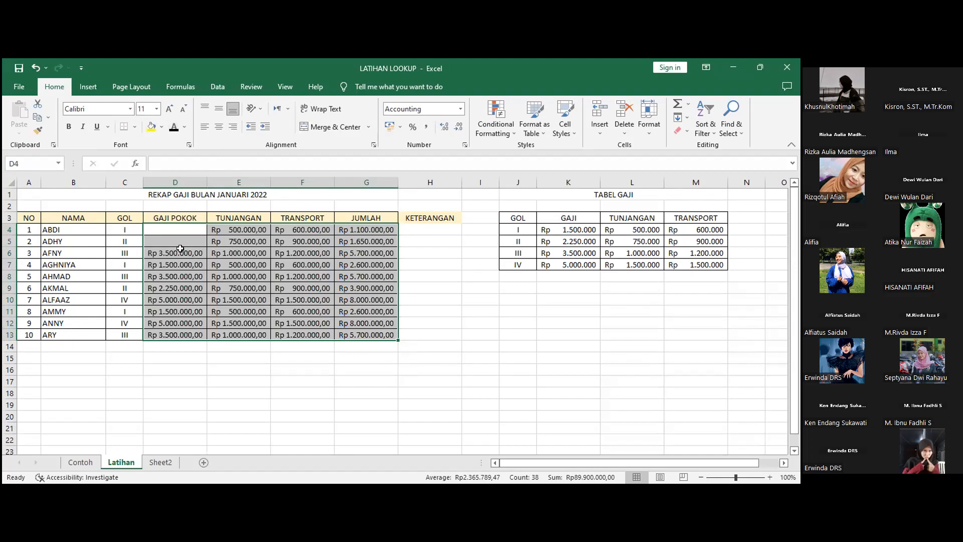
Clear the contents of D4:G13 in the salary recap and start a VLOOKUP formula in the first GAJI POKOK cell, D4.
key("Delete")
left_click(189, 229)
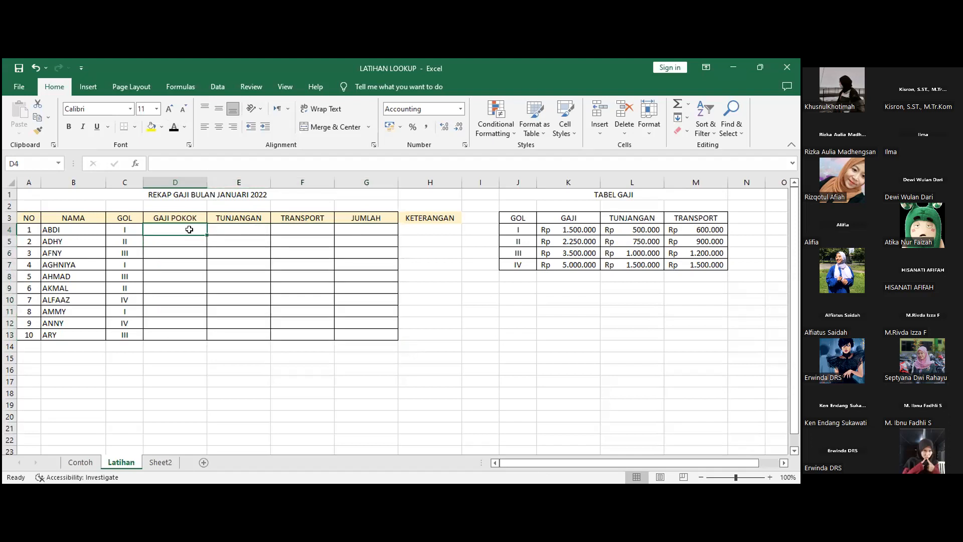
type("=")
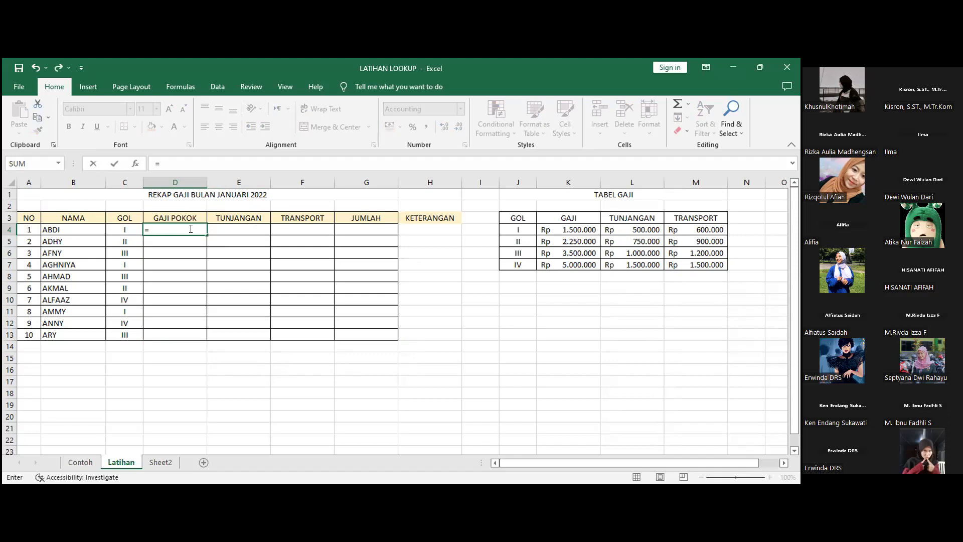
type("vLO")
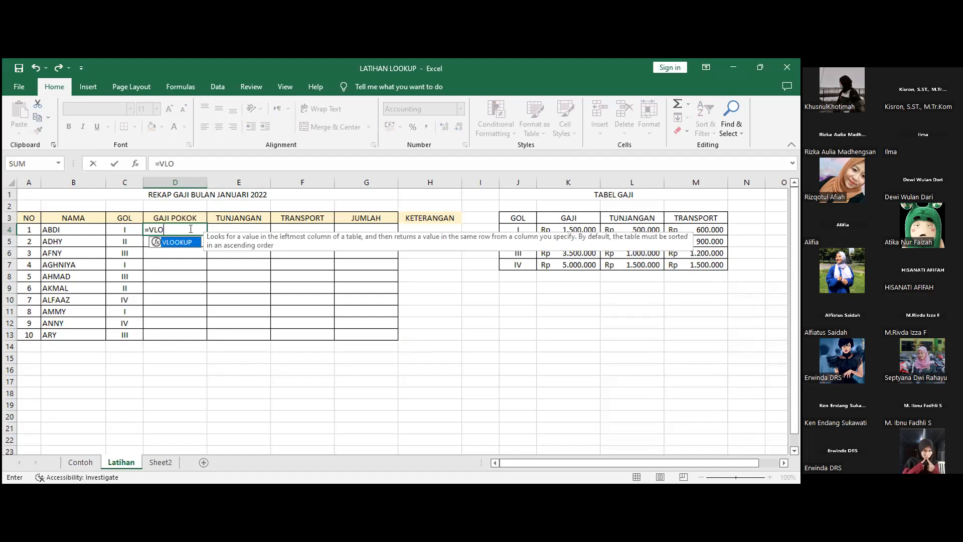
key("BackSpace")
double_click(187, 240)
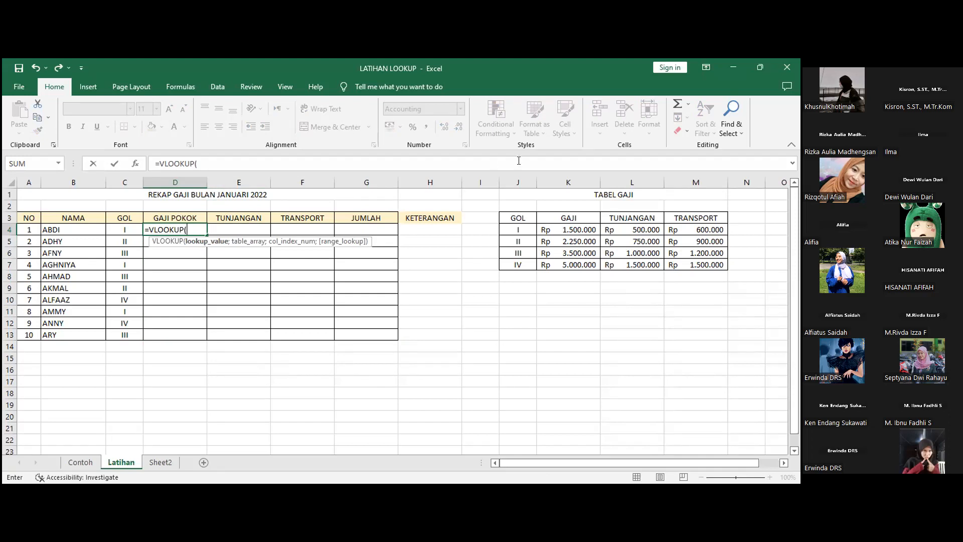
Give the D4 VLOOKUP the lookup value C4 and the absolute table array $J$3:$M$7.
left_click(564, 232)
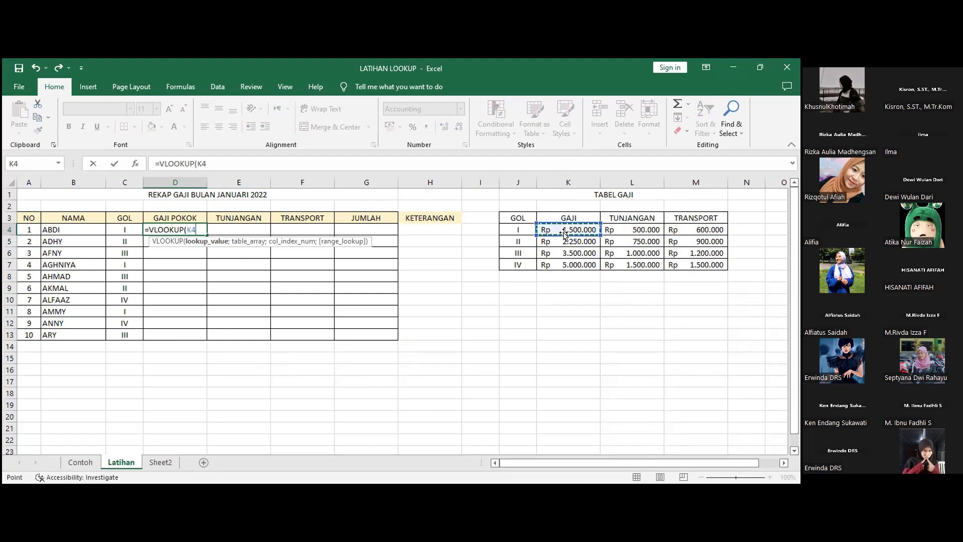
left_click(195, 228)
key("BackSpace")
key("BackSpace")
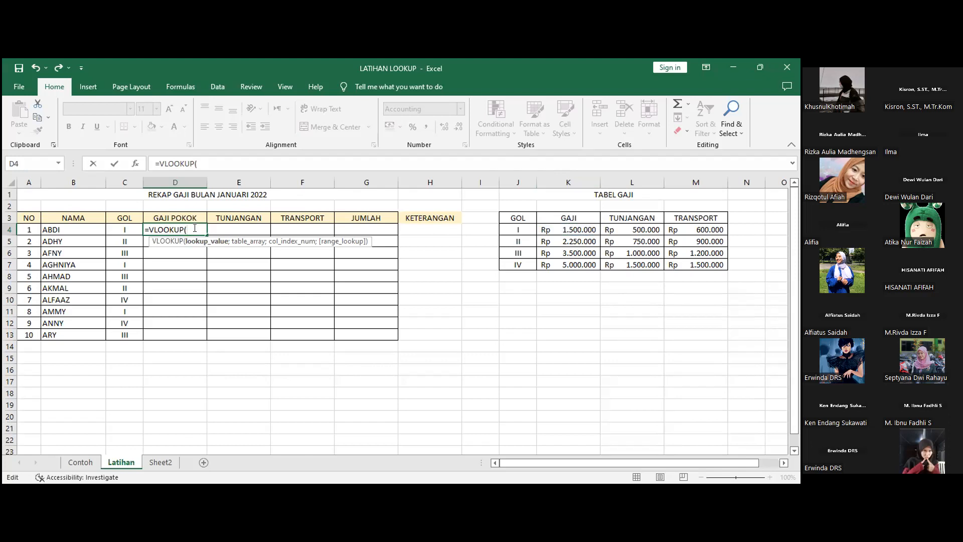
left_click(112, 228)
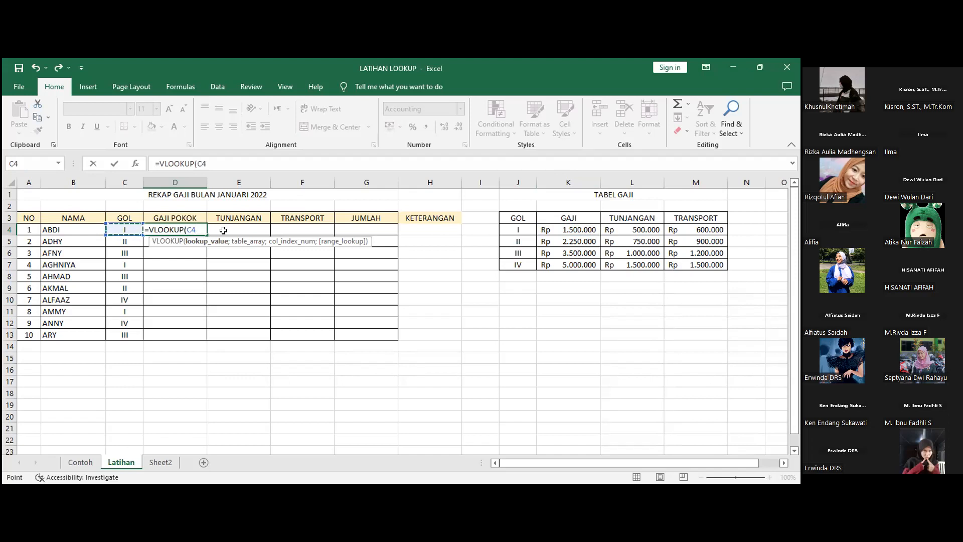
type(";")
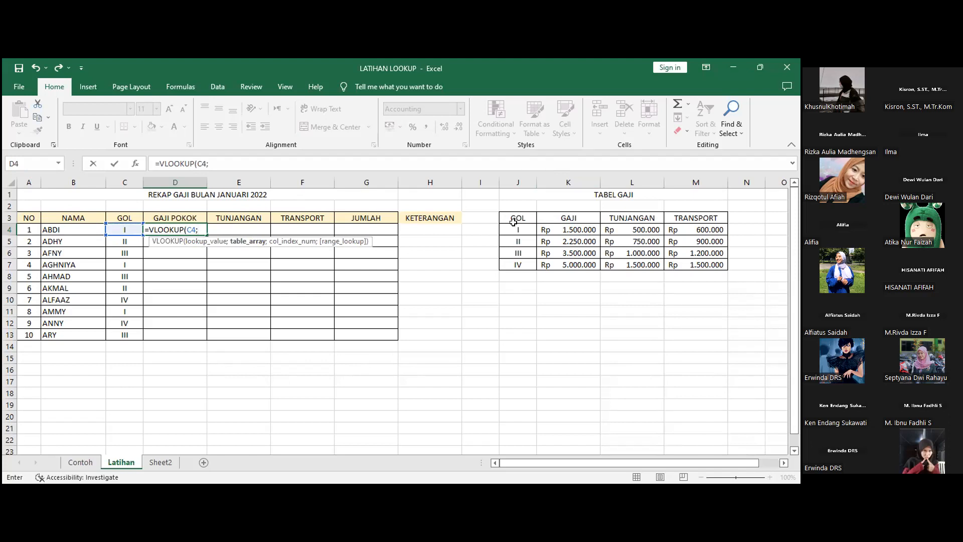
left_click_drag(512, 216, 553, 217)
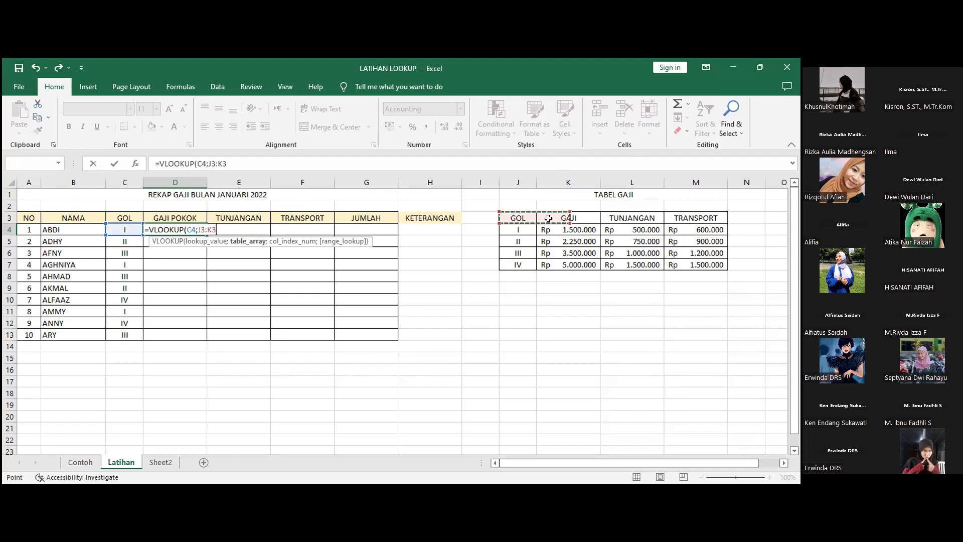
left_click(703, 260, "shift")
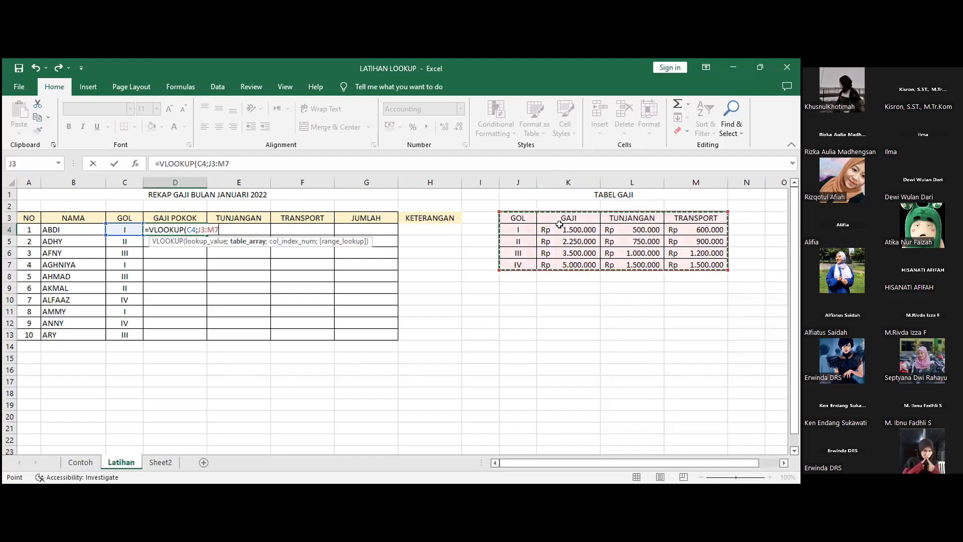
key("F4")
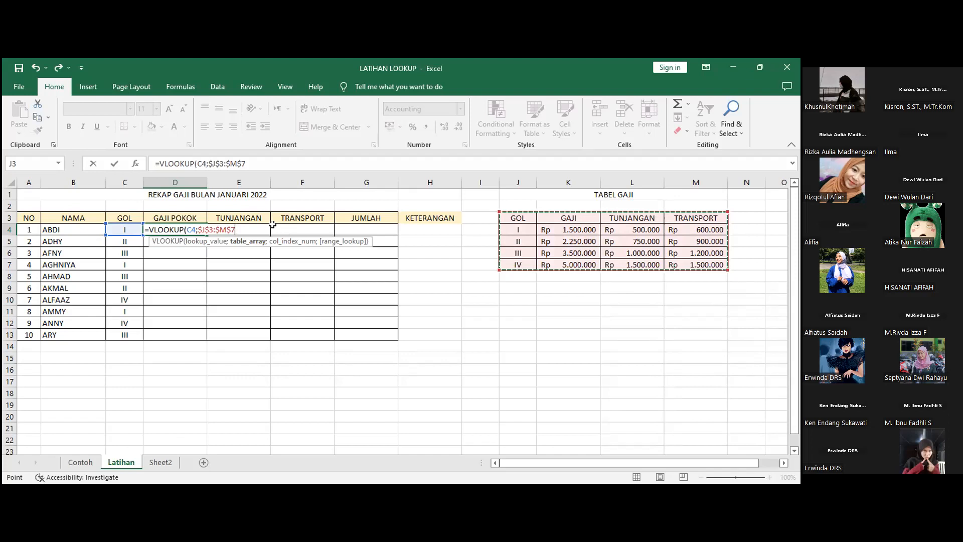
Complete the D4 VLOOKUP with column index 2 and FALSE for an exact match, and enter the formula.
type(";")
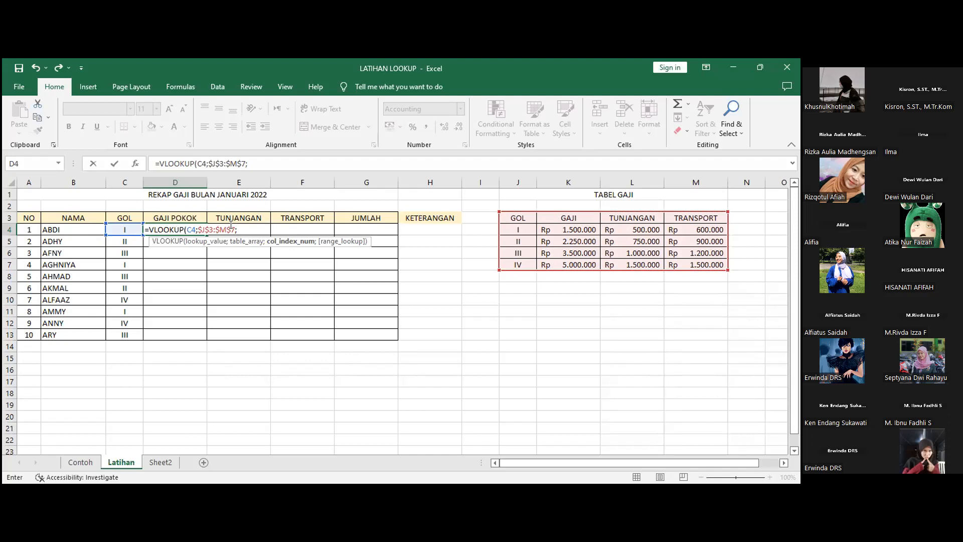
type("2")
type(";")
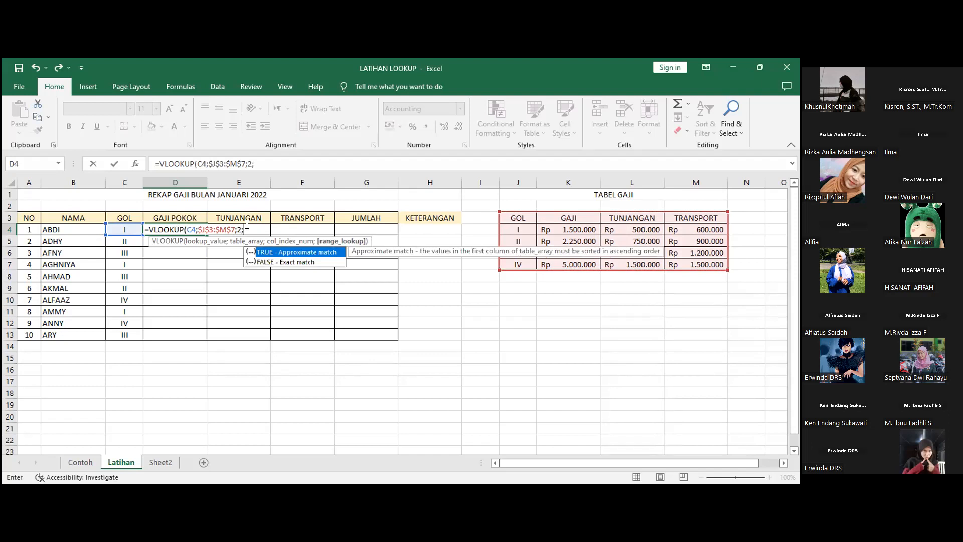
left_click(285, 262)
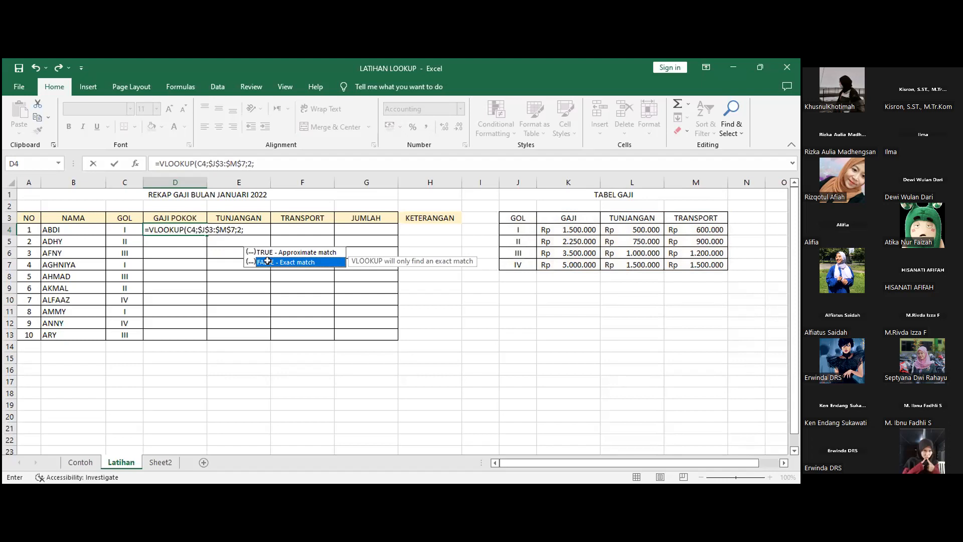
double_click(268, 261)
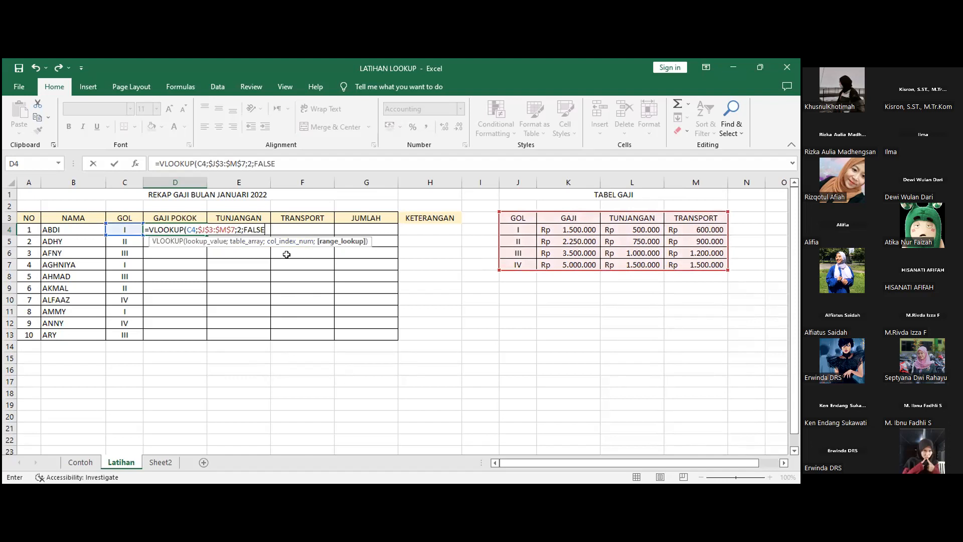
key("Return")
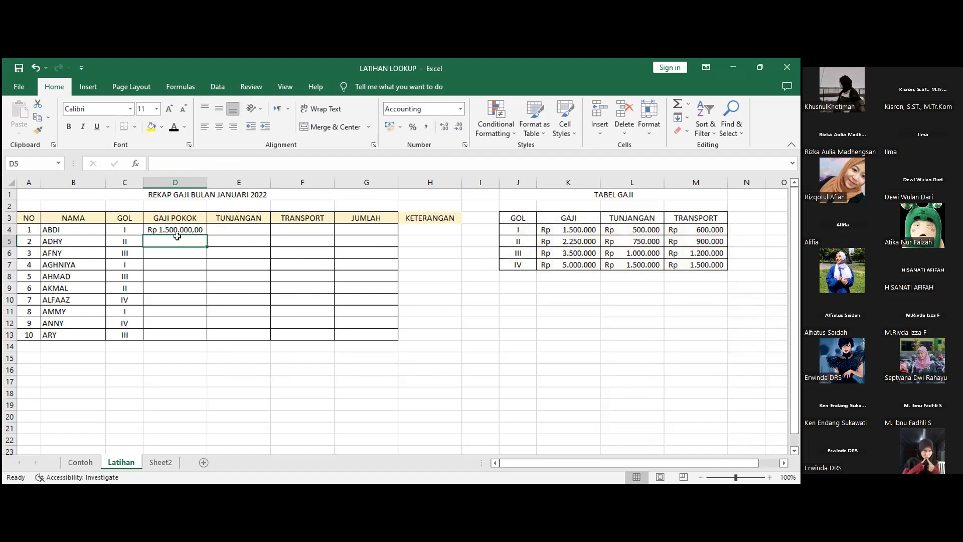
Fill the D4 VLOOKUP formula down the GAJI POKOK column to D13.
left_click(63, 240)
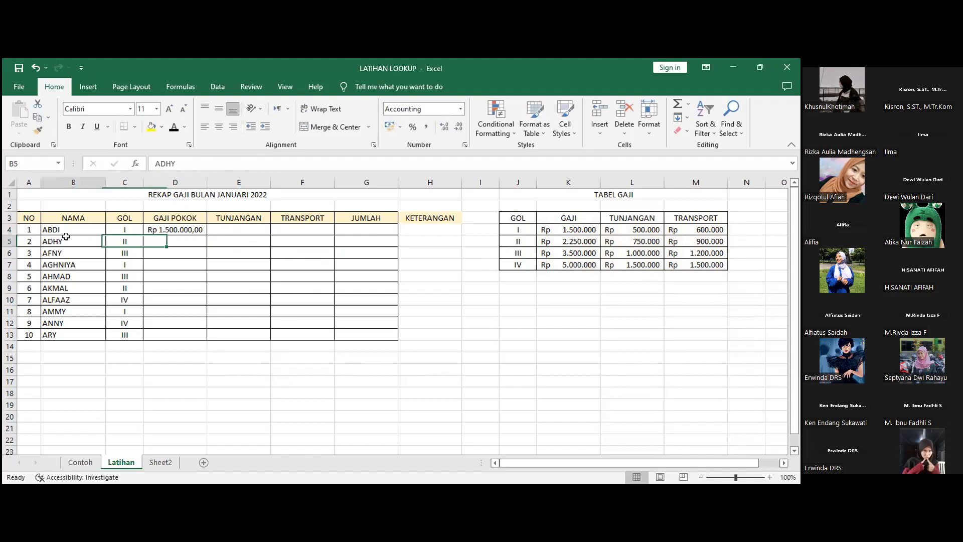
left_click(198, 239)
left_click_drag(191, 241, 185, 321)
left_click(185, 321)
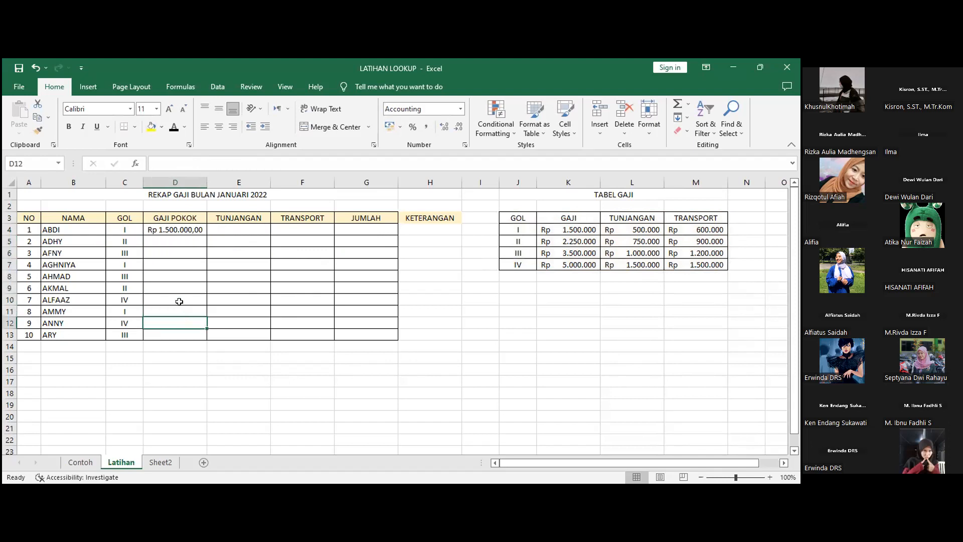
left_click(150, 230)
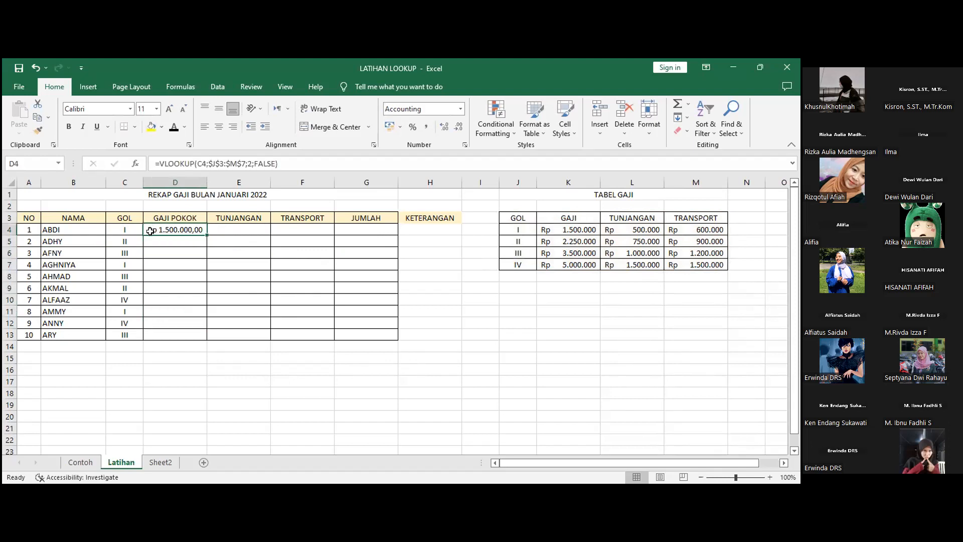
mouse_move(150, 230)
left_mouse_down()
mouse_move(156, 250)
mouse_move(169, 231)
left_mouse_up()
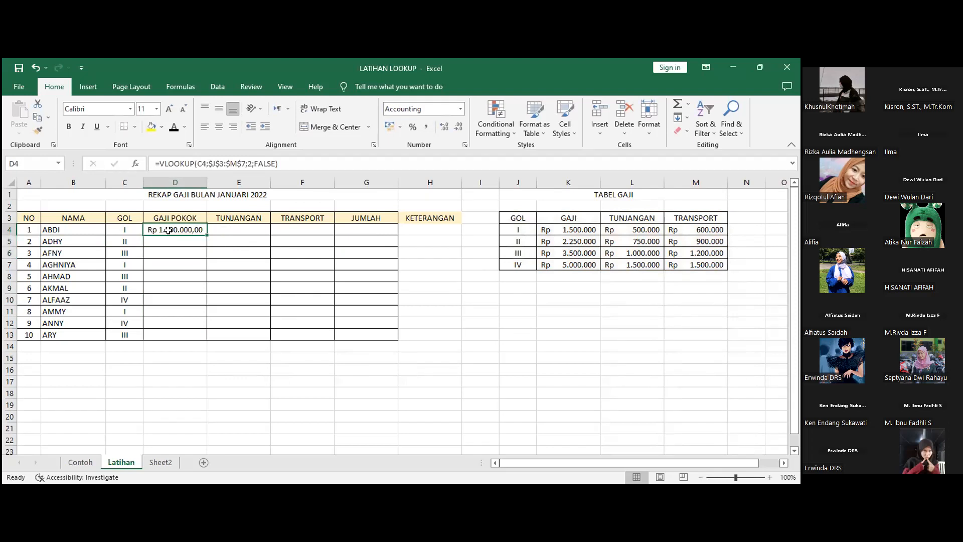
left_click(208, 236)
left_click(198, 229)
left_click_drag(205, 235, 201, 323)
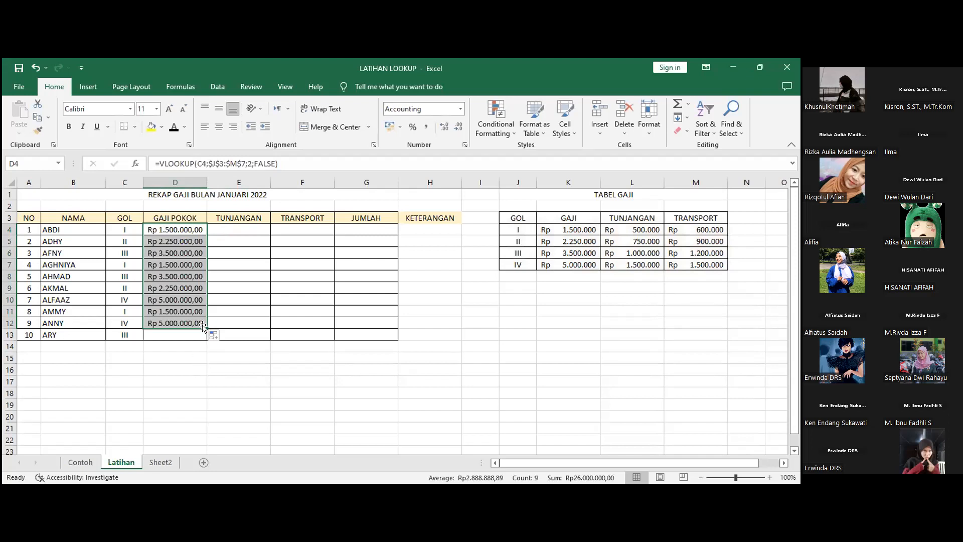
left_click_drag(205, 326, 206, 337)
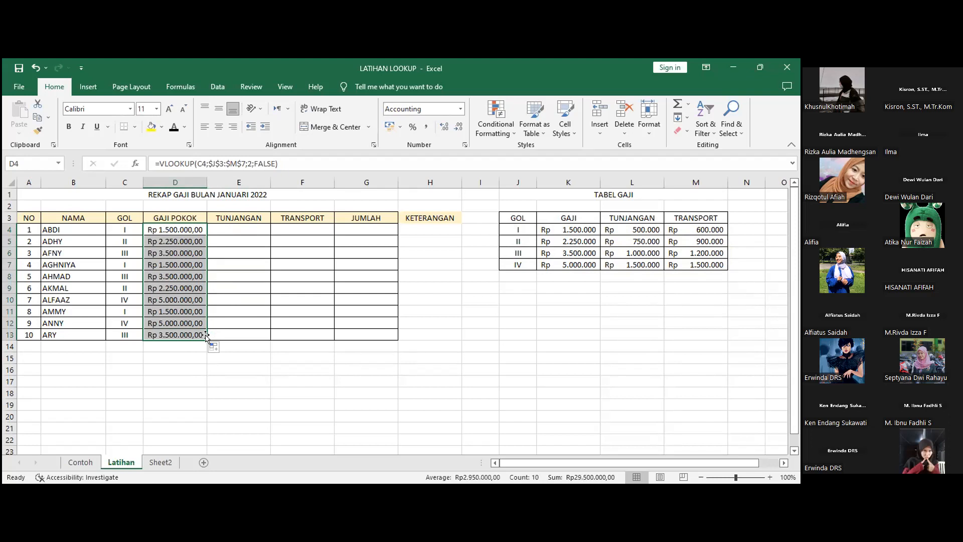
Start a VLOOKUP formula in the first TUNJANGAN cell, E4.
left_click(254, 299)
left_click(244, 229)
type("VL")
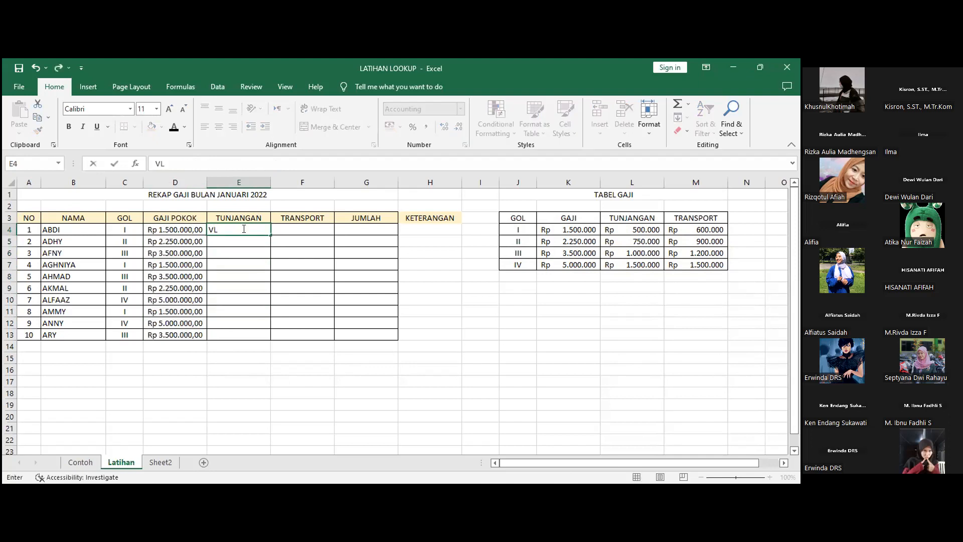
key("BackSpace")
key("BackSpace")
type("=V")
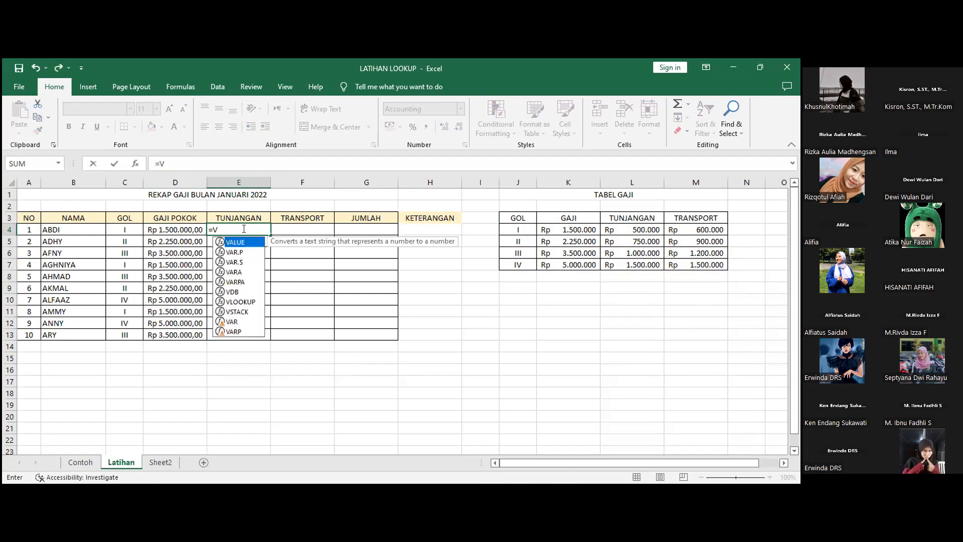
type("L")
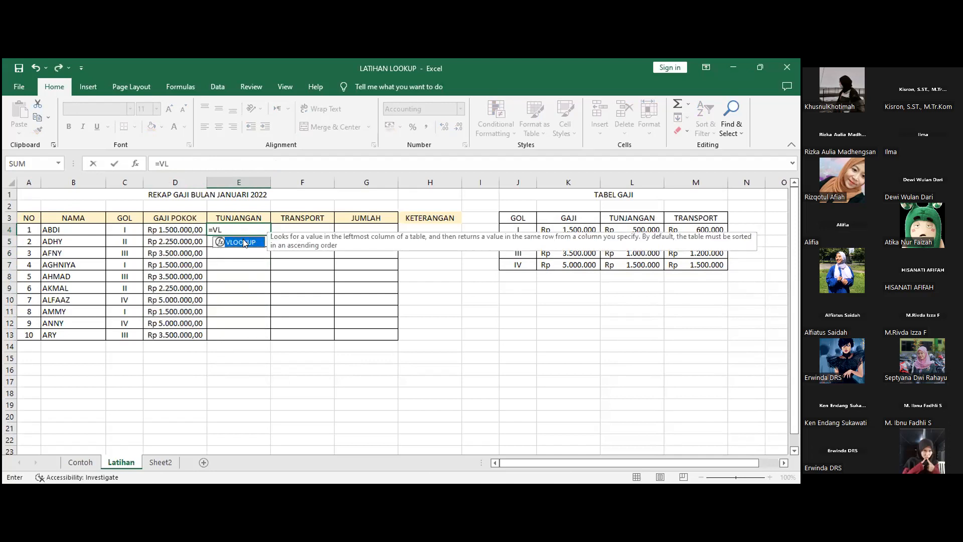
double_click(243, 242)
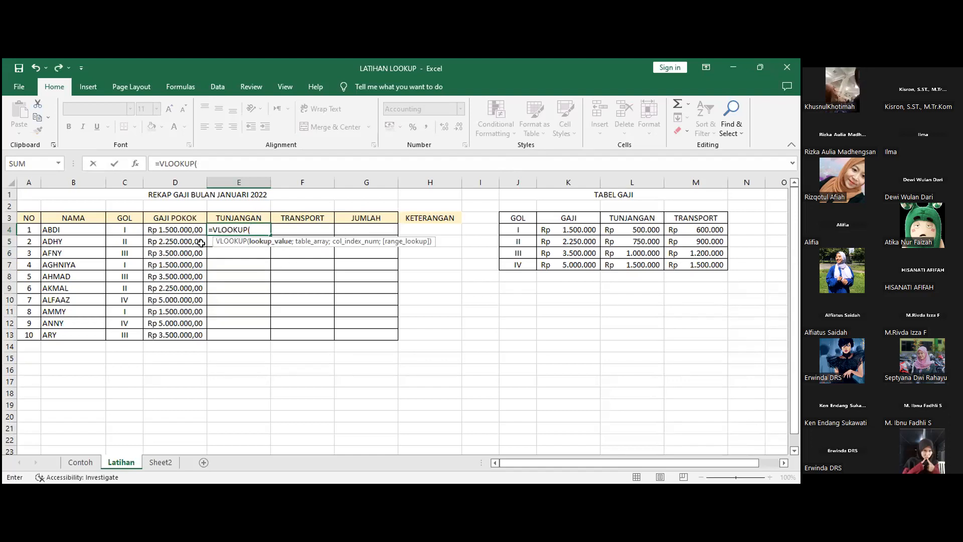
left_click(131, 243)
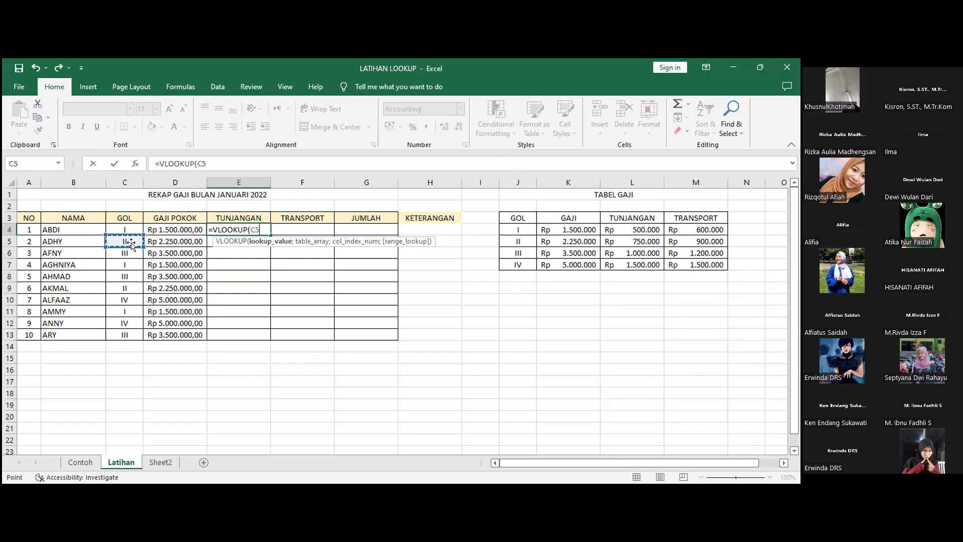
type(";")
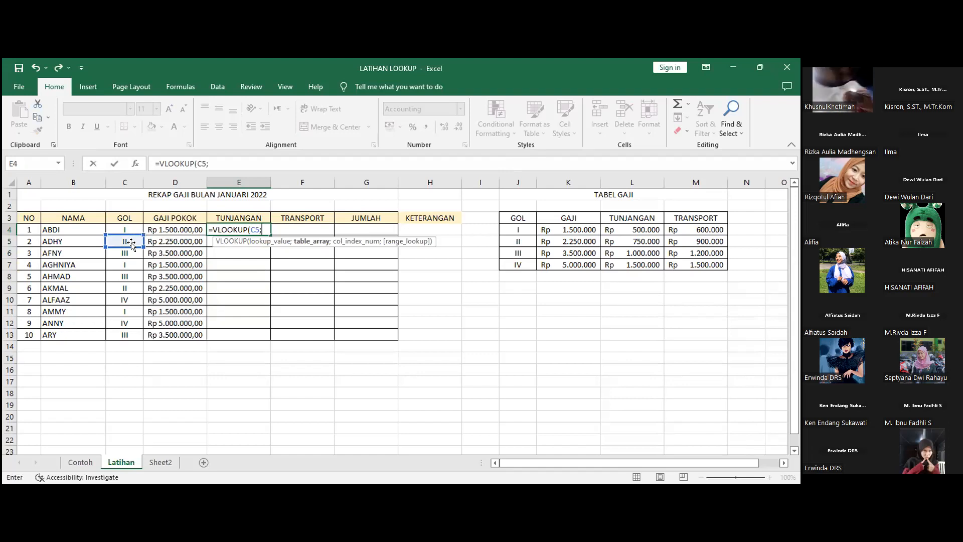
key("BackSpace")
key("Return")
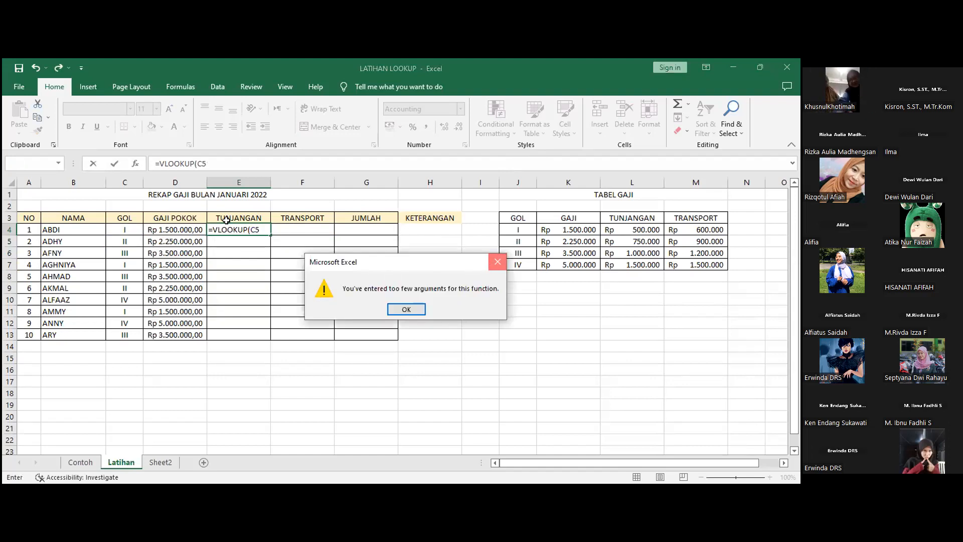
key("Return")
Give the E4 VLOOKUP the lookup value C4 and the absolute table array $J$3:$M$7.
left_click(125, 230)
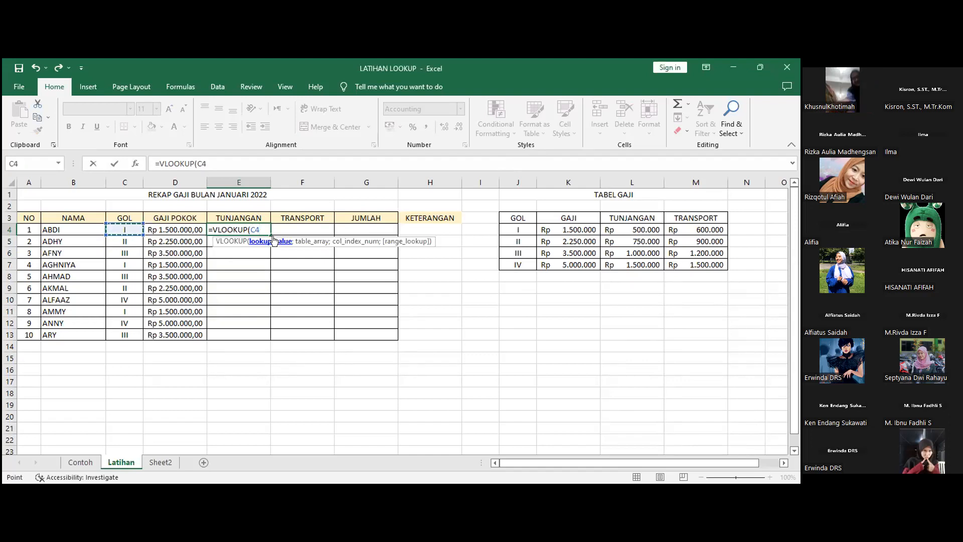
type(";")
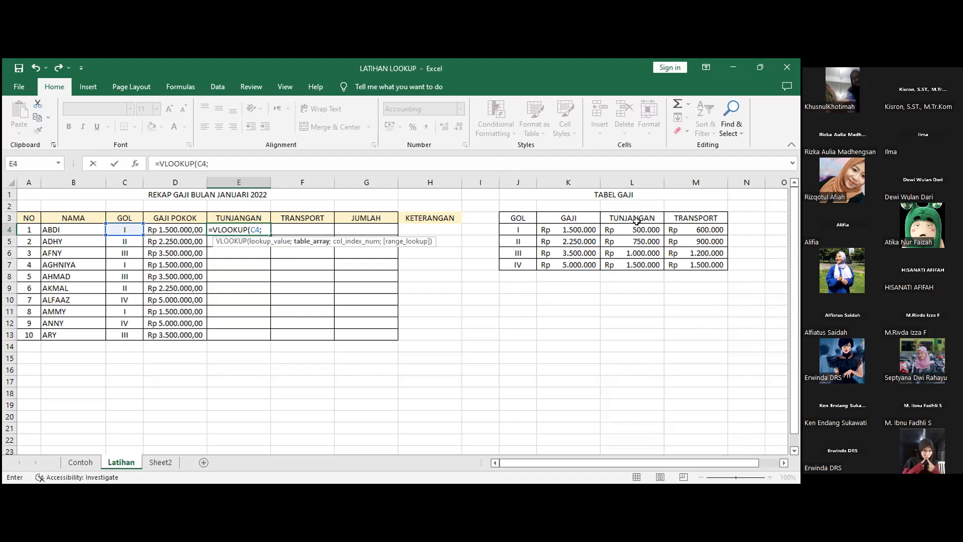
left_click(524, 216)
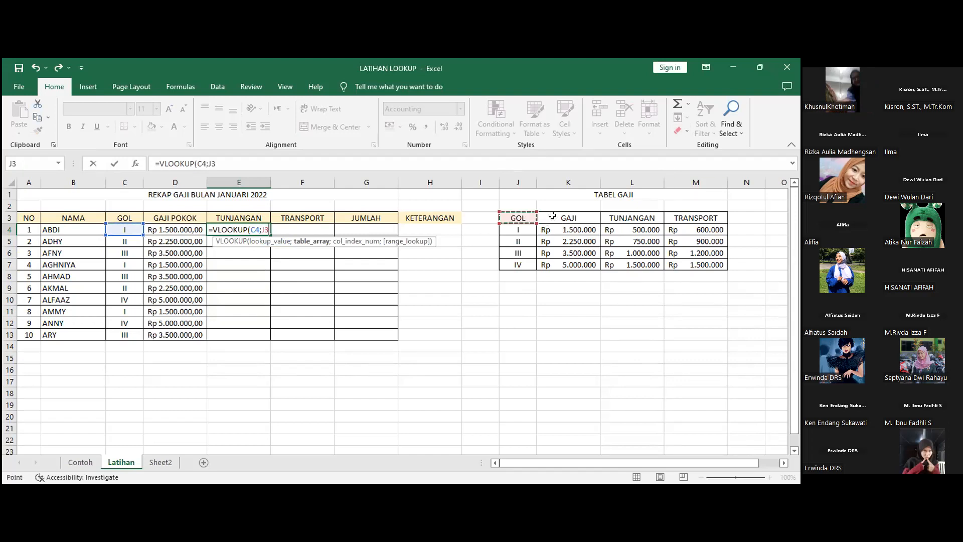
left_click(699, 260, "shift")
key("F4")
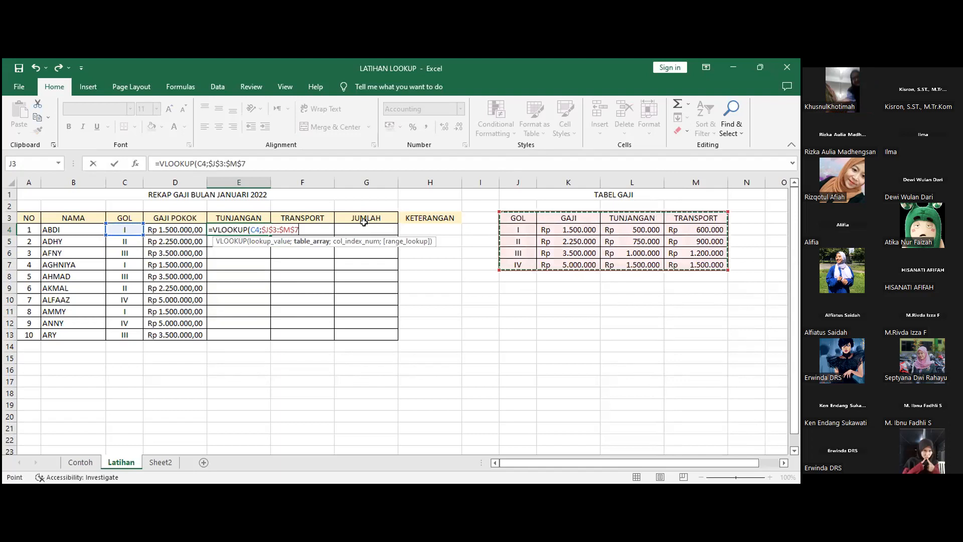
type(";")
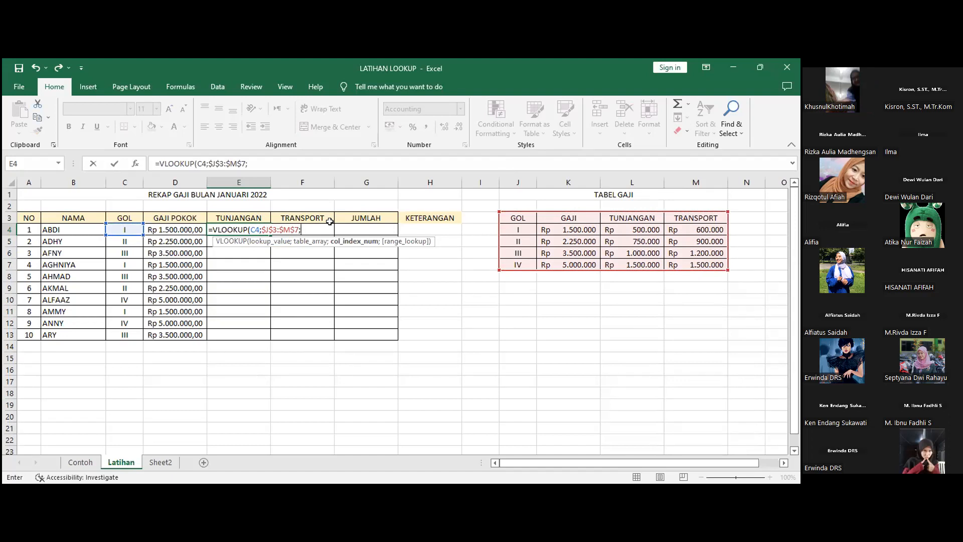
Complete the E4 VLOOKUP with column index 3 and FALSE for an exact match, and enter the formula.
type("3")
type(";")
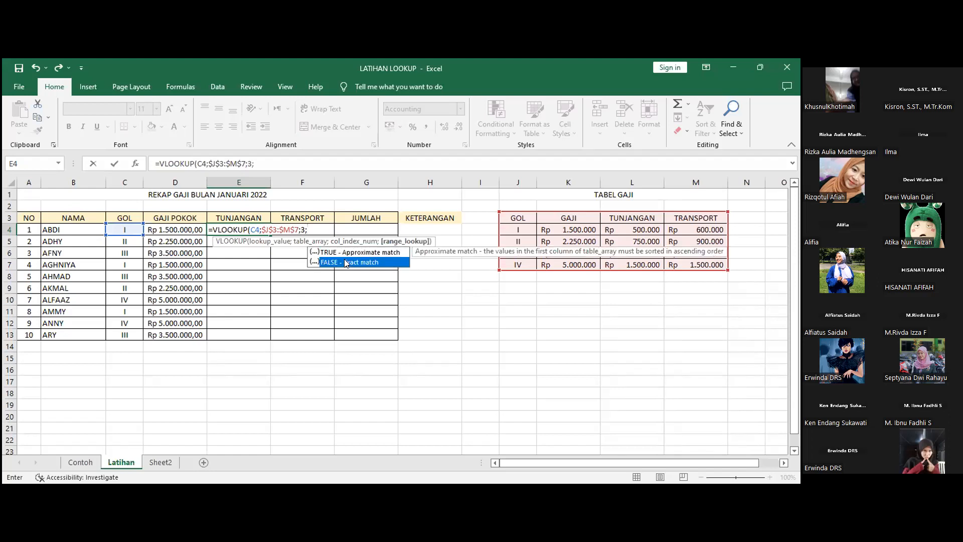
left_click(346, 262)
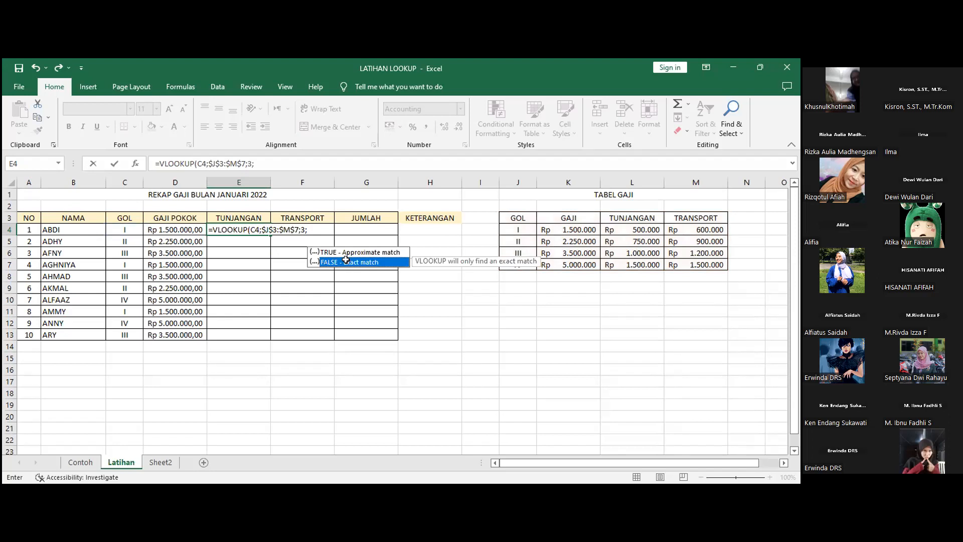
double_click(346, 260)
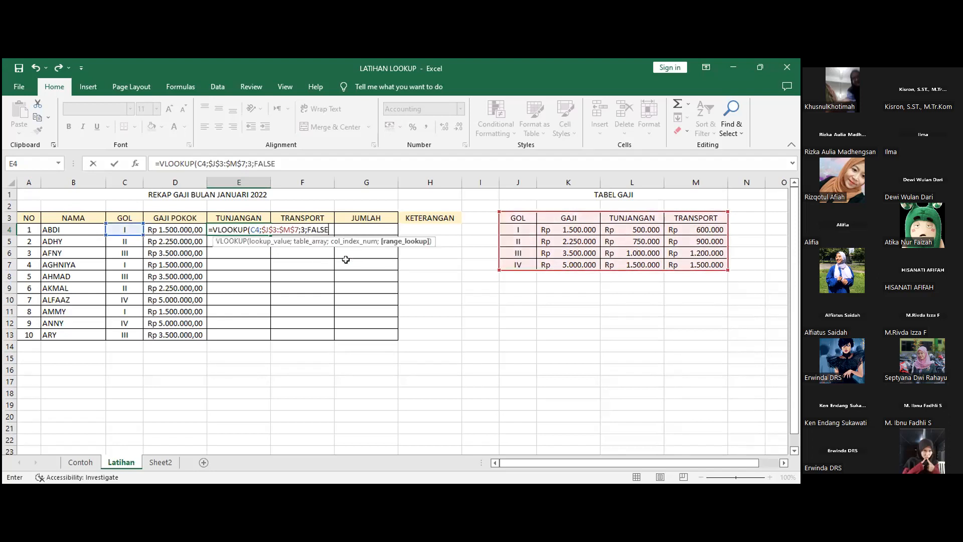
key("Return")
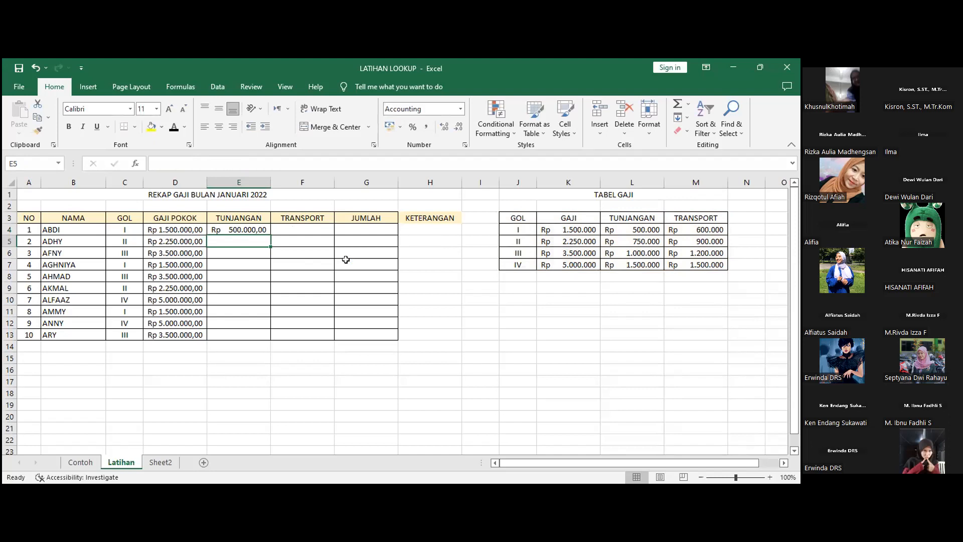
Fill the E4 VLOOKUP formula down the TUNJANGAN column to E13.
left_click(223, 226)
left_click_drag(270, 232, 268, 340)
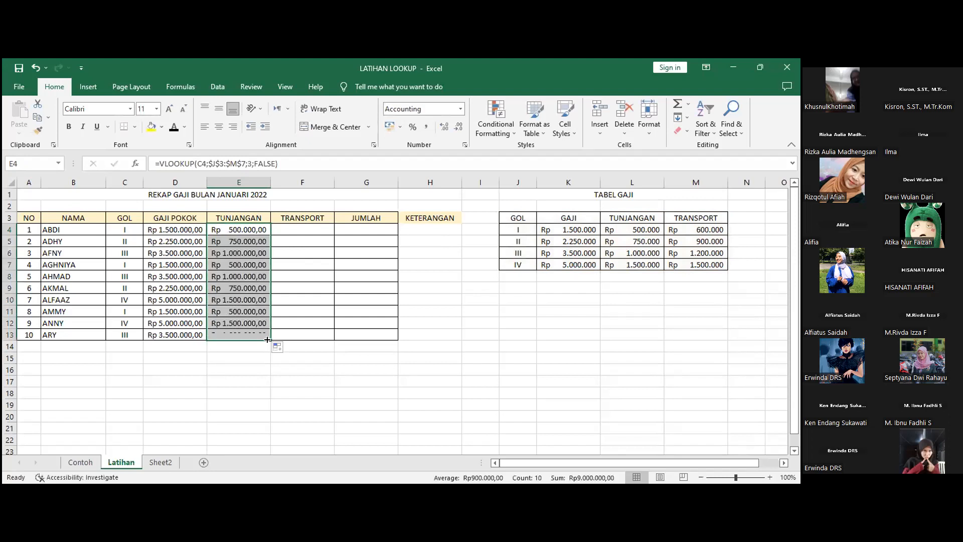
left_click(327, 317)
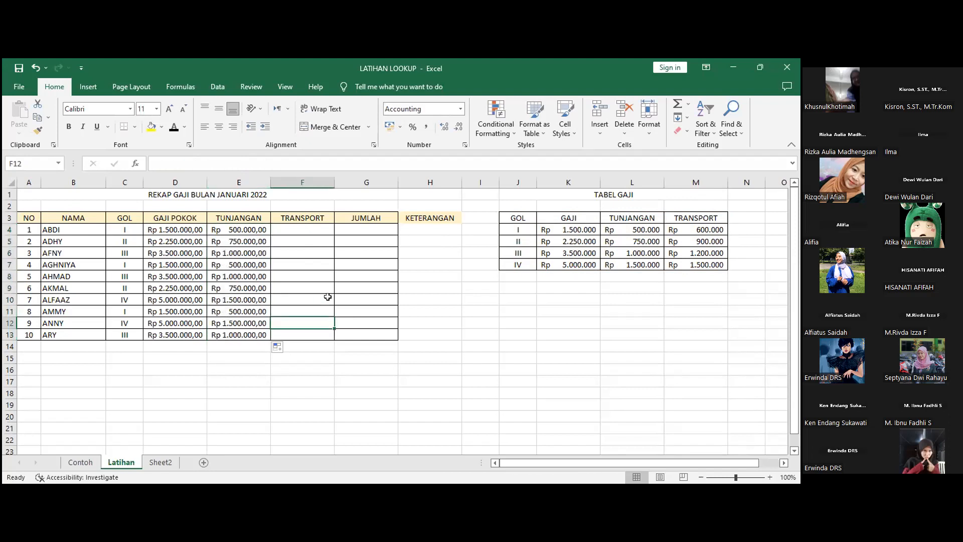
Start a VLOOKUP in the first TRANSPORT cell, F4, with lookup value C4 and the absolute table array $J$3:$M$7.
left_click(309, 229)
type("=V")
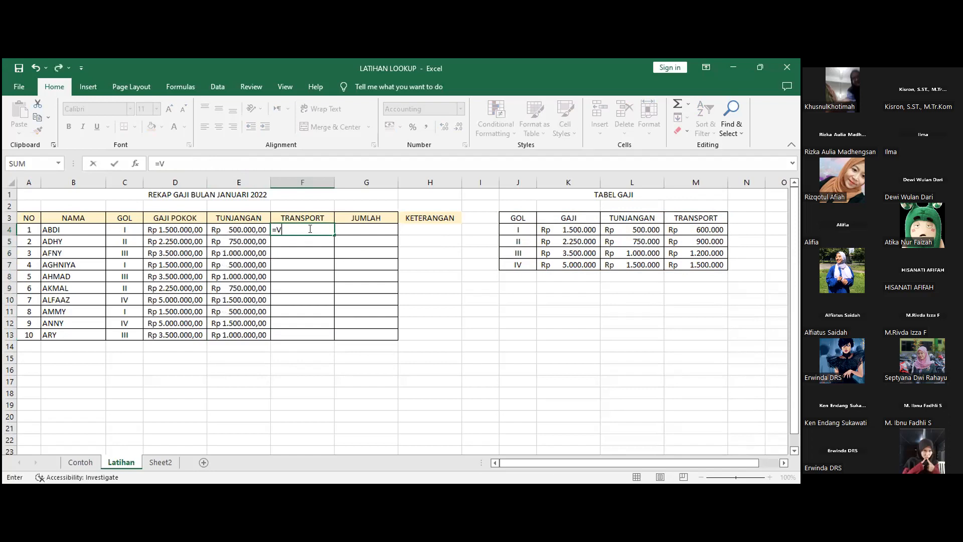
type("L")
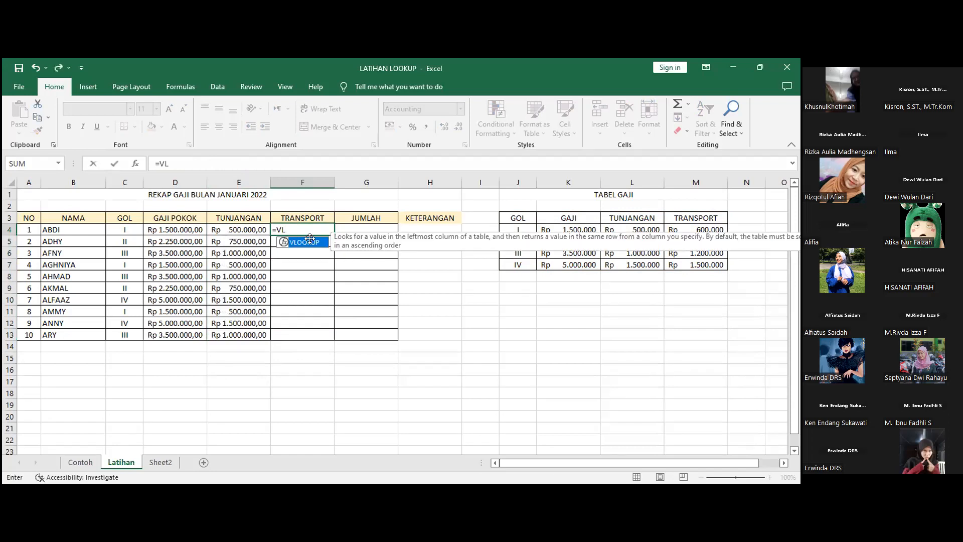
double_click(310, 242)
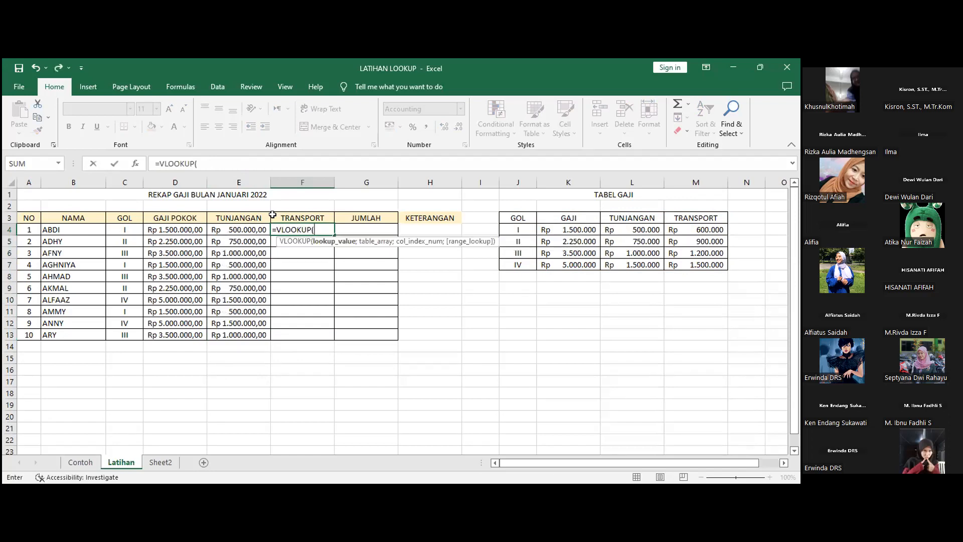
left_click(128, 229)
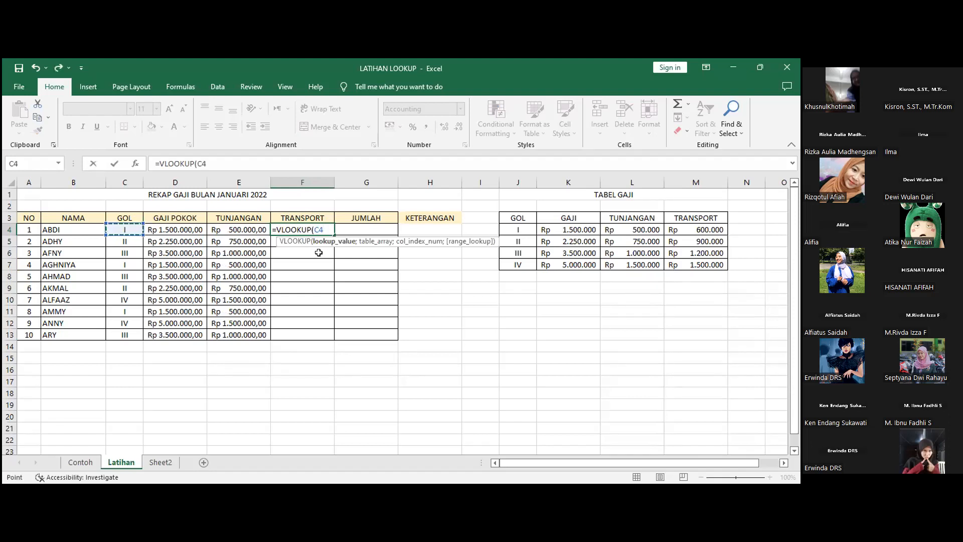
type(";")
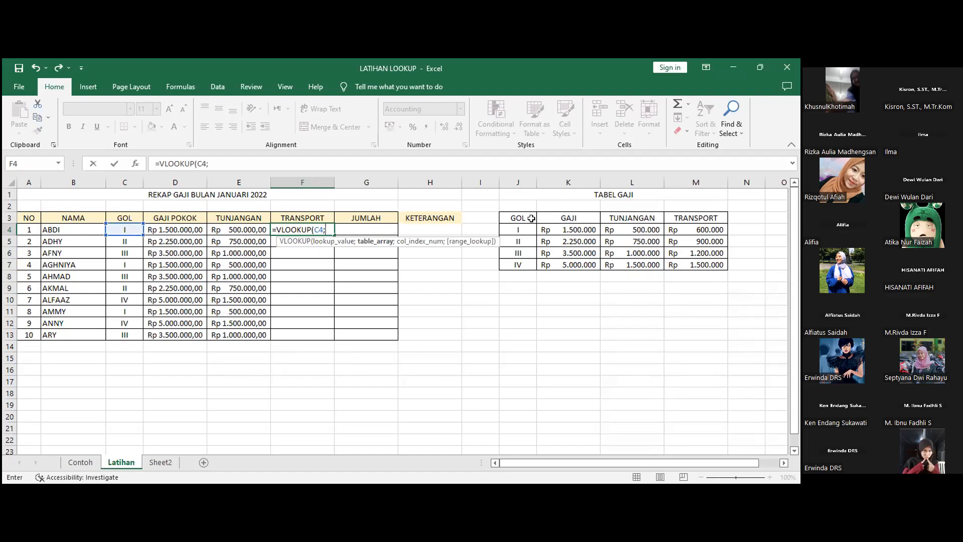
left_click_drag(518, 217, 700, 259)
key("F4")
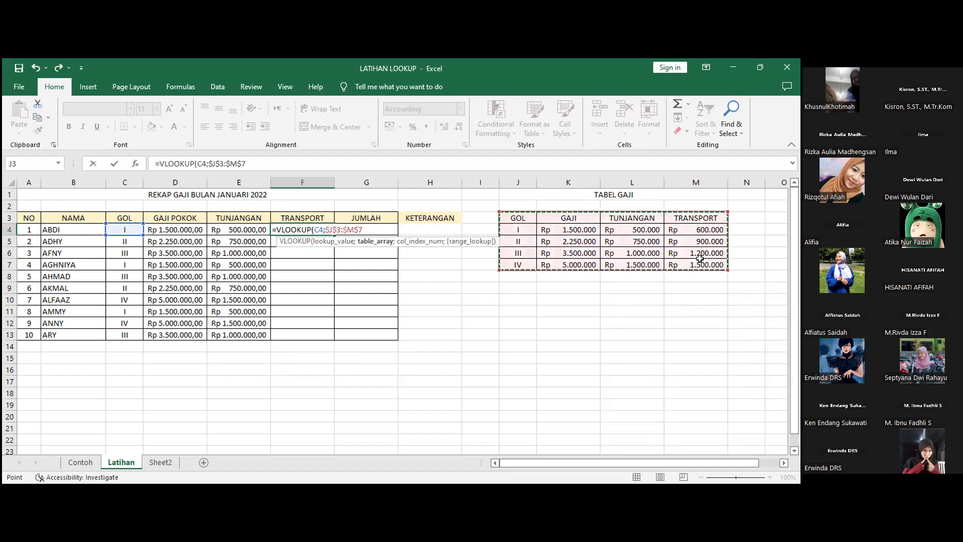
type(";")
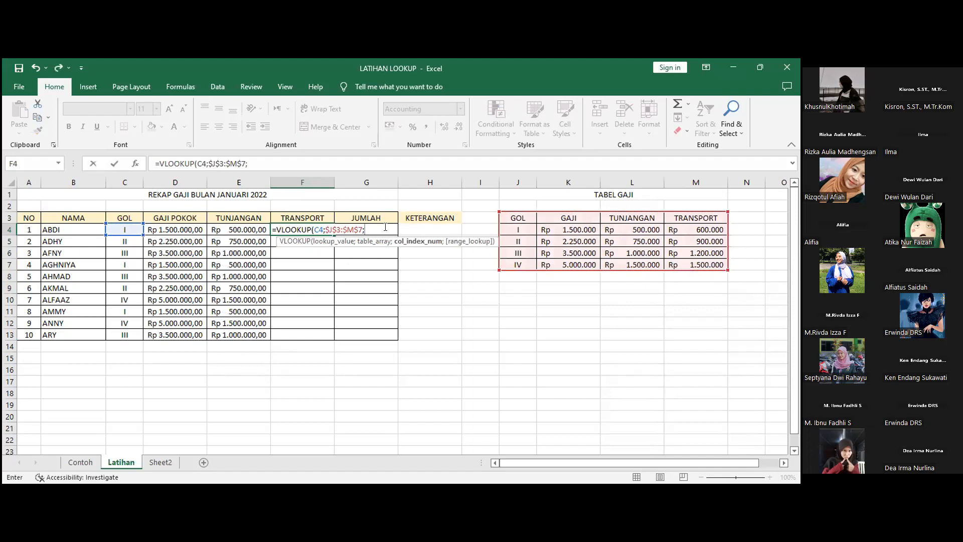
Complete the F4 VLOOKUP with column index 4 and no range lookup argument, and enter the formula.
type("4")
key("Return")
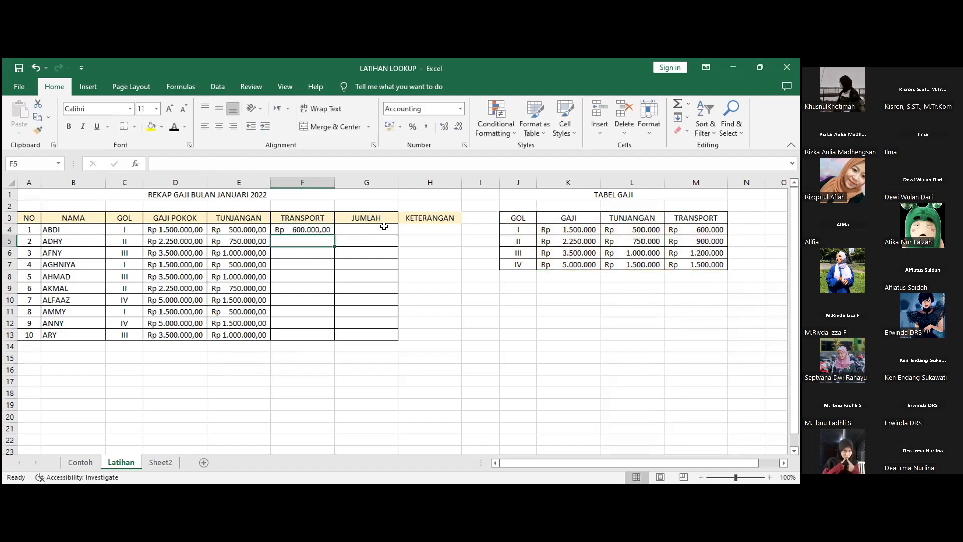
left_click(320, 230)
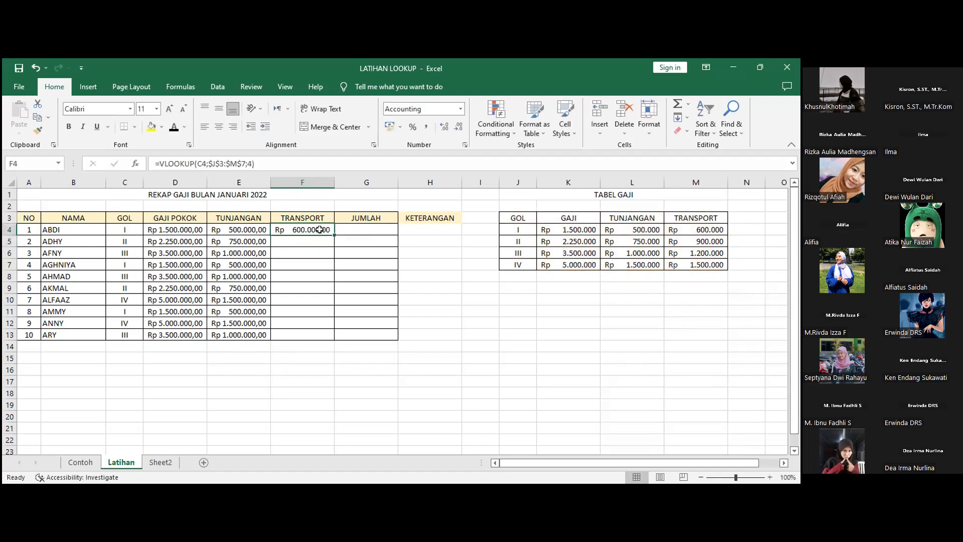
left_click(320, 243)
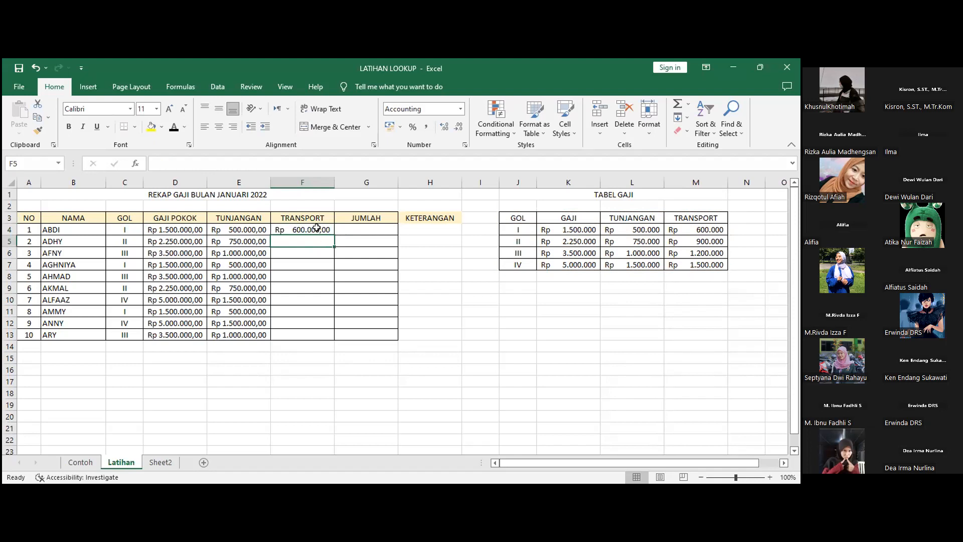
Add FALSE as the exact-match argument of the VLOOKUP formula in the first TRANSPORT cell, F4.
left_click(321, 228)
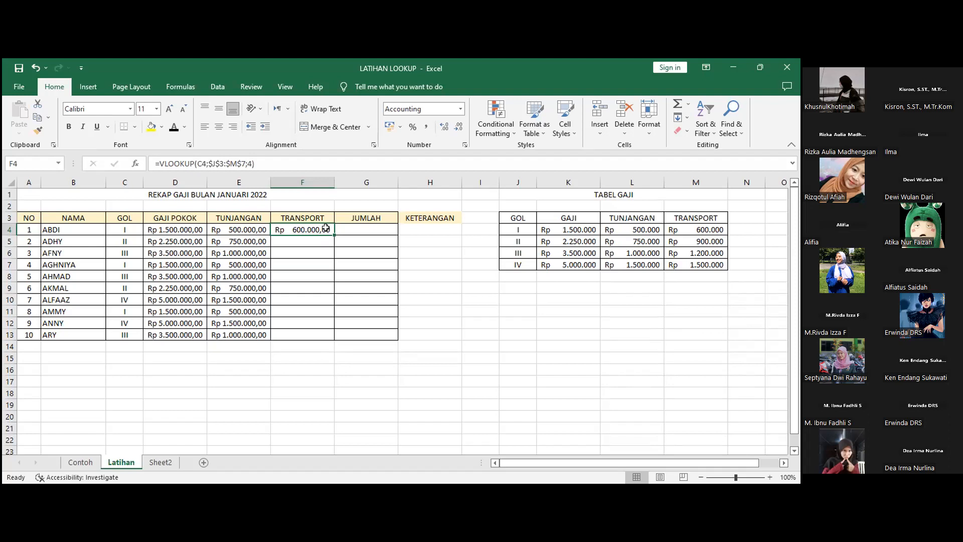
double_click(325, 229)
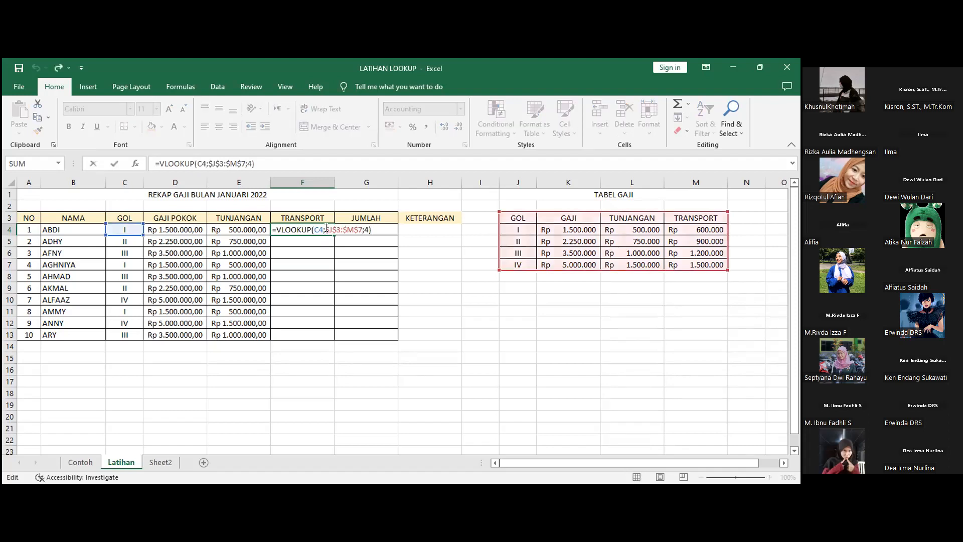
key("BackSpace")
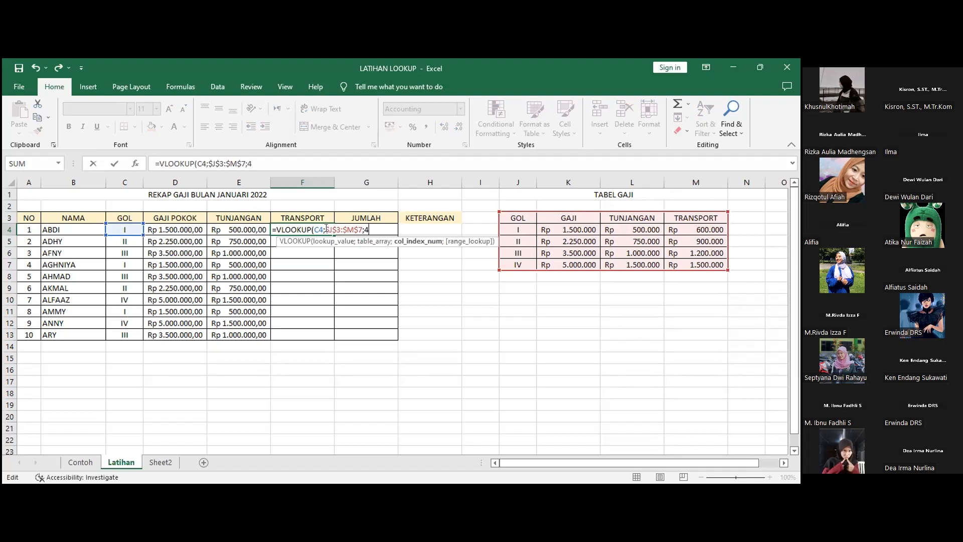
type(";")
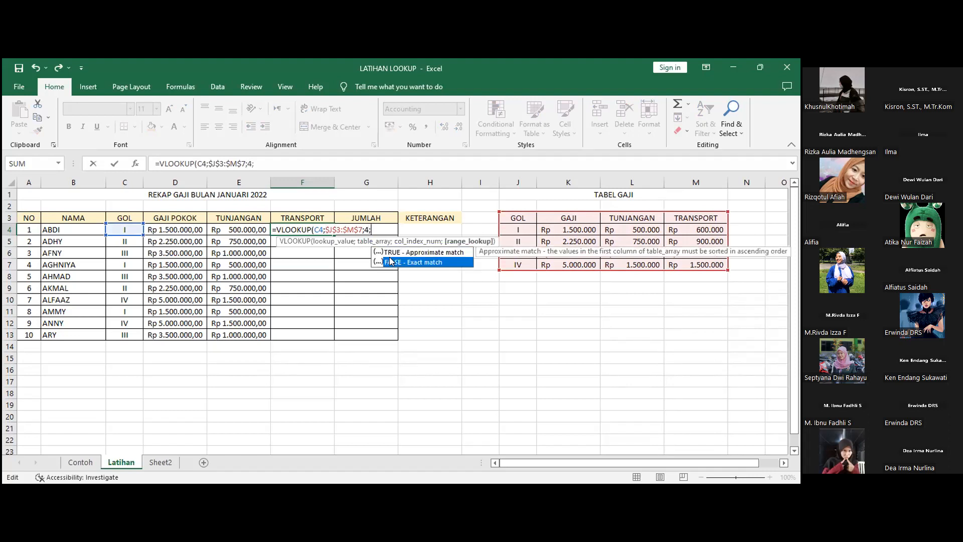
double_click(391, 260)
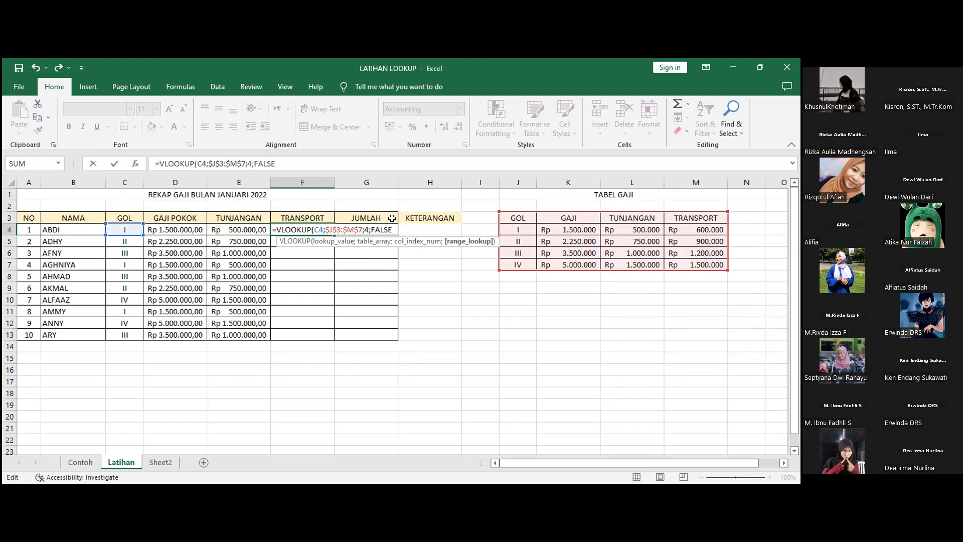
key("Return")
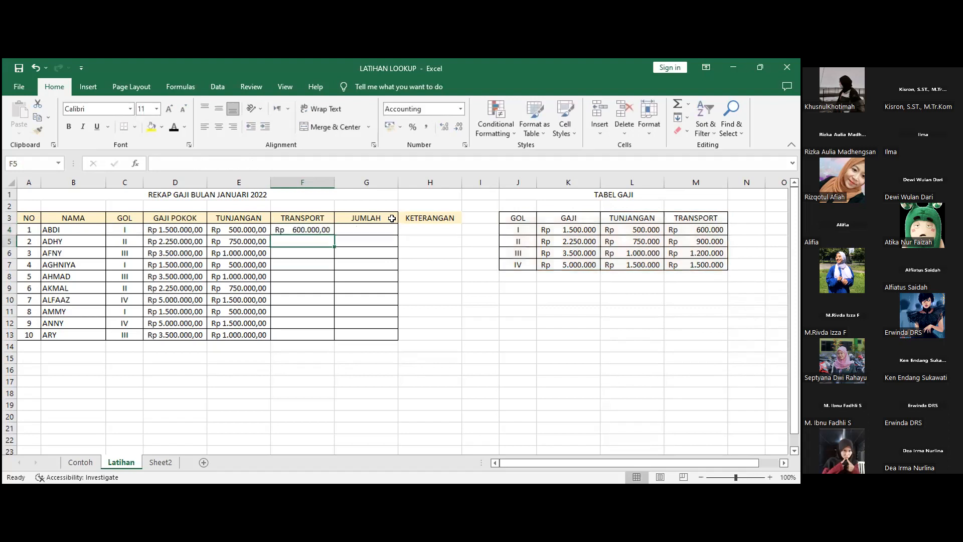
Copy the TRANSPORT formula from F4 down to F13.
left_click(317, 229)
left_click_drag(334, 234, 331, 337)
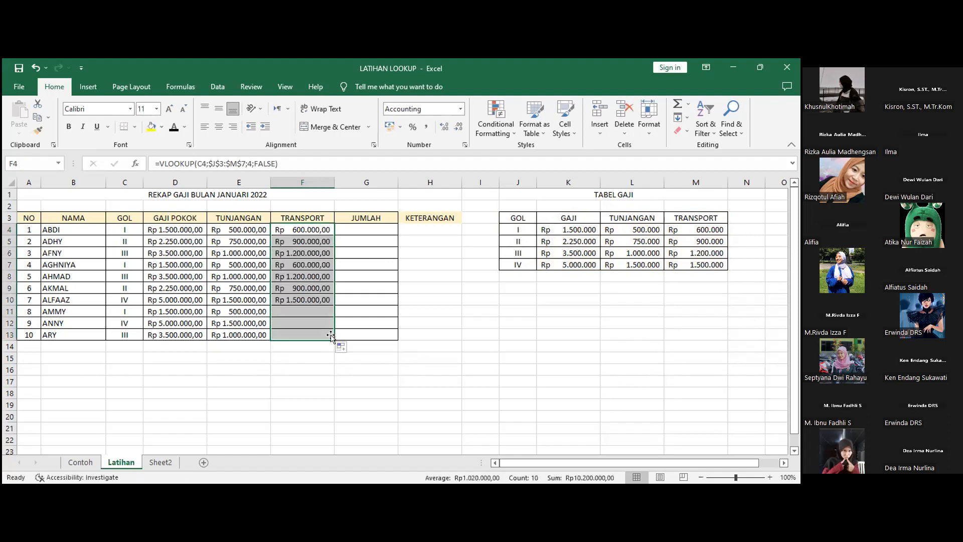
left_click(365, 333)
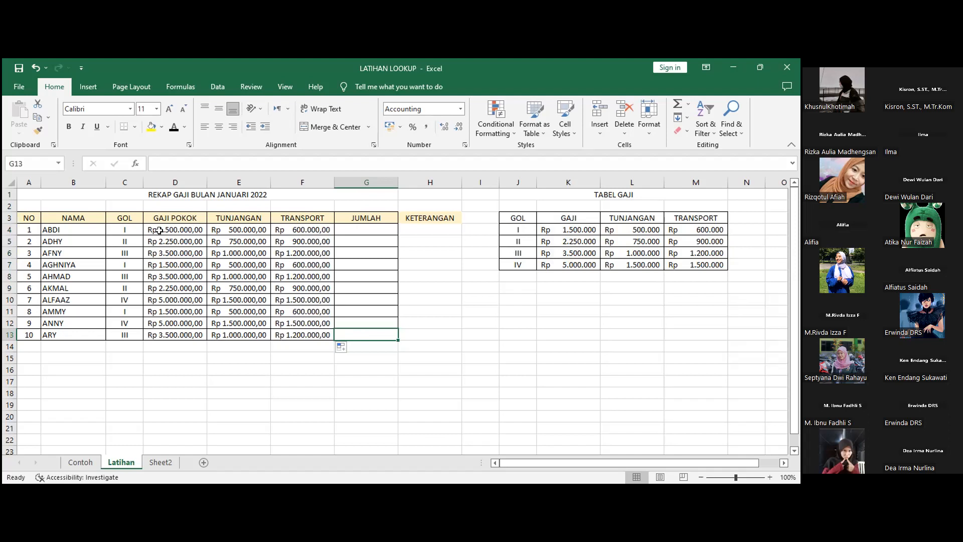
Enter a SUM formula in the first JUMLAH cell, G4, adding the range D4:F4.
left_click_drag(374, 236, 374, 335)
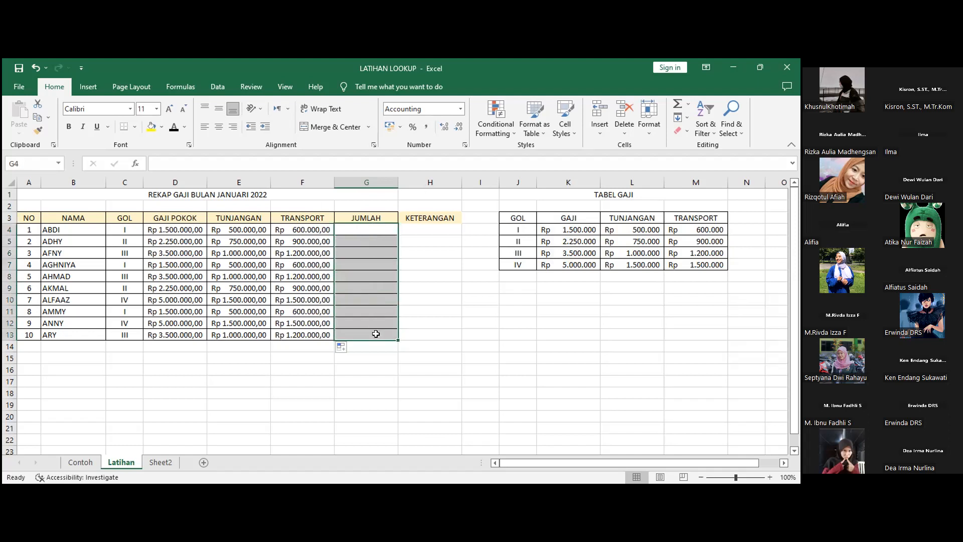
left_click(383, 229)
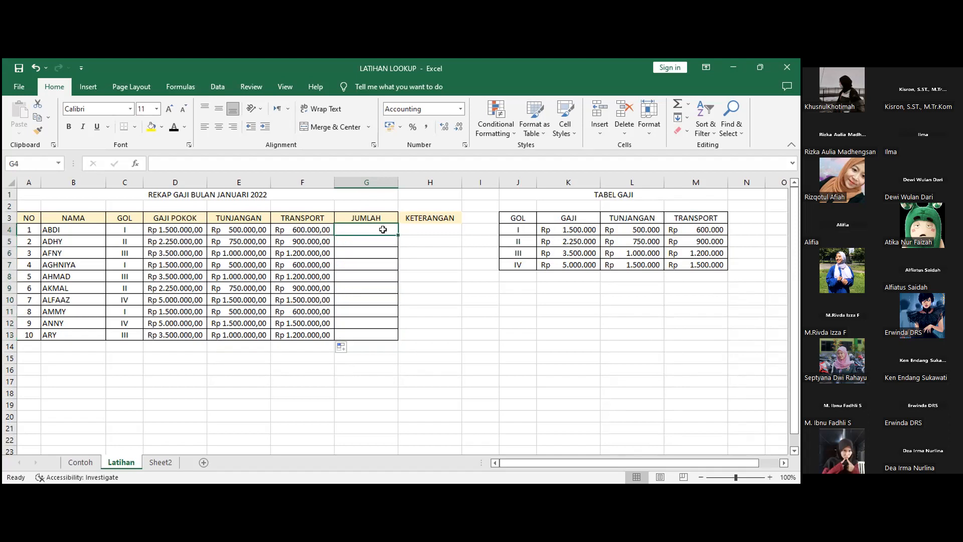
type("=")
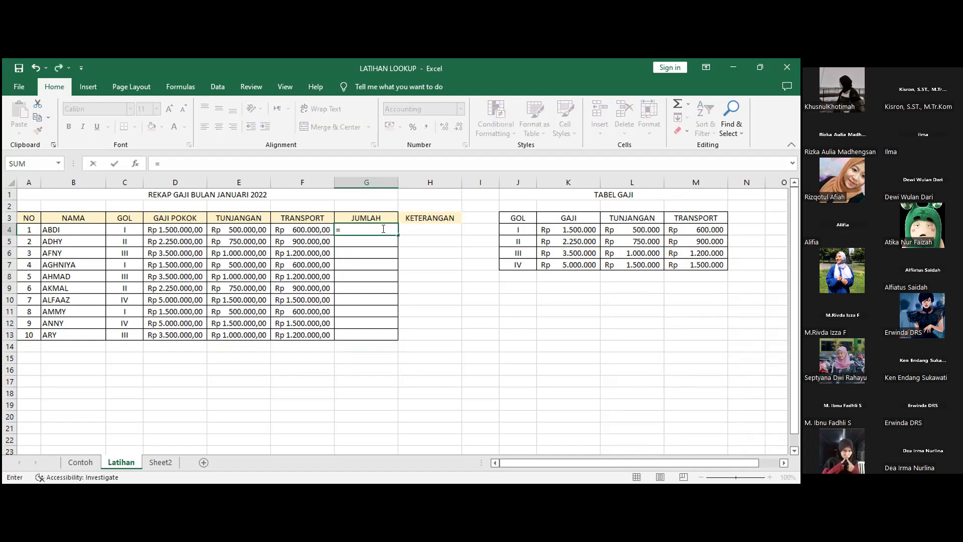
type("s")
key("BackSpace")
type("SO")
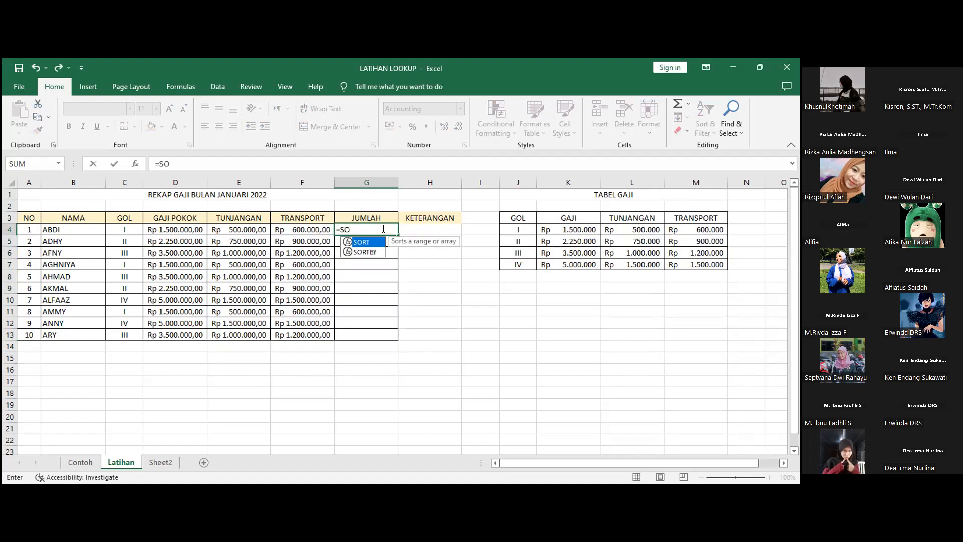
key("BackSpace")
type("UM")
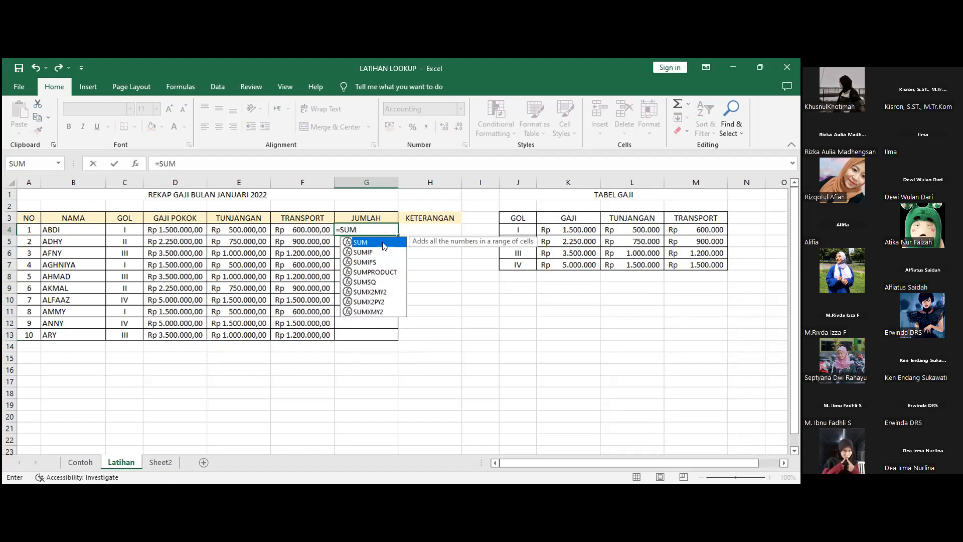
double_click(392, 245)
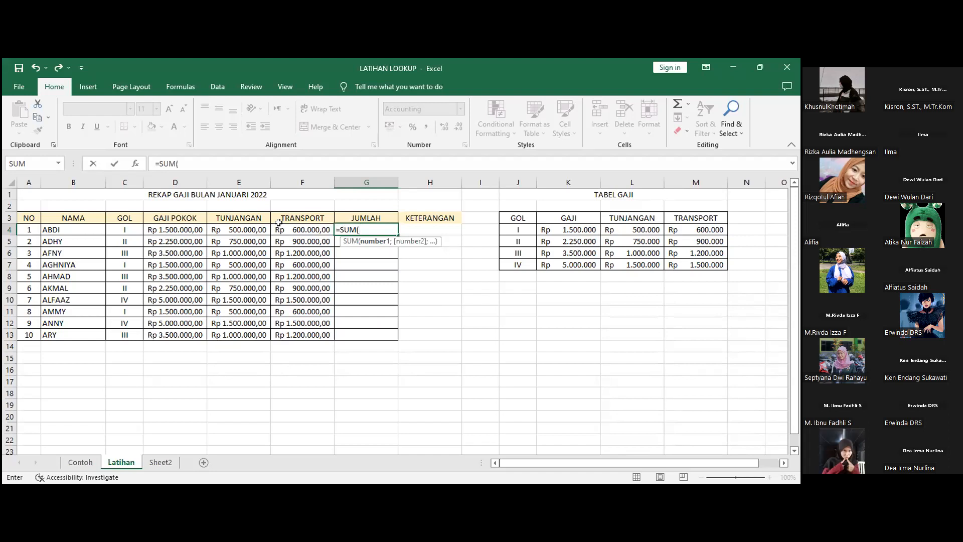
left_click(168, 229)
left_click(295, 229, "shift")
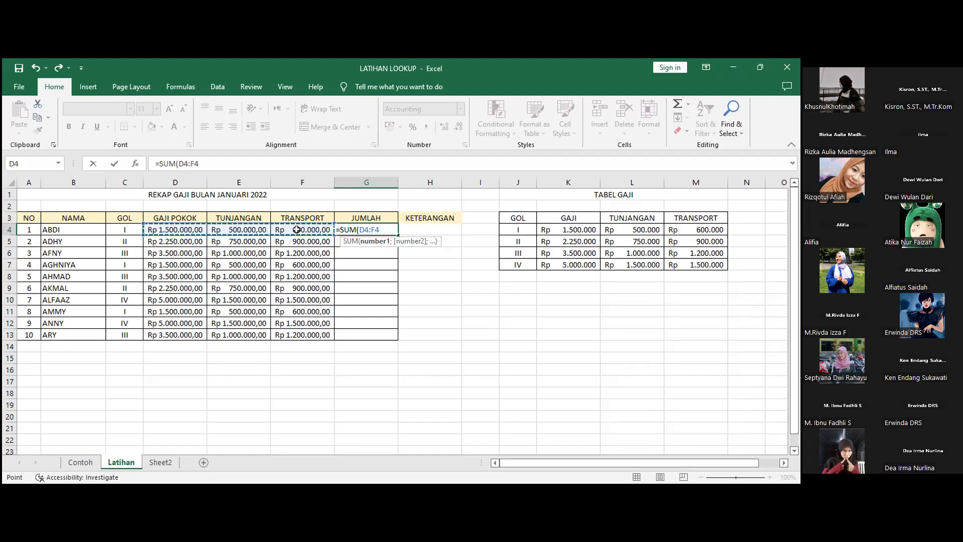
key("Return")
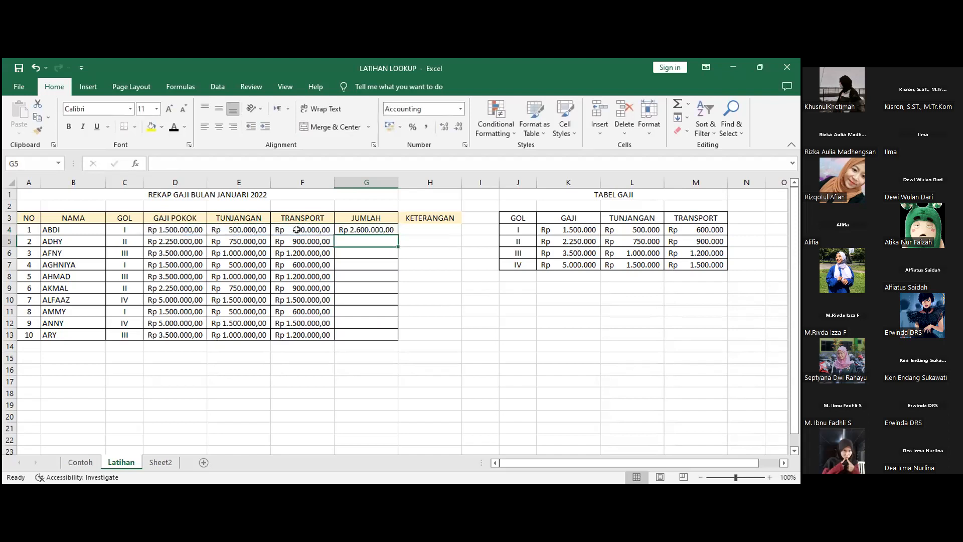
Copy the JUMLAH sum formula from G4 down to G13.
left_click_drag(354, 241, 400, 336)
left_click(376, 228)
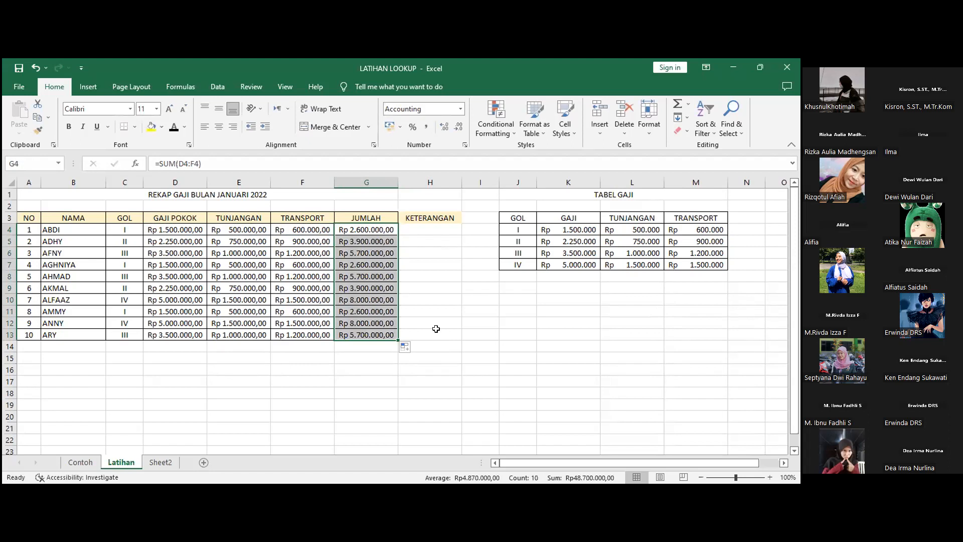
left_click(436, 329)
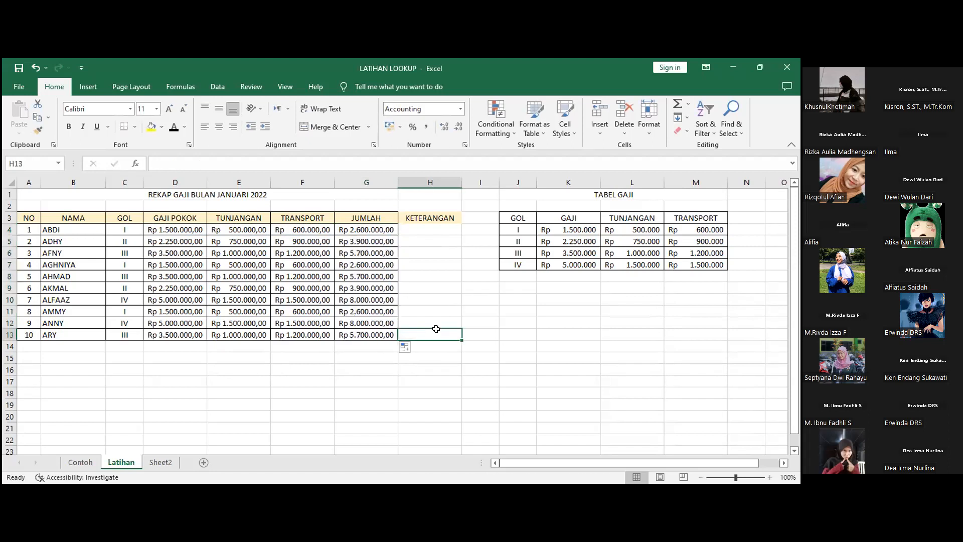
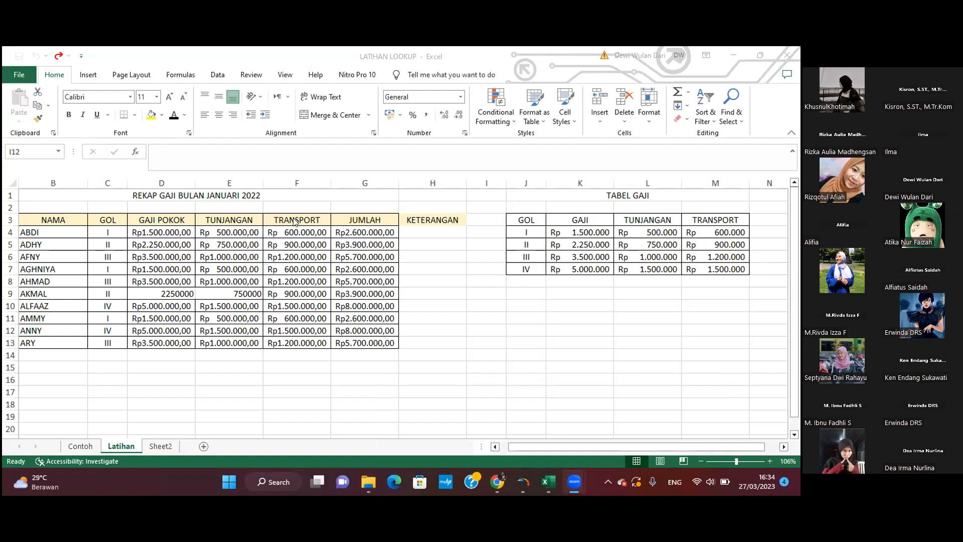
Switch to the other LATIHAN LOOKUP workbook window and reduce the lookup value in D4's VLOOKUP formula to the single cell C4.
key("alt+Tab")
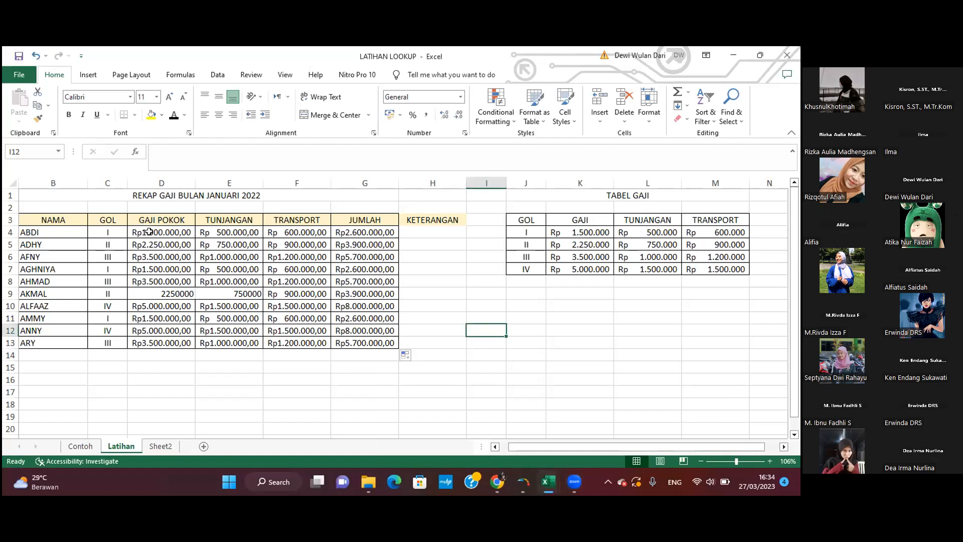
left_click(149, 231)
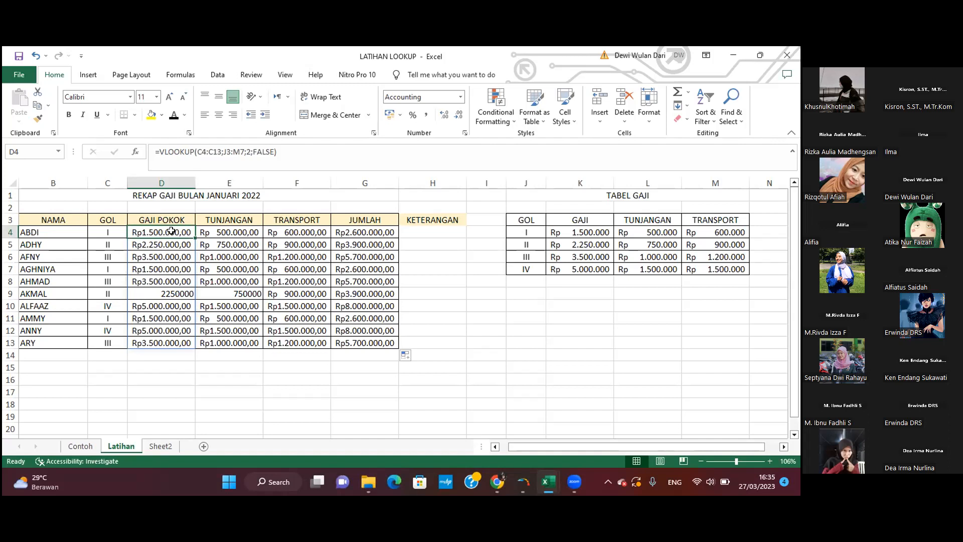
key("XF86MonBrightnessDown")
double_click(172, 231)
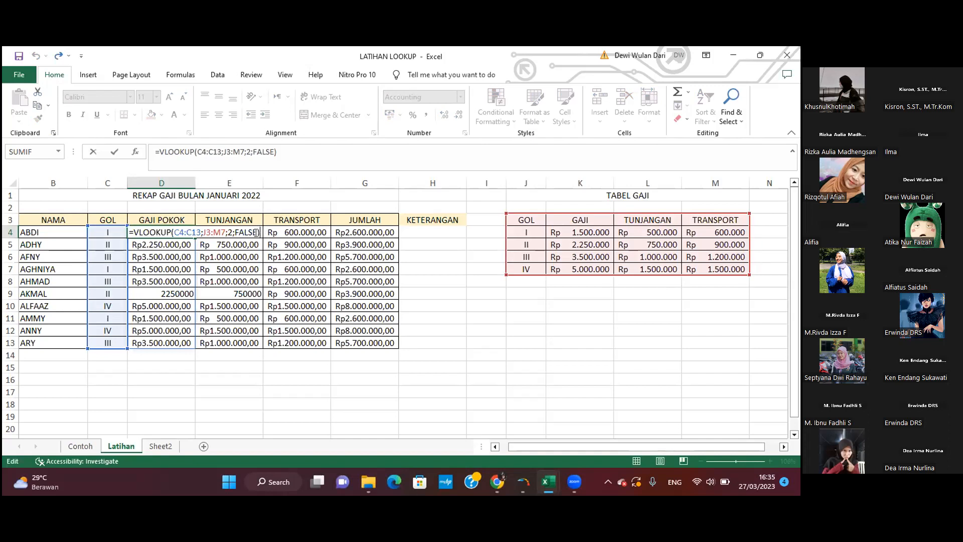
left_click(180, 232)
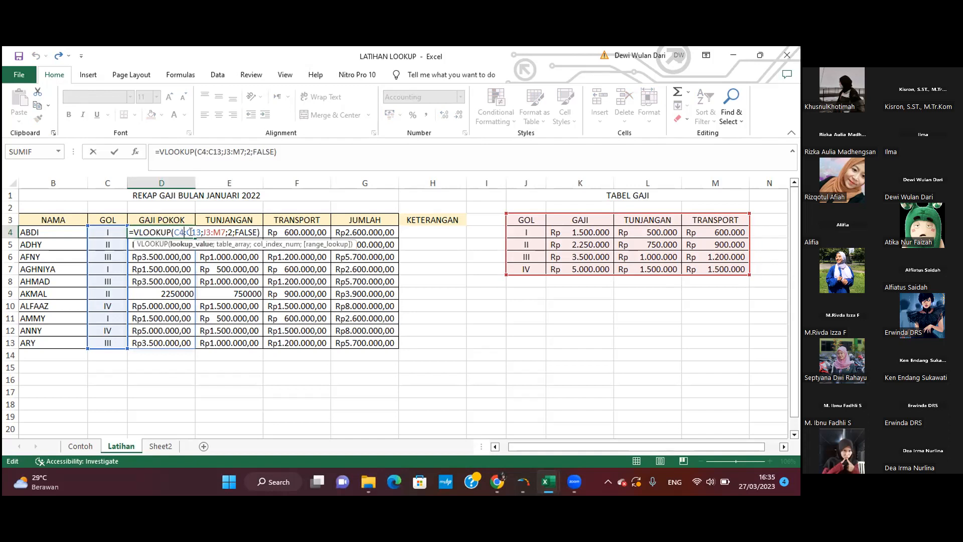
key("BackSpace")
key("BackSpace")
key("BackSpace")
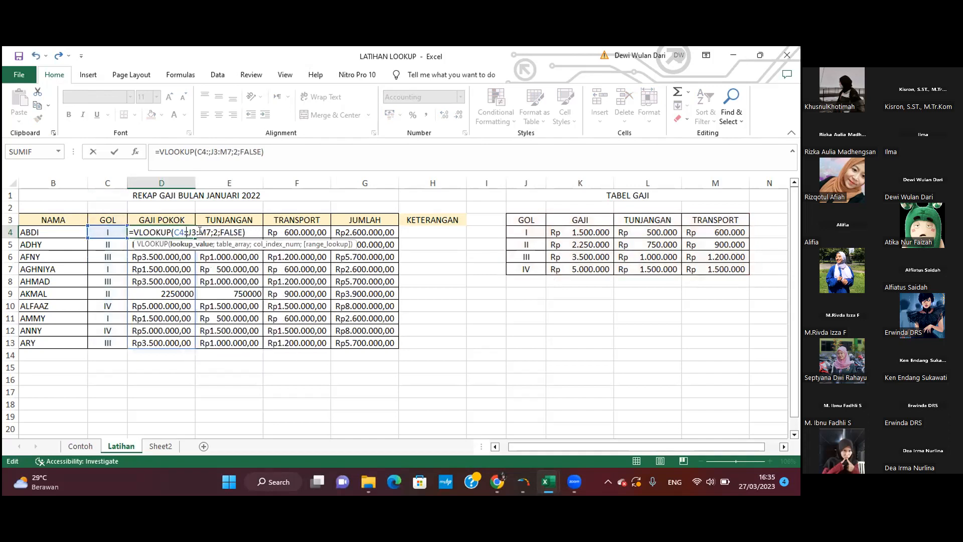
key("BackSpace")
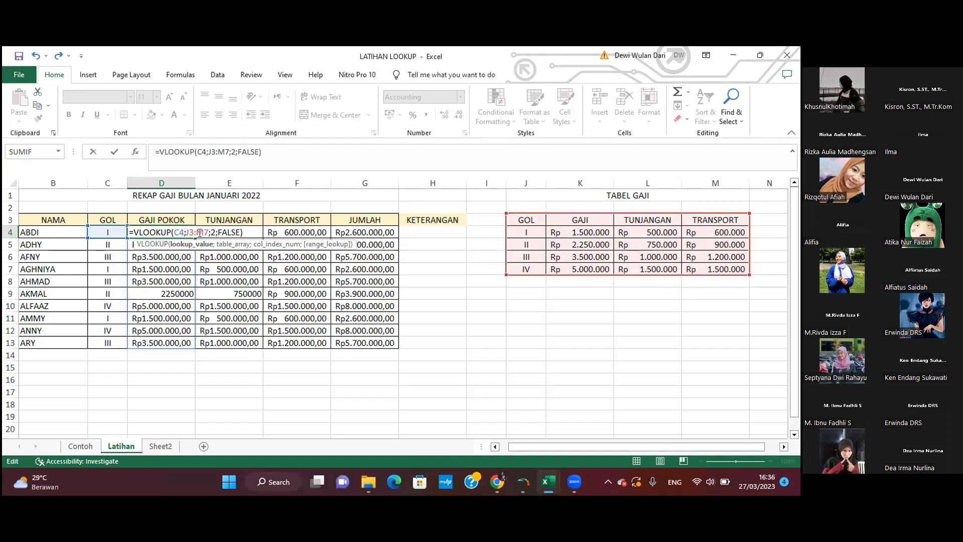
Make the table range in D4's VLOOKUP formula absolute as $J$3:$M$7 and commit the formula.
double_click(195, 232)
left_click_drag(195, 232, 206, 233)
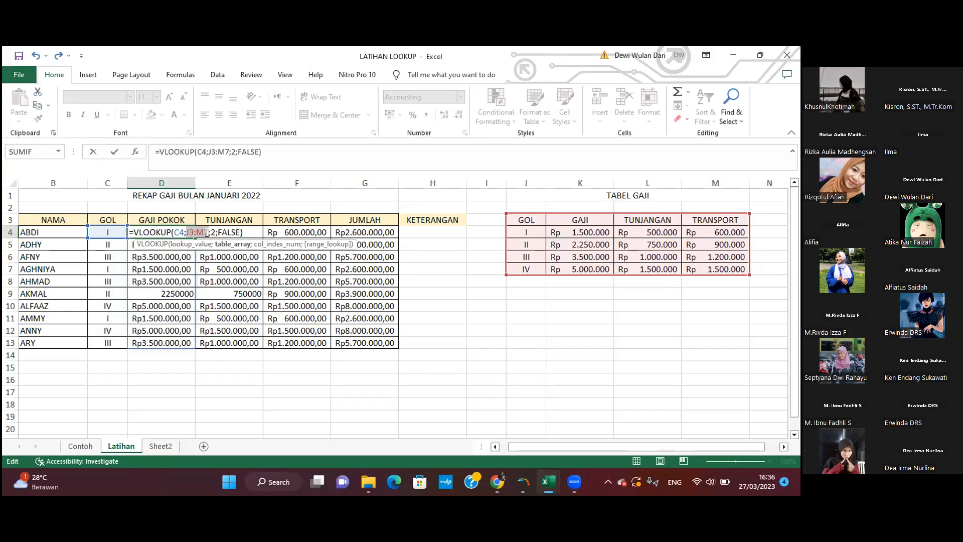
key("F4")
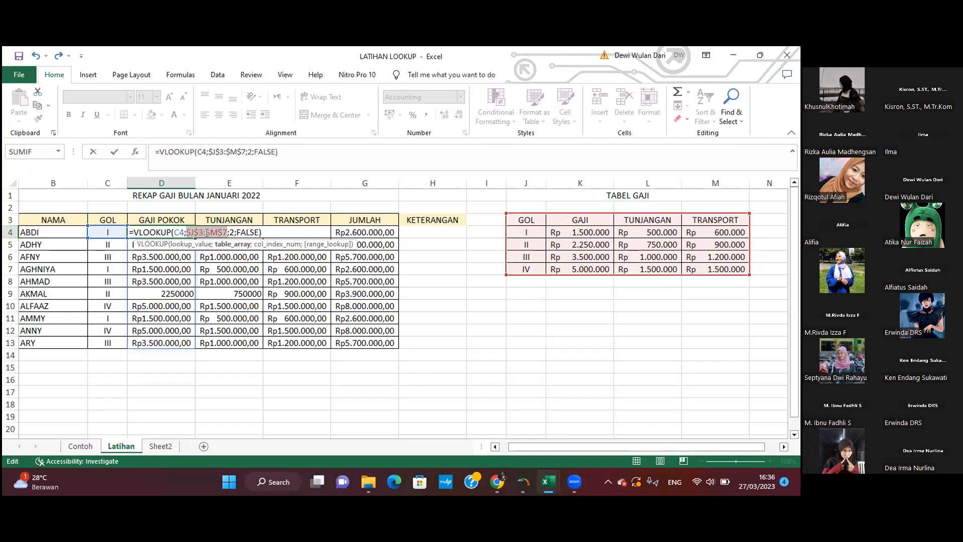
key("Return")
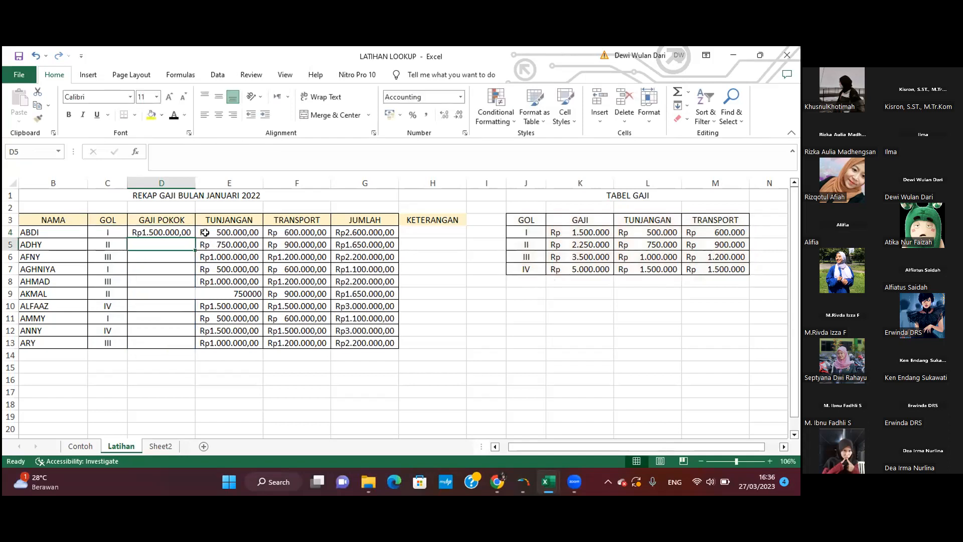
Copy the corrected GAJI POKOK formula from D4 down to D13.
left_click(186, 233)
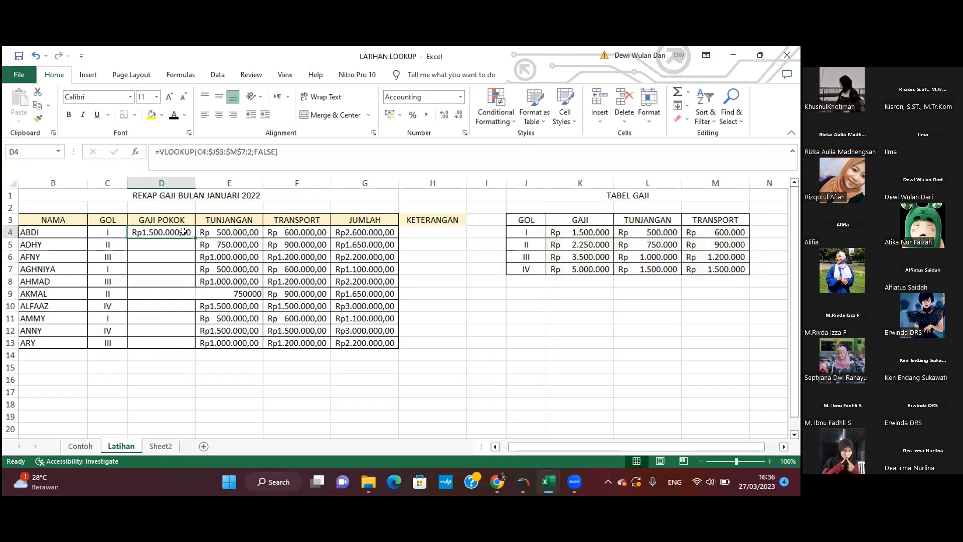
left_click_drag(194, 236, 187, 343)
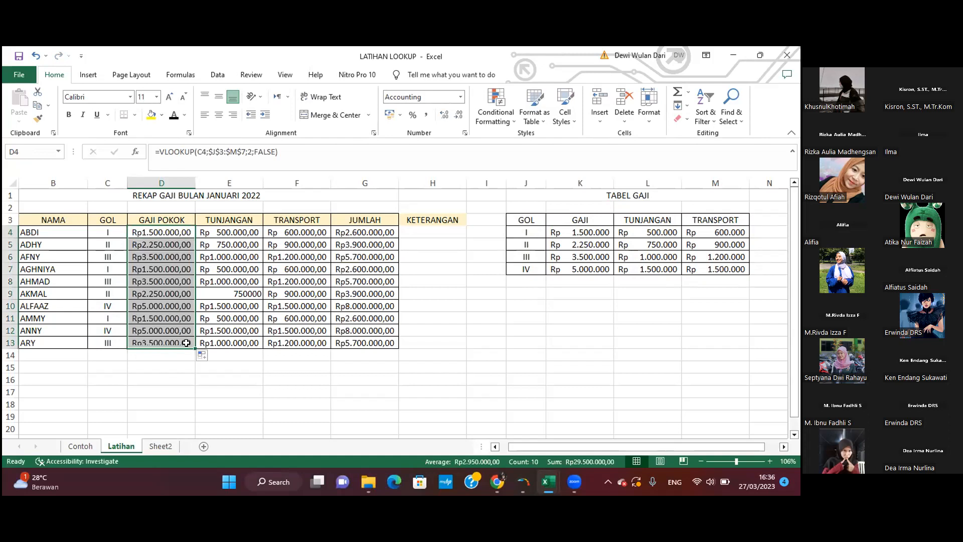
left_click(241, 294)
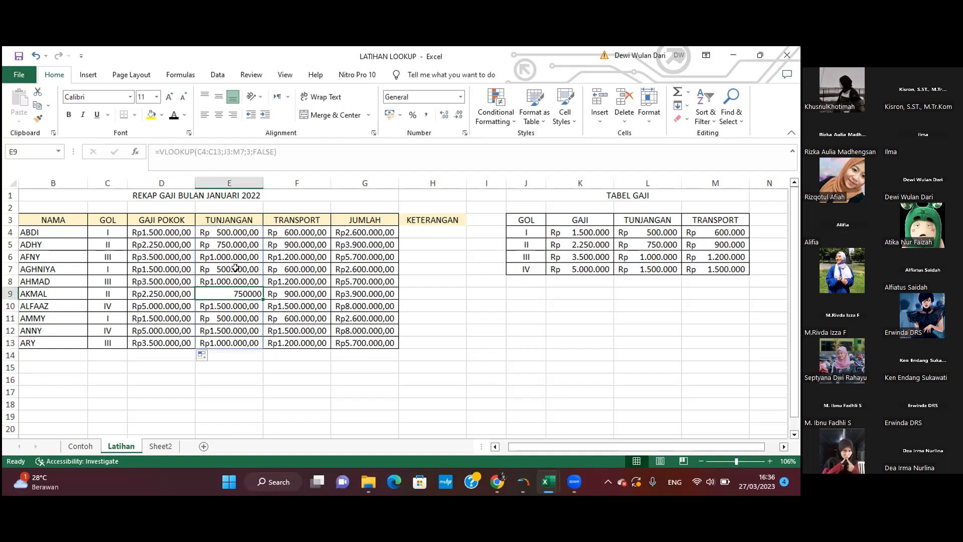
Reduce the lookup value in the VLOOKUP formula of the first TUNJANGAN cell, E4, to the single cell C4.
left_click(218, 233)
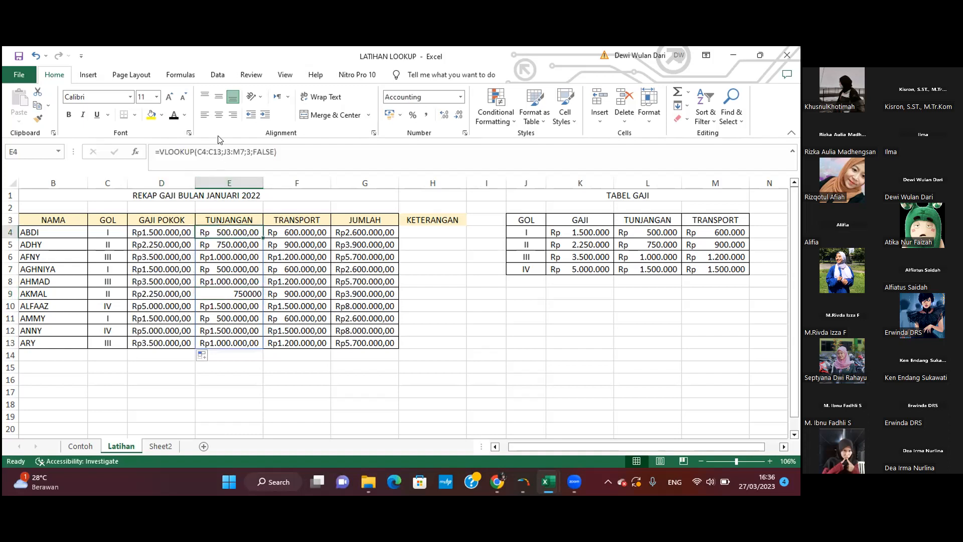
double_click(222, 232)
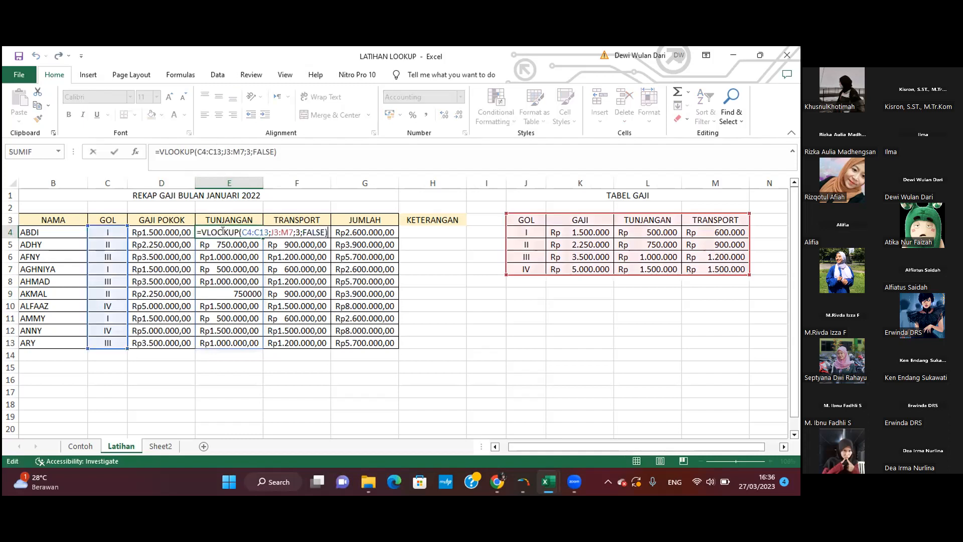
left_click(267, 231)
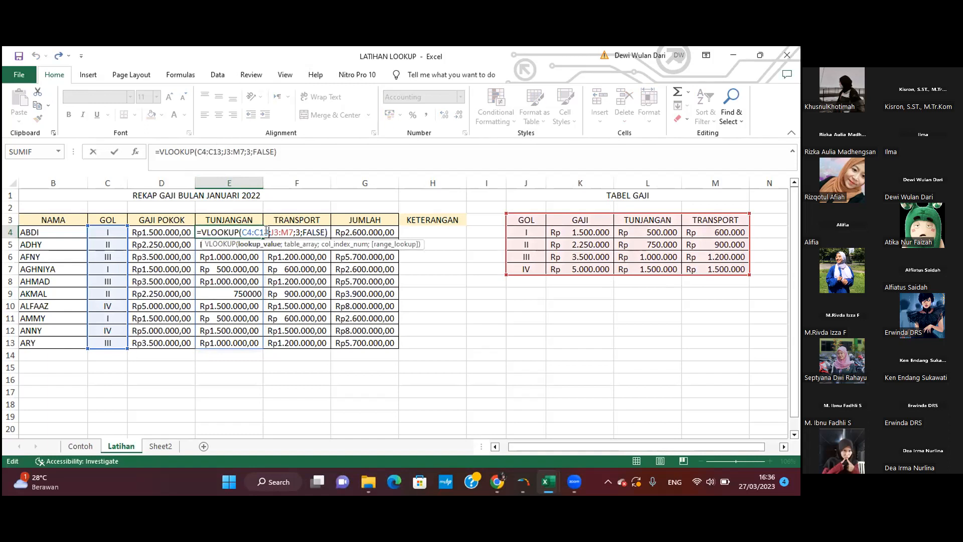
key("BackSpace")
key("BackSpace")
key("BackSpace")
key("BackSpace")
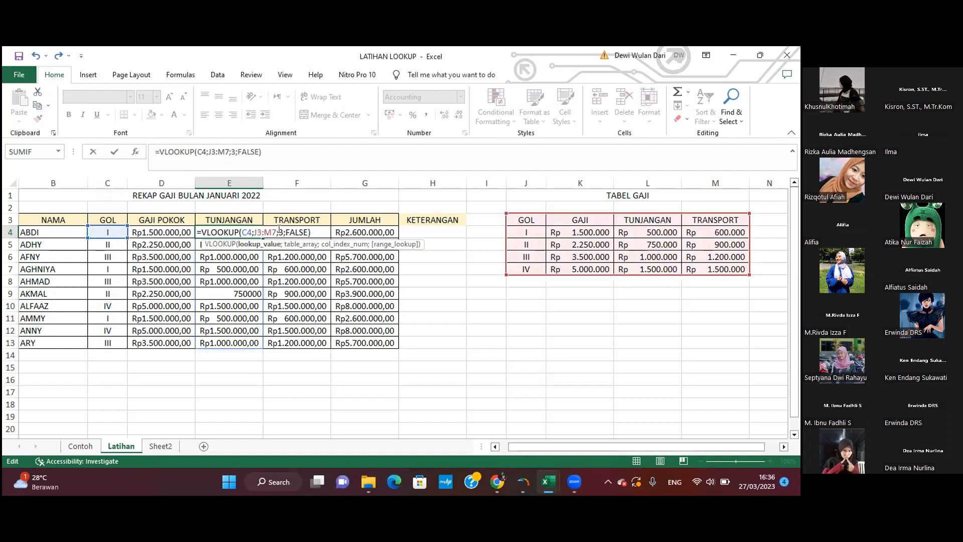
Make the table range in E4's VLOOKUP formula absolute as $J$3:$M$7 and commit the formula.
left_click_drag(254, 231, 274, 232)
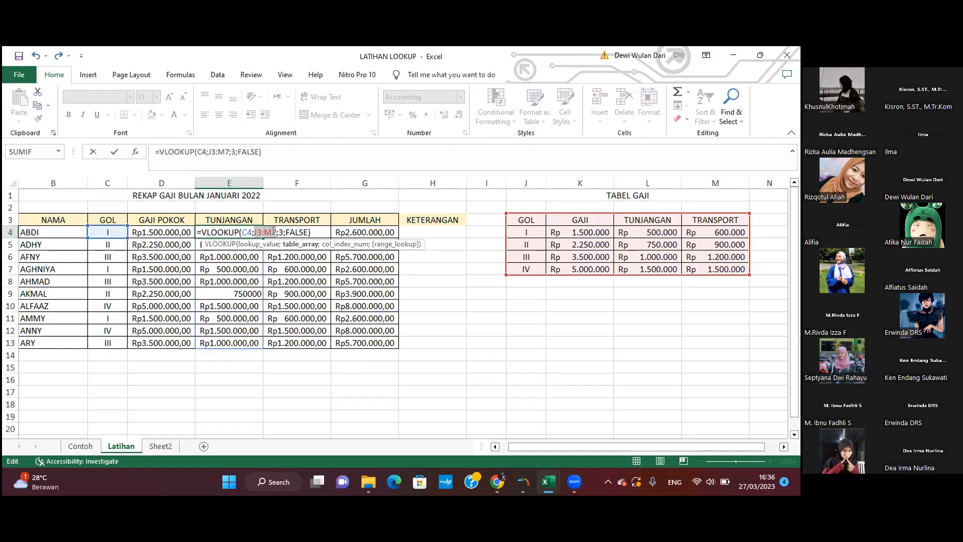
key("F4")
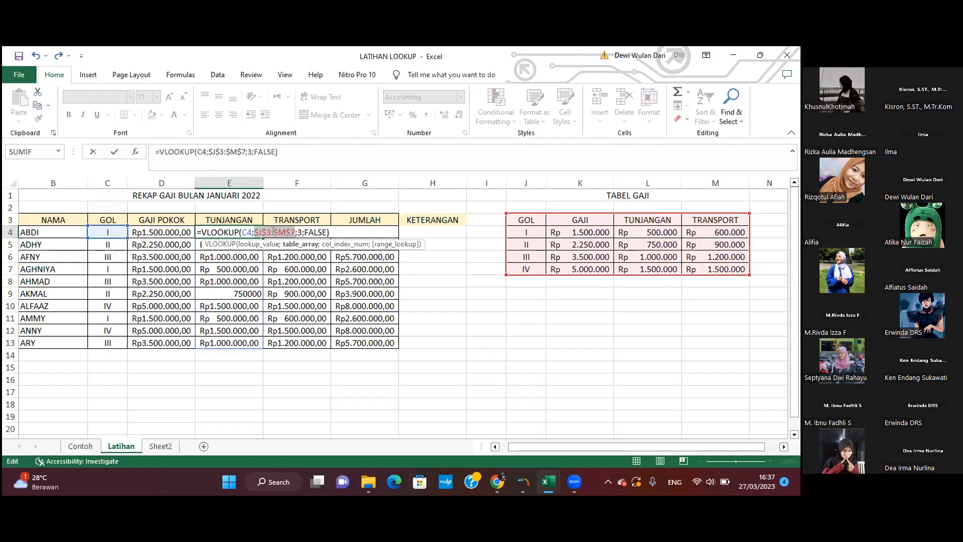
key("Return")
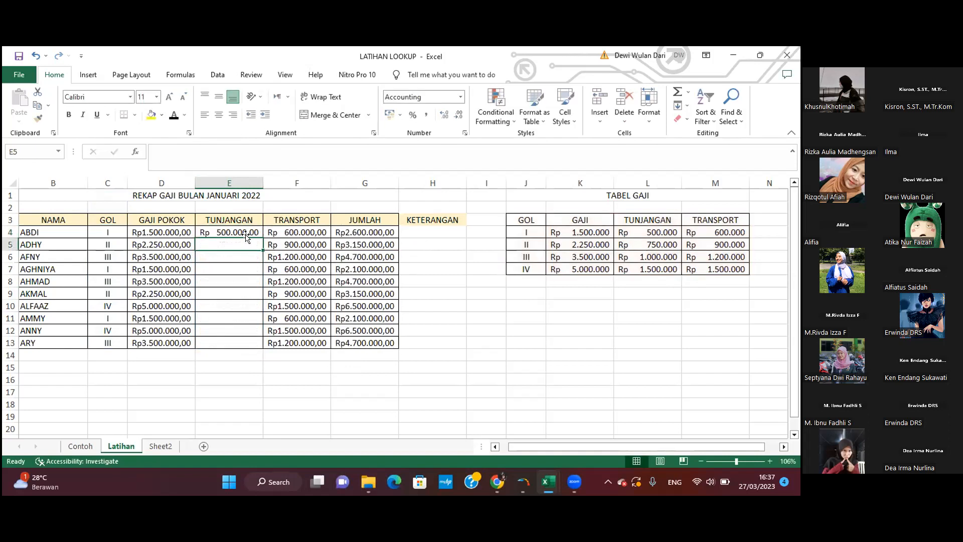
Copy the corrected TUNJANGAN formula from E4 down to E13.
left_click(243, 232)
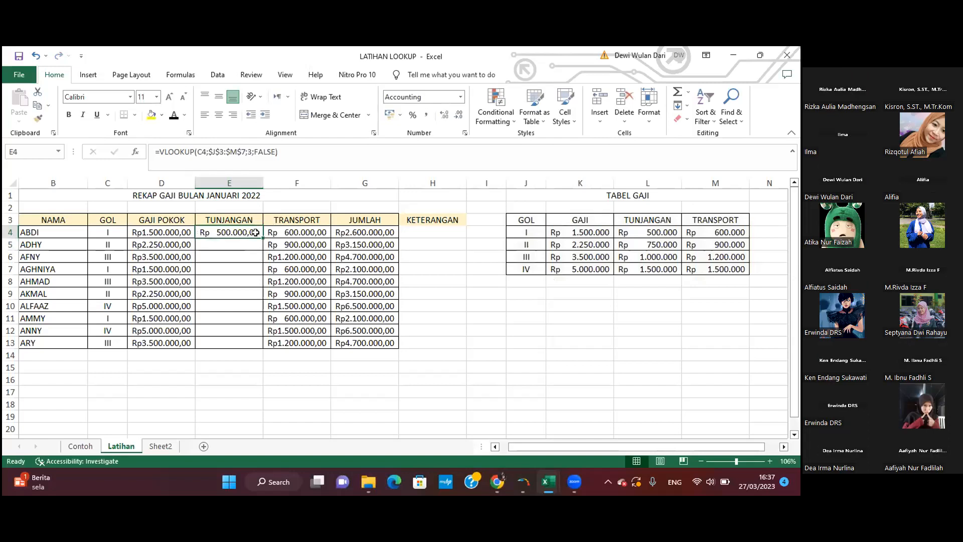
left_click_drag(259, 235, 261, 345)
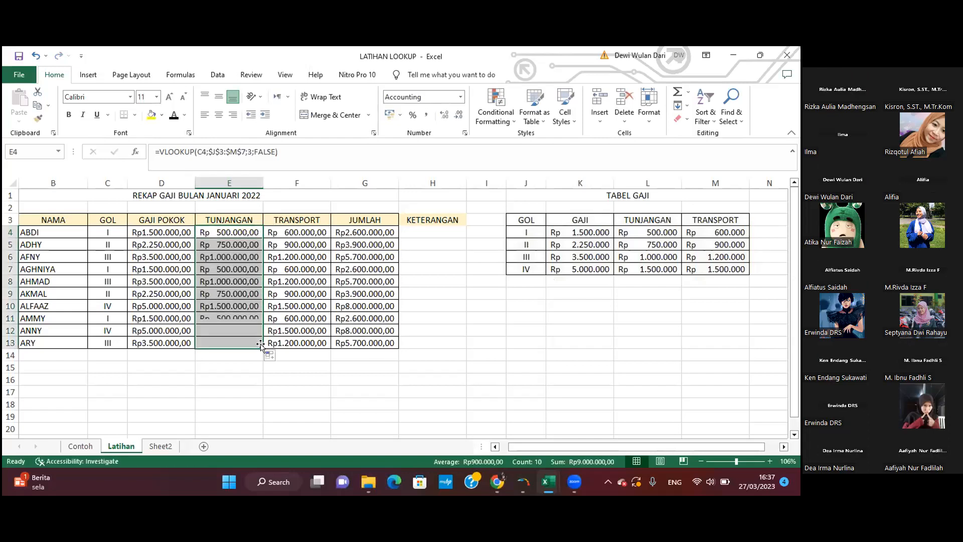
left_click(475, 333)
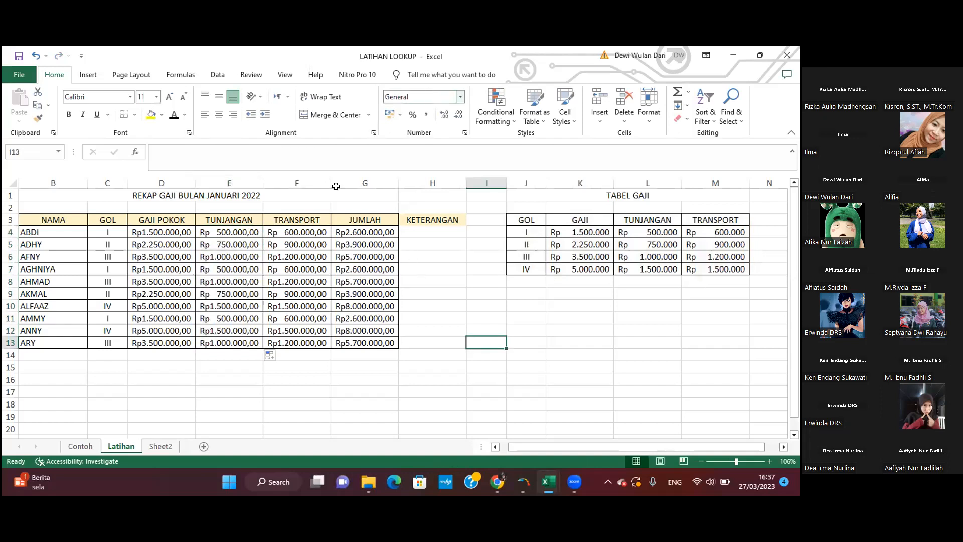
Reduce the lookup value in the VLOOKUP formula of the first TRANSPORT cell, F4, to the single cell C4.
left_click(300, 228)
key("ctrl+shift+Down")
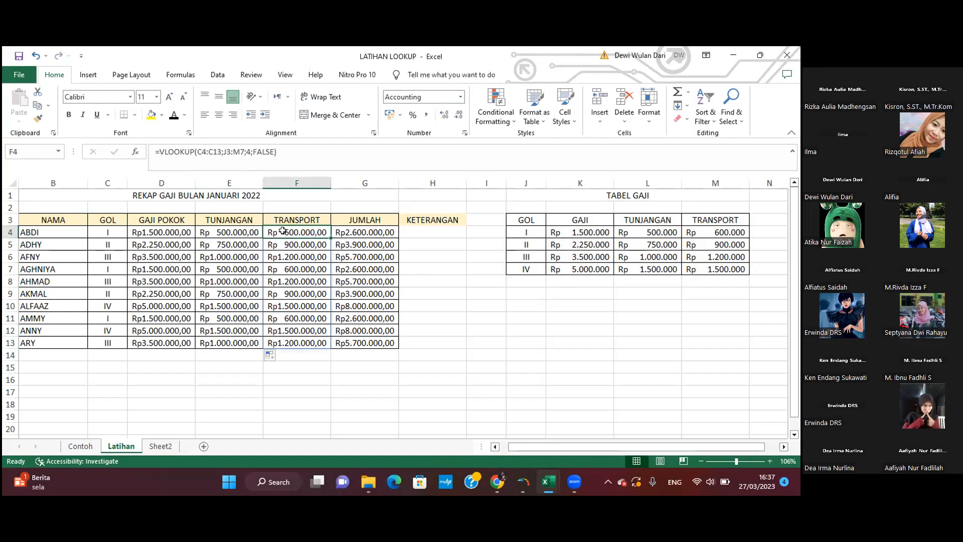
key("F2")
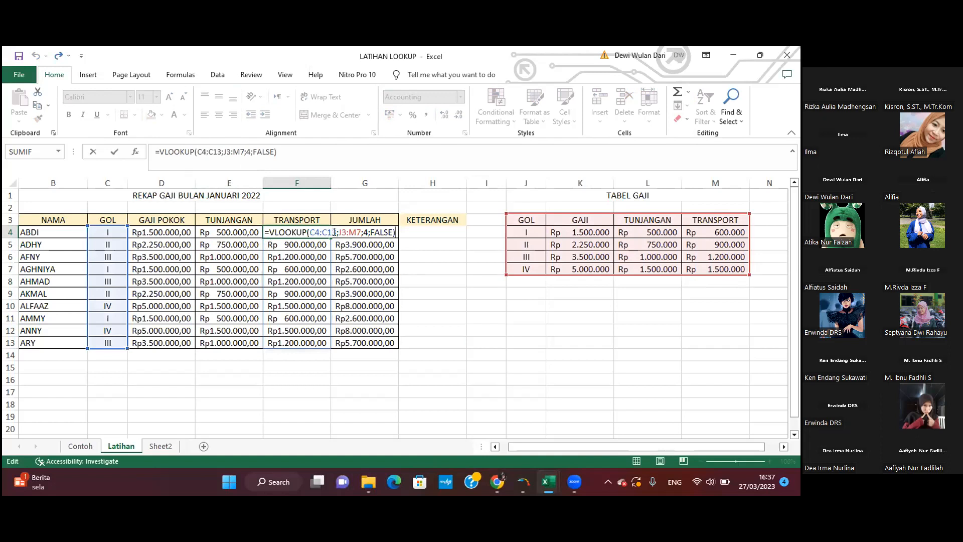
left_click(334, 232)
key("BackSpace")
key("BackSpace")
key("BackSpace")
key("BackSpace")
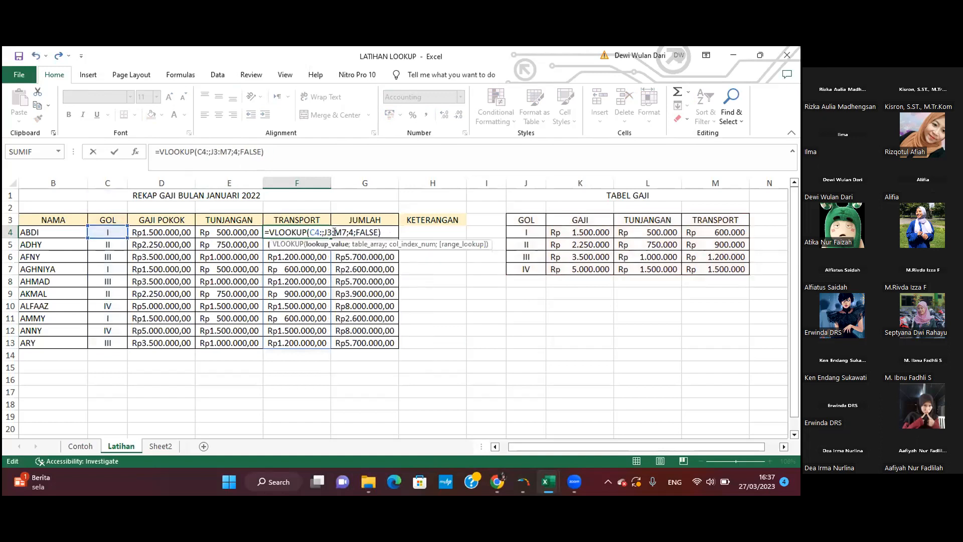
Make the table range in F4's VLOOKUP formula absolute as $J$3:$M$7 and commit the formula.
left_click_drag(344, 232, 321, 232)
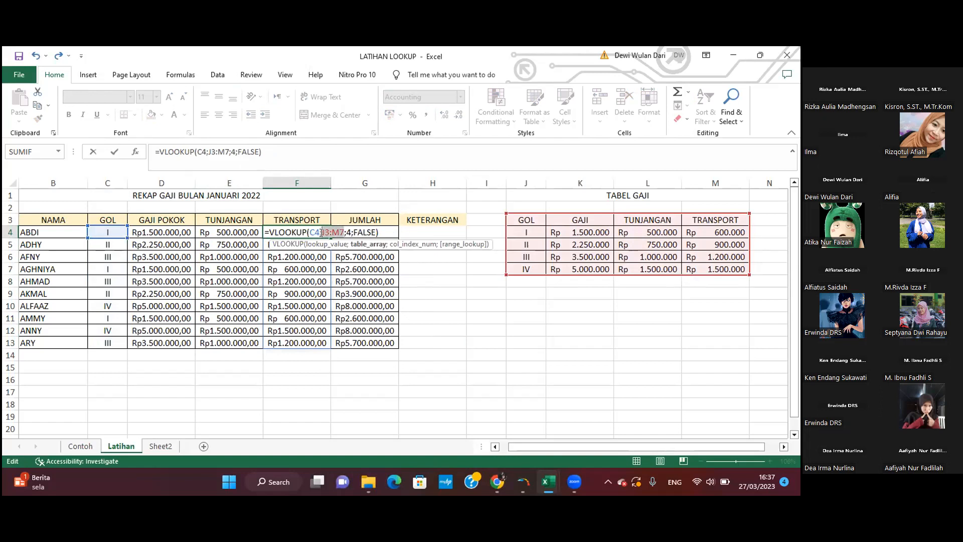
key("F4")
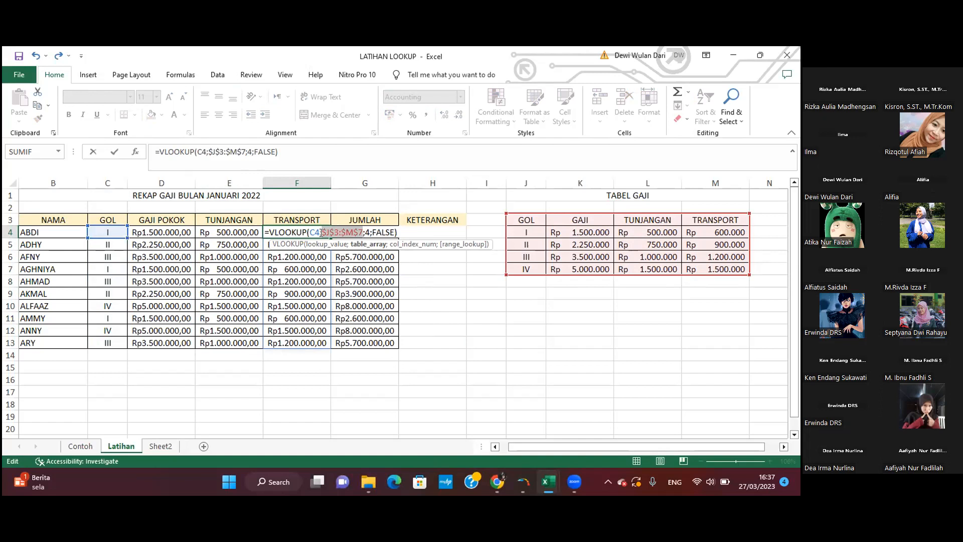
key("Return")
Copy the corrected TRANSPORT formula from F4 down to F13.
left_click(324, 233)
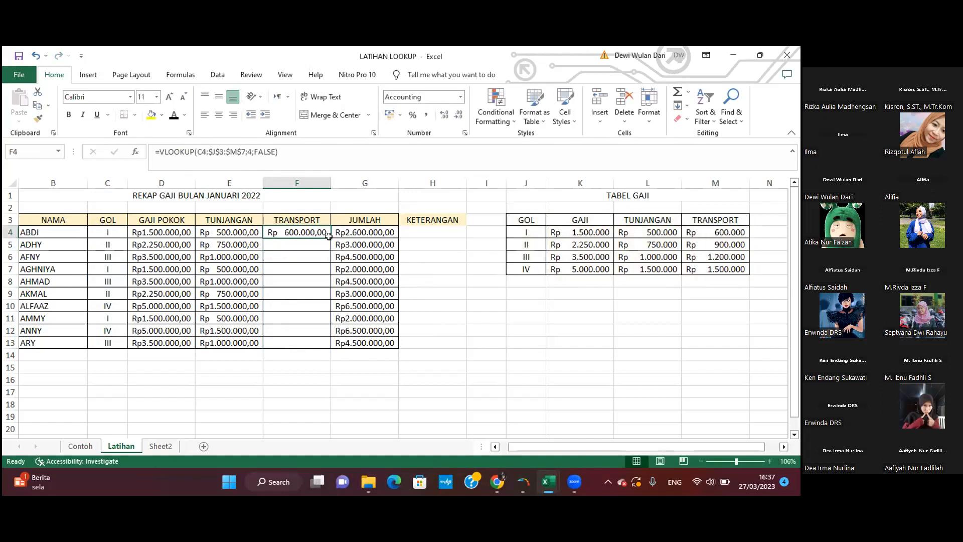
left_click_drag(327, 236, 323, 344)
left_click(315, 228)
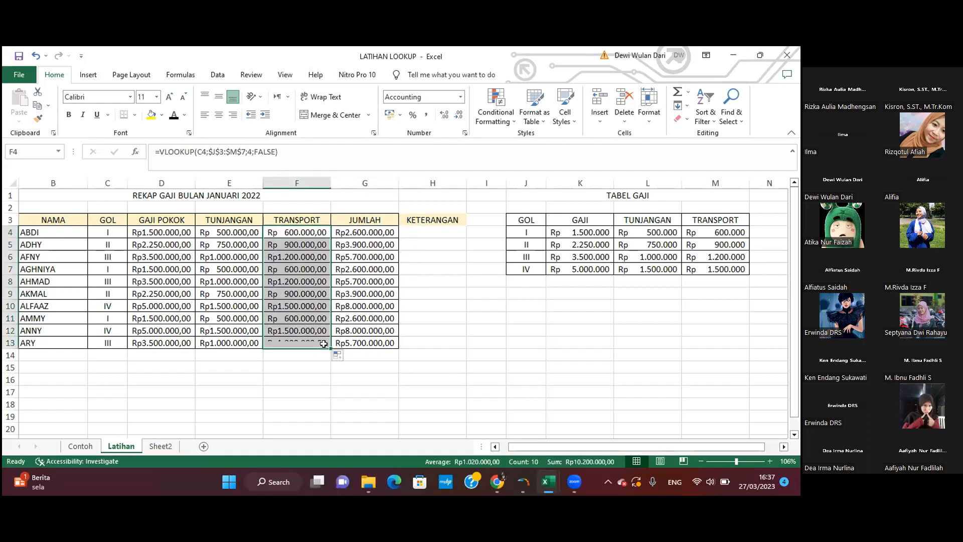
left_click(492, 334)
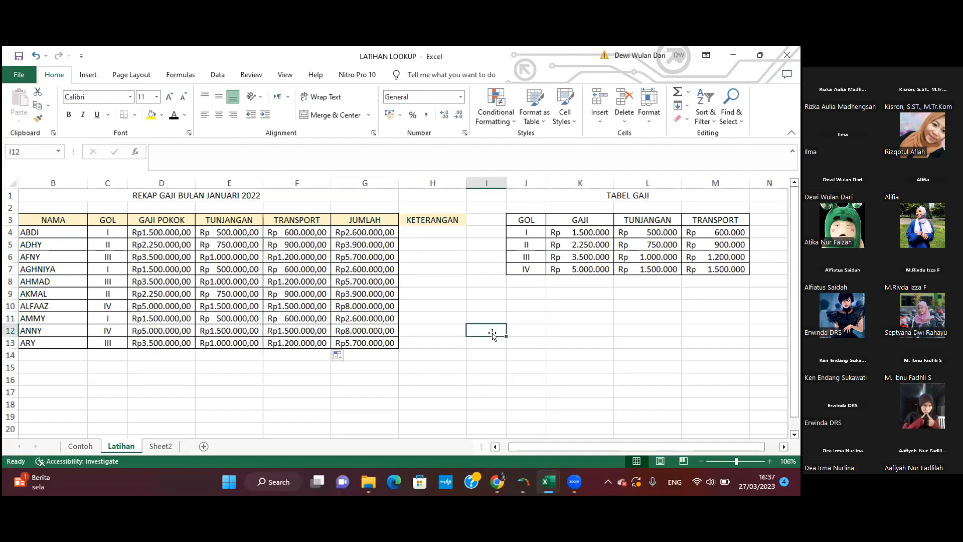
Check the formula in the first JUMLAH cell, G4.
left_click(362, 232)
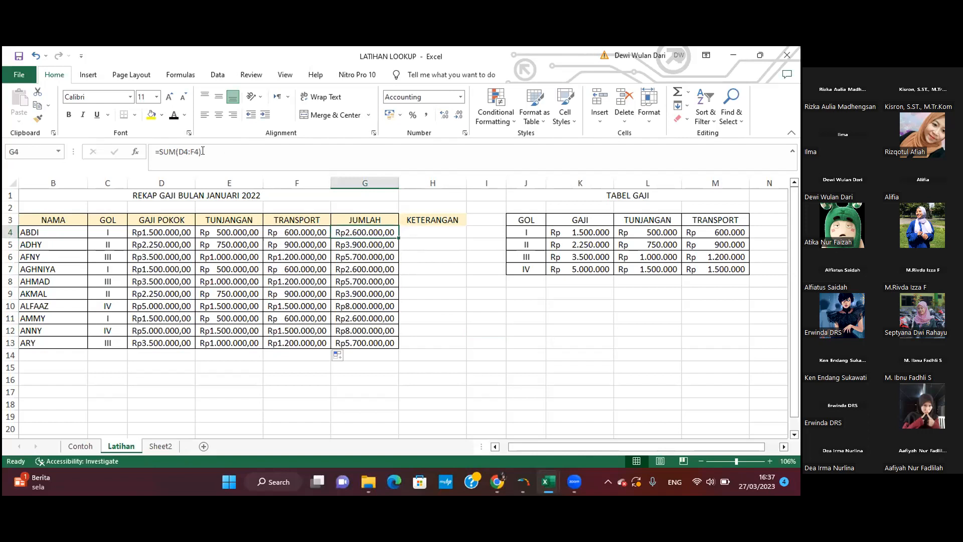
left_click(381, 66)
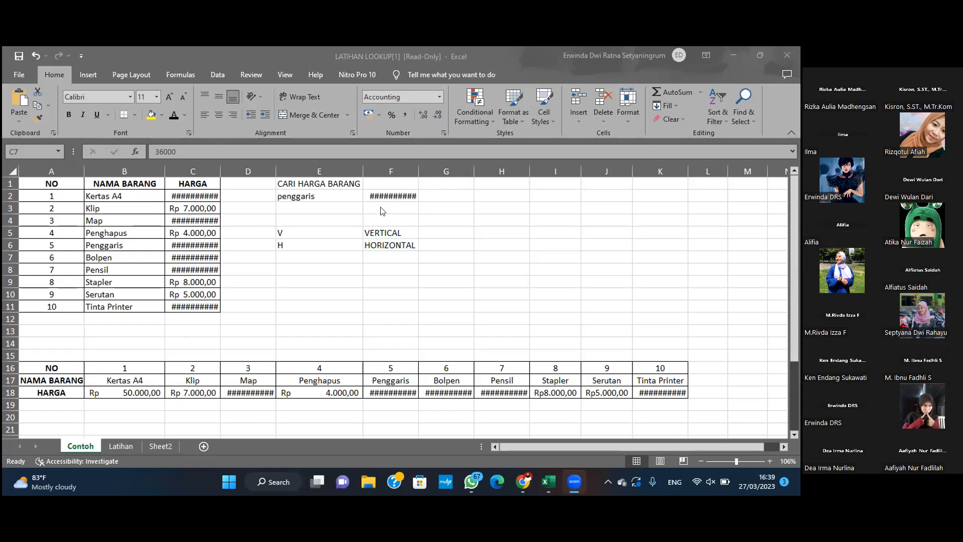
Auto-fit the width of the HARGA column C on the Contoh sheet of LATIHAN LOOKUP[1] to its prices.
left_click(193, 194)
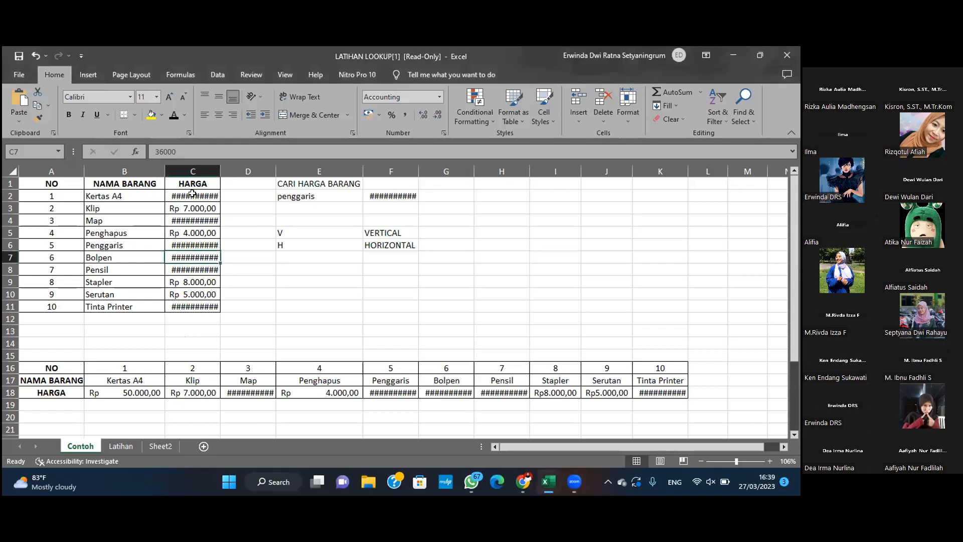
left_click(192, 195)
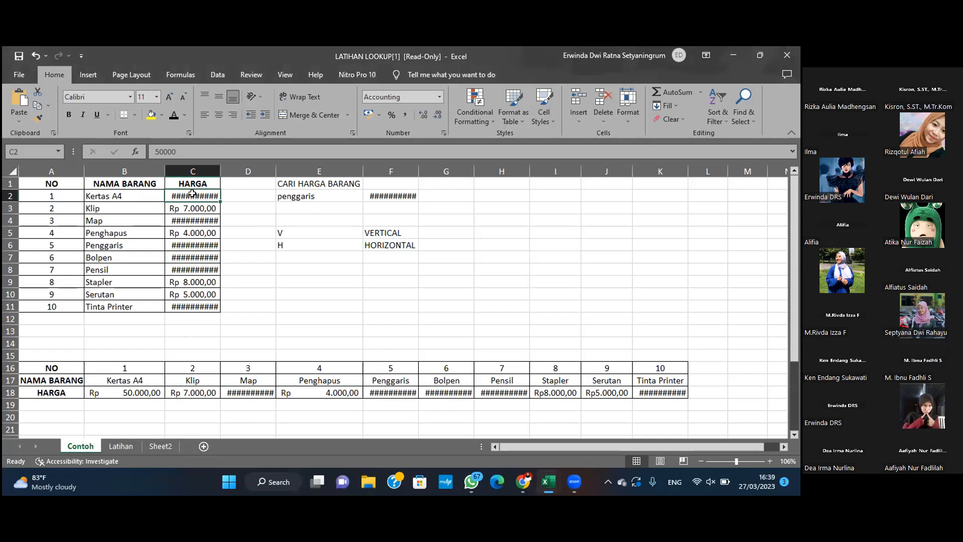
double_click(193, 194)
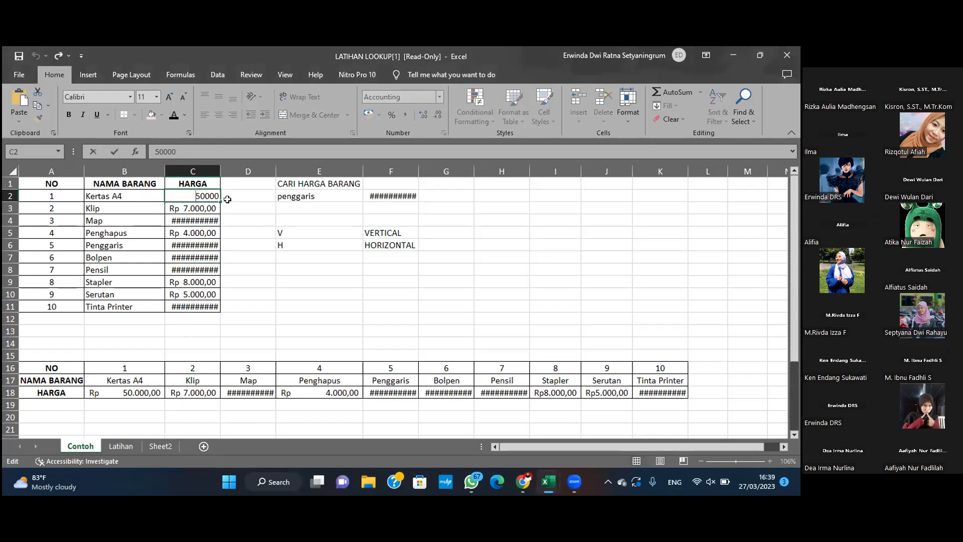
left_click(209, 163)
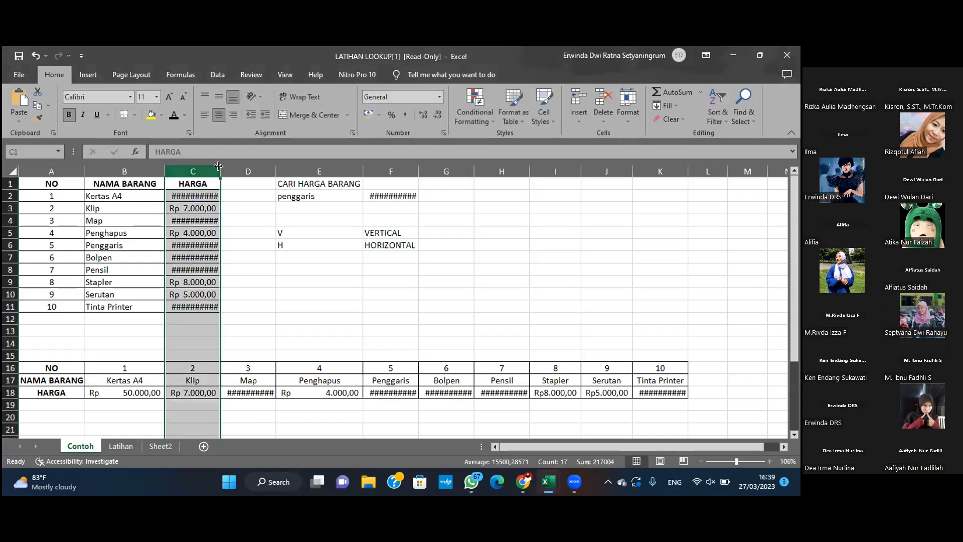
double_click(217, 164)
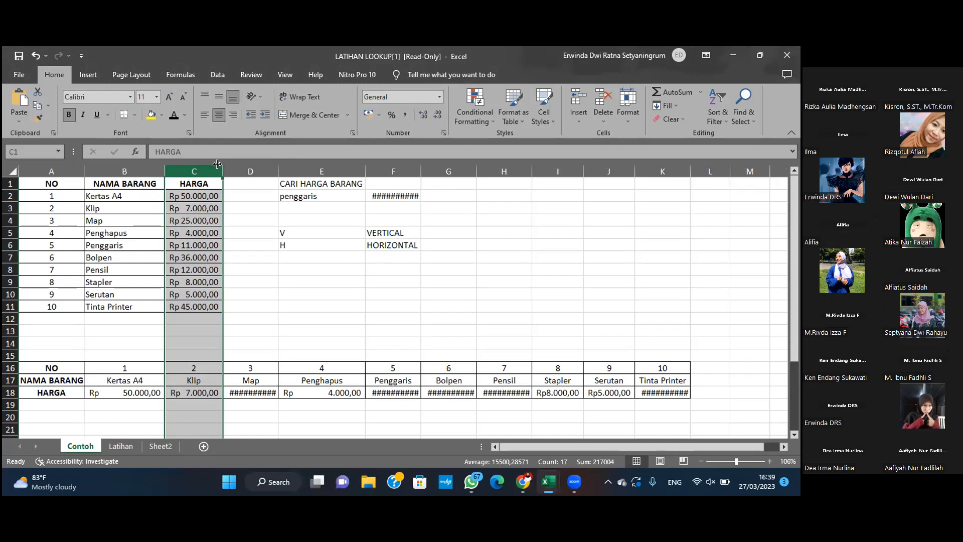
Widen columns D, F, G, H and K on the Contoh sheet to fit the prices in the horizontal HARGA row.
left_click(278, 168)
left_click_drag(277, 167, 280, 168)
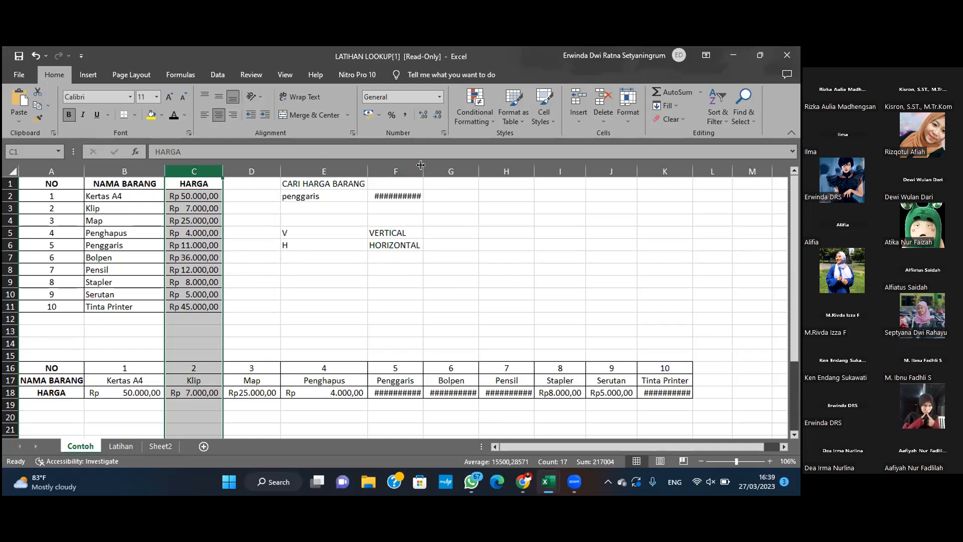
left_click_drag(420, 166, 541, 167)
left_click(479, 169)
left_click(539, 166)
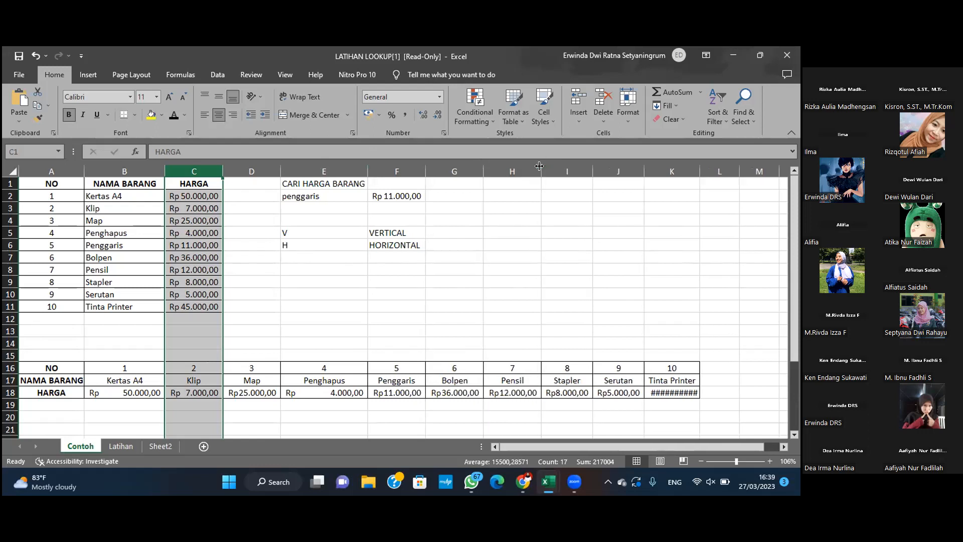
double_click(698, 166)
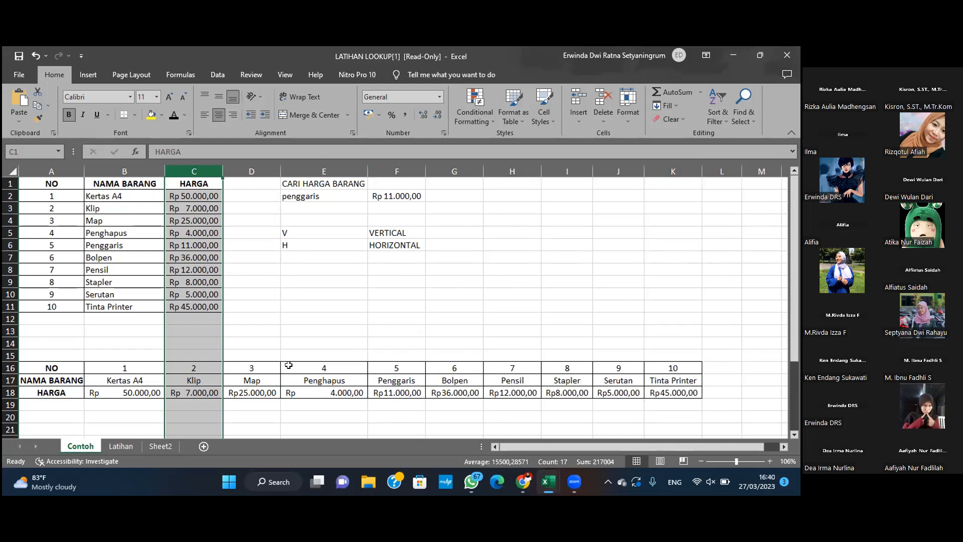
Open the Latihan sheet and check the VLOOKUP formulas in the first GAJI POKOK and TUNJANGAN cells.
left_click(122, 447)
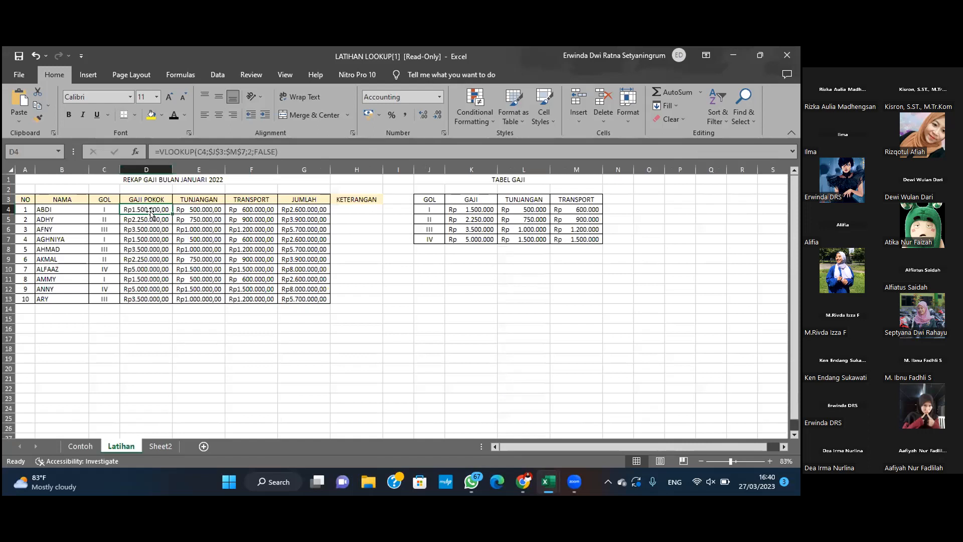
left_click(220, 211)
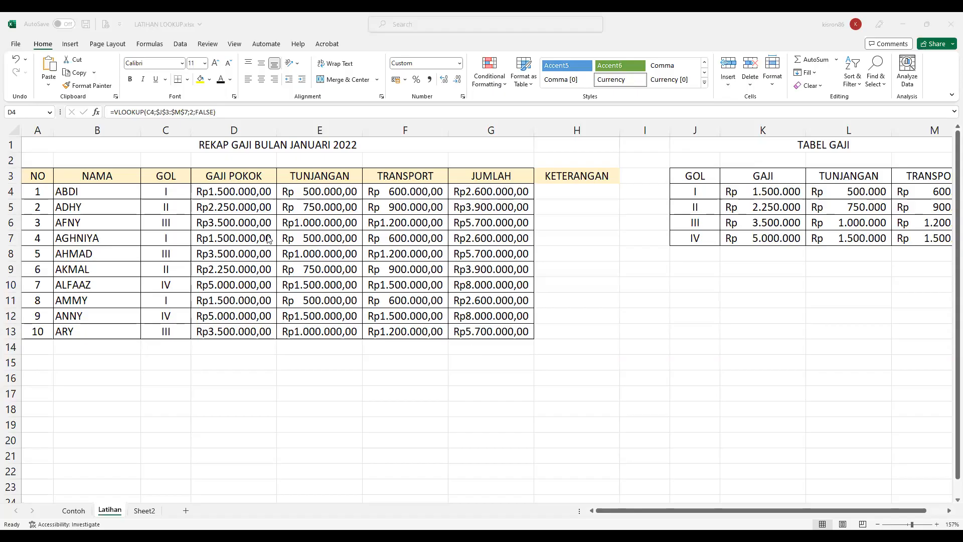
Clear the GAJI POKOK through JUMLAH results in D4:G13 of the salary recap in LATIHAN LOOKUP.xlsx.
left_click(244, 189)
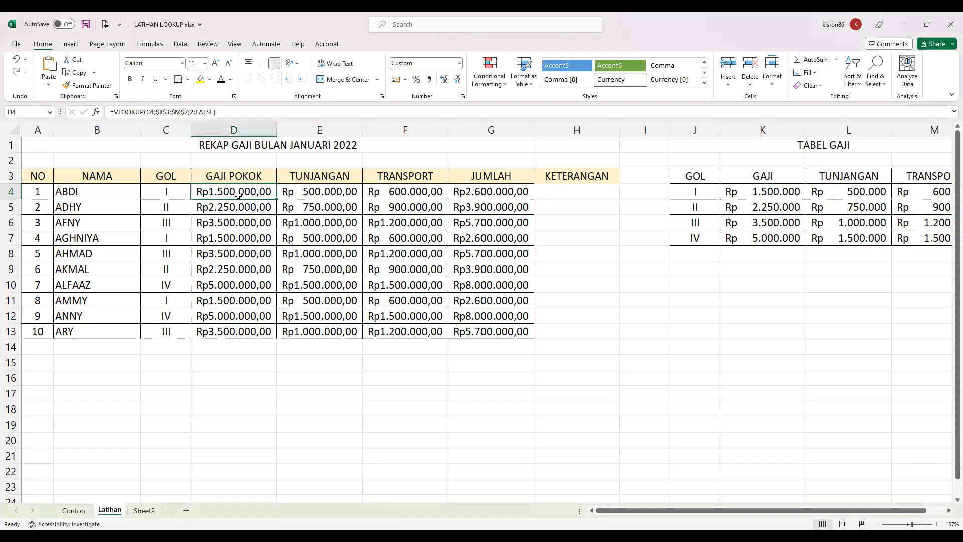
key("ctrl+c")
key("Escape")
left_click_drag(230, 191, 514, 332)
key("Delete")
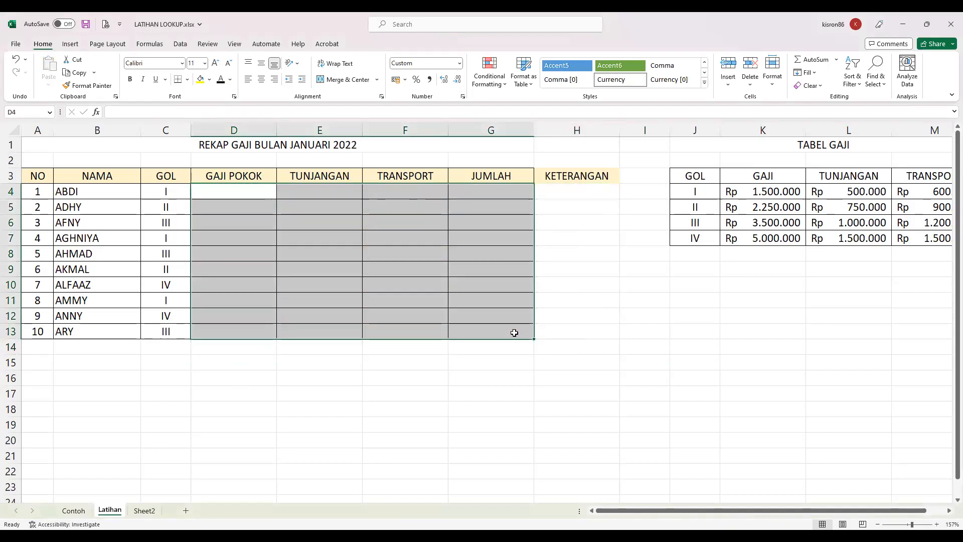
left_click(230, 191)
type("=")
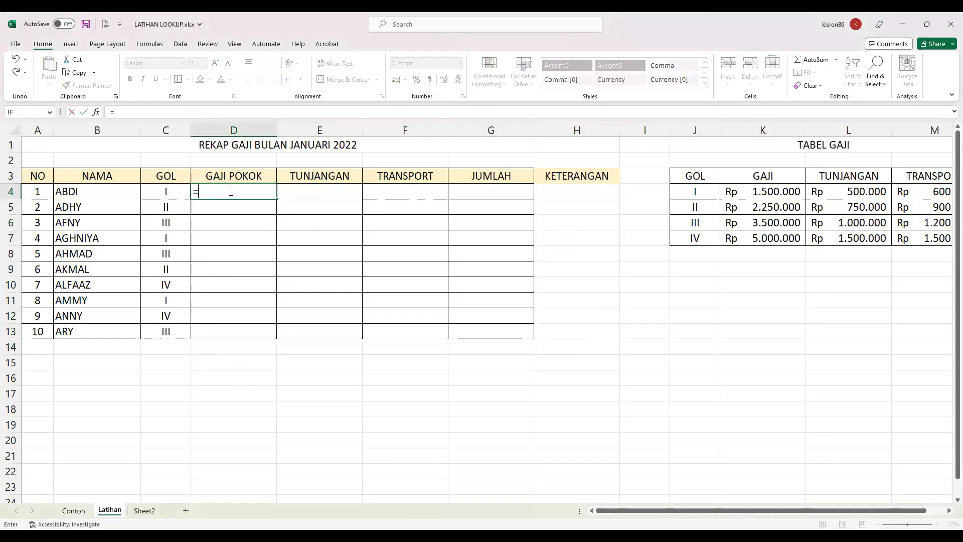
type("vl")
key("Tab")
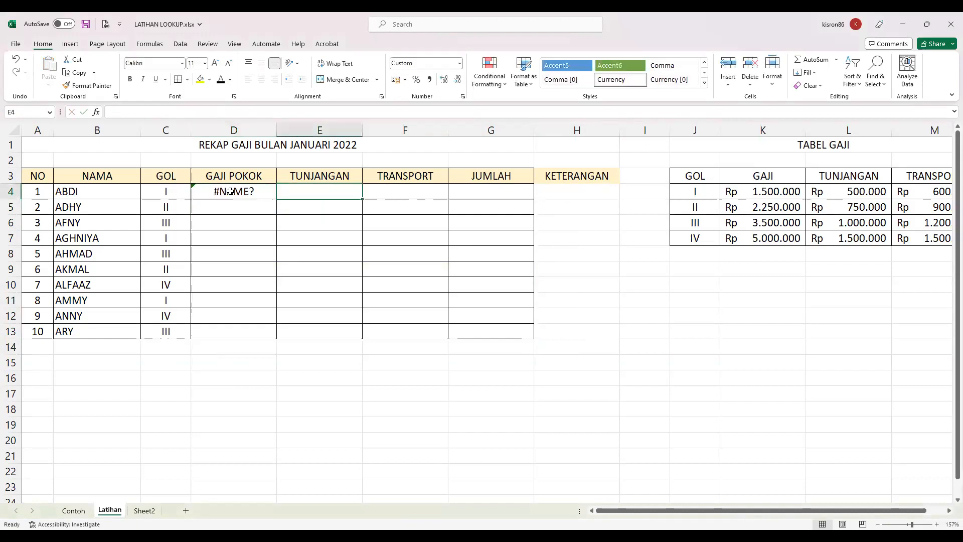
Enter =VLOOKUP(C4;$J$3:$M$7;2;TRUE) in GAJI POKOK cell D4 and fill it down through D13.
left_click(230, 191)
type("=")
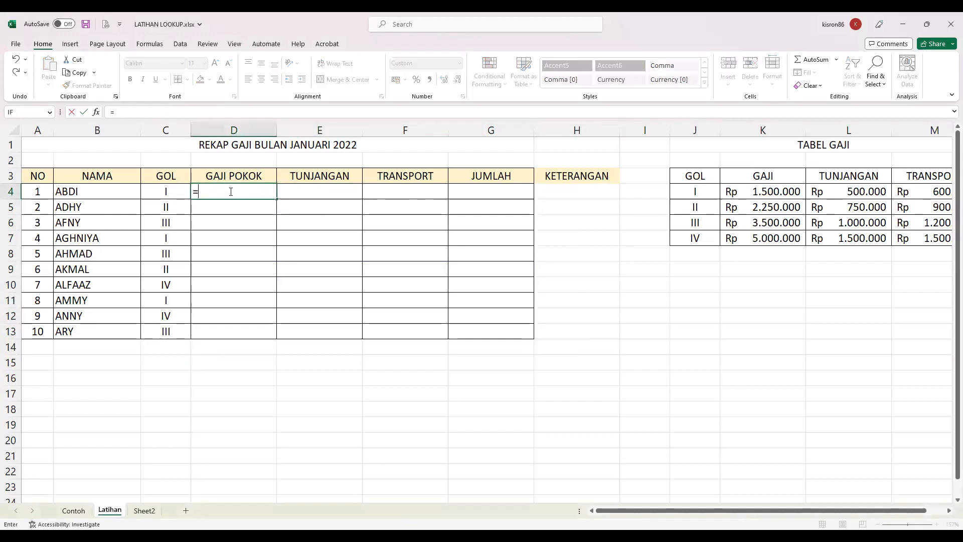
type("vlookup(")
left_click(161, 195)
type(";")
left_click(695, 175)
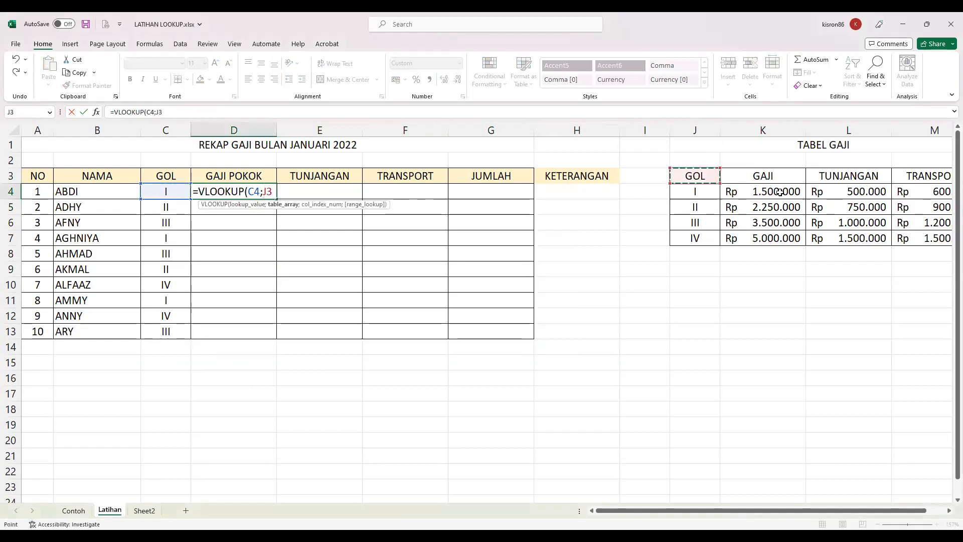
left_click(900, 232, "shift")
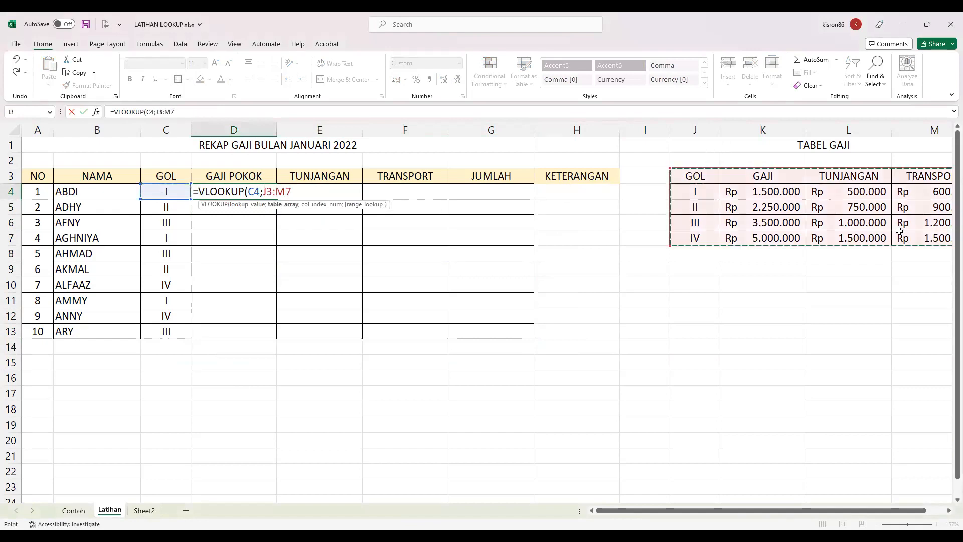
key("F4")
type(";")
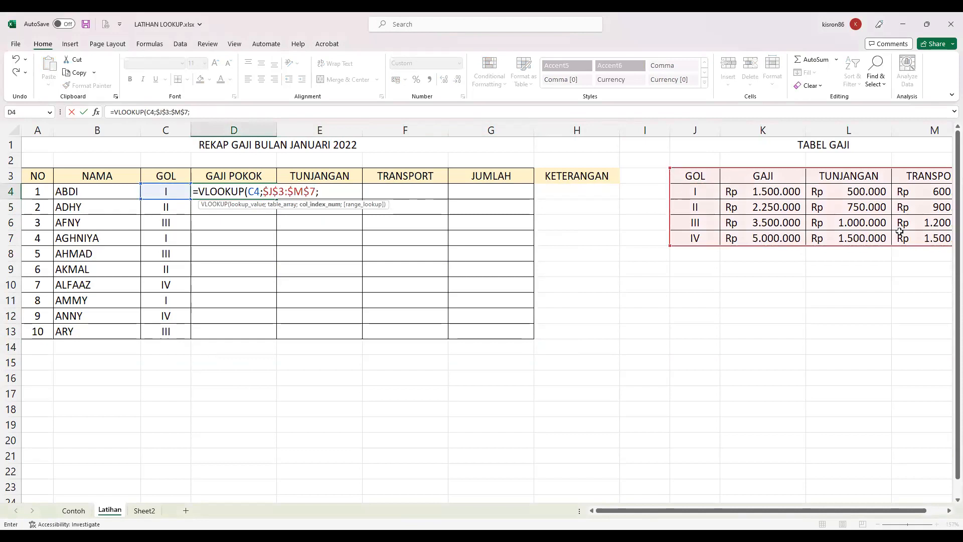
type("2;TRUE")
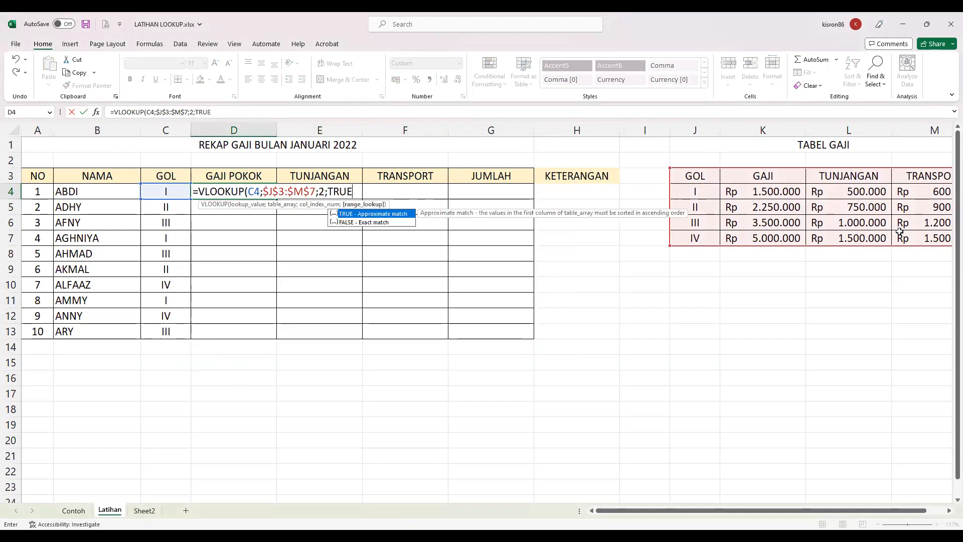
type(";")
key("BackSpace")
key("Return")
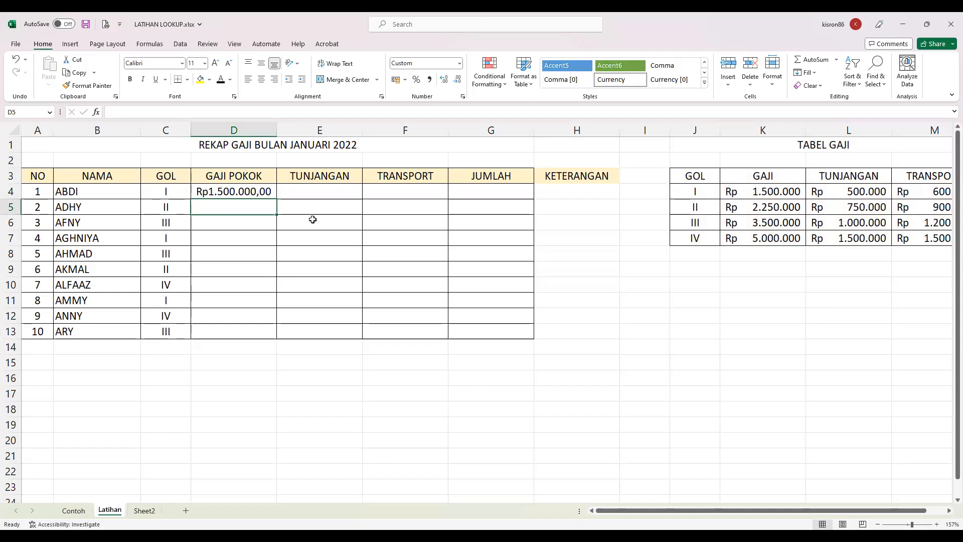
left_click(228, 189)
left_click_drag(276, 199, 276, 338)
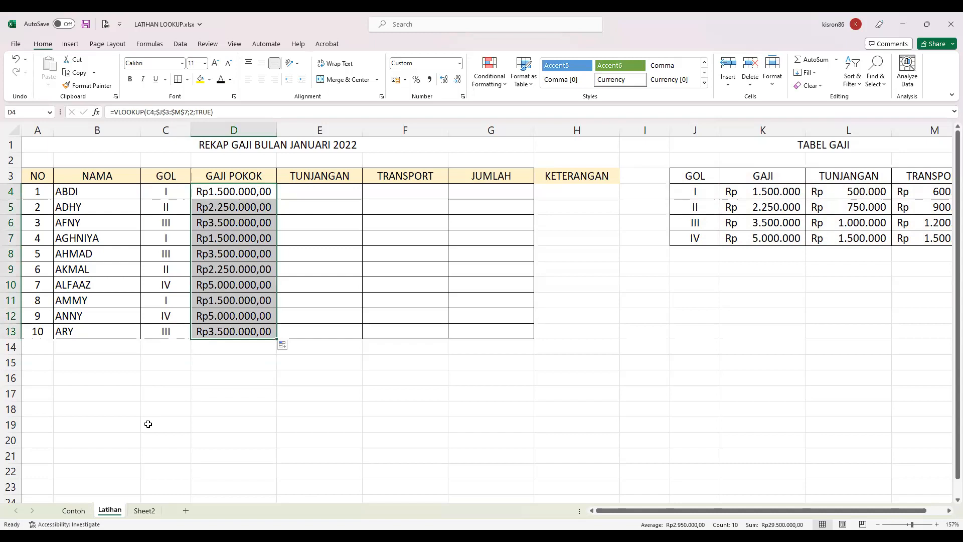
On the Contoh sheet, change the range_lookup argument of the VLOOKUP in F2 to TRUE.
left_click(74, 511)
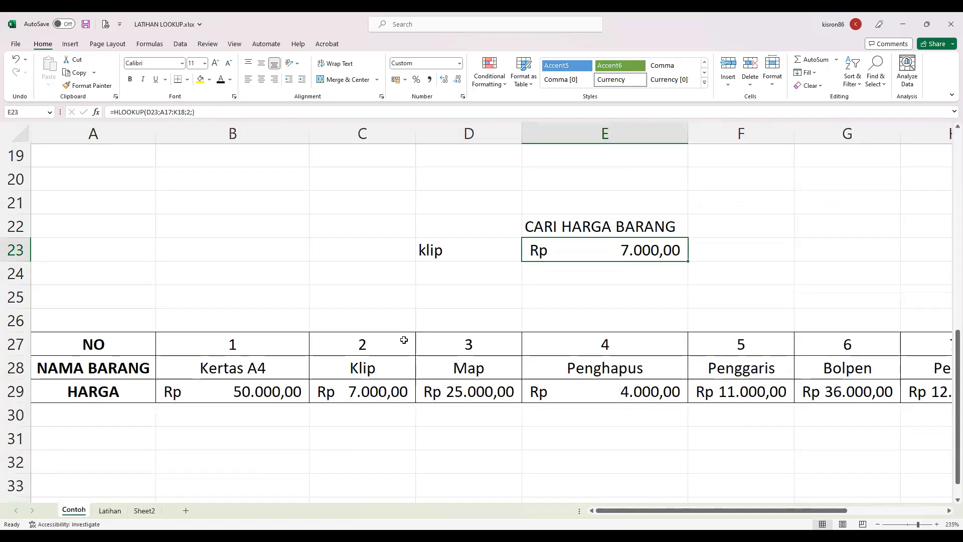
scroll(404, 340, "up", 2)
scroll(404, 339, "up", 5)
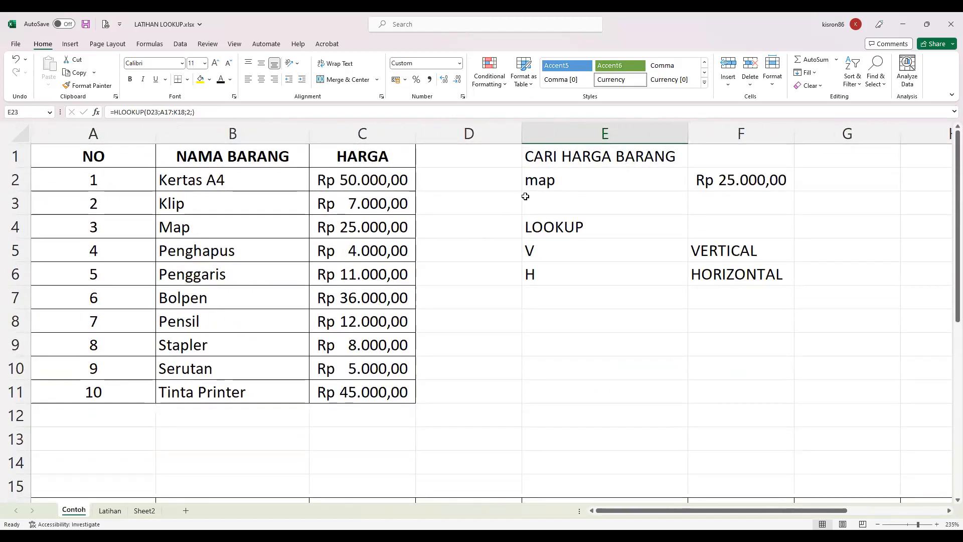
left_click(722, 181)
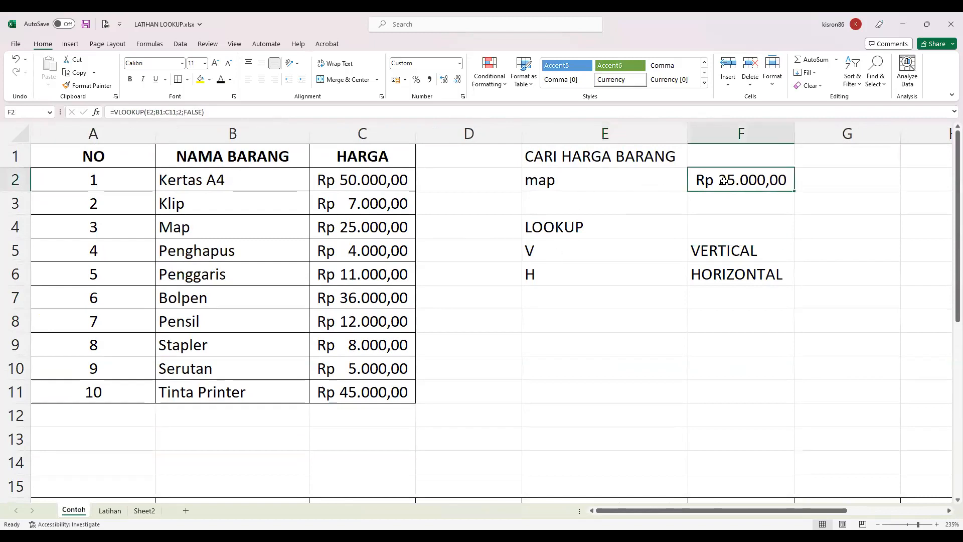
left_click(204, 112)
key("BackSpace")
key("BackSpace")
key("BackSpace")
key("BackSpace")
key("BackSpace")
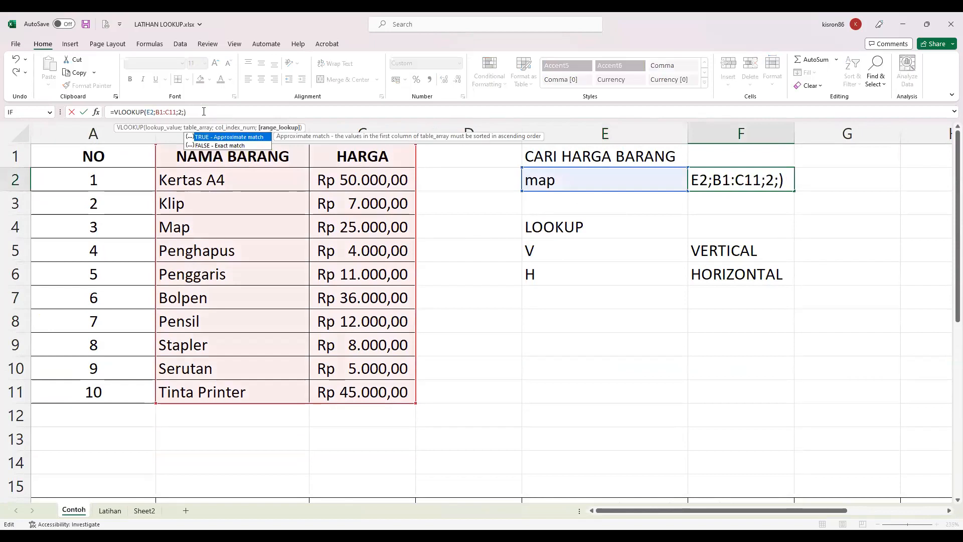
key("Tab")
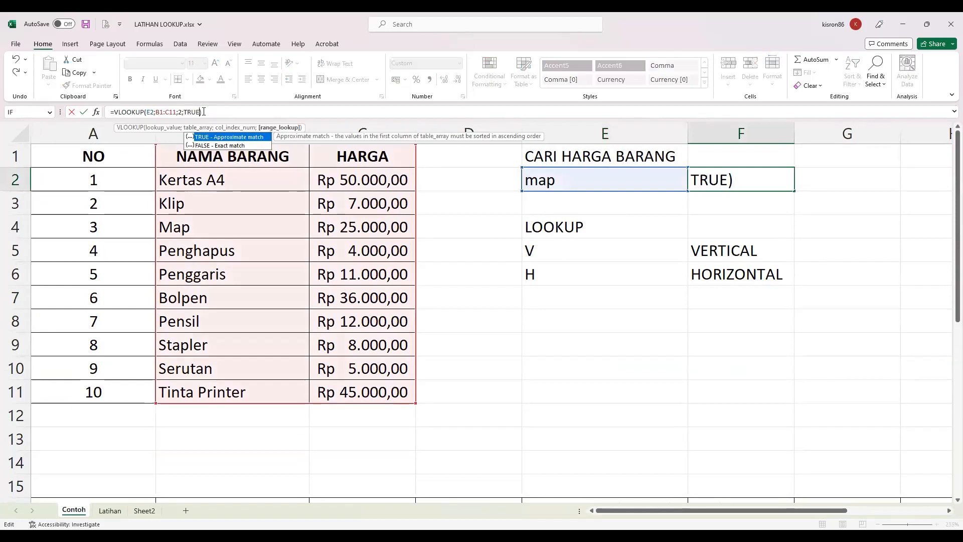
key("Return")
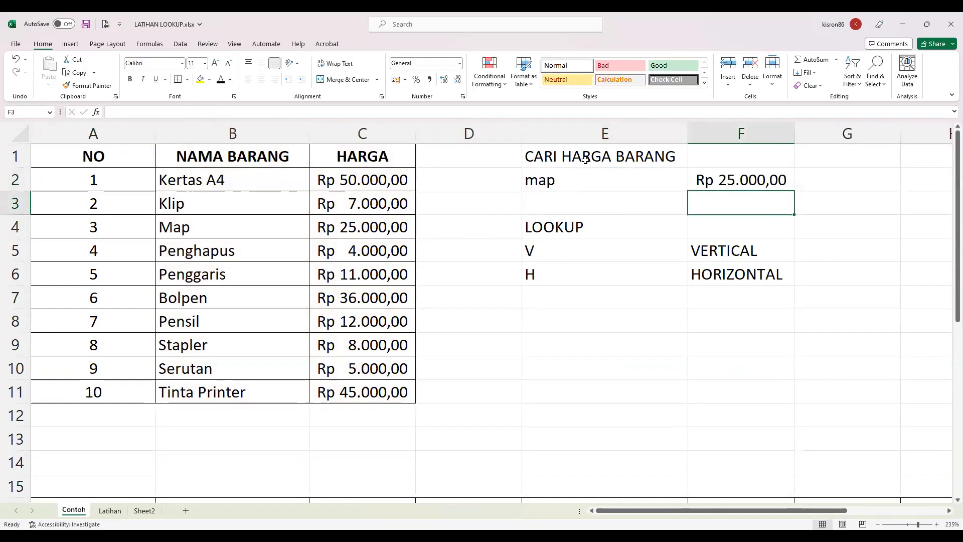
Test the approximate-match lookup by entering pen in E2 and check the price formula in F2.
left_click(564, 179)
type("pen")
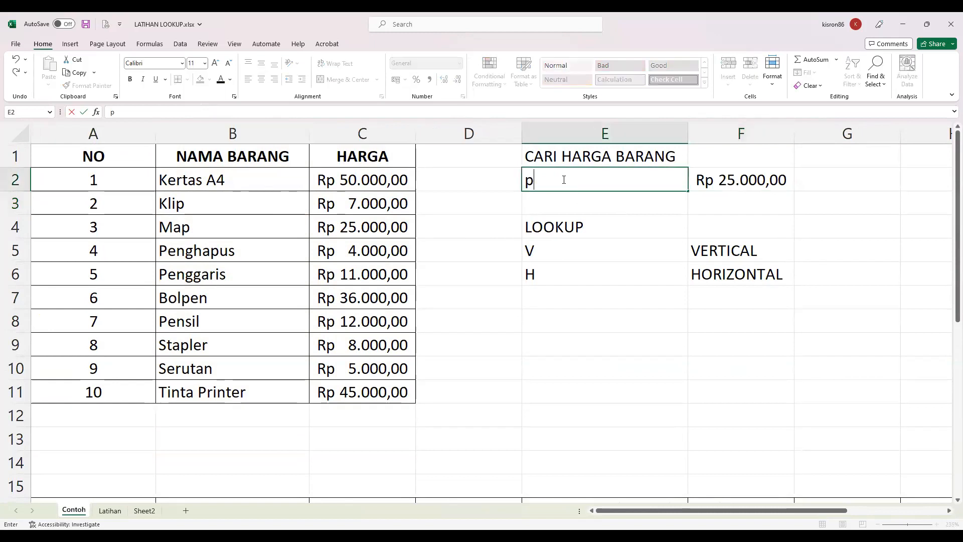
key("Return")
left_click(564, 180)
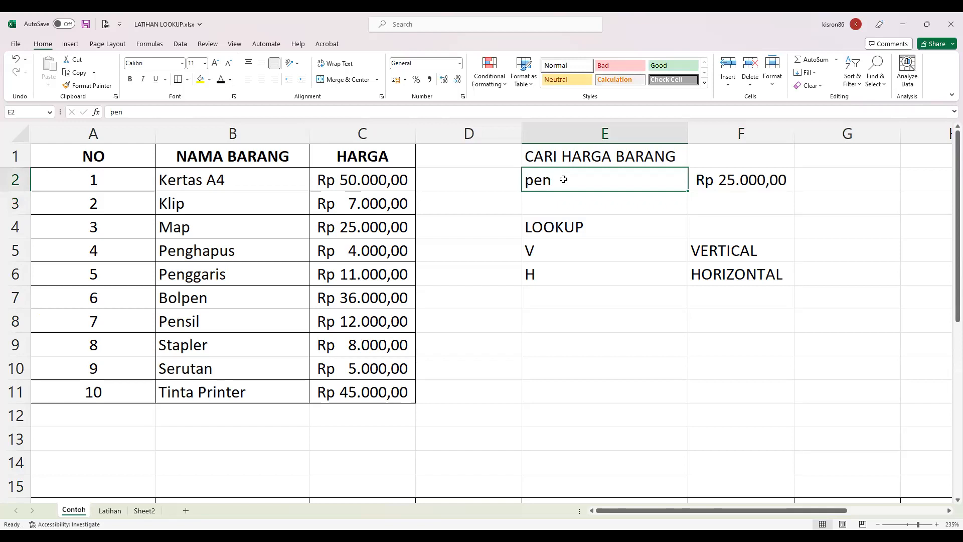
key("Right")
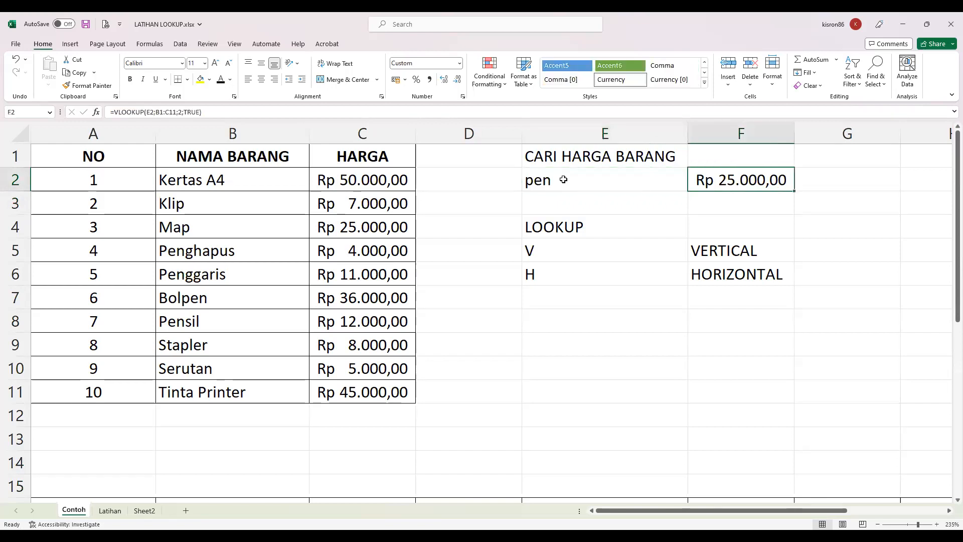
Try the partial item name a4 as the lookup value in E2.
left_click(564, 179)
type("a4")
key("Return")
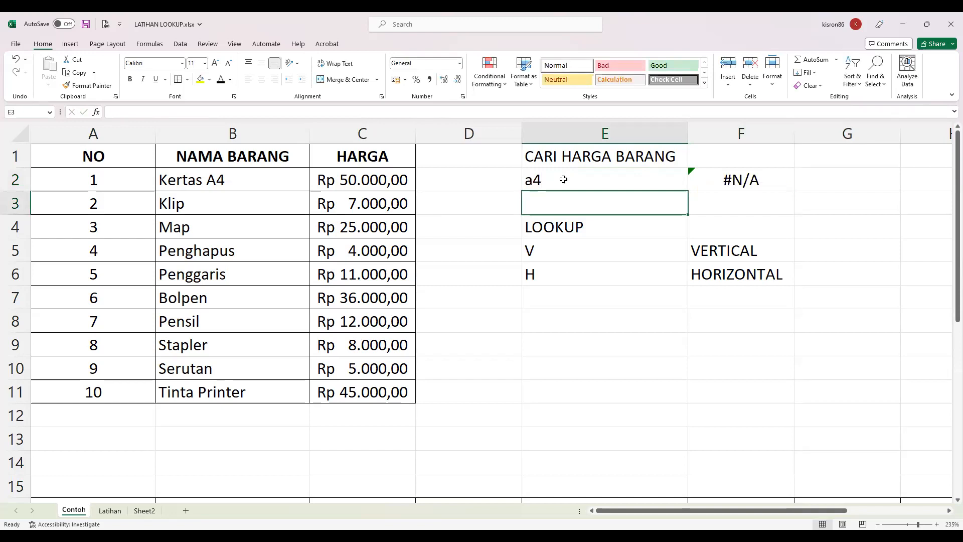
Replace the lookup value in E2 with tin and compare it with the price formula in F2.
left_click(563, 180)
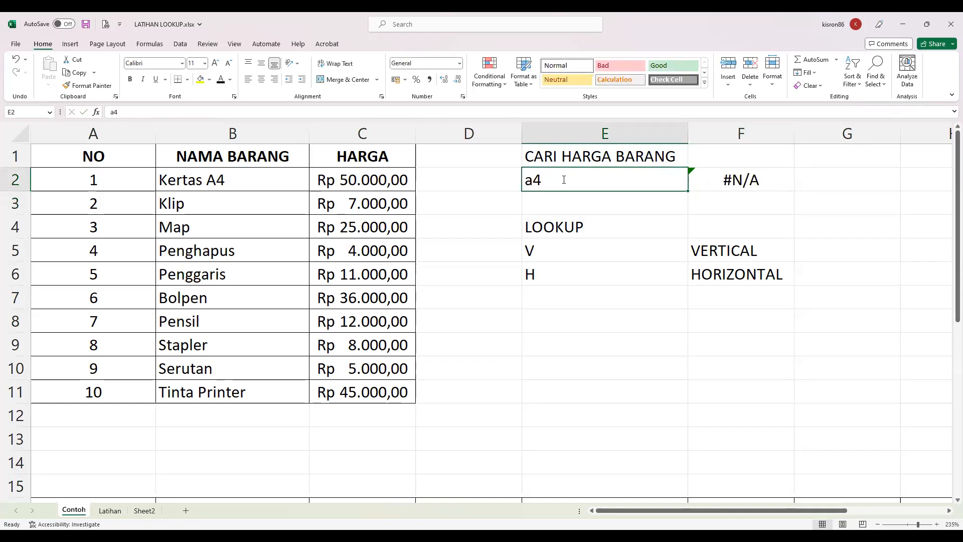
key("BackSpace")
type("tin")
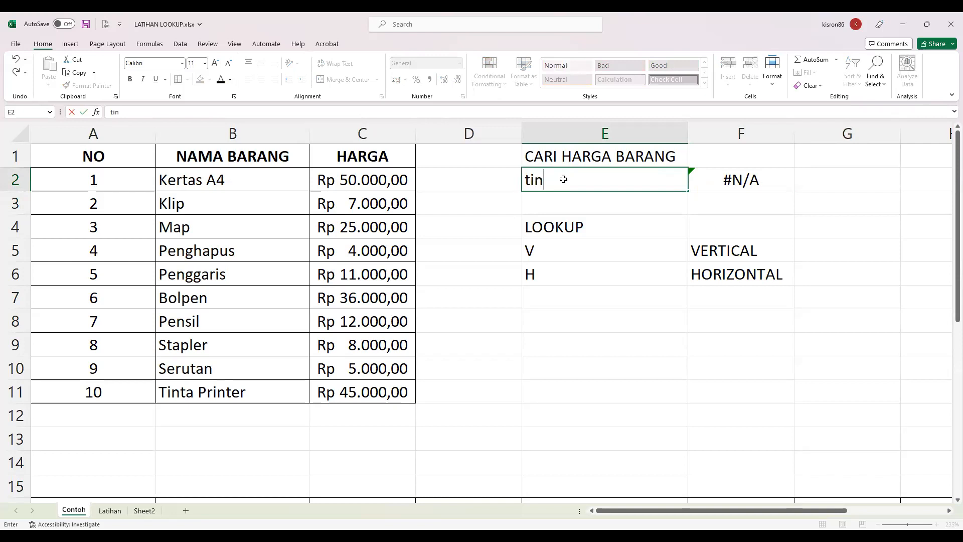
key("Return")
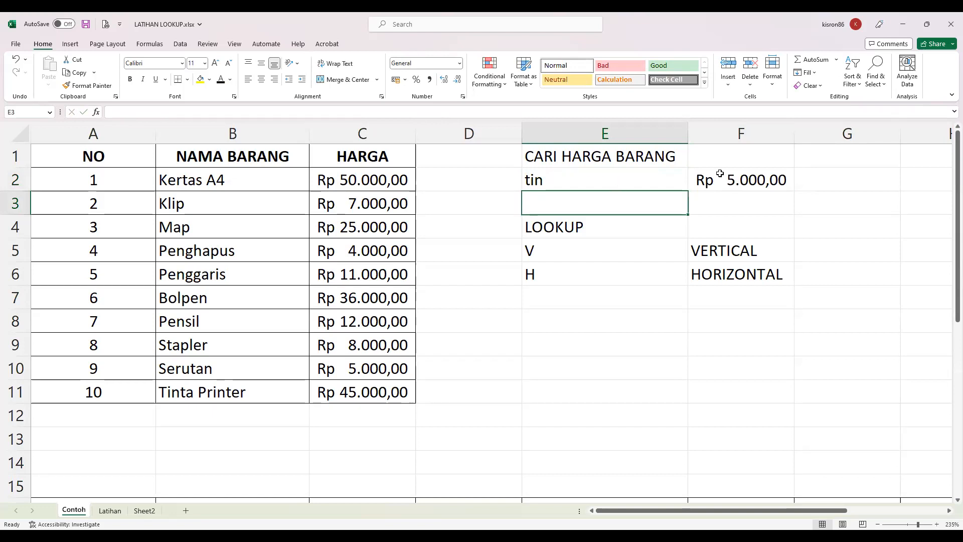
left_click(723, 173)
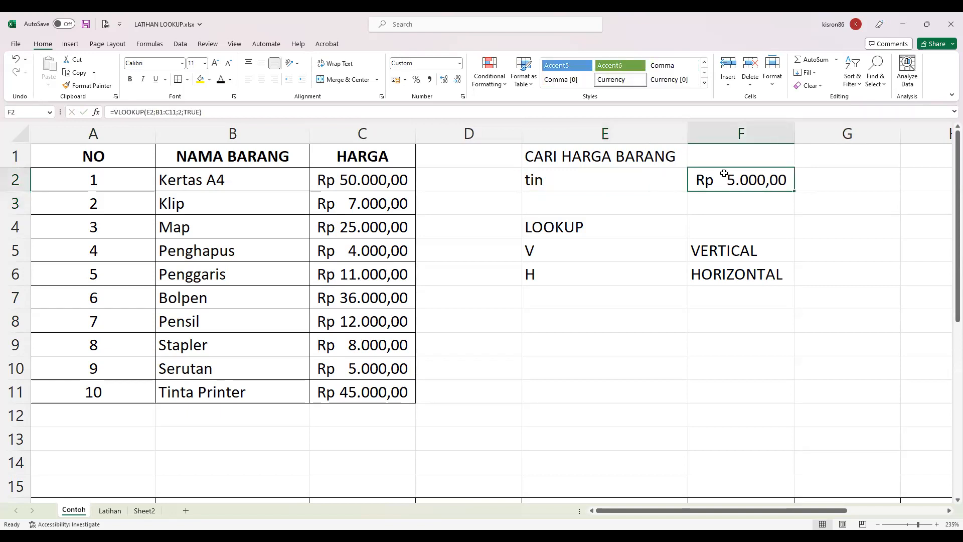
left_click(555, 179)
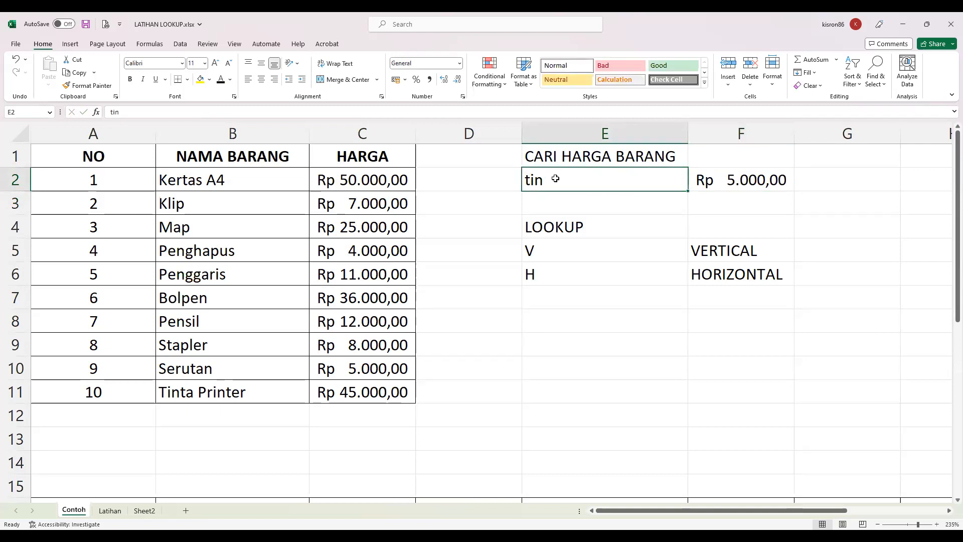
left_click(720, 177)
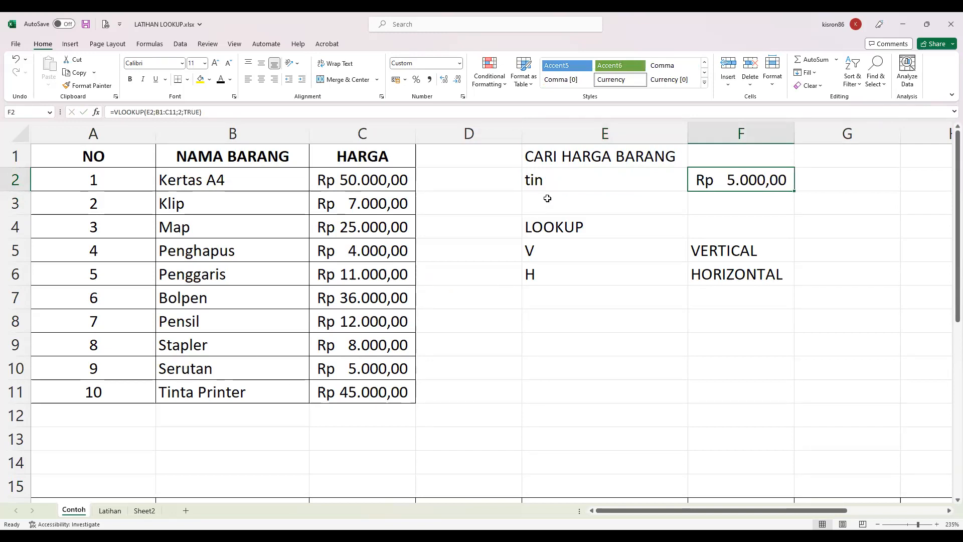
Test the lookup with the misspelled item name serutin in E2.
left_click(559, 181)
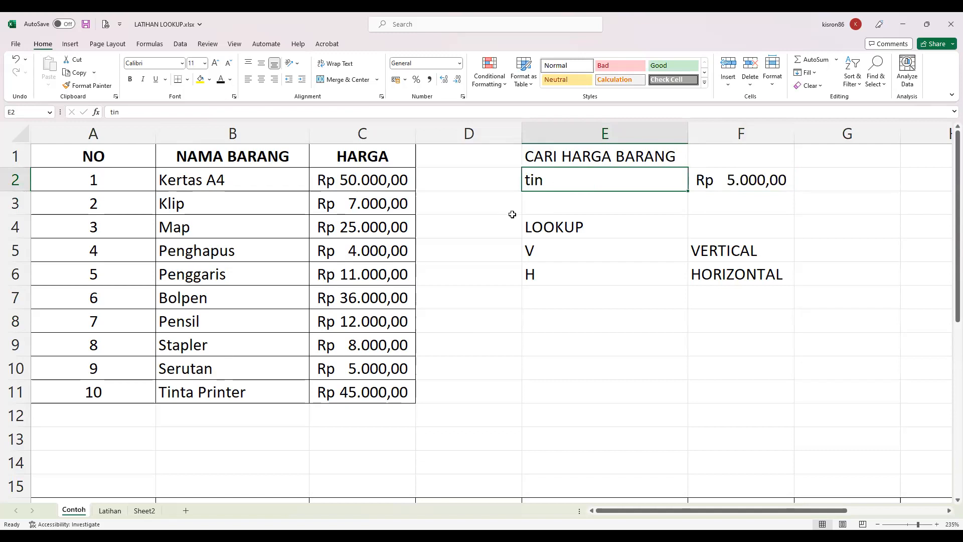
type("serui")
key("BackSpace")
type("tin")
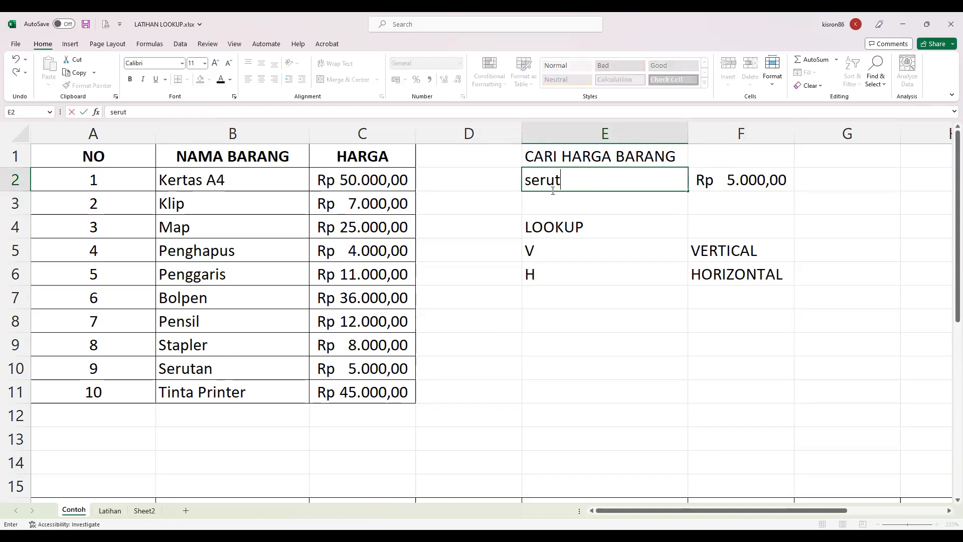
key("Return")
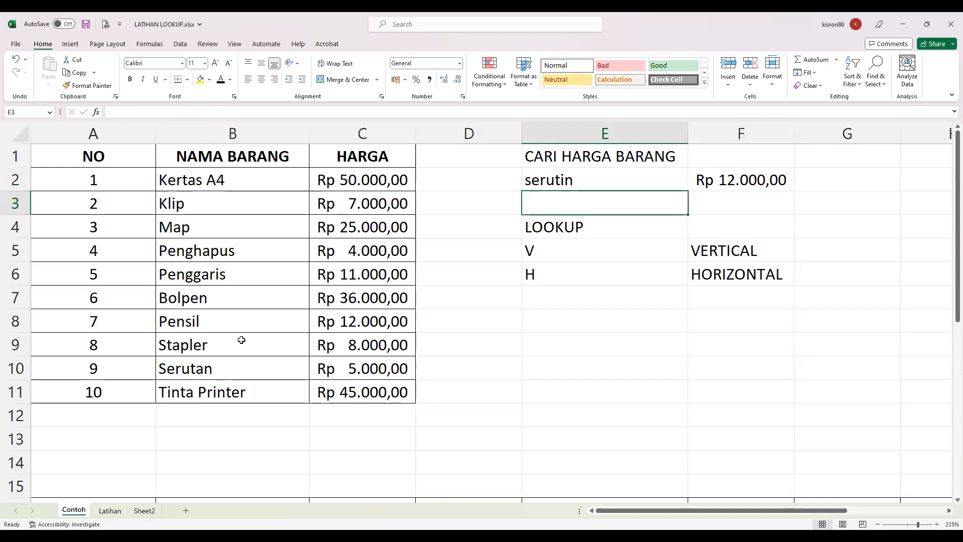
Return the lookup value in E2 to tin and recheck the price formula in F2.
left_click(552, 178)
type("tin")
key("Return")
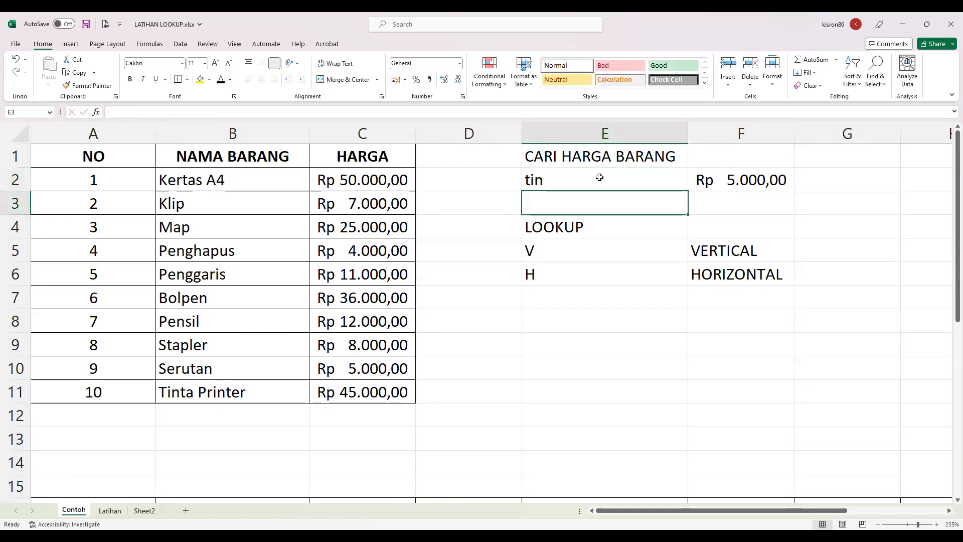
left_click(694, 182)
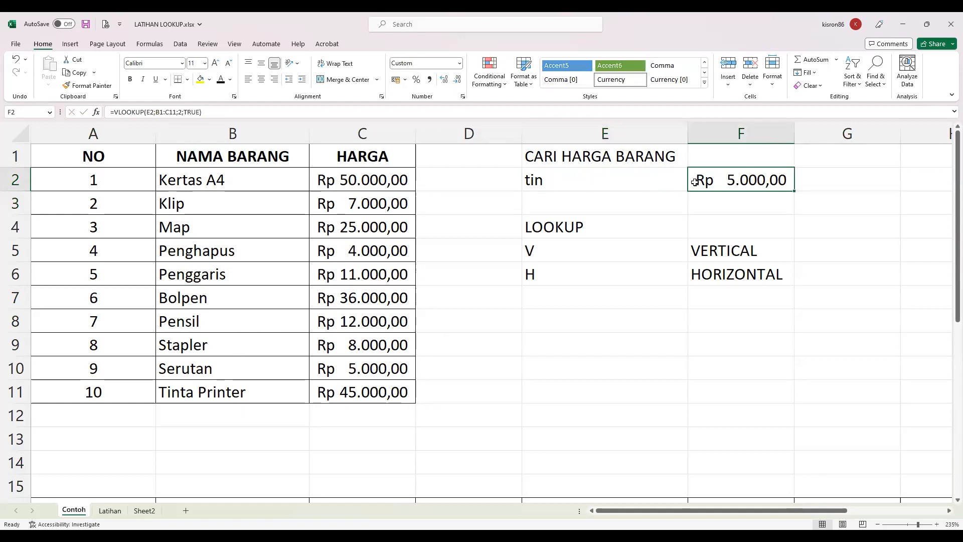
left_click(554, 182)
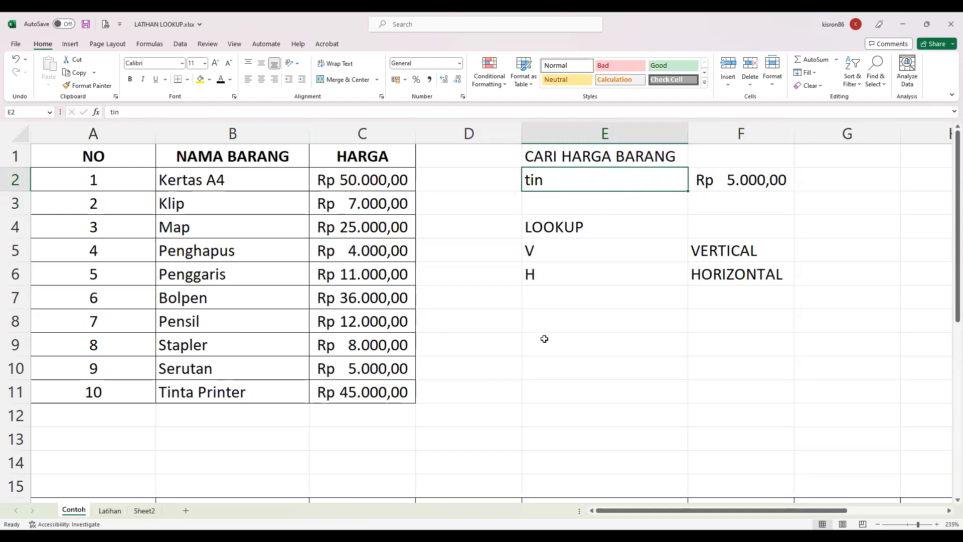
Set the range_lookup argument of the VLOOKUP in F2 to FALSE for an exact match.
left_click(726, 177)
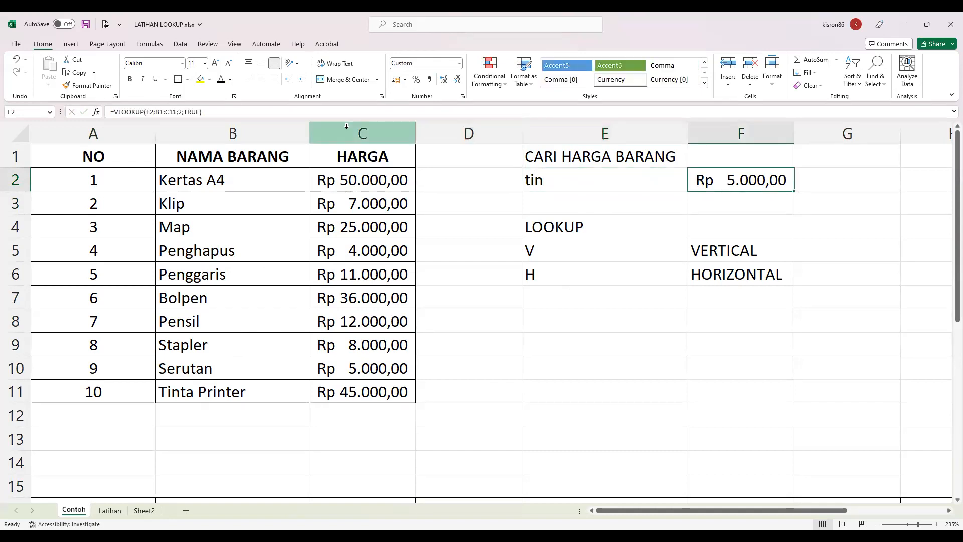
left_click(200, 112)
key("BackSpace")
key("BackSpace")
key("BackSpace")
key("BackSpace")
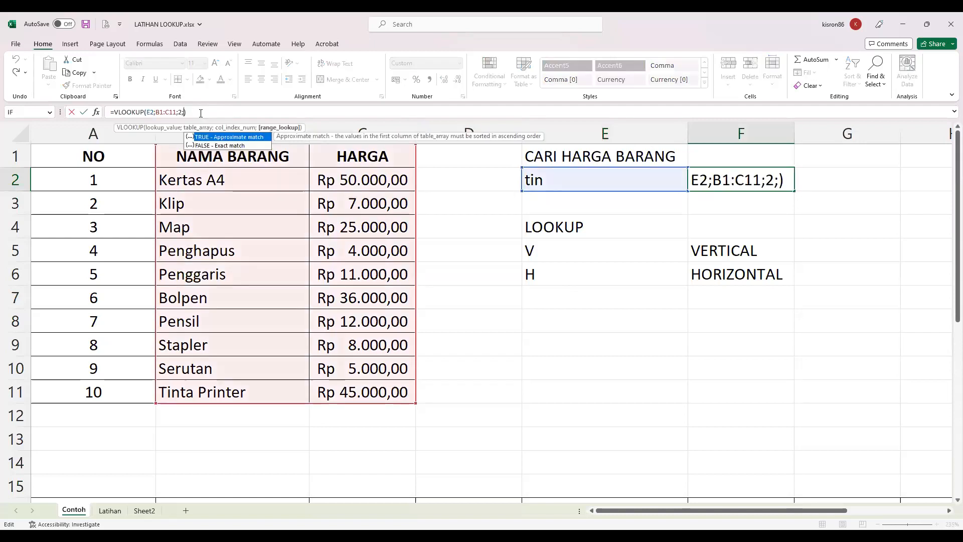
type("FALSE")
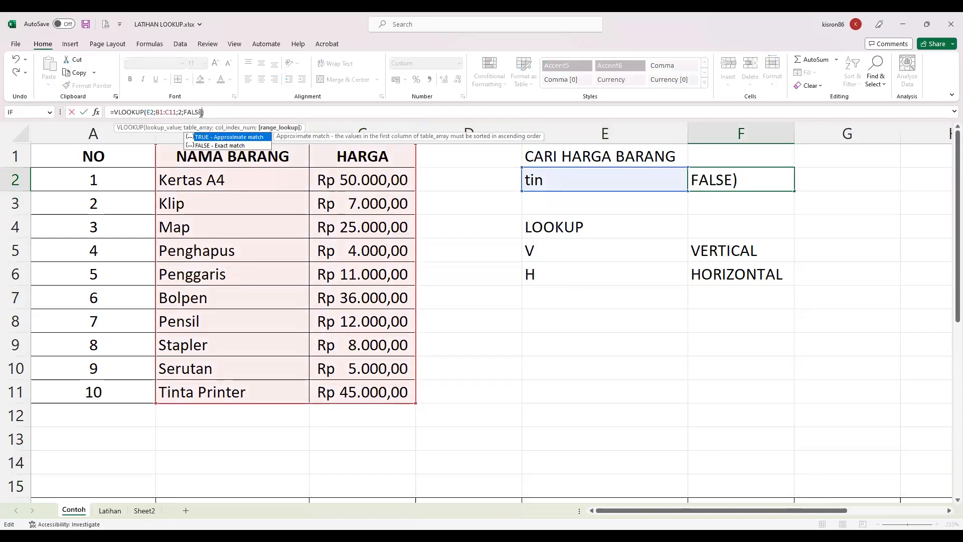
key("Return")
Enter MAP as the item name to look up in E2.
left_click(617, 177)
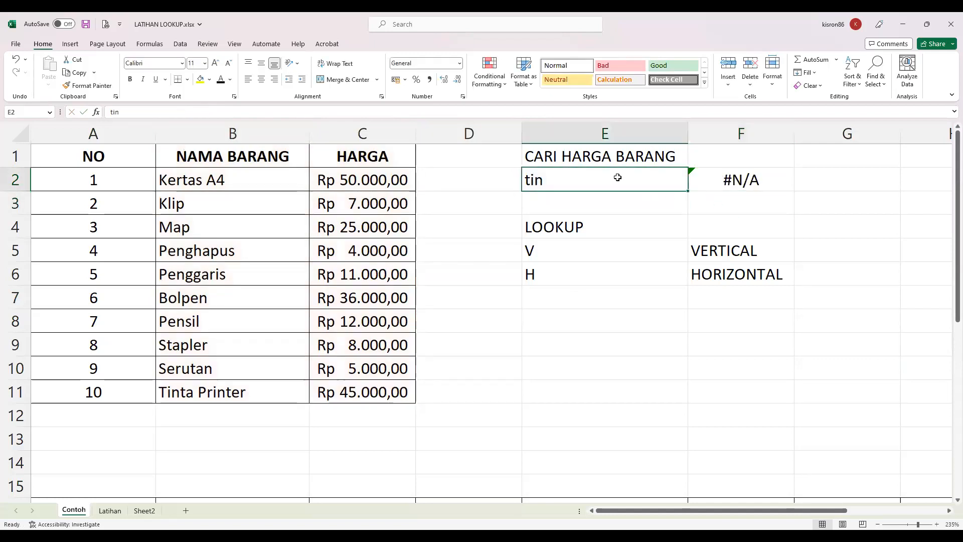
type("MAP")
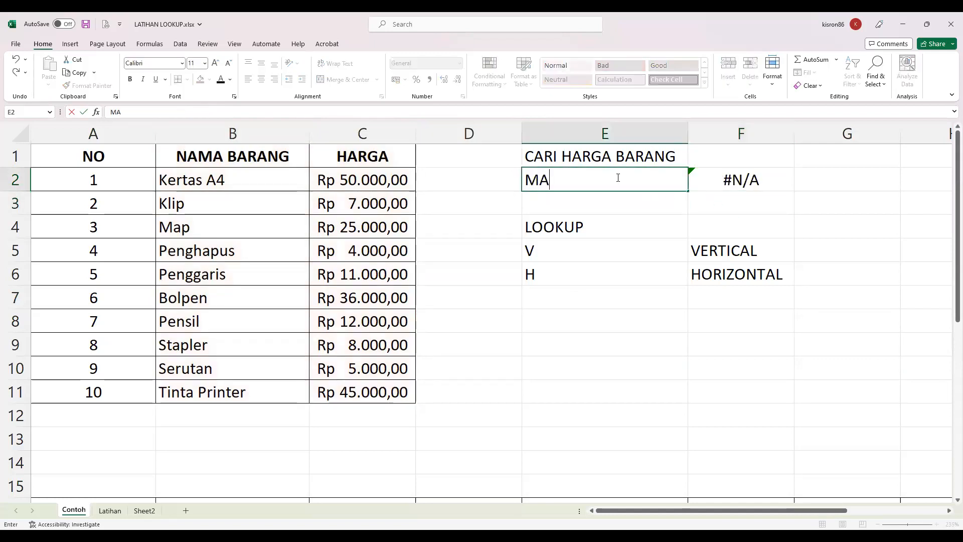
key("Return")
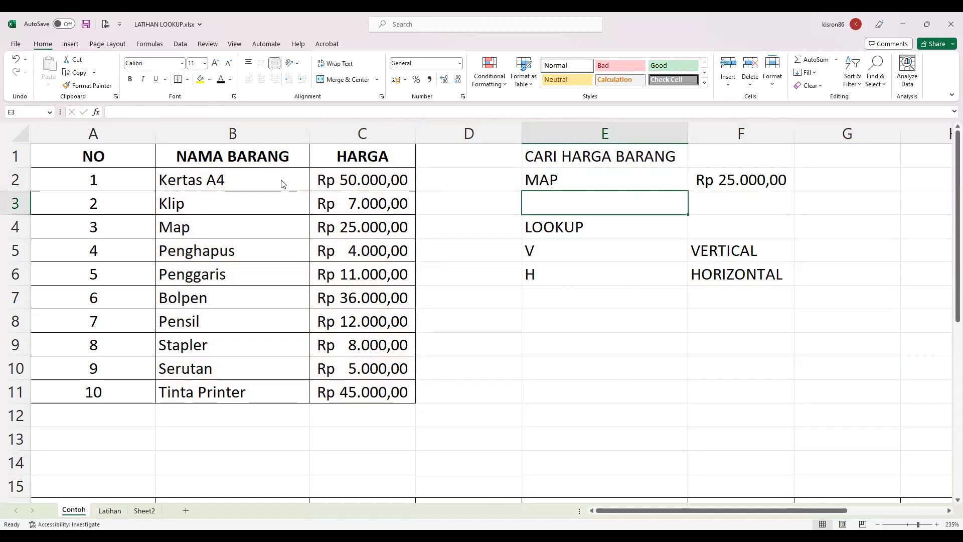
Rename the Sheet2 worksheet as TRUE.
key("alt+Tab")
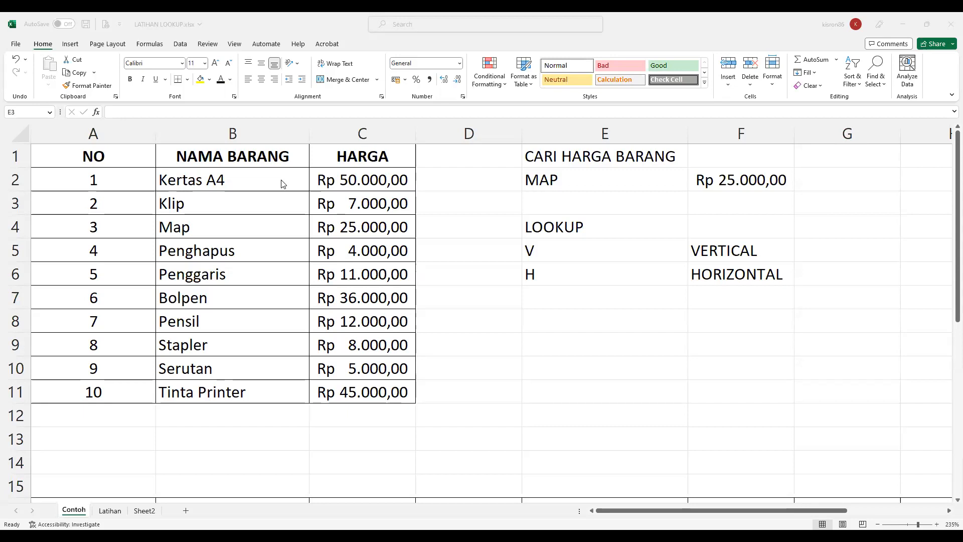
left_click(670, 308)
left_click(151, 511)
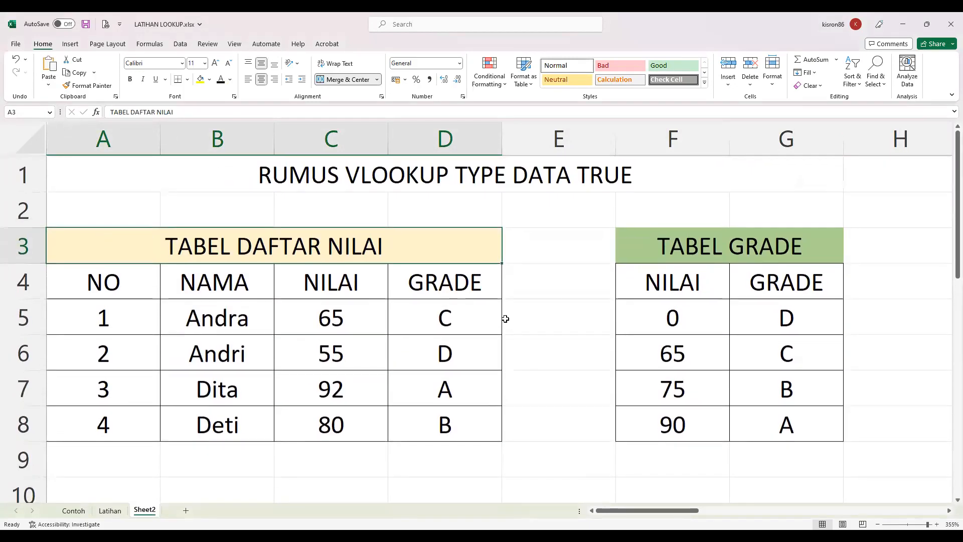
double_click(147, 510)
type("TRUE")
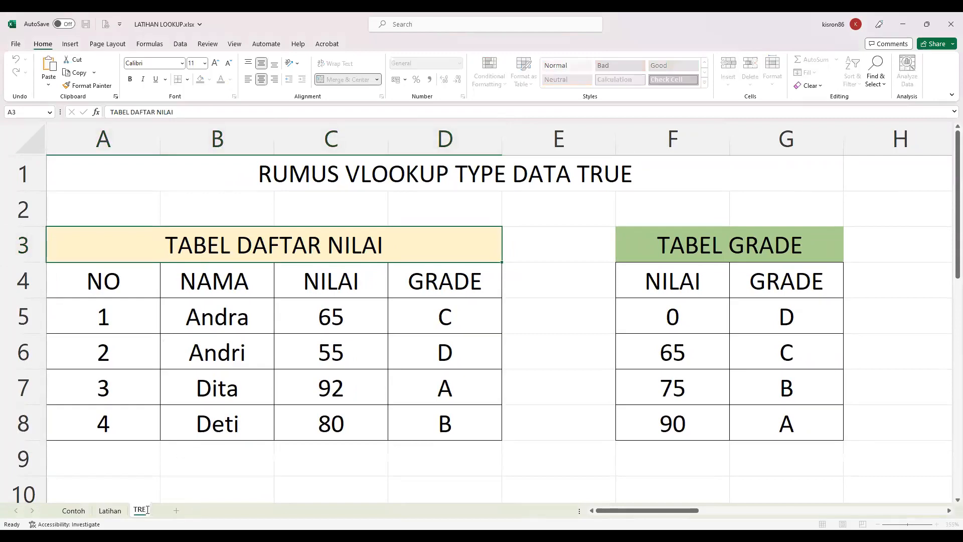
key("Return")
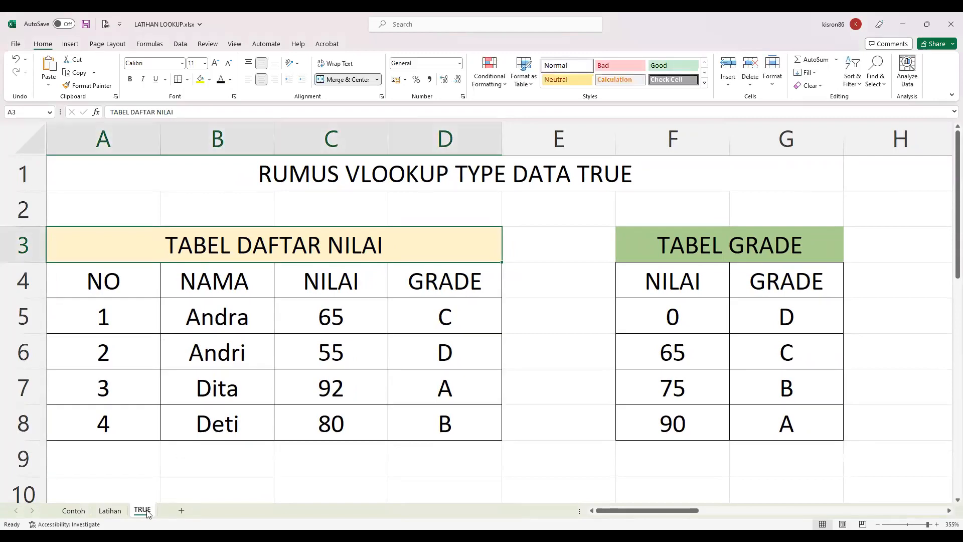
Make the table range F4:G8 absolute as $F$4:$G$8 in the VLOOKUP formula in D5.
left_click(374, 400)
left_click_drag(659, 254, 733, 424)
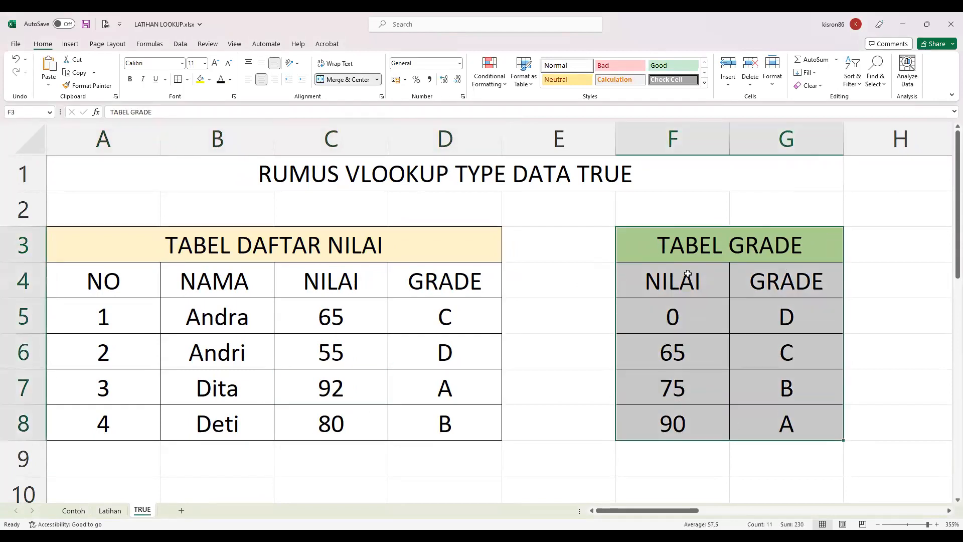
left_click(688, 274)
left_click(775, 280)
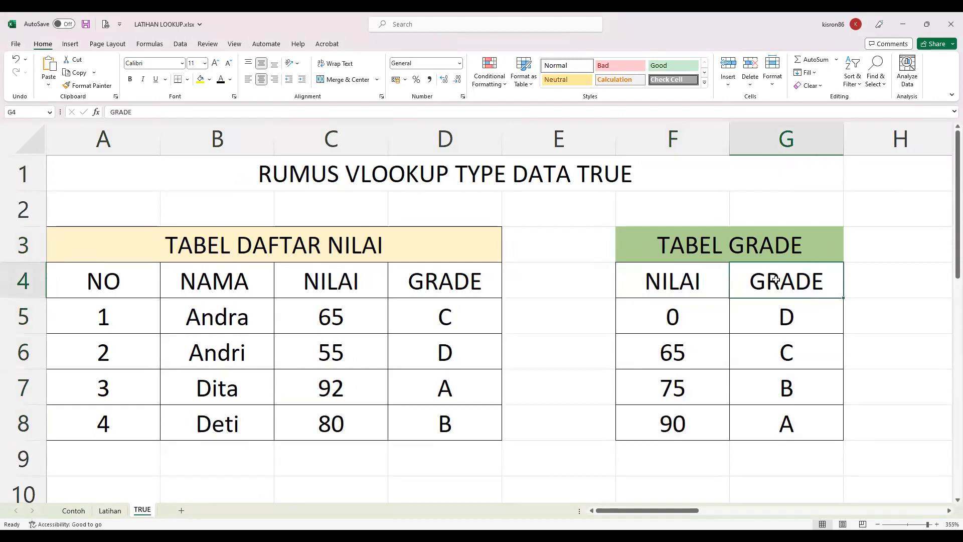
left_click(694, 319)
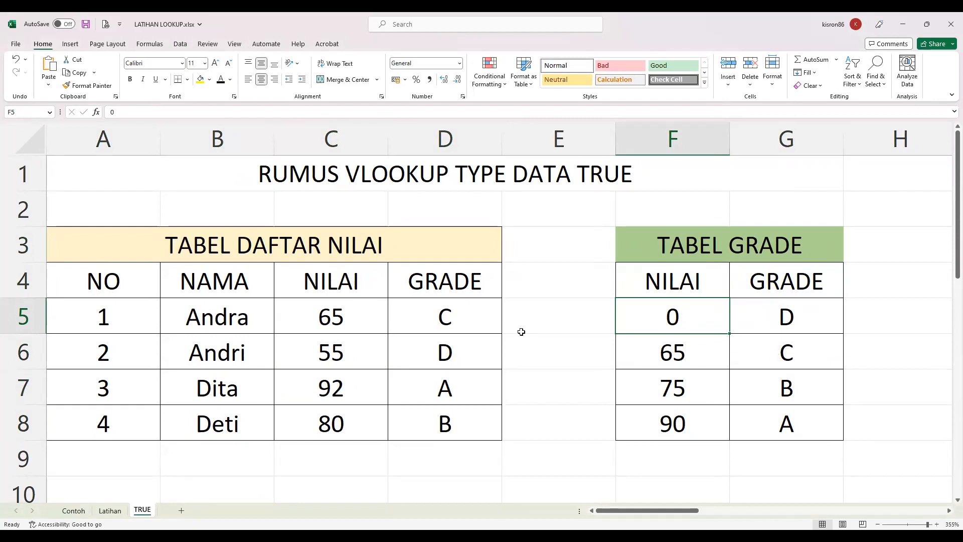
left_click(446, 319)
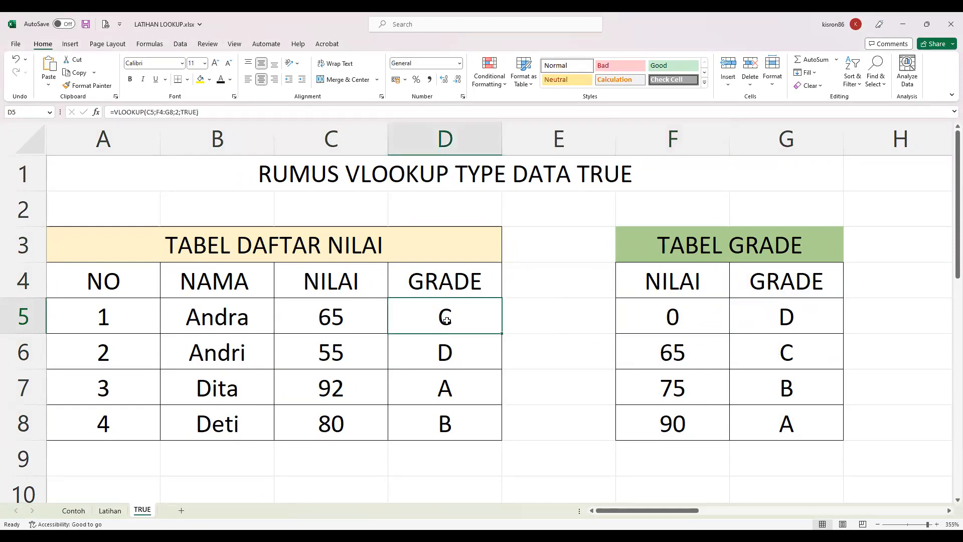
double_click(446, 319)
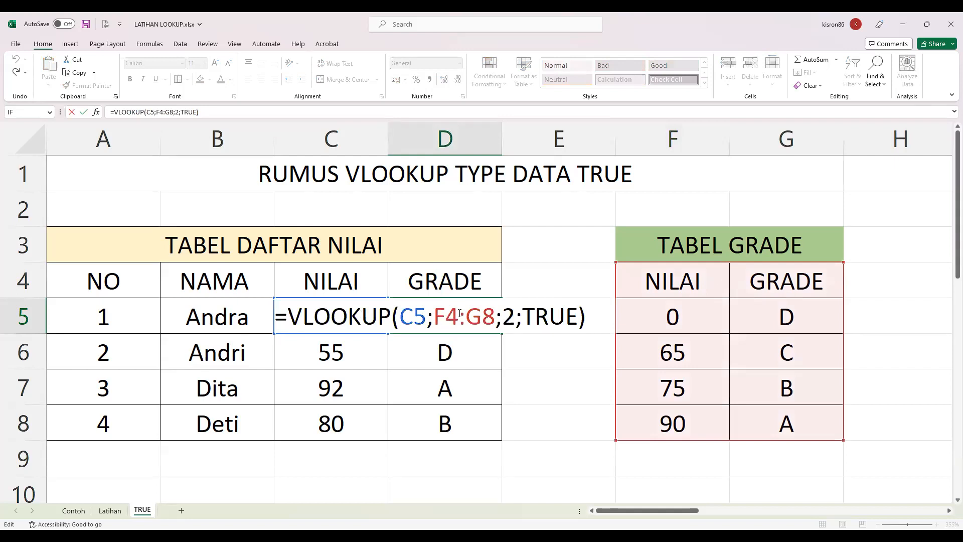
left_click(448, 312)
left_click_drag(434, 316, 490, 309)
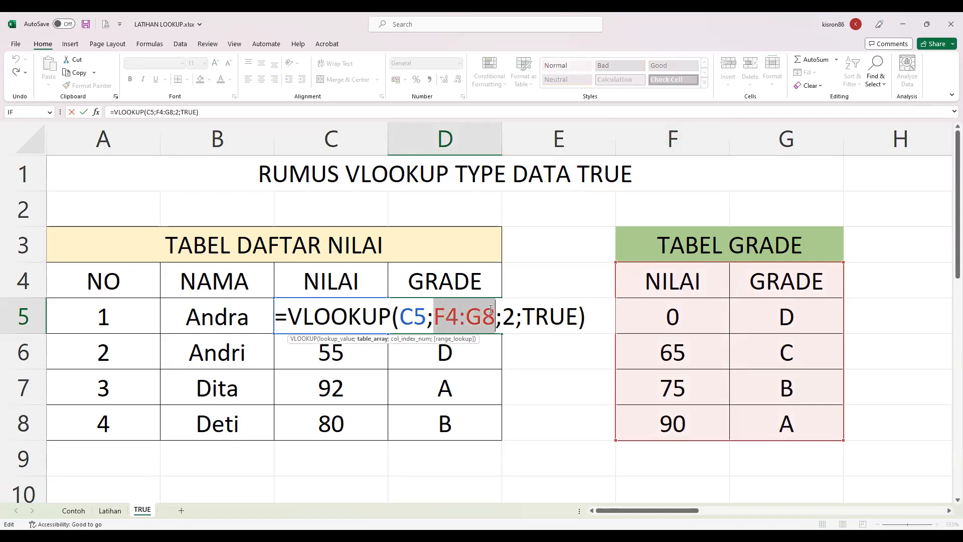
key("F4")
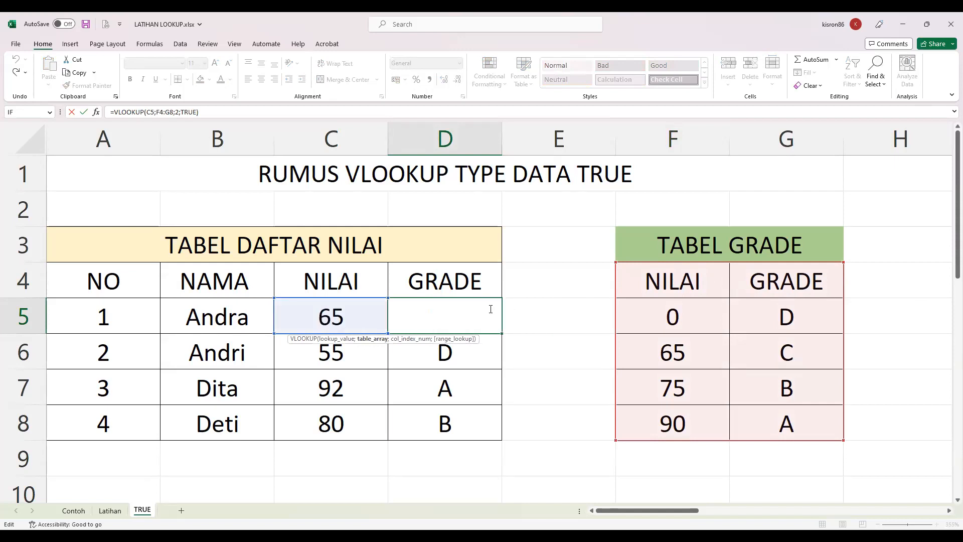
key("ctrl+Return")
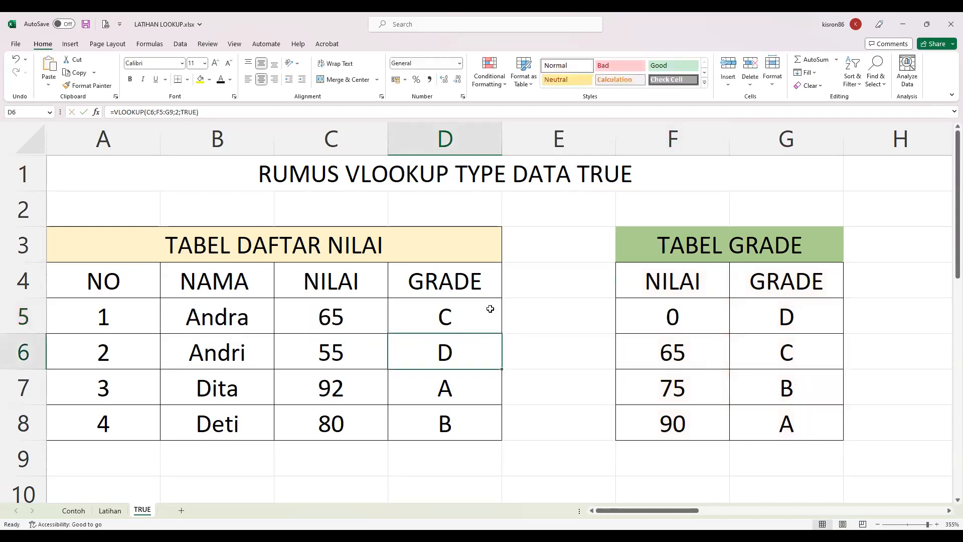
Fill the GRADE formula in D5 down to D8 and check the copied formula in D6.
left_click(456, 364)
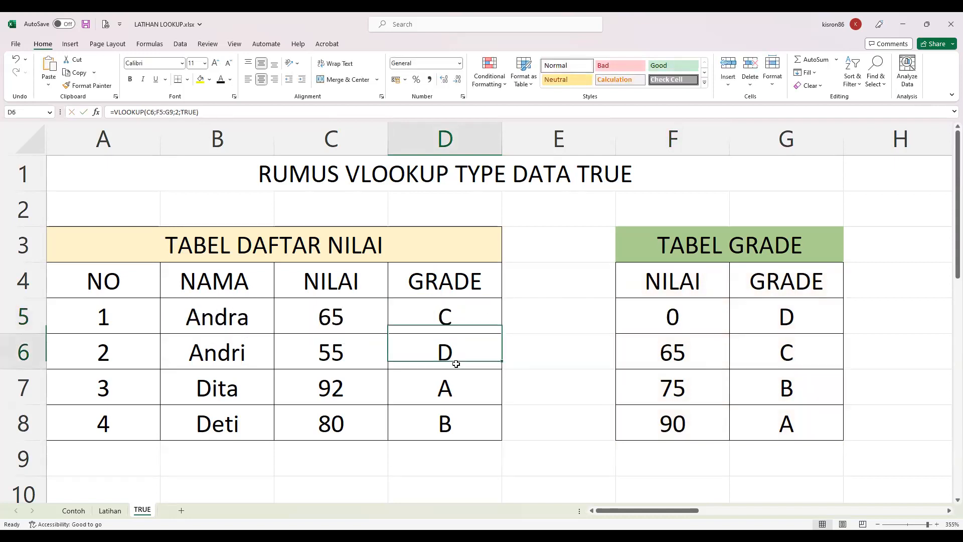
left_click(468, 305)
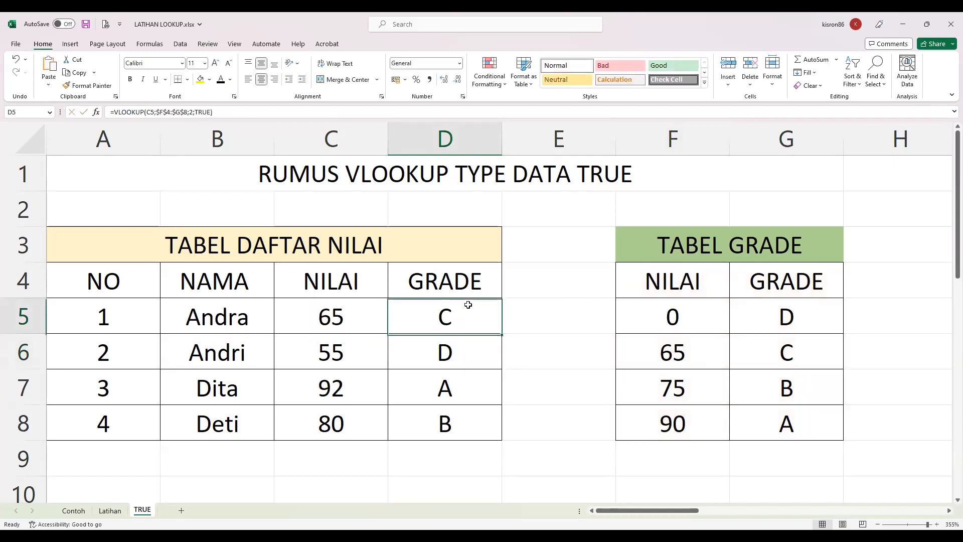
left_click(335, 344)
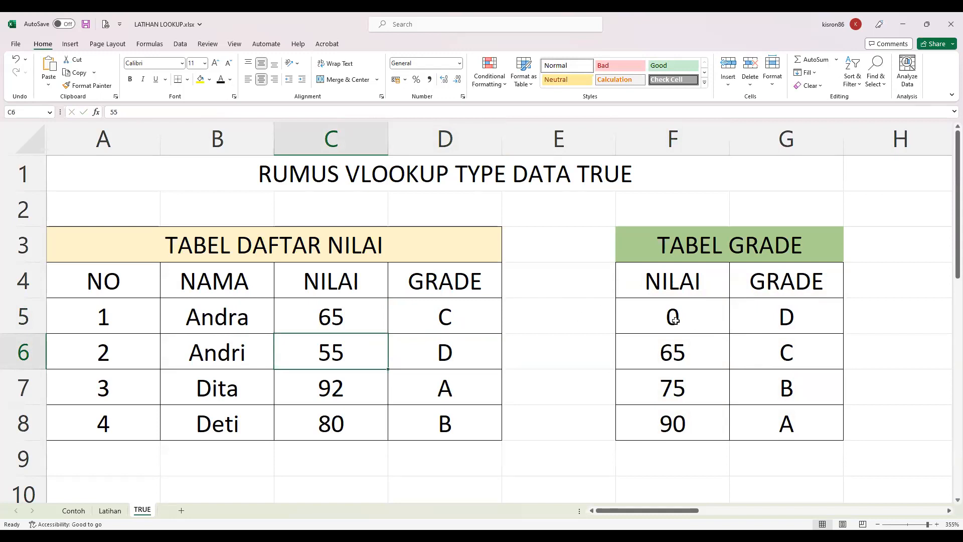
left_click(460, 317)
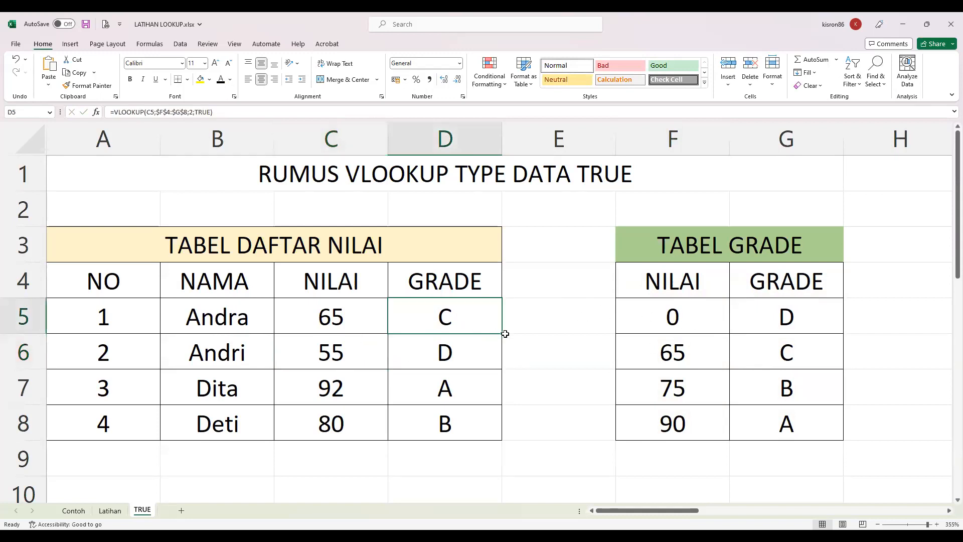
left_click_drag(501, 334, 498, 438)
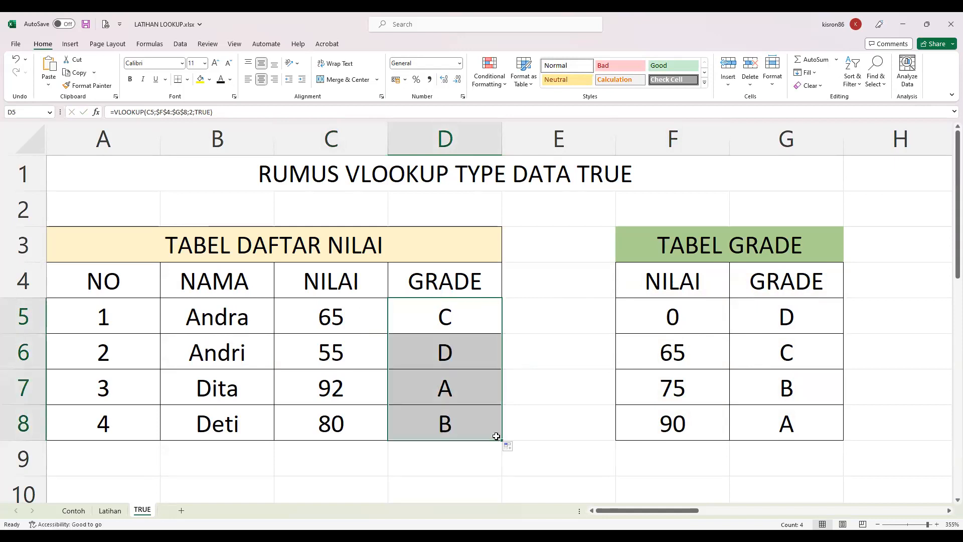
left_click(444, 350)
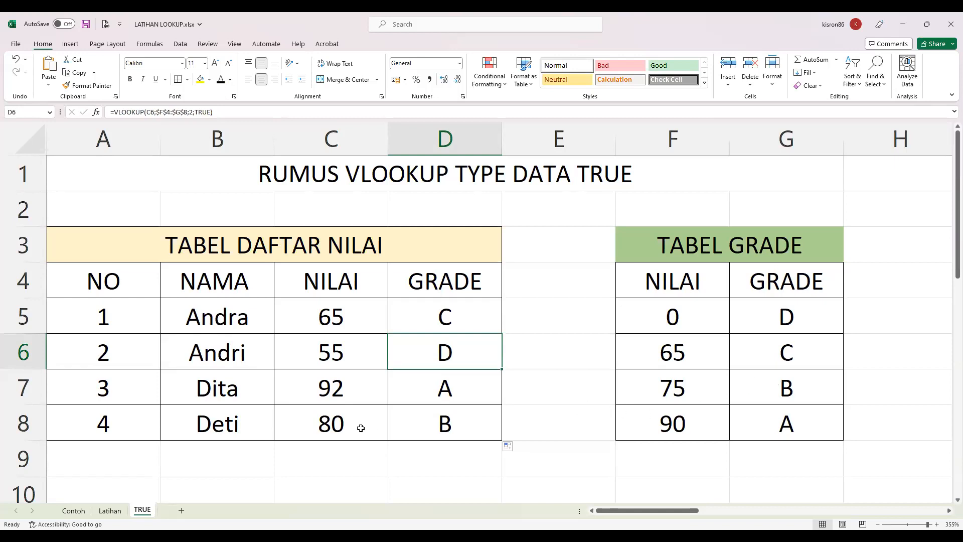
Add a fifth student in row 9 of TABEL DAFTAR NILAI, entering the student's name and a NILAI of 77.
scroll(363, 443, "down", 1)
left_click(217, 378)
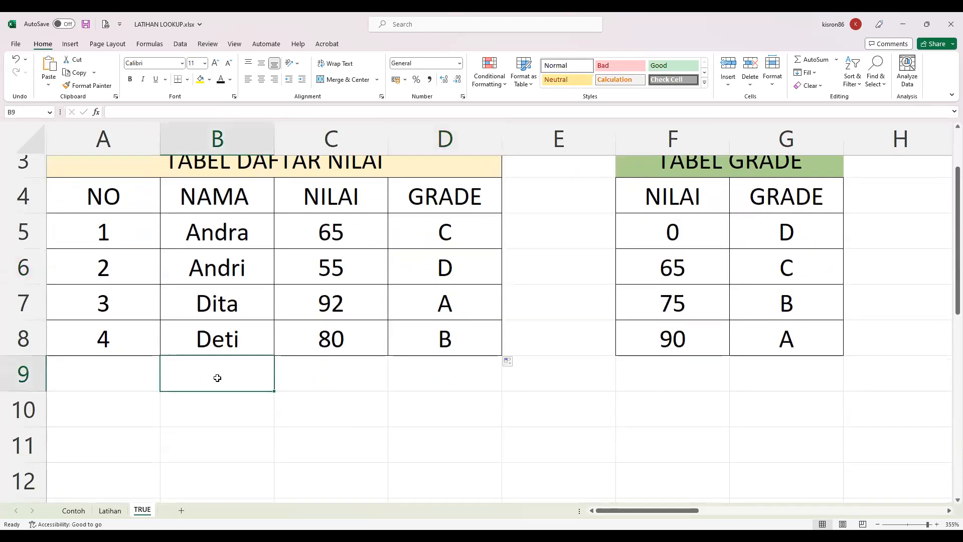
type("Amir")
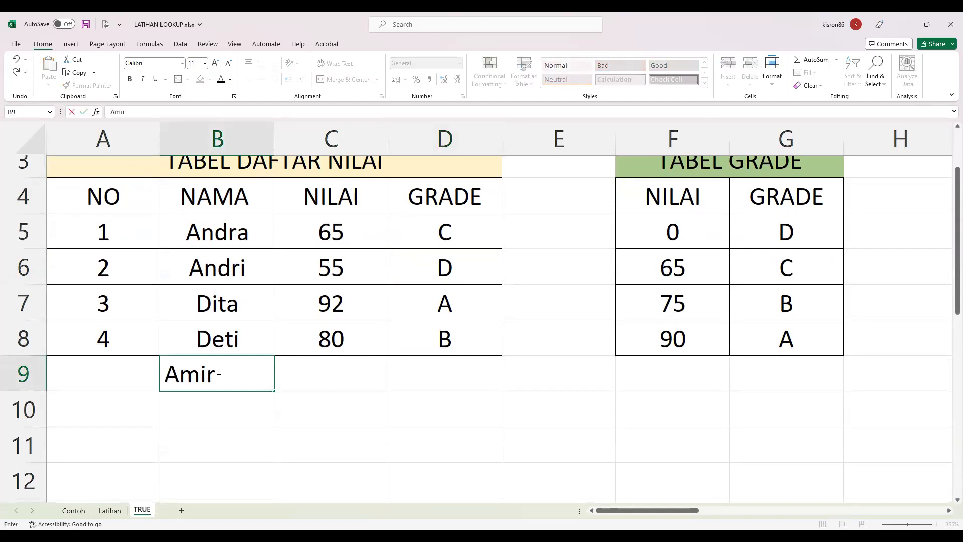
key("Tab")
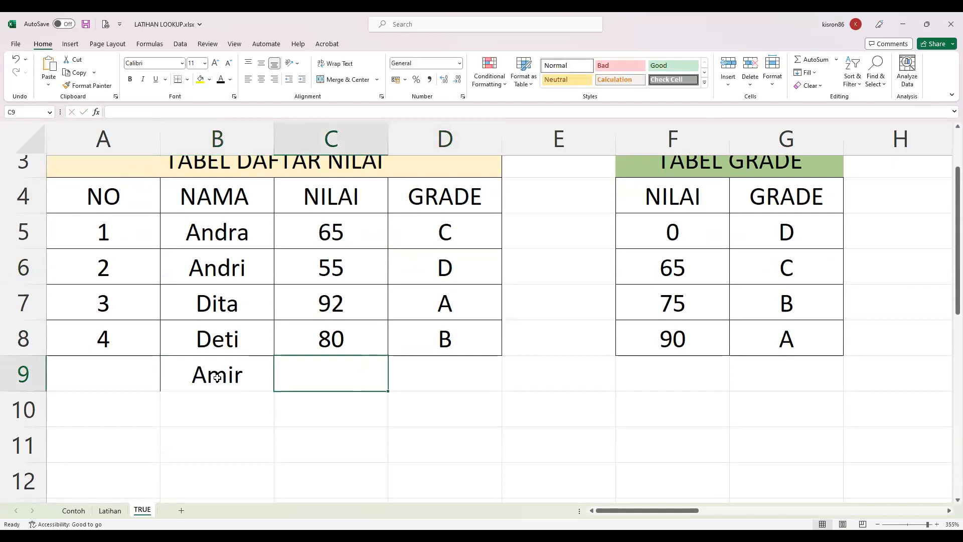
type("77")
key("Tab")
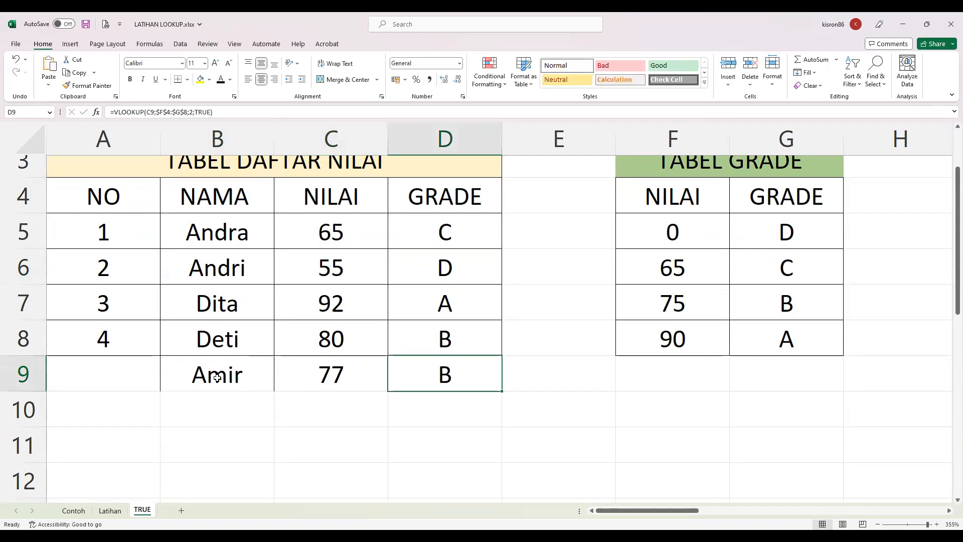
key("Return")
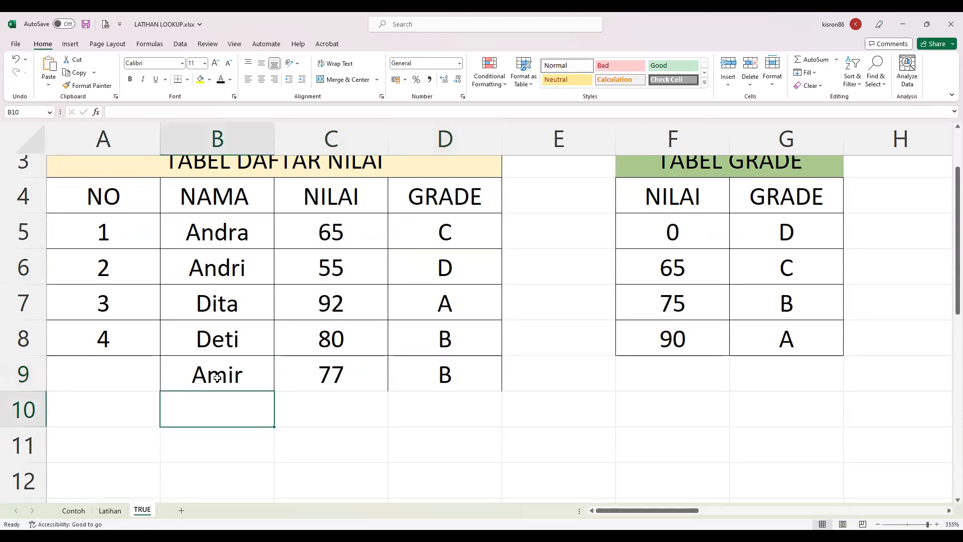
Add another student in row 10, entering the student's name and a NILAI of 69.
type("Budi")
key("Tab")
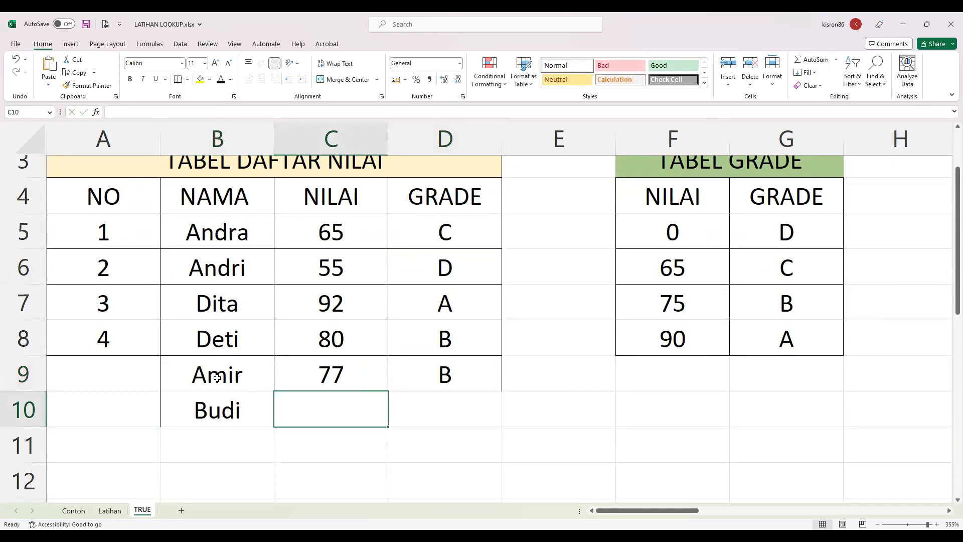
type("6")
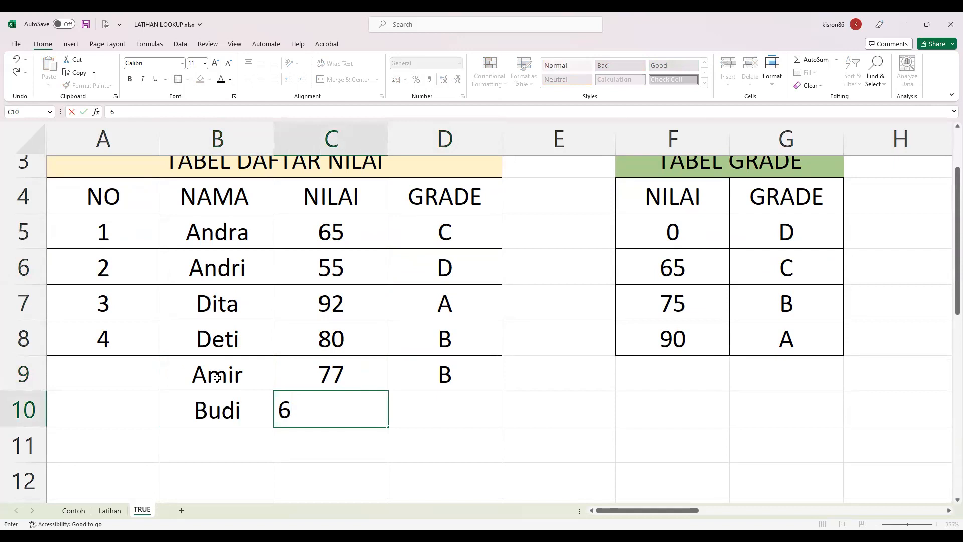
type("9")
key("Tab")
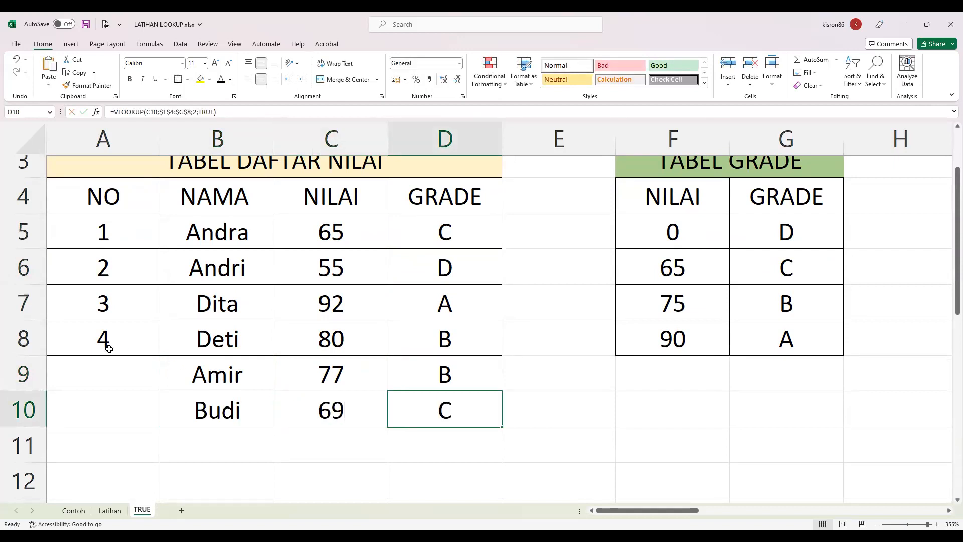
Number the two added rows 5 and 6 in the NO column and save the workbook.
left_click(136, 381)
type("5")
key("Return")
type("6")
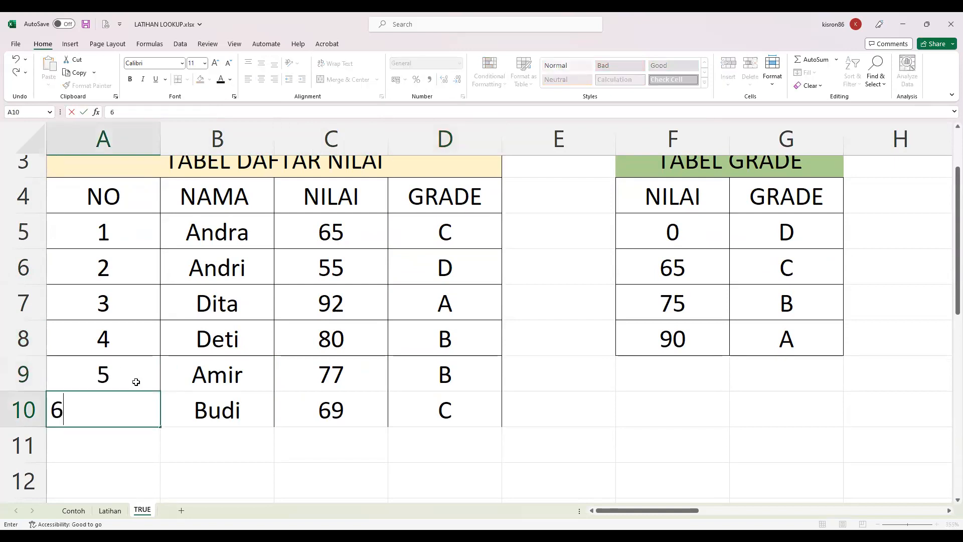
key("Return")
key("ctrl+s")
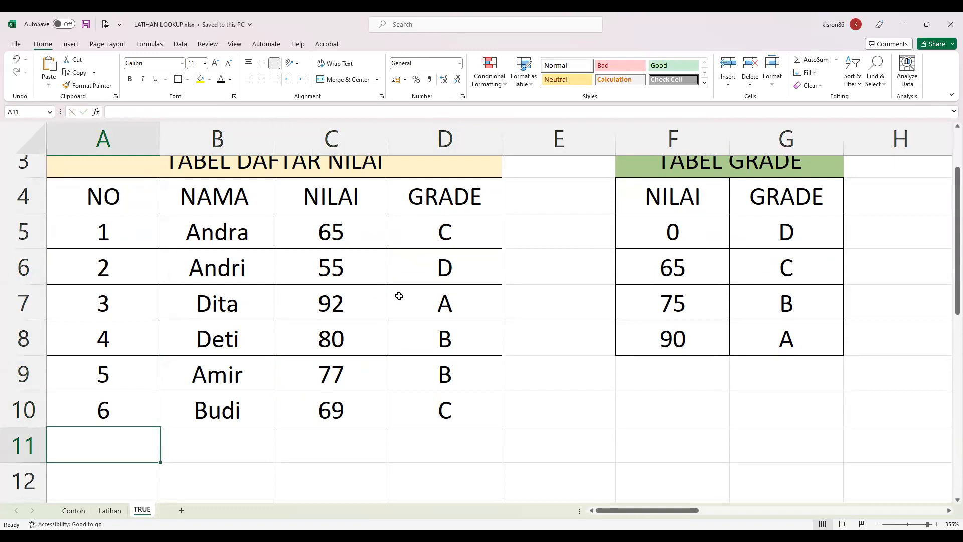
Return to the salary recap on the Latihan sheet.
scroll(399, 296, "up", 2)
scroll(399, 296, "down", 1)
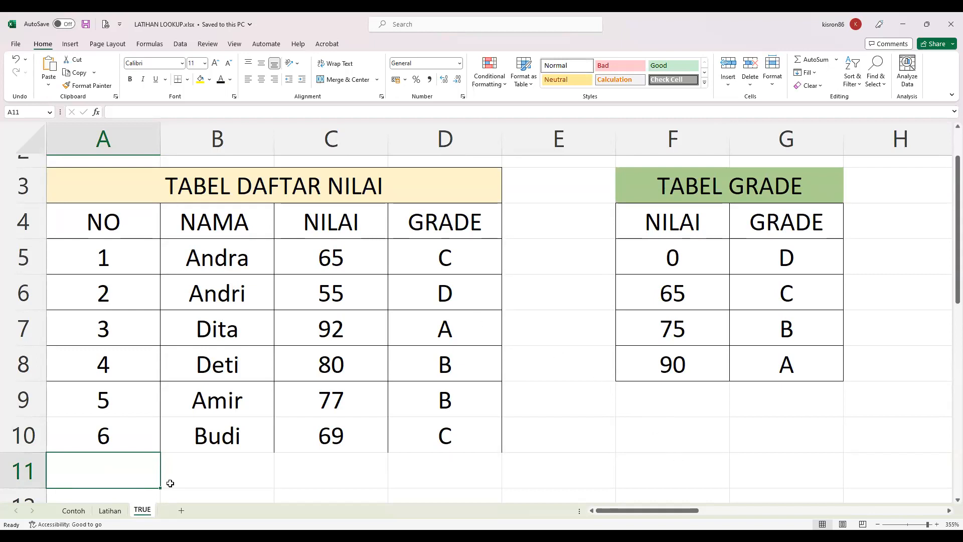
left_click(111, 510)
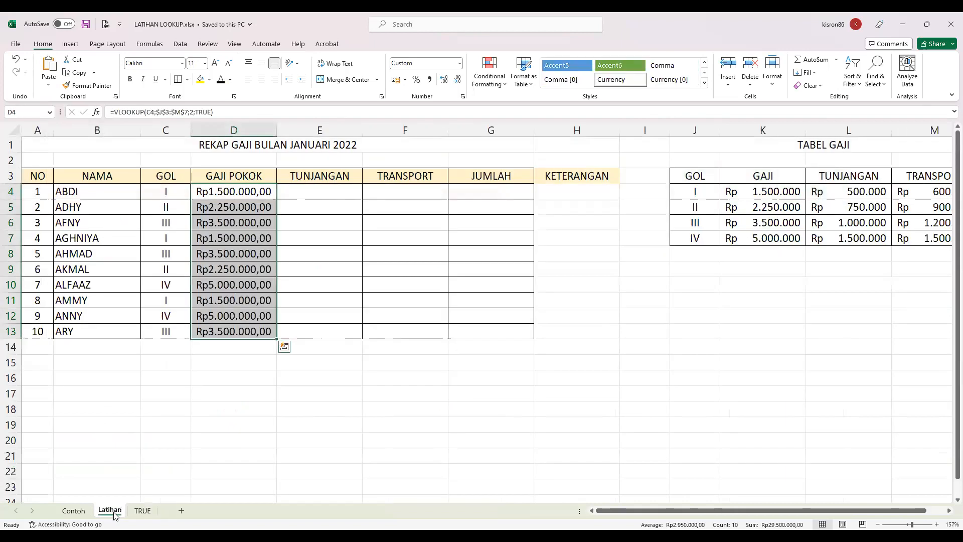
left_click(416, 390)
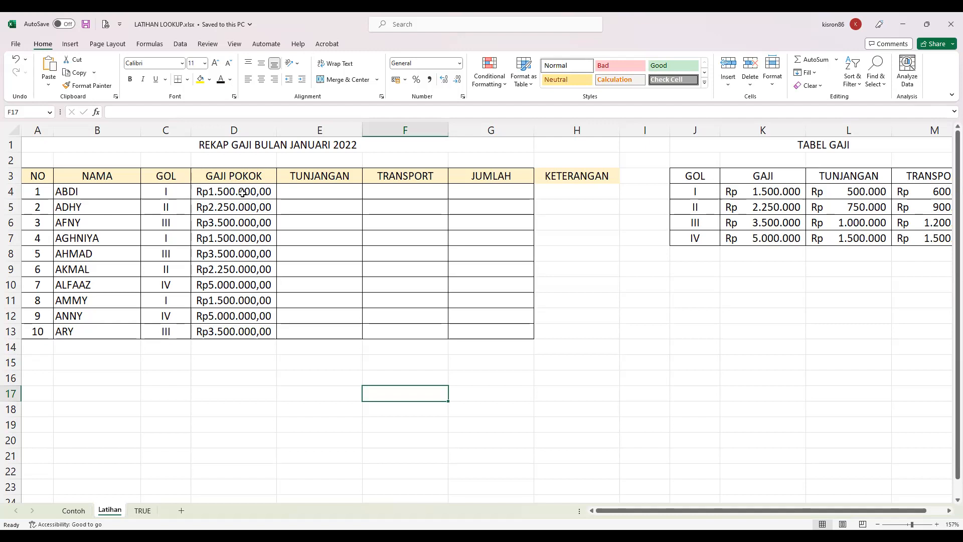
Switch to the participant's shared workbook and clear the wrong lookup range from the VLOOKUP formula in D4, leaving =VLOOKUP(.
key("alt+Tab")
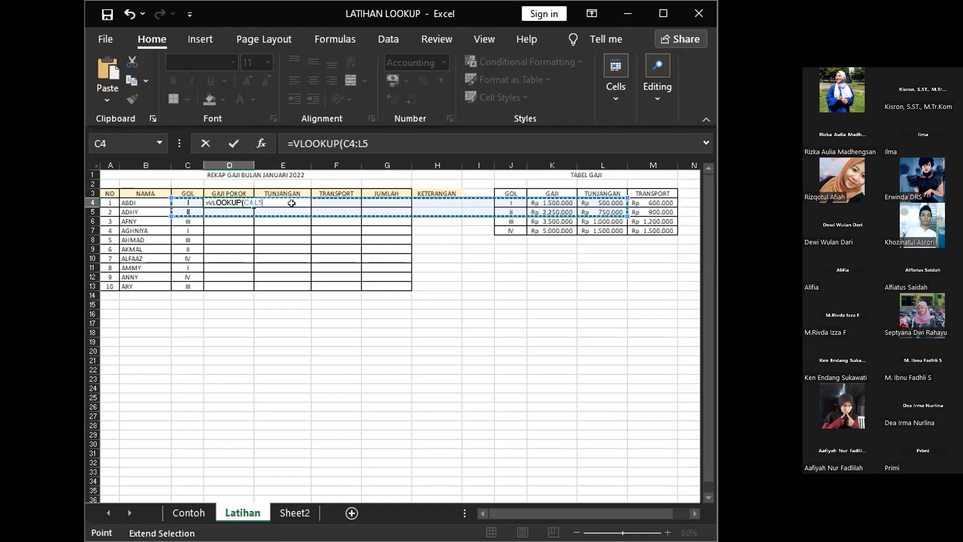
left_click(265, 203)
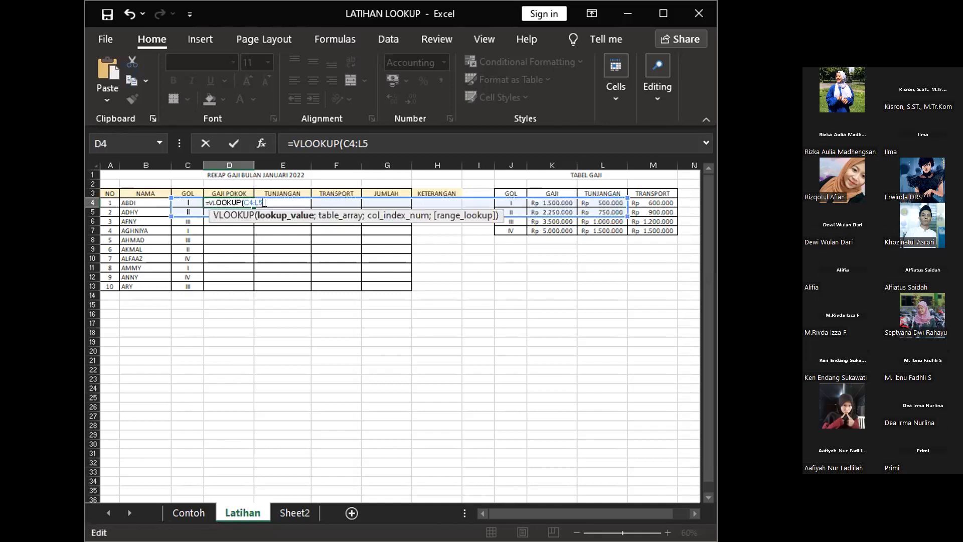
key("BackSpace")
key("BackSpace")
key("BackSpace")
key("BackSpace")
key("BackSpace")
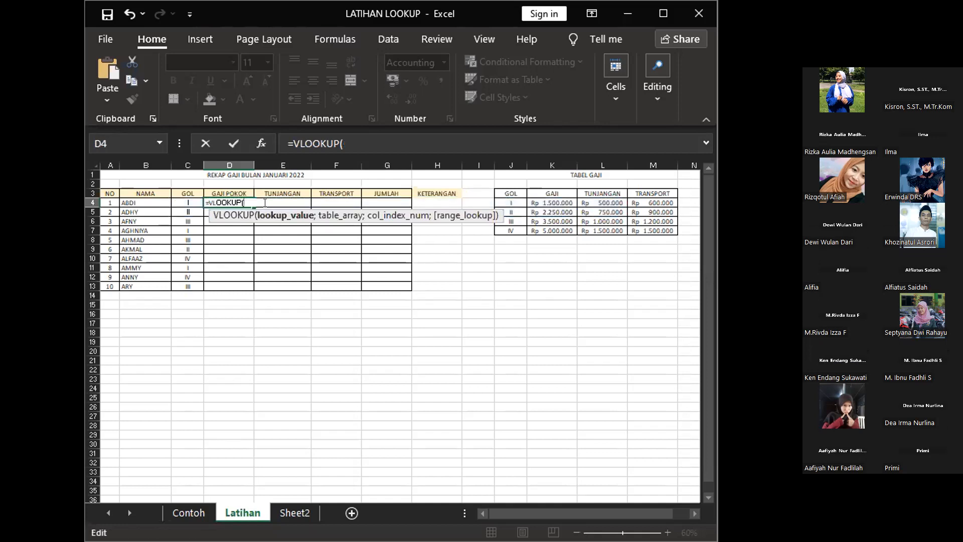
key("BackSpace")
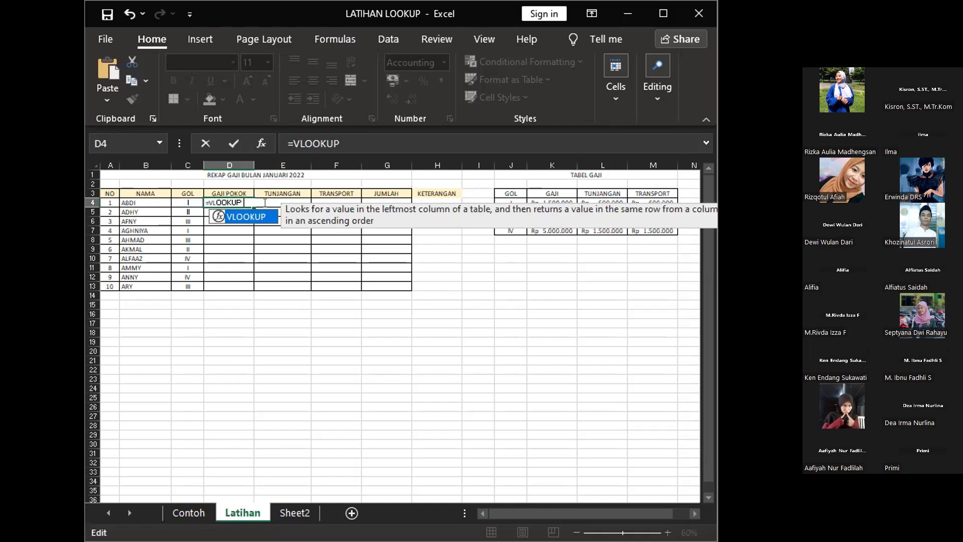
type("(")
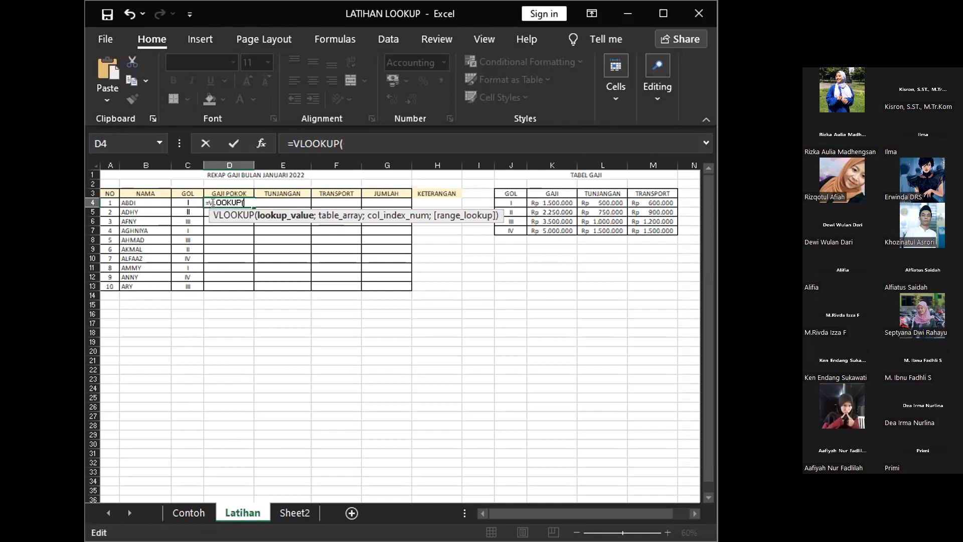
Set the single GOL cell C4 as the lookup value of the VLOOKUP in D4.
left_click(179, 200)
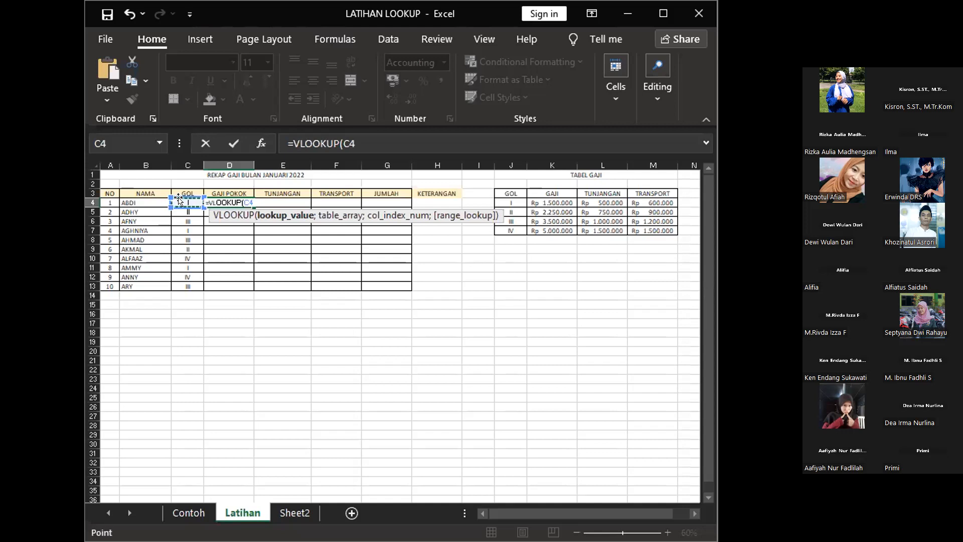
key("F8")
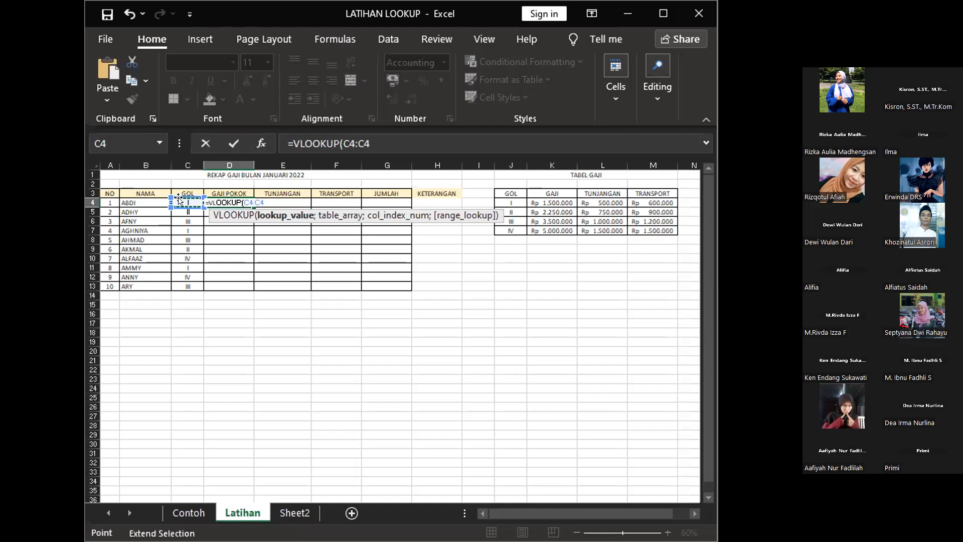
key("BackSpace")
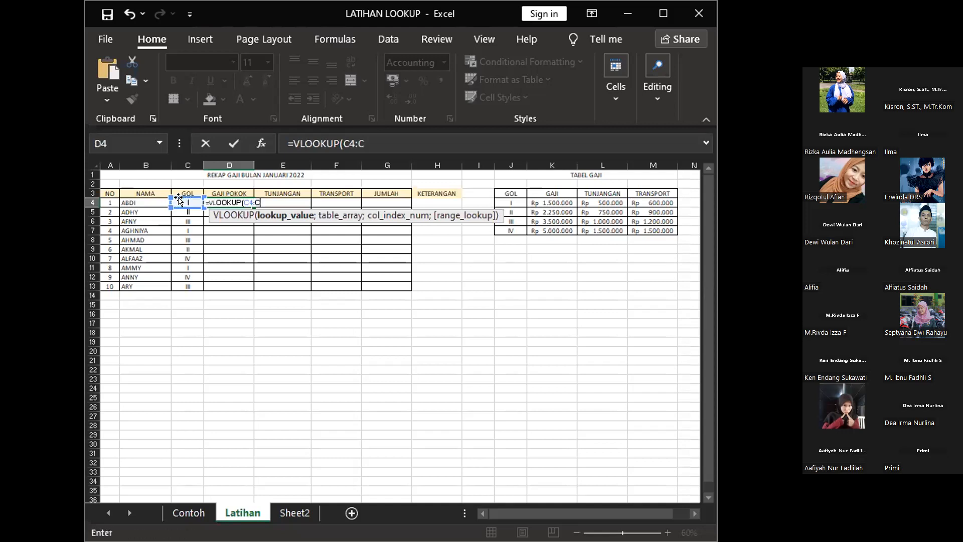
type(";")
key("BackSpace")
key("BackSpace")
key("BackSpace")
type(";")
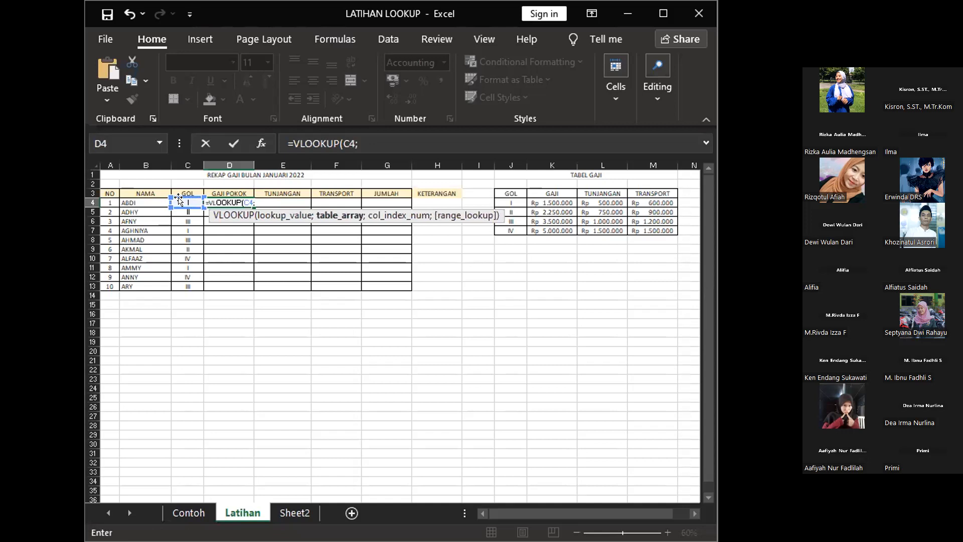
Add TABEL GAJI including its header row as the formula's table range, locked as $J$3:$M$7.
left_click(501, 190)
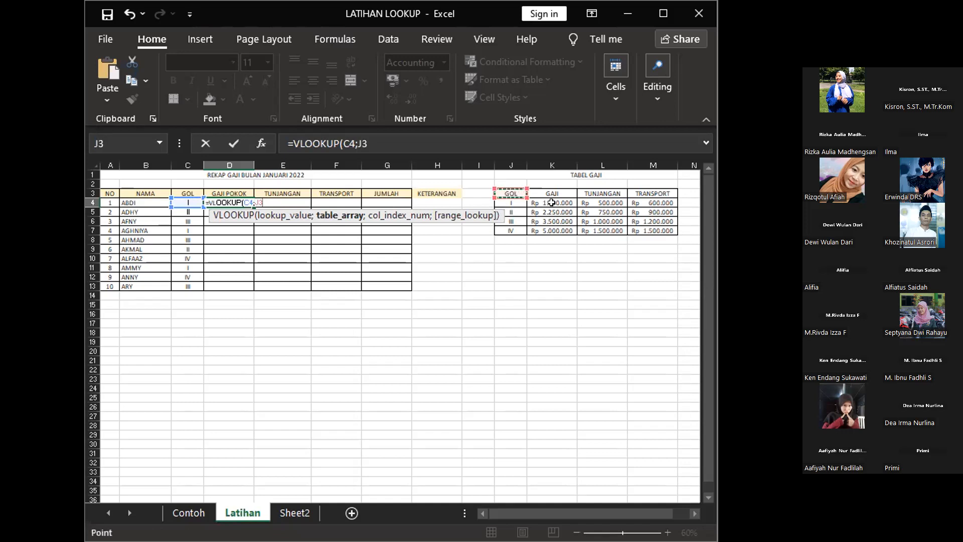
left_click(650, 230, "shift")
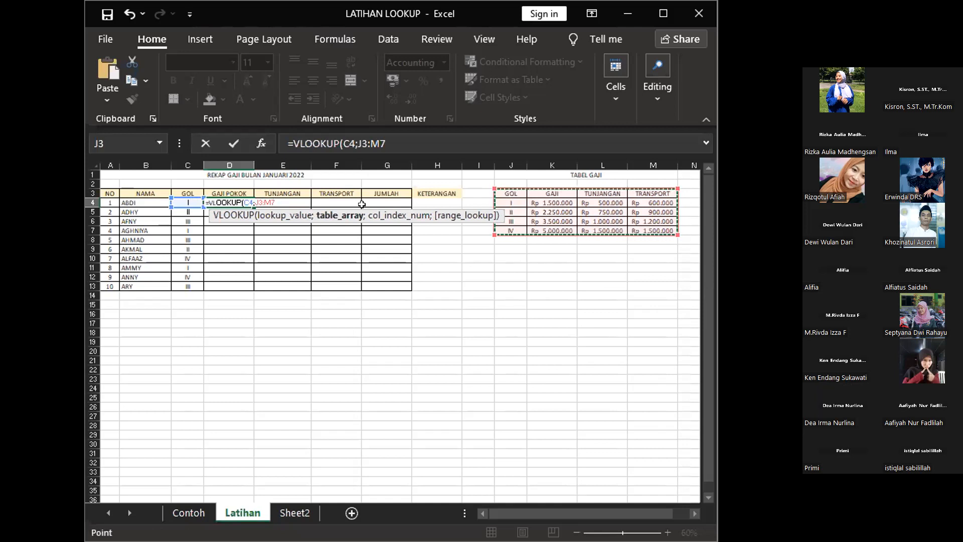
key("F4")
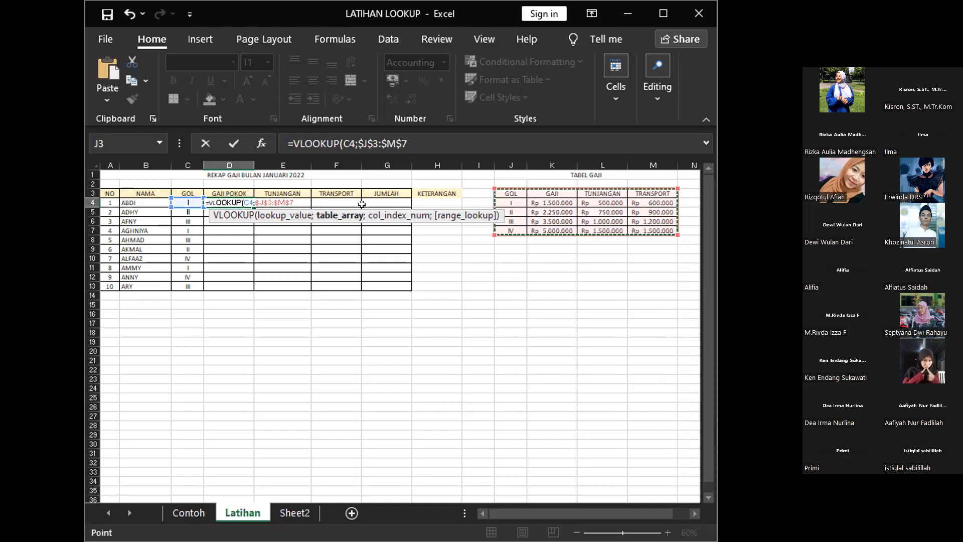
type(";")
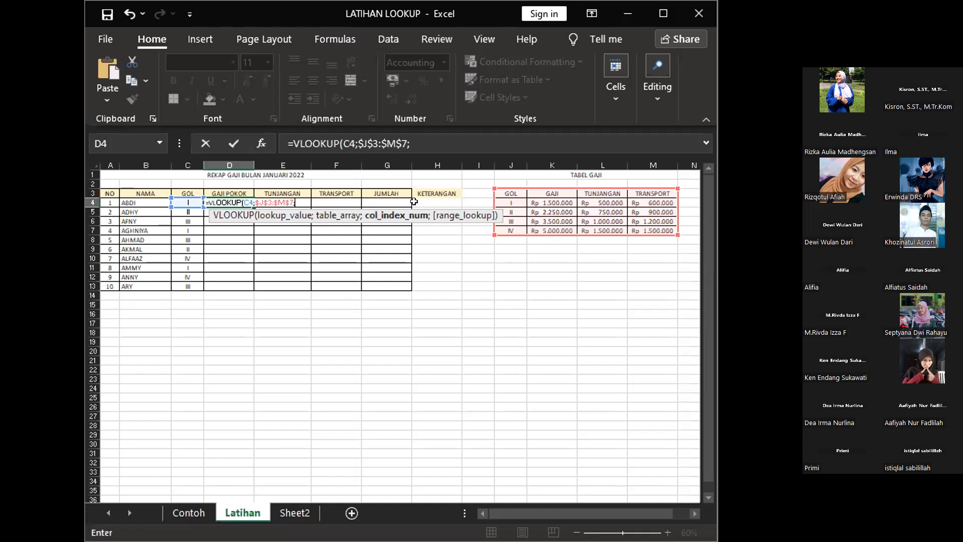
Finish the GAJI POKOK formula in D4 with column index 2 and FALSE for an exact match.
type("2")
type(";")
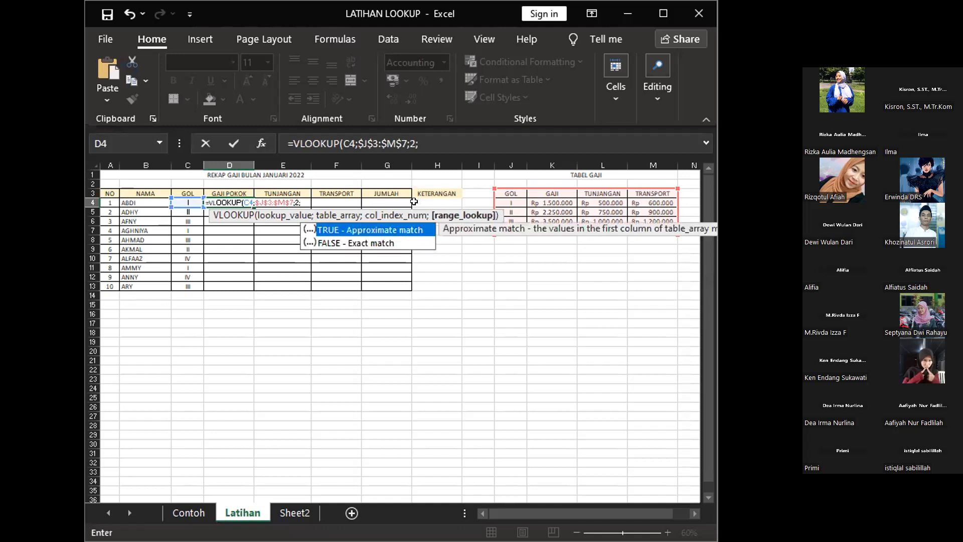
left_click(401, 242)
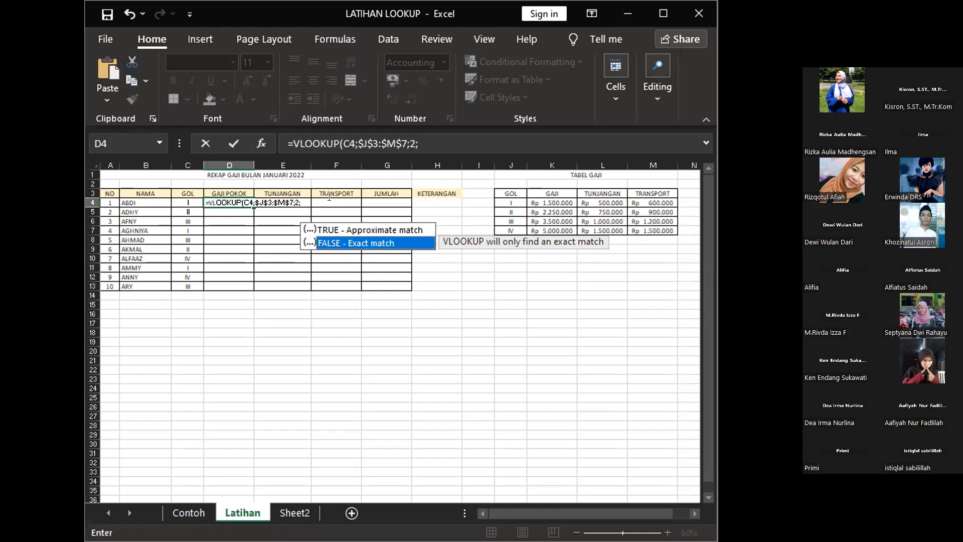
key("Tab")
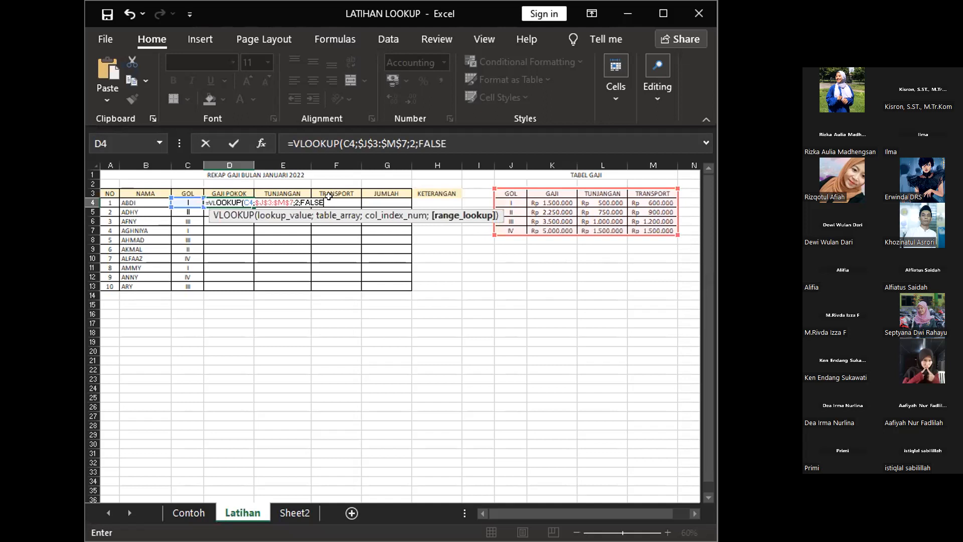
key("Return")
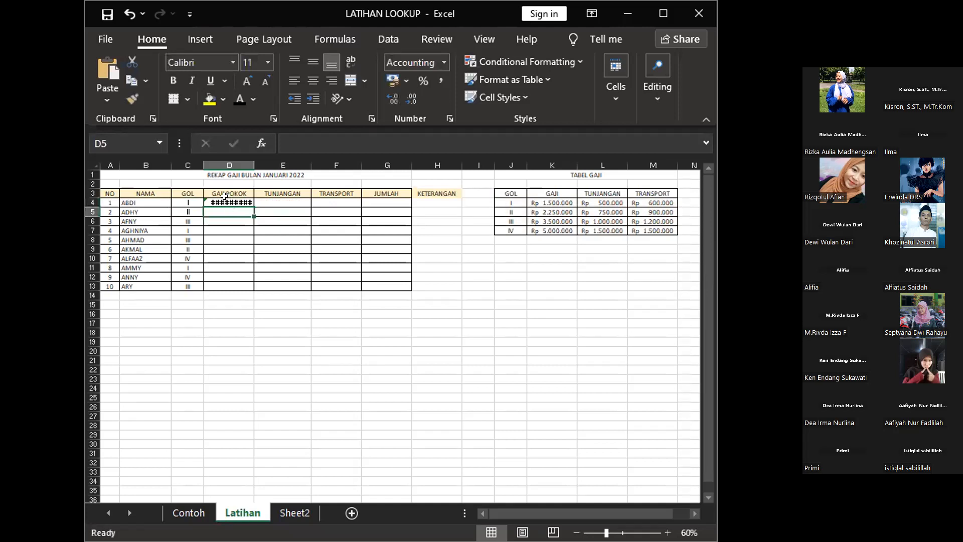
Auto-fit the GAJI POKOK column width and copy the D4 formula down to row 13.
key("Up")
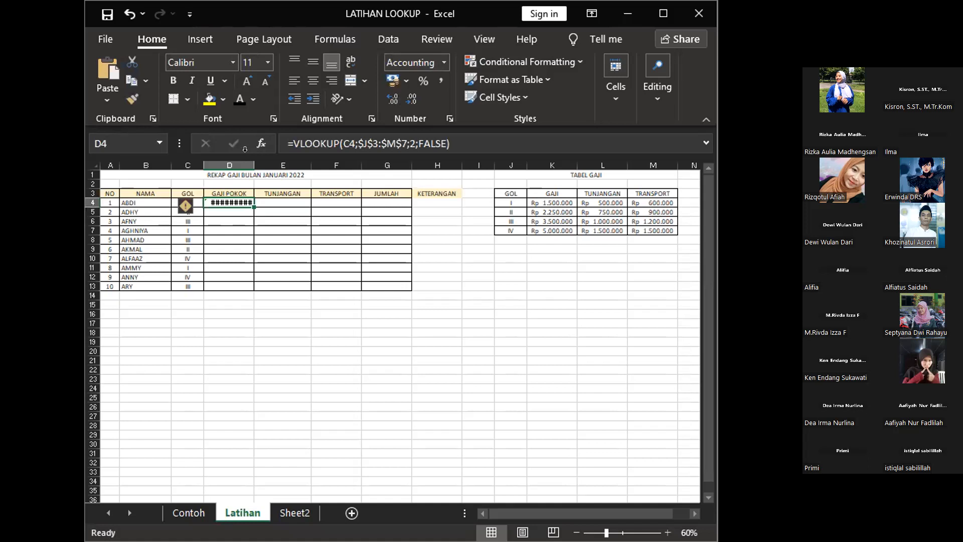
double_click(254, 165)
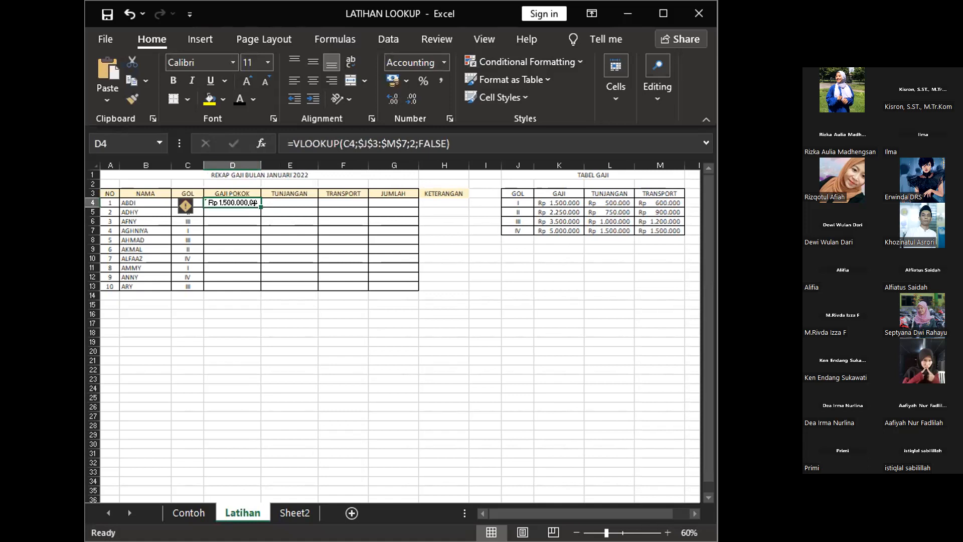
left_click_drag(261, 207, 261, 282)
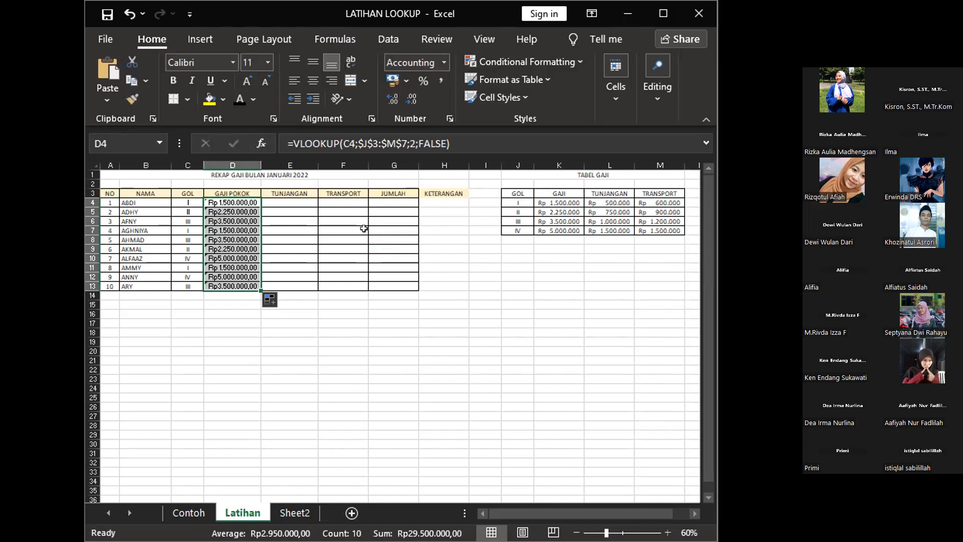
Start a VLOOKUP formula in TUNJANGAN cell E4 with GOL cell C4 as the lookup value.
left_click(290, 200)
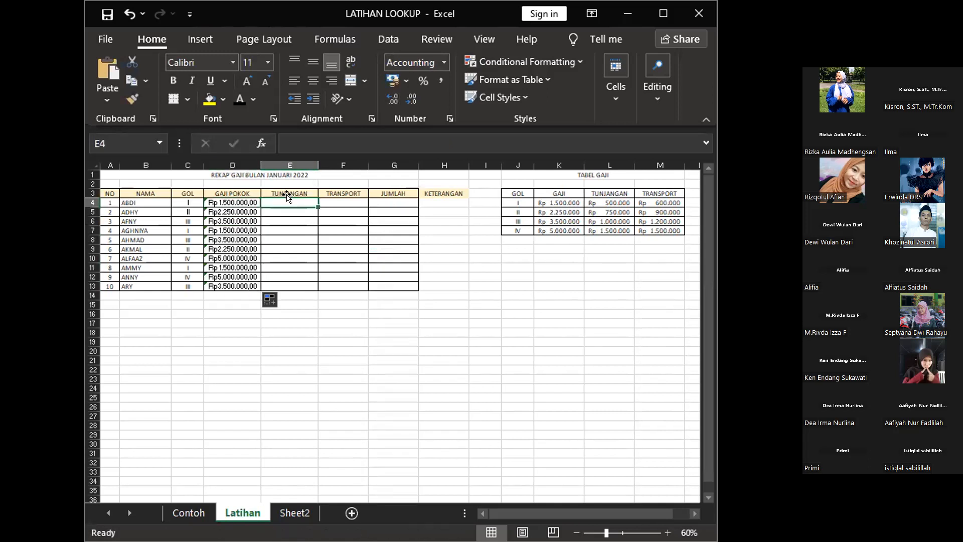
type("=")
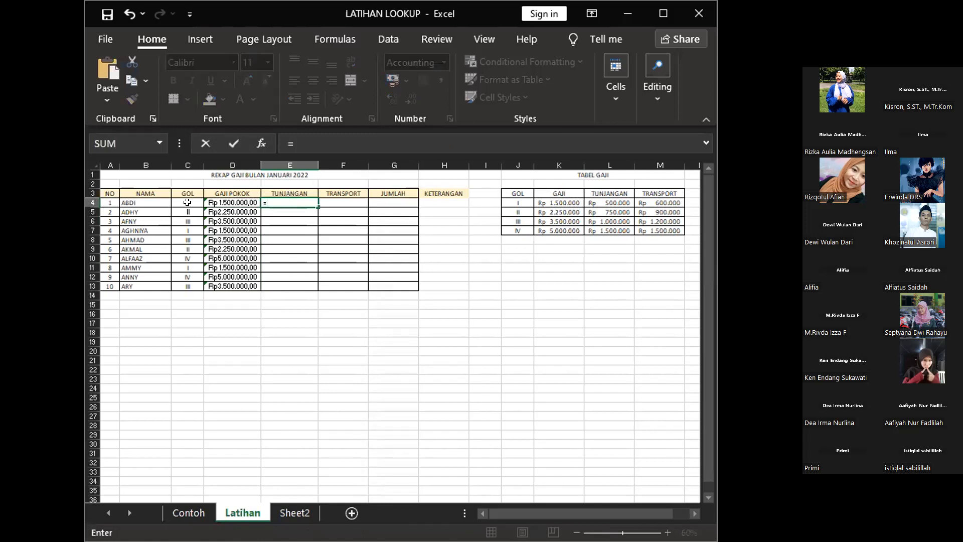
type("VLOOKUP(")
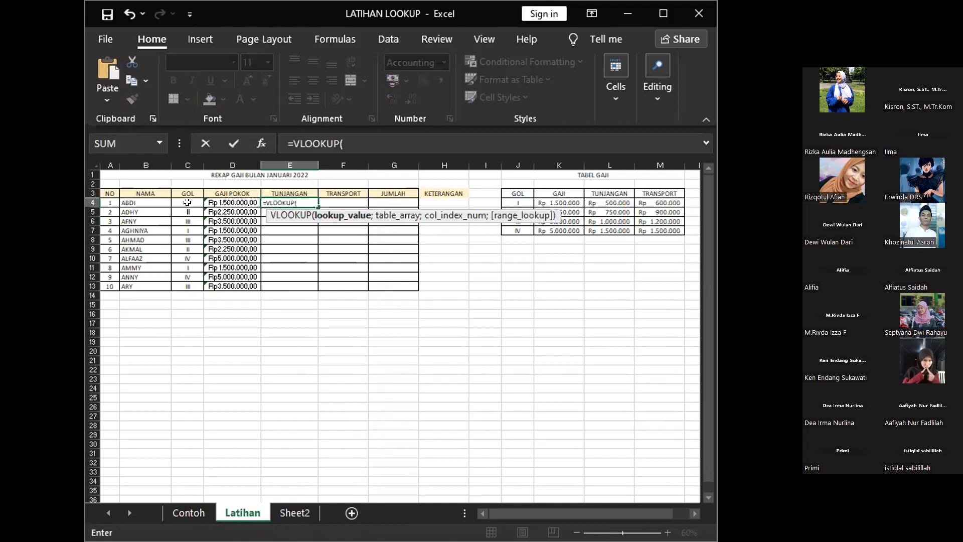
left_click(187, 203)
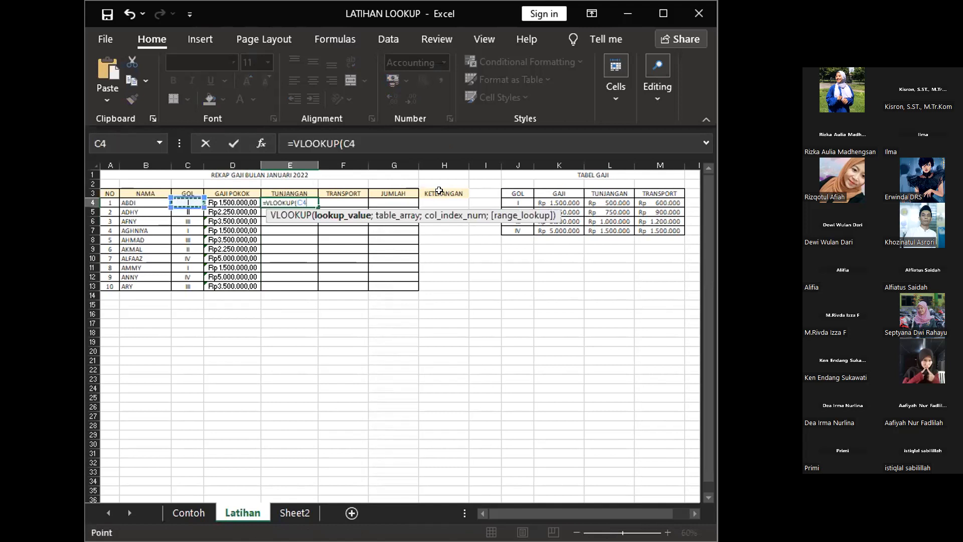
type(";")
Complete the E4 formula with the locked table range $J$3:$M$7, column index 3 and F as the match argument.
left_click(518, 193)
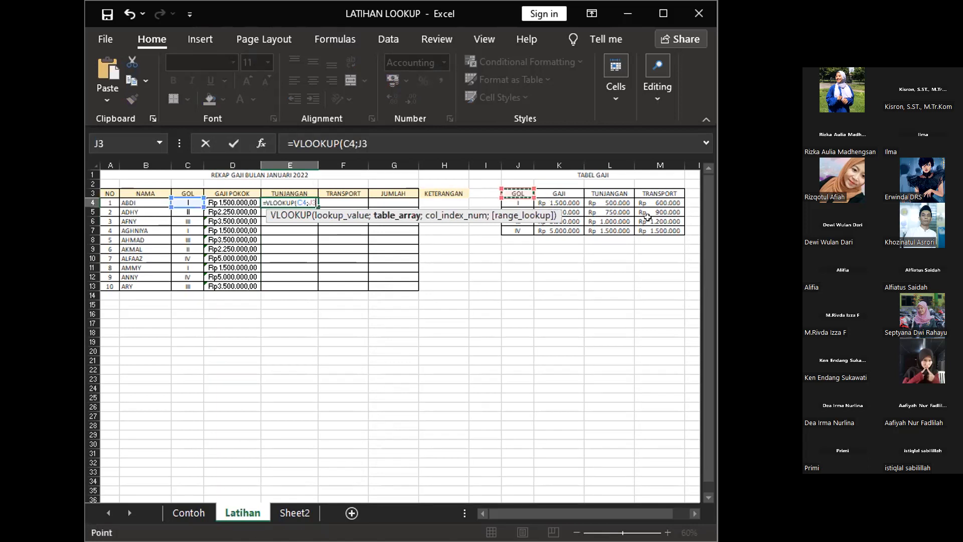
left_click_drag(518, 194, 648, 227)
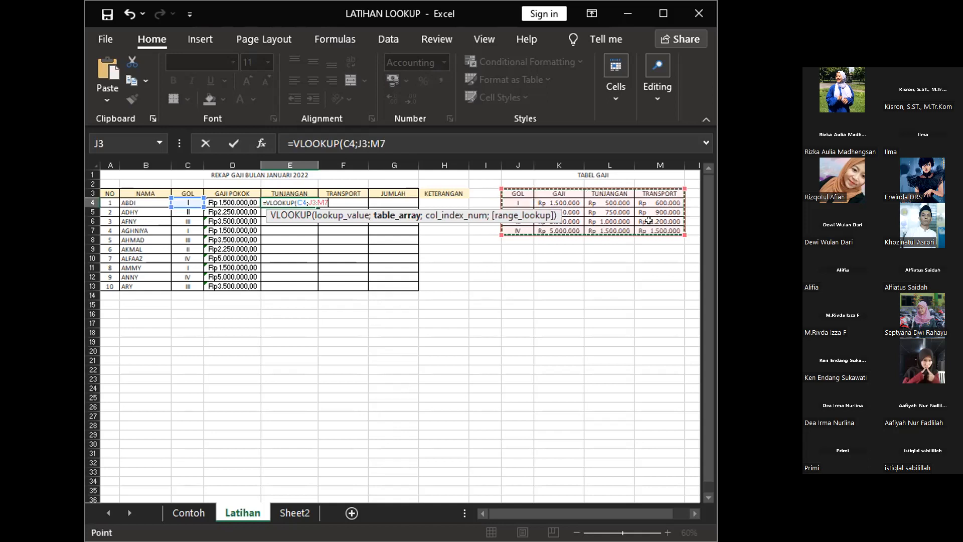
key("F4")
type(";")
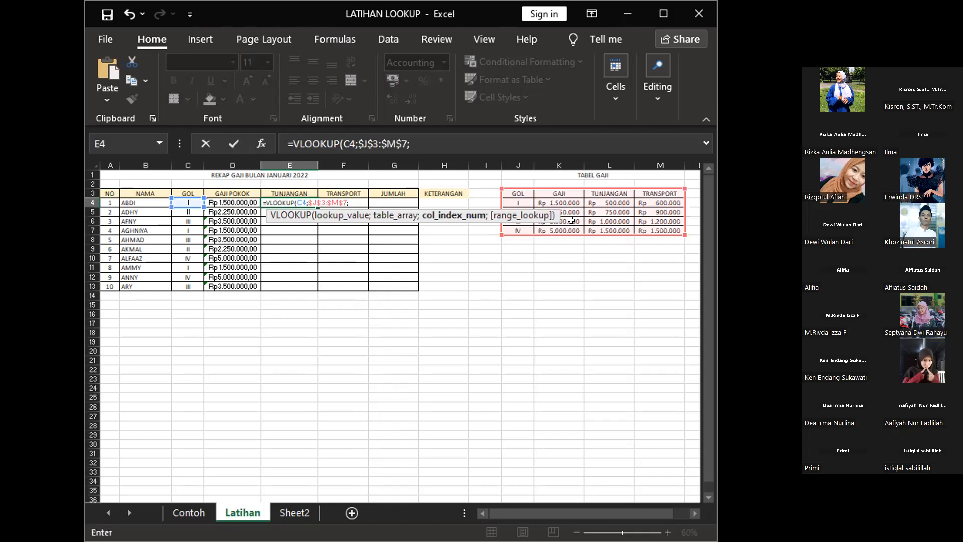
type("3;F")
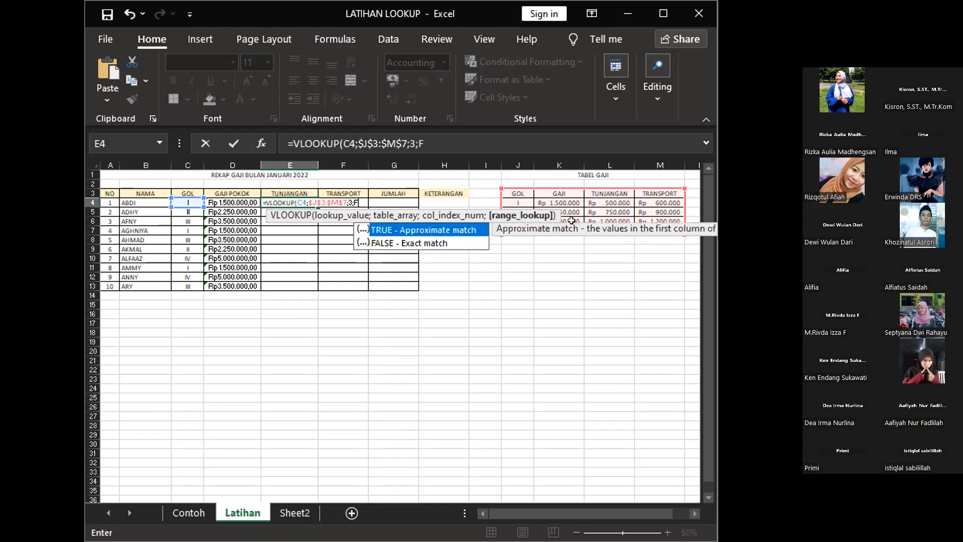
key("Down")
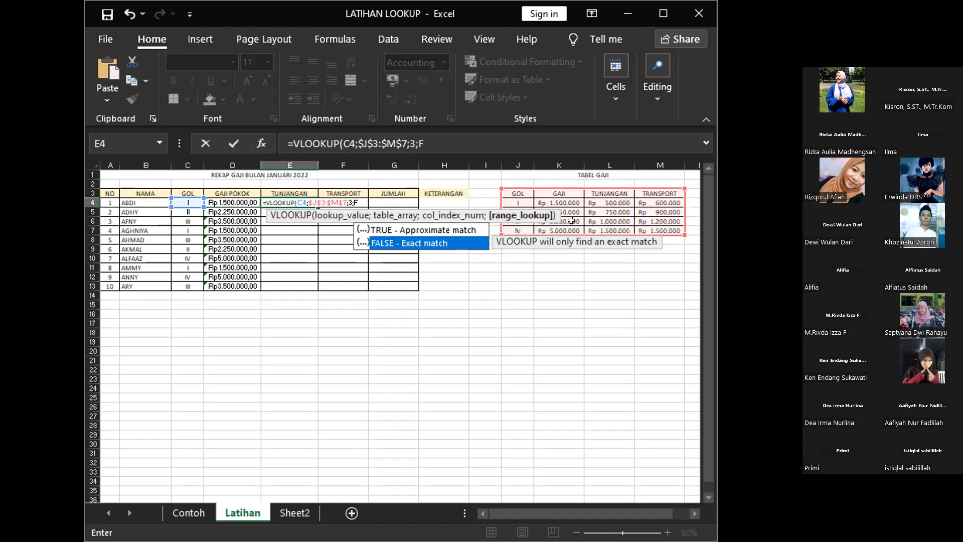
key("Return")
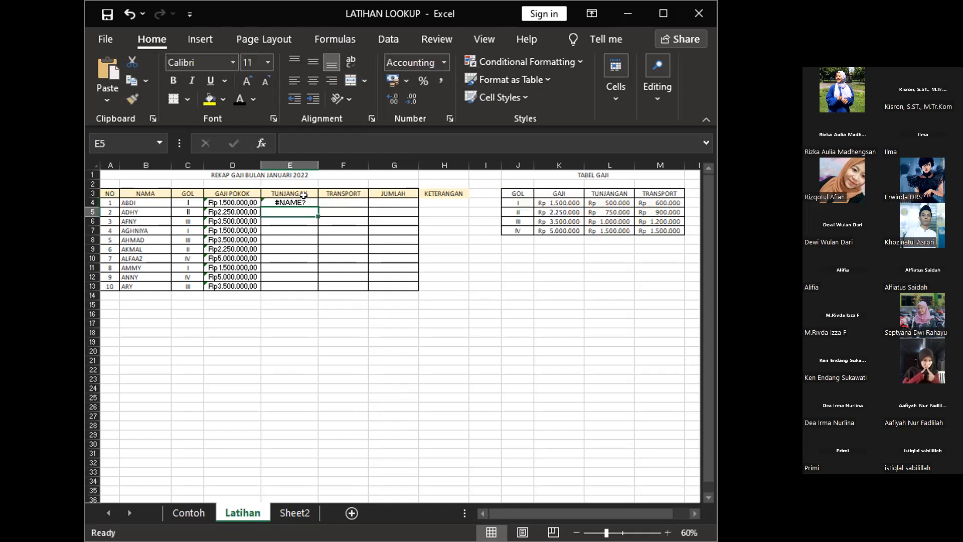
Correct the match argument of the TUNJANGAN formula in E4 to 0.
key("Up")
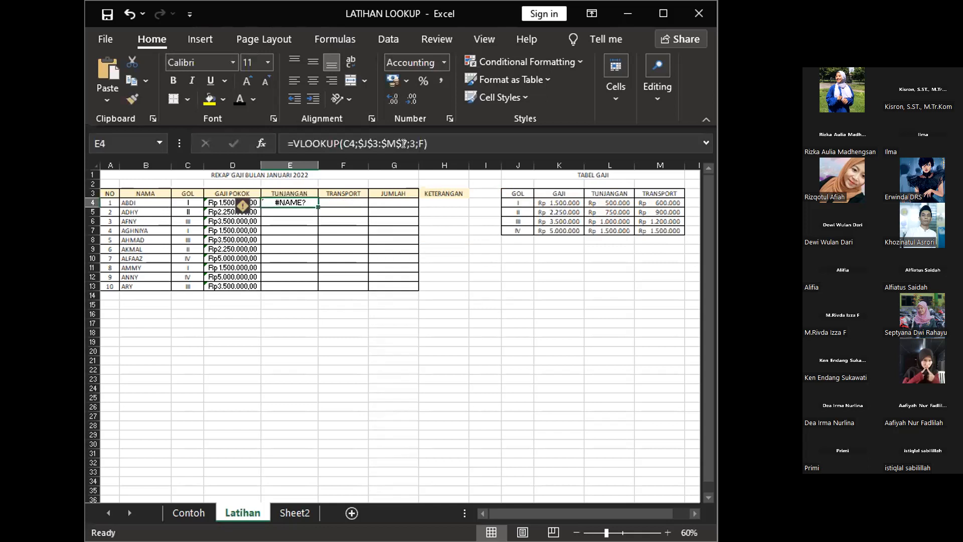
left_click(418, 135)
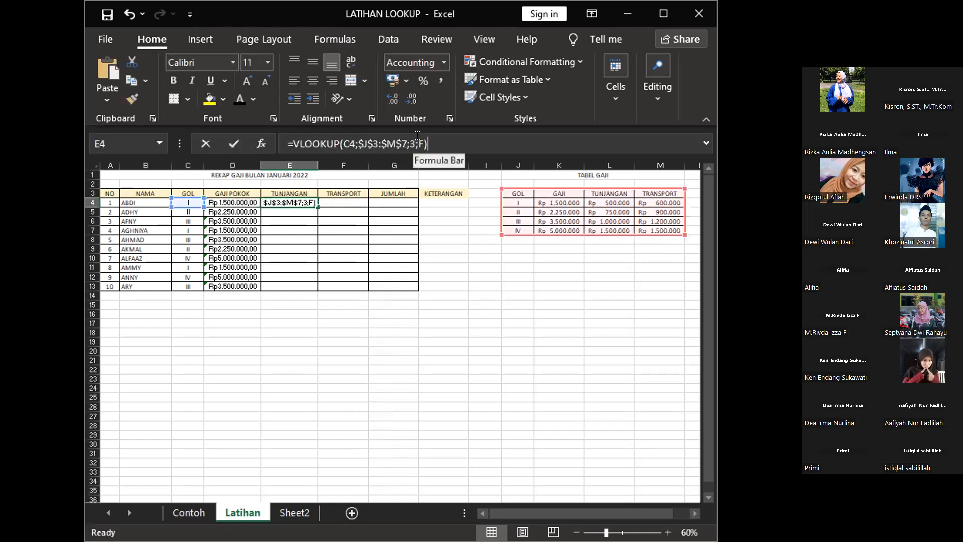
left_click(440, 143)
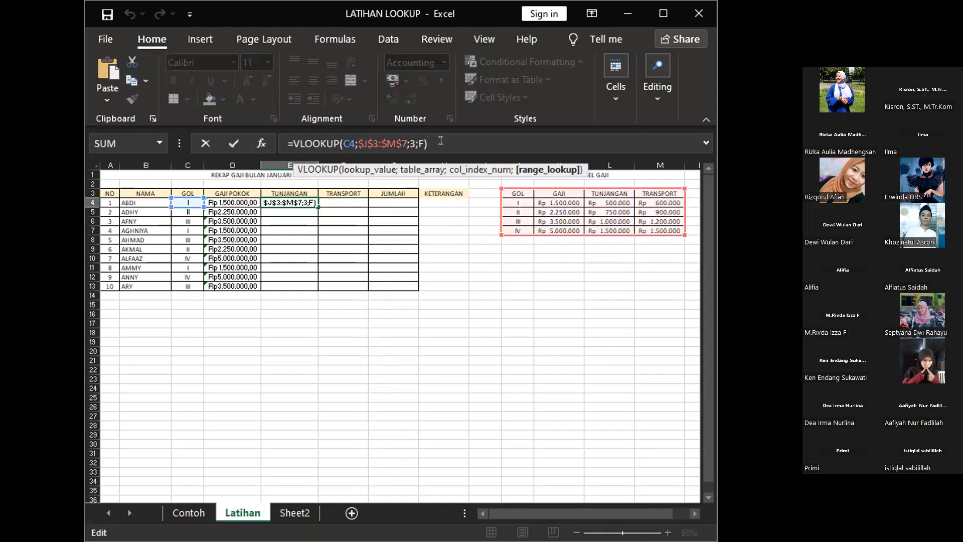
key("BackSpace")
type("0")
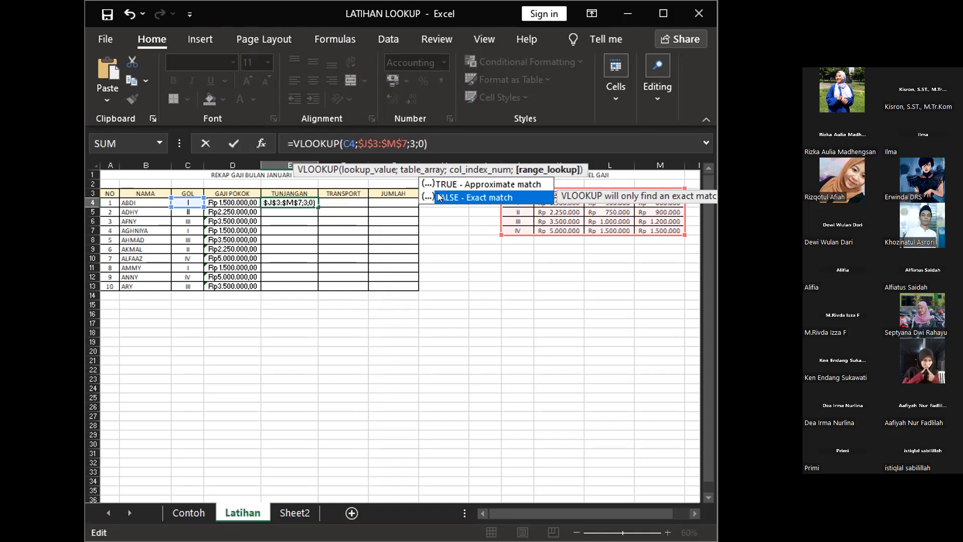
key("Return")
left_click(311, 202)
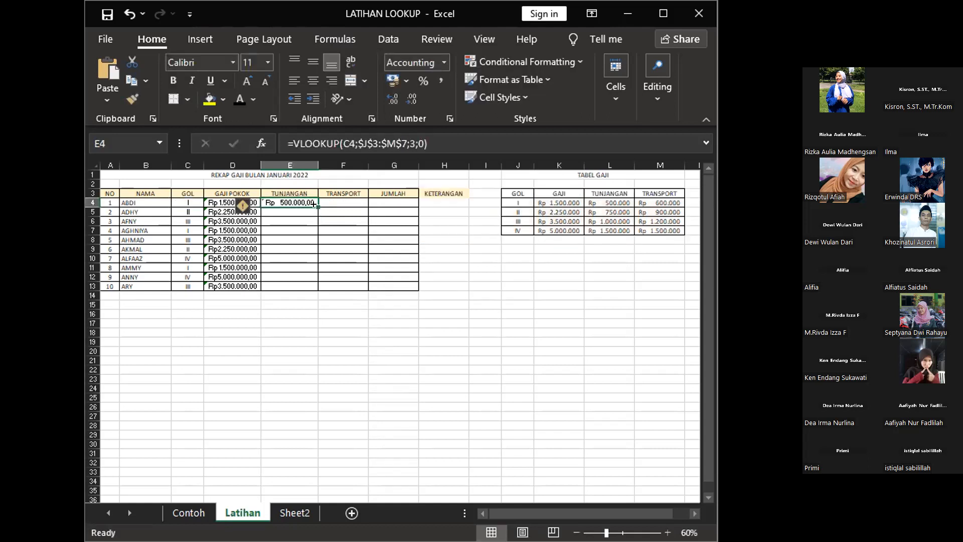
Copy the TUNJANGAN formula down to E13 and start a VLOOKUP in TRANSPORT cell F4 with C4 as the lookup value.
left_click_drag(314, 204, 313, 284)
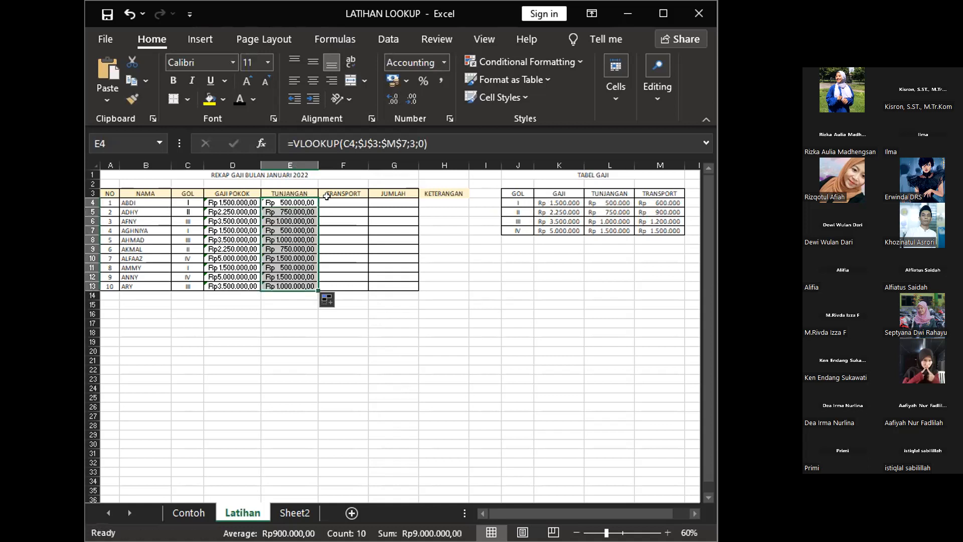
left_click(326, 198)
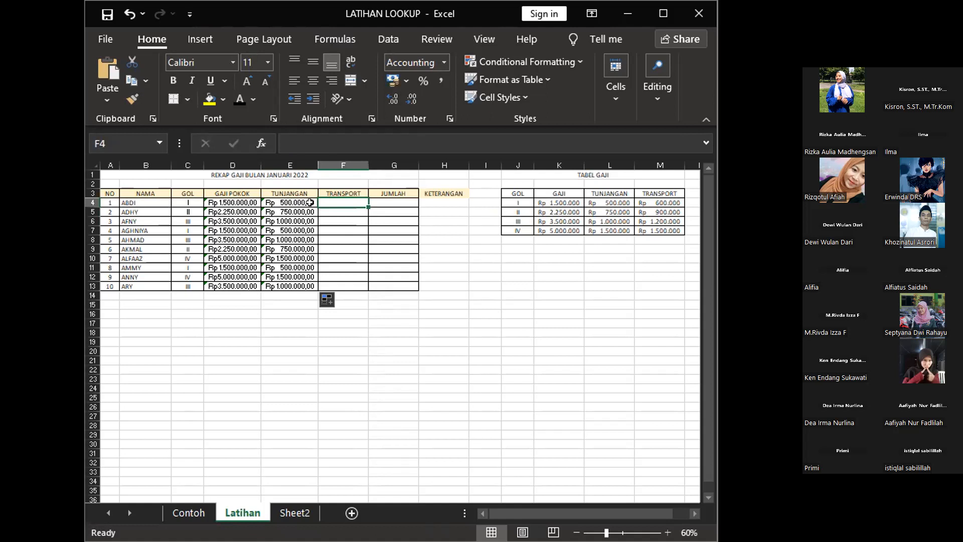
type("=")
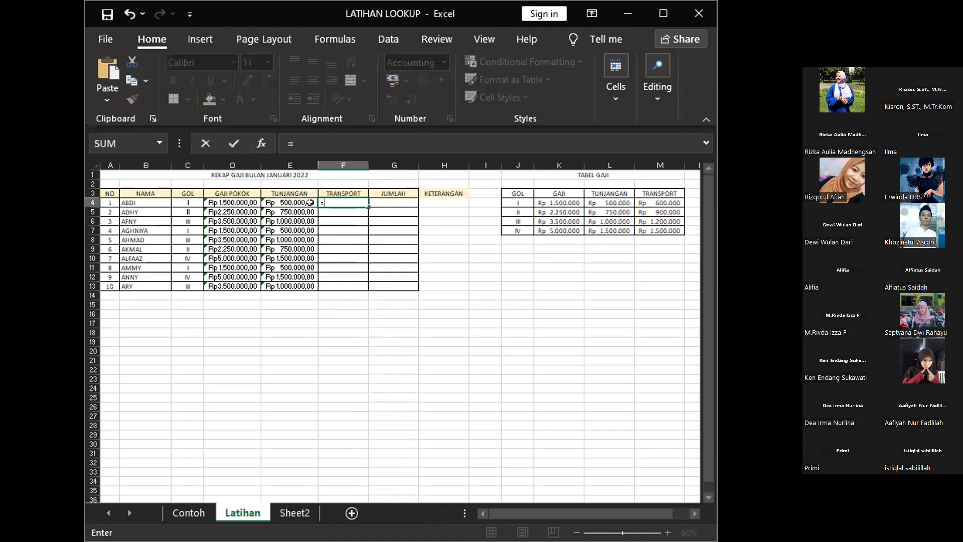
type("VL")
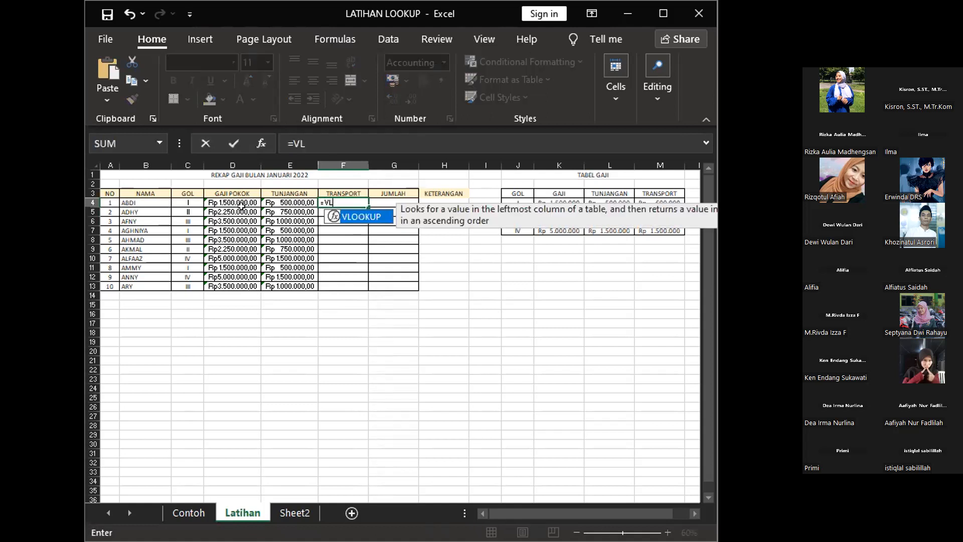
key("Tab")
left_click(181, 203)
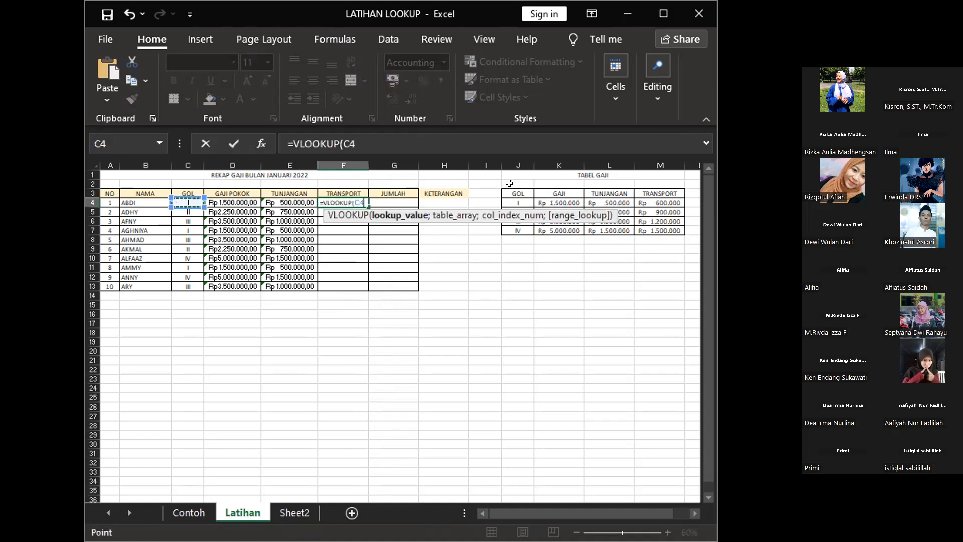
Complete the F4 formula with the locked table range $J$3:$M$7, column index 4 and 0 as the match argument.
type(";")
left_click(530, 195)
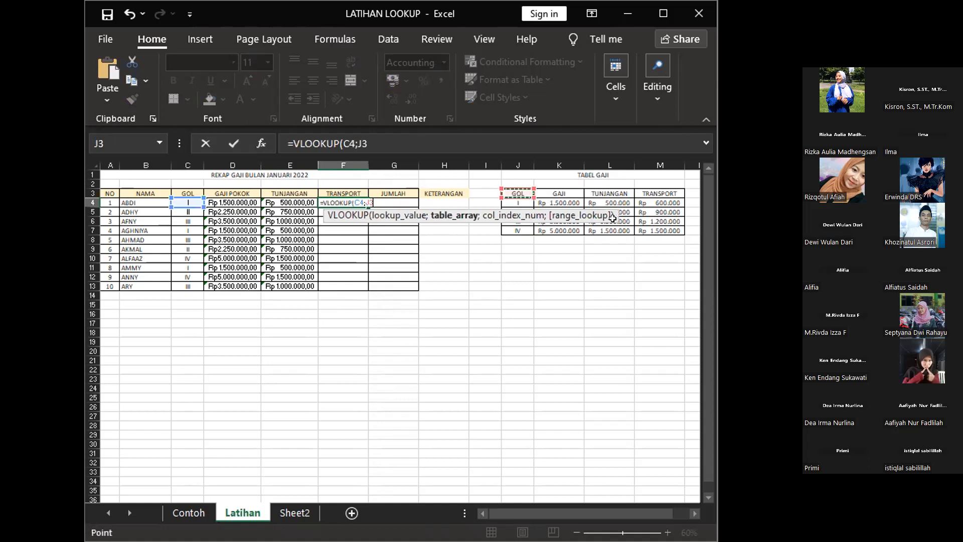
left_click(648, 227, "shift")
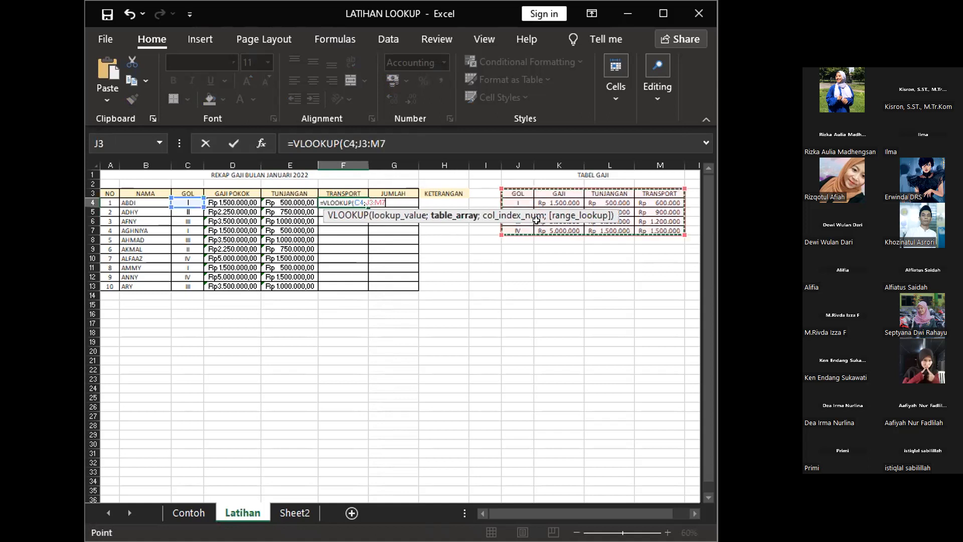
key("F4")
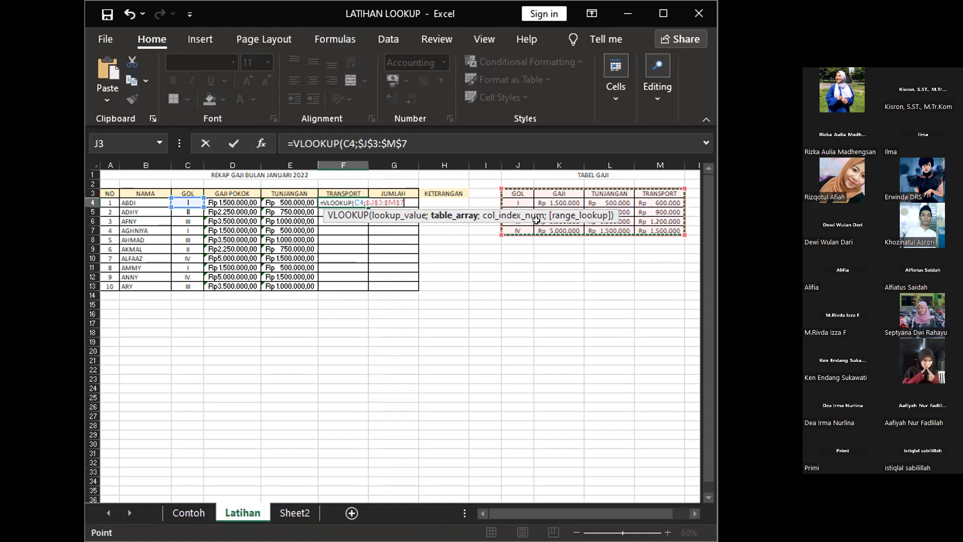
type(";4")
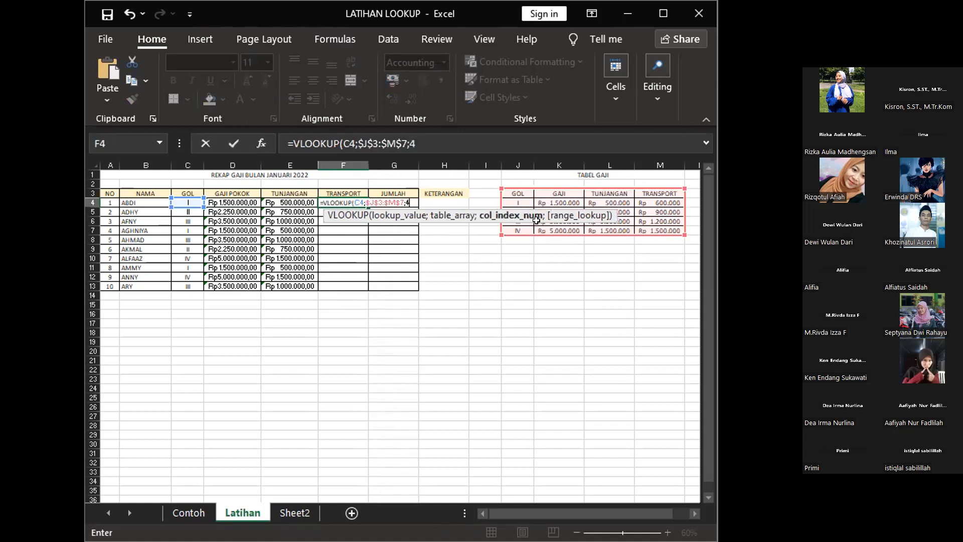
type(";0")
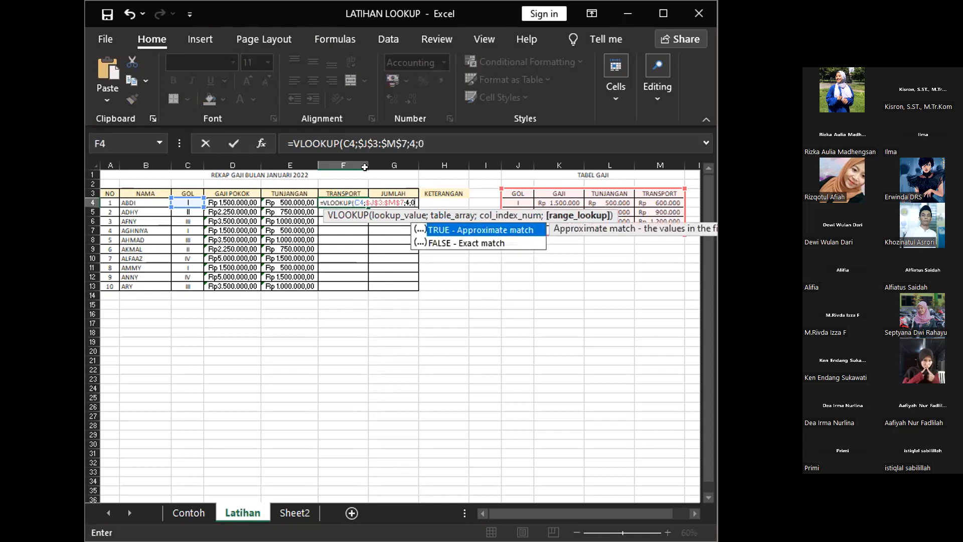
key("Return")
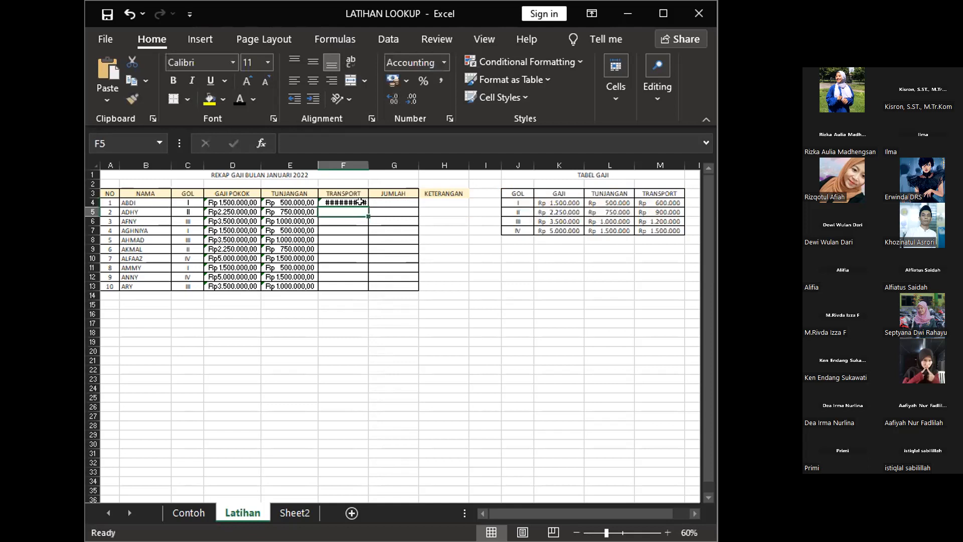
Copy the F4 formula down to row 13 and auto-fit the TRANSPORT column width.
double_click(369, 165)
left_click(366, 203)
left_click_drag(366, 203, 367, 287)
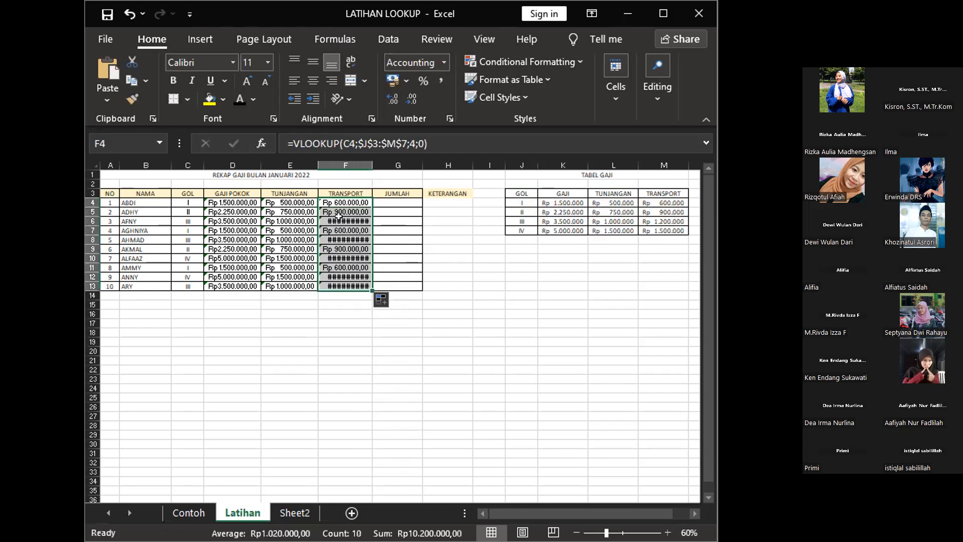
left_click(339, 219)
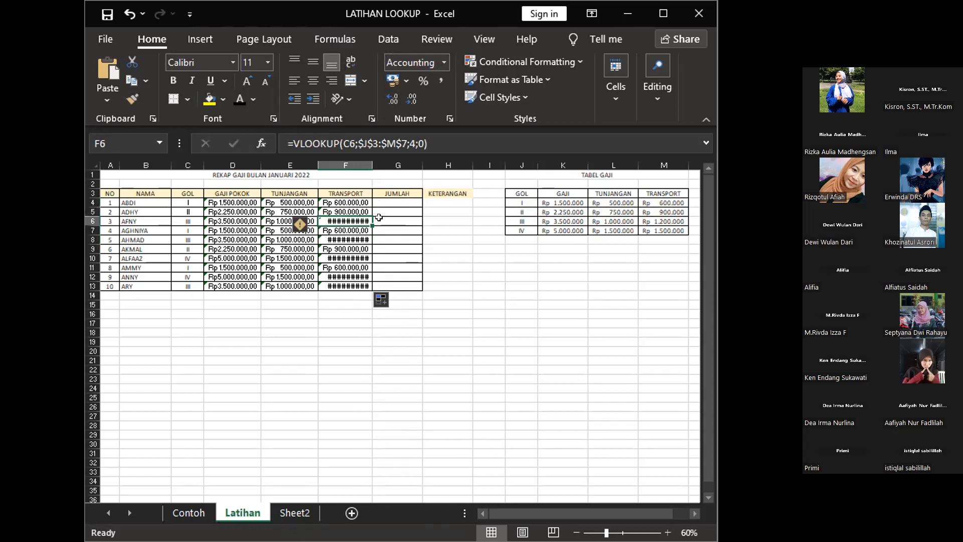
double_click(372, 165)
left_click(402, 294)
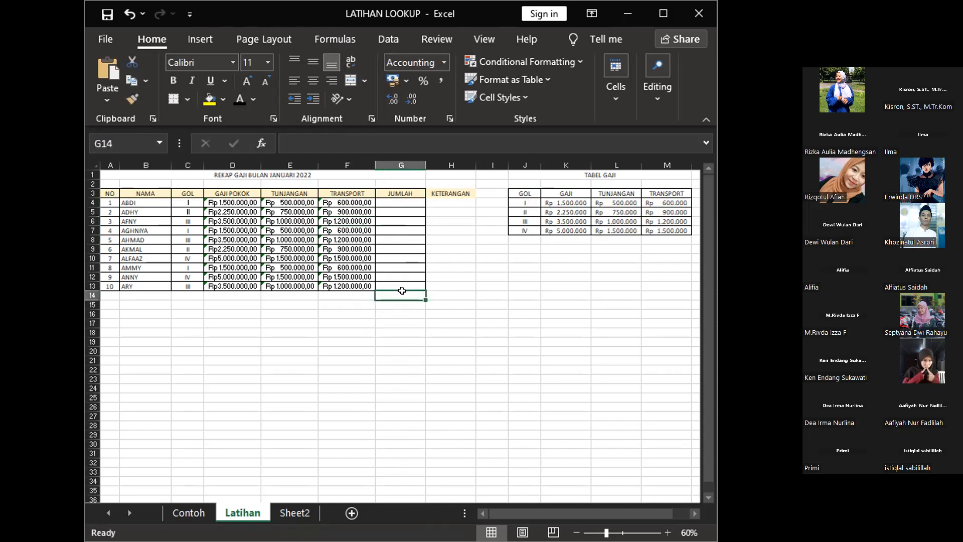
Enter a SUM formula over D4:F4 in JUMLAH cell G4.
left_click(386, 202)
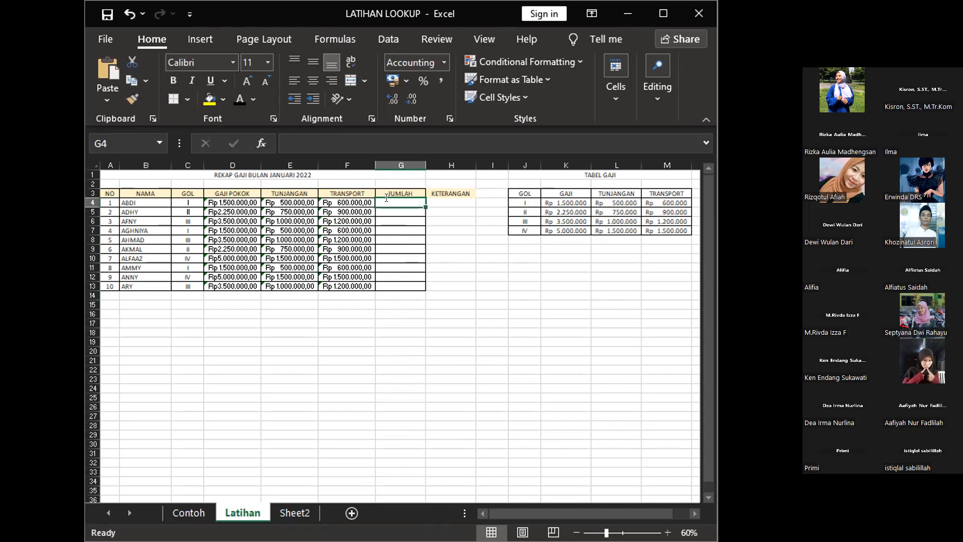
type("=")
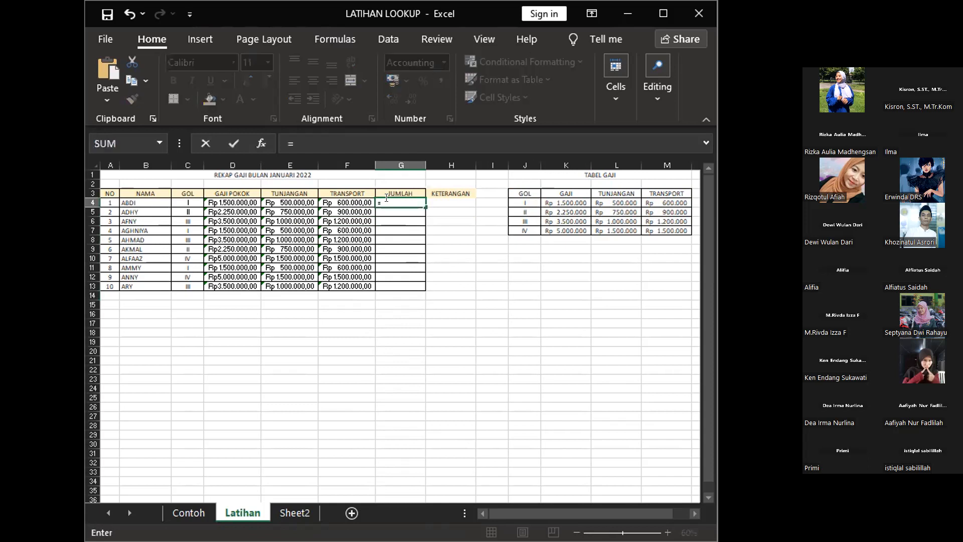
type("SUM")
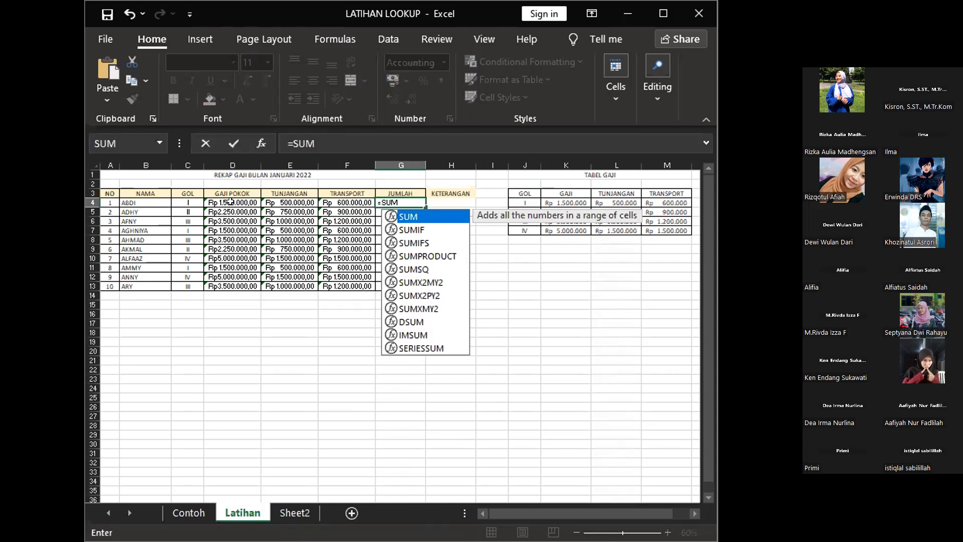
type("(")
left_click(236, 201)
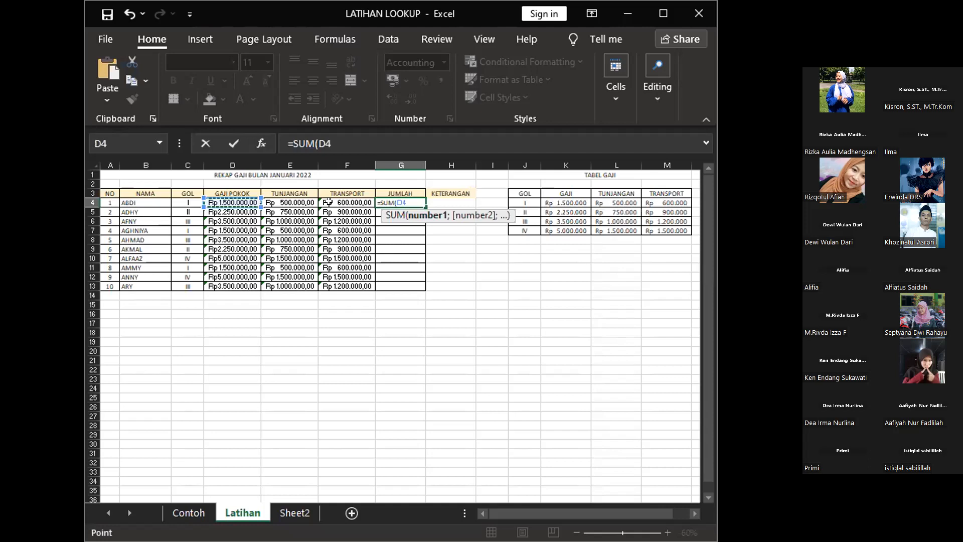
key("Return")
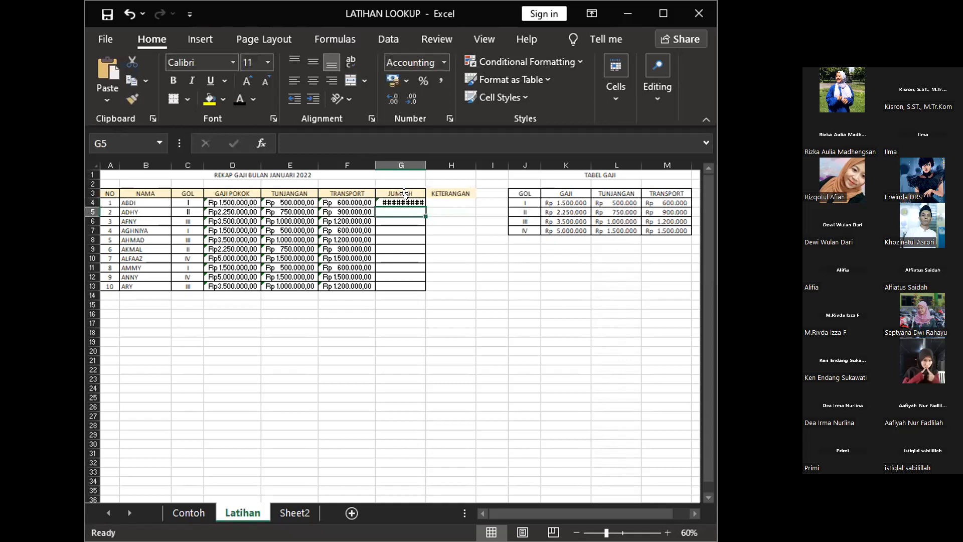
Auto-fit the JUMLAH column width and copy the G4 sum down to row 13.
double_click(426, 165)
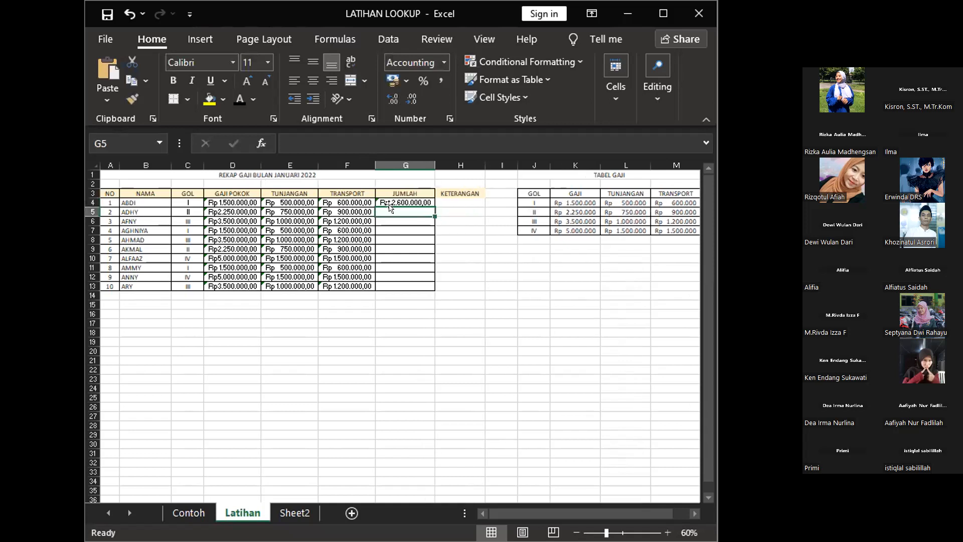
left_click(427, 202)
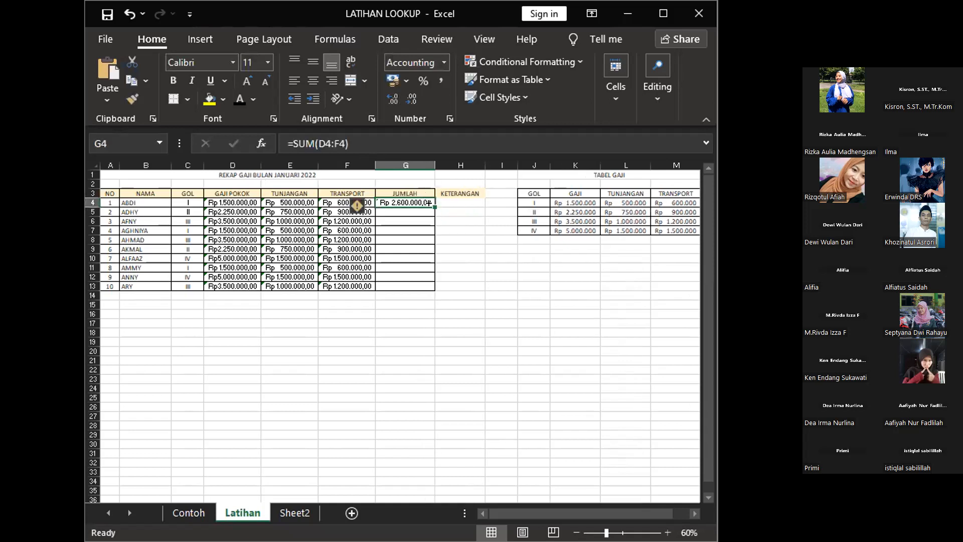
left_click_drag(429, 202, 427, 282)
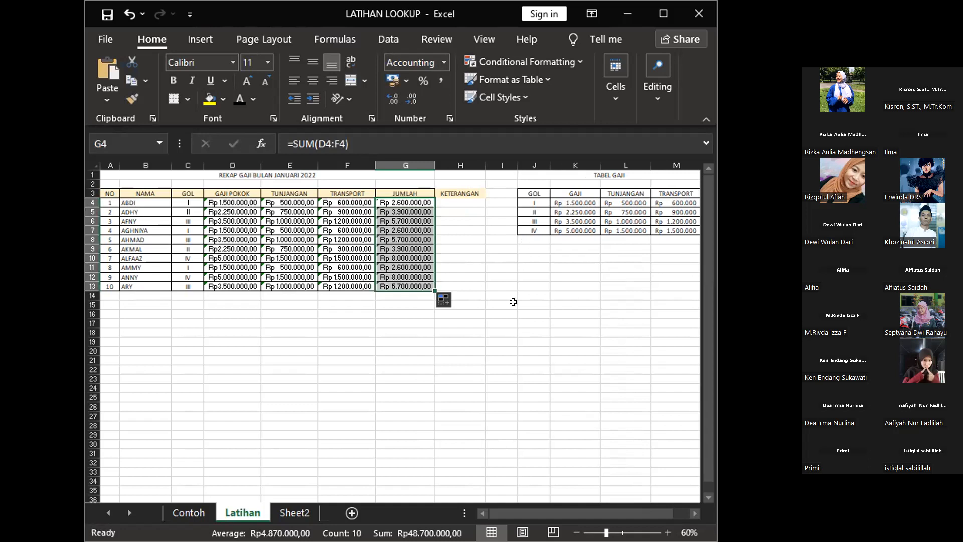
left_click(524, 241)
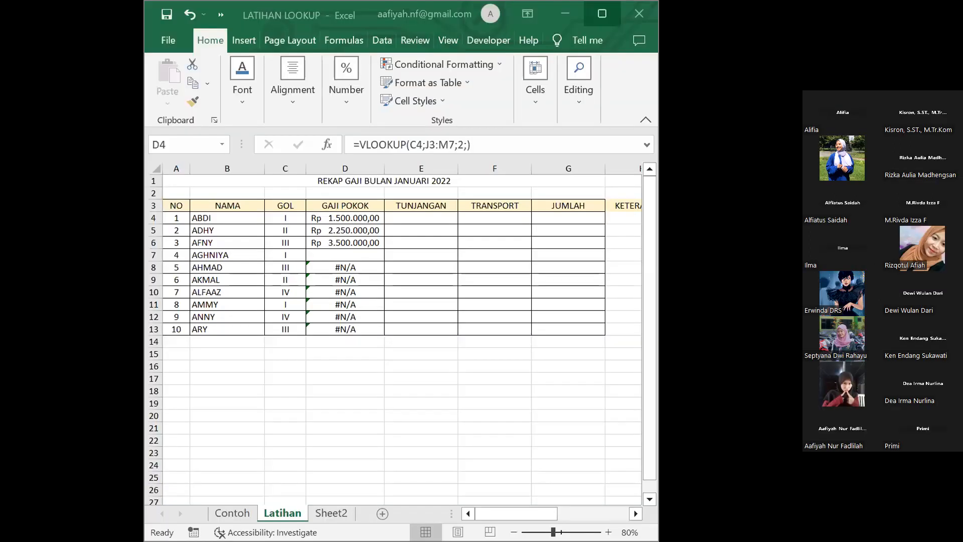
Maximize the participant's workbook window and inspect the VLOOKUP formulas in GAJI POKOK cells D8 and D4.
left_click(602, 14)
left_click(171, 270)
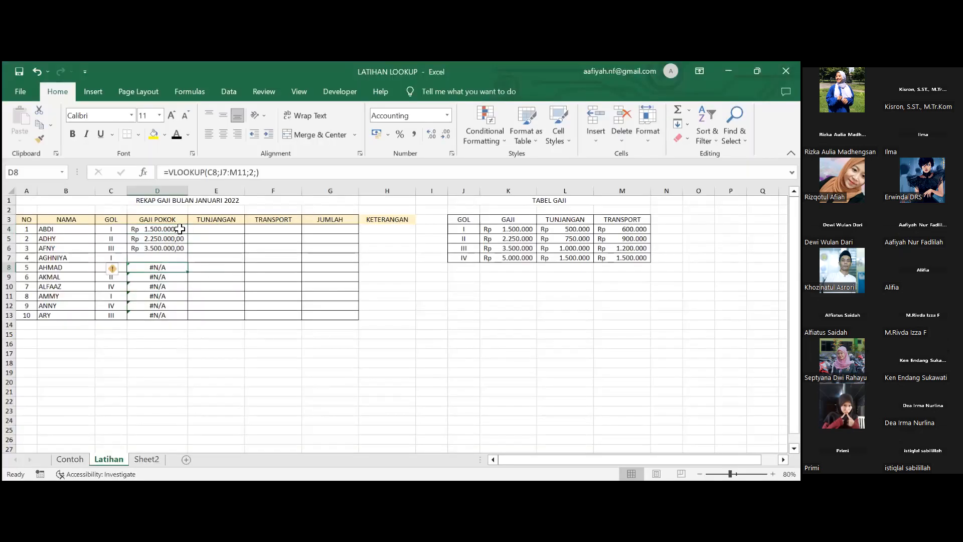
left_click(180, 229)
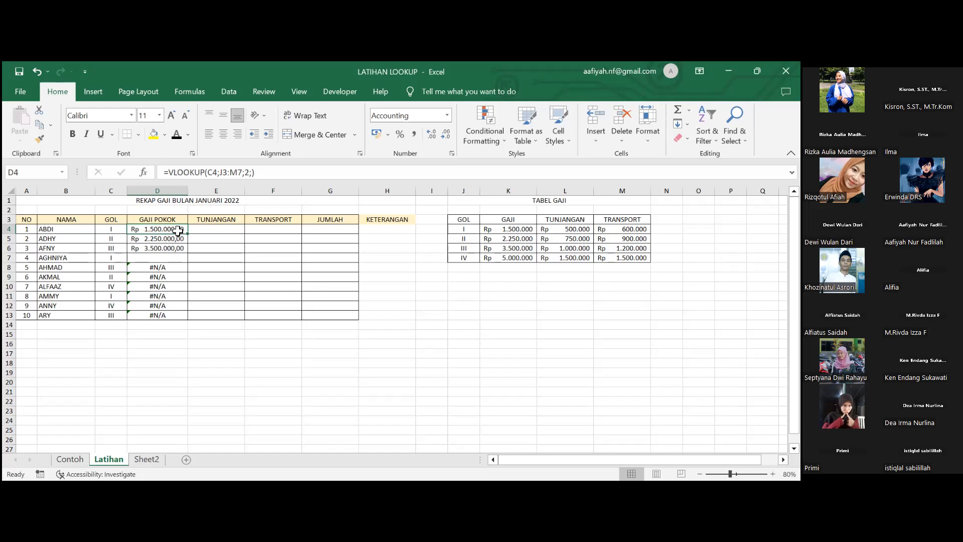
key("F2")
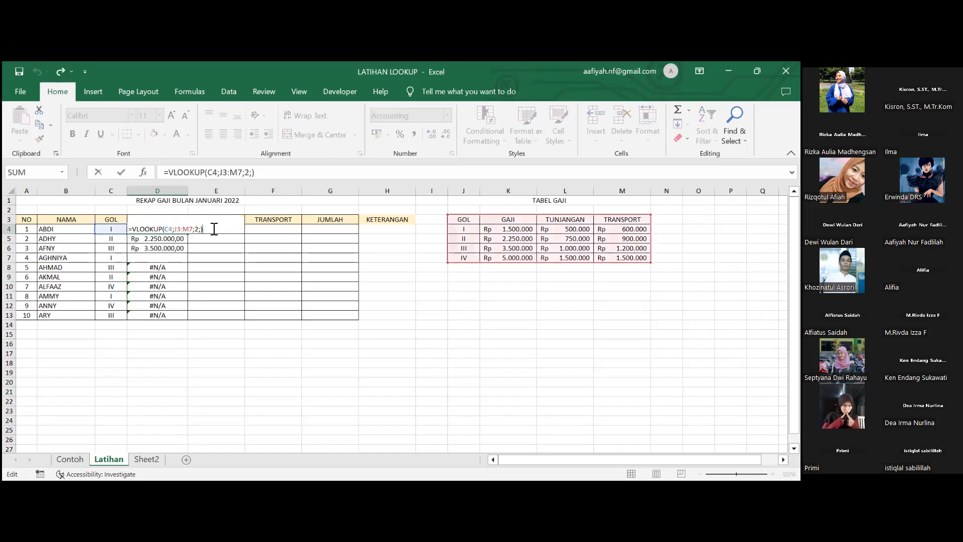
key("Left")
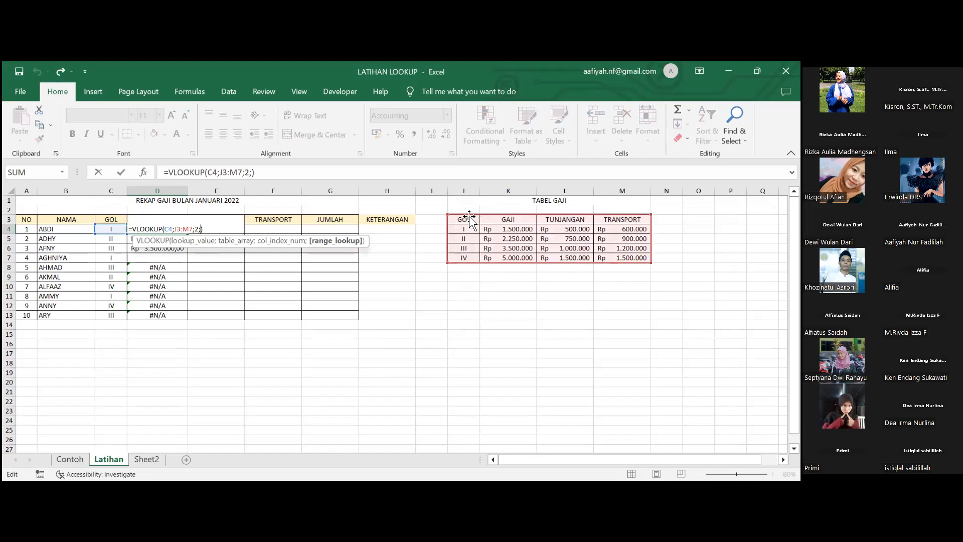
key("Return")
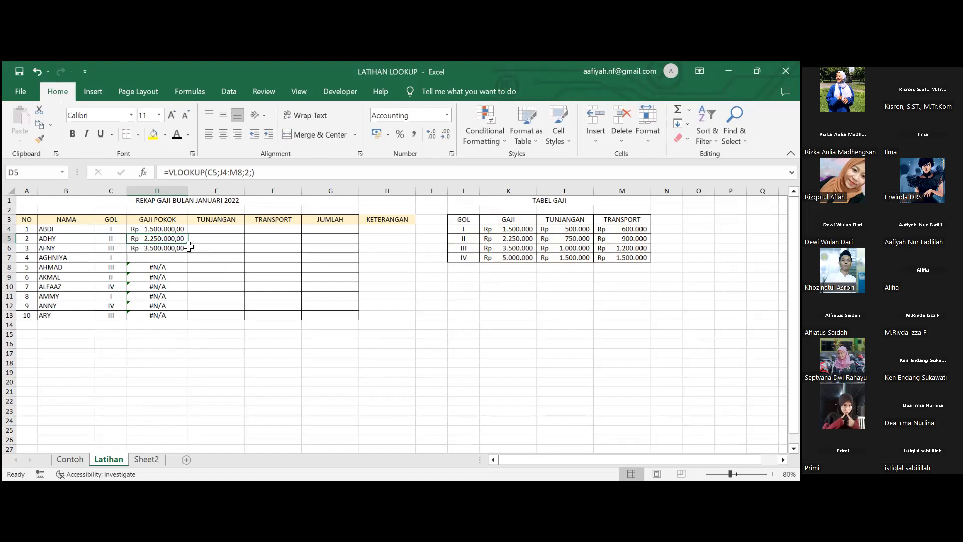
Compare the table range in the D5 VLOOKUP formula with the TABEL GAJI block J3:M7.
key("ctrl+z")
key("F2")
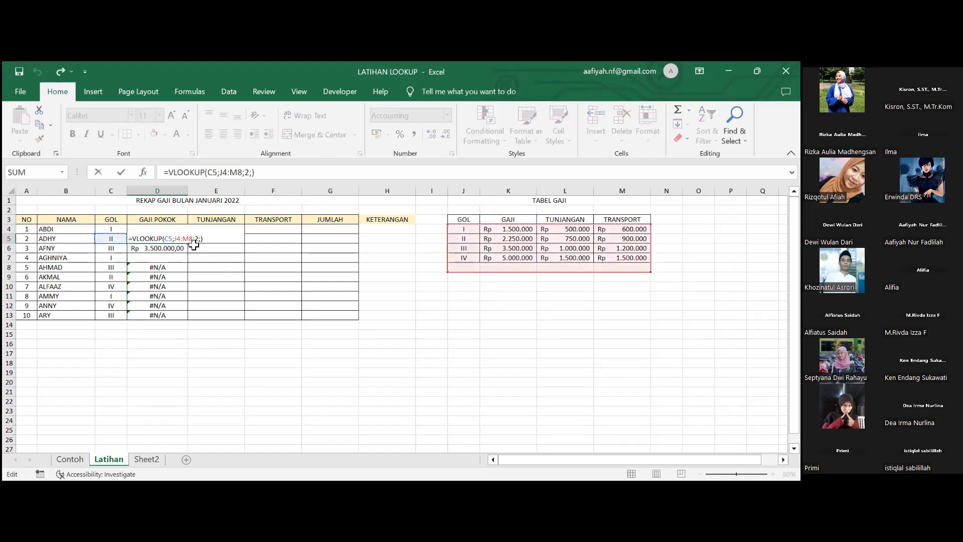
left_click(474, 219)
left_click_drag(517, 225, 646, 262)
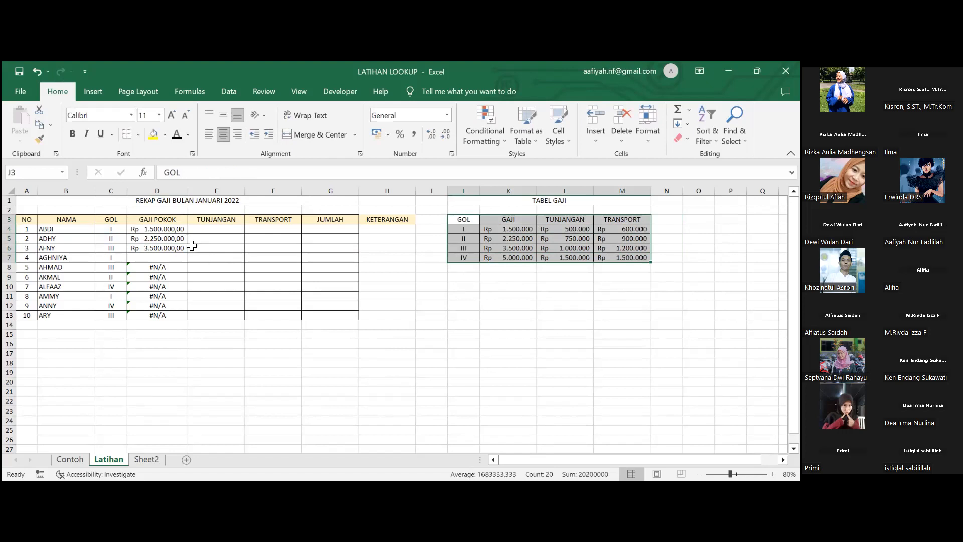
double_click(182, 239)
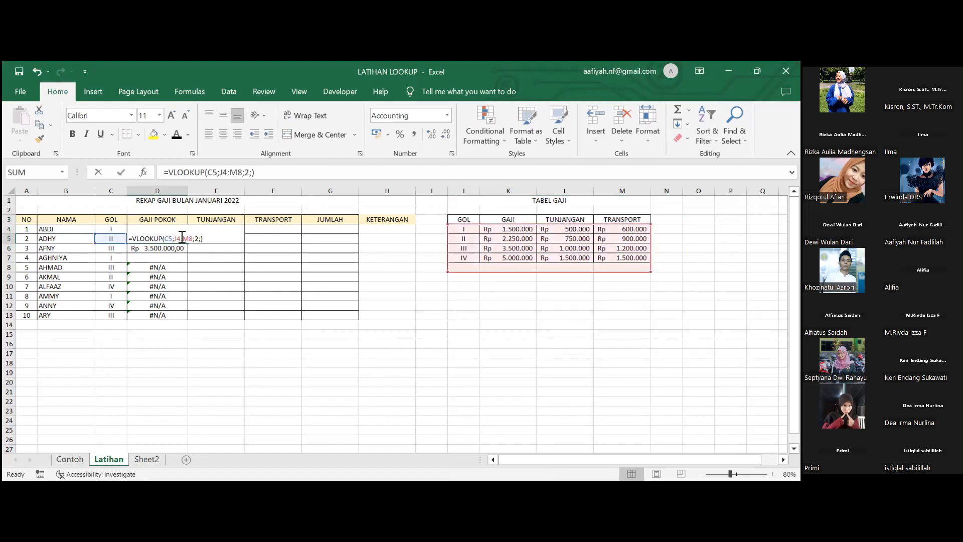
left_click(197, 238)
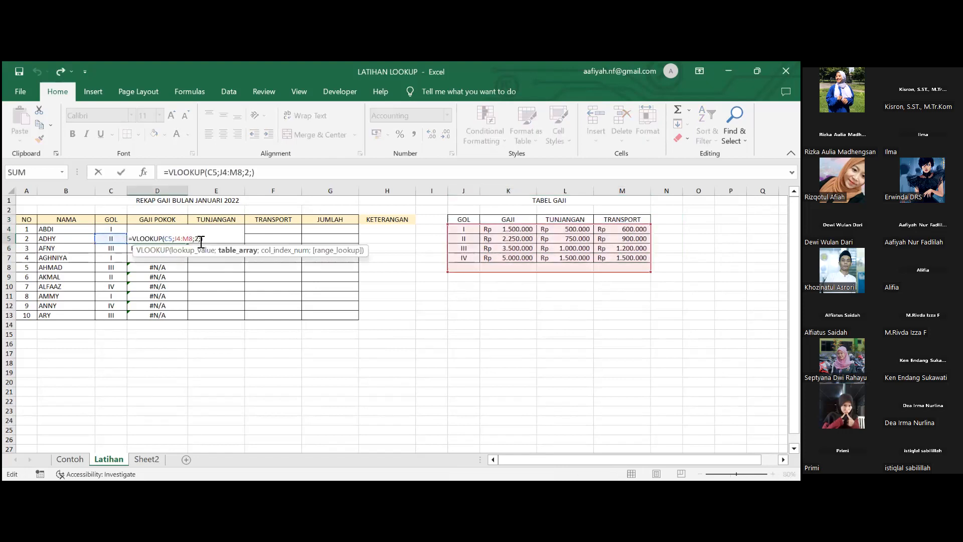
left_click(170, 231)
key("ctrl+Return")
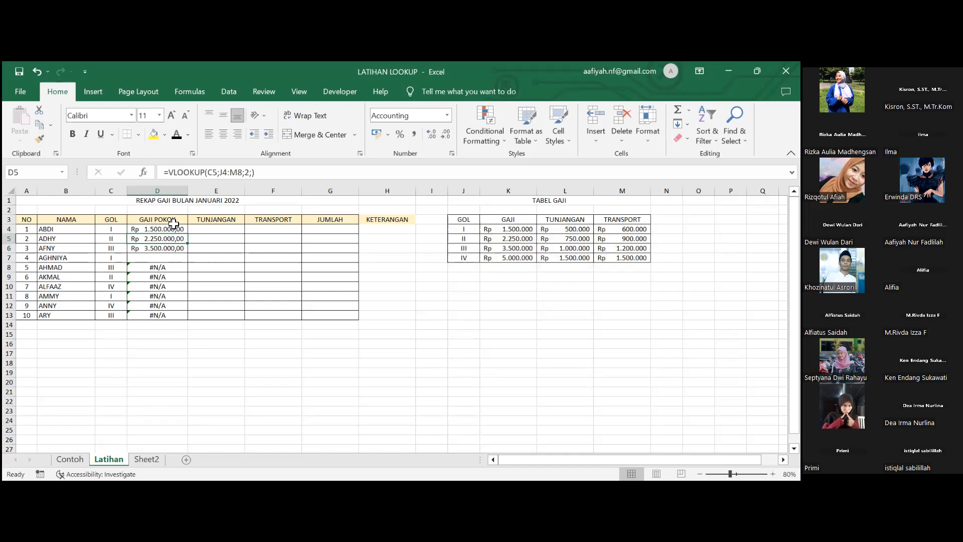
Lock the table range in the D4 VLOOKUP formula as the absolute reference $J$3:$M$7.
left_click(171, 219)
left_click(173, 230)
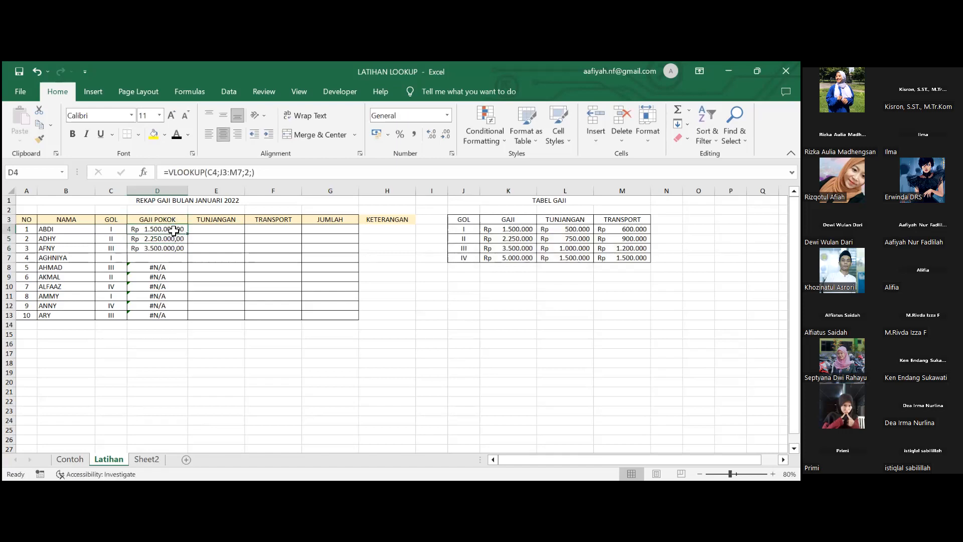
double_click(173, 231)
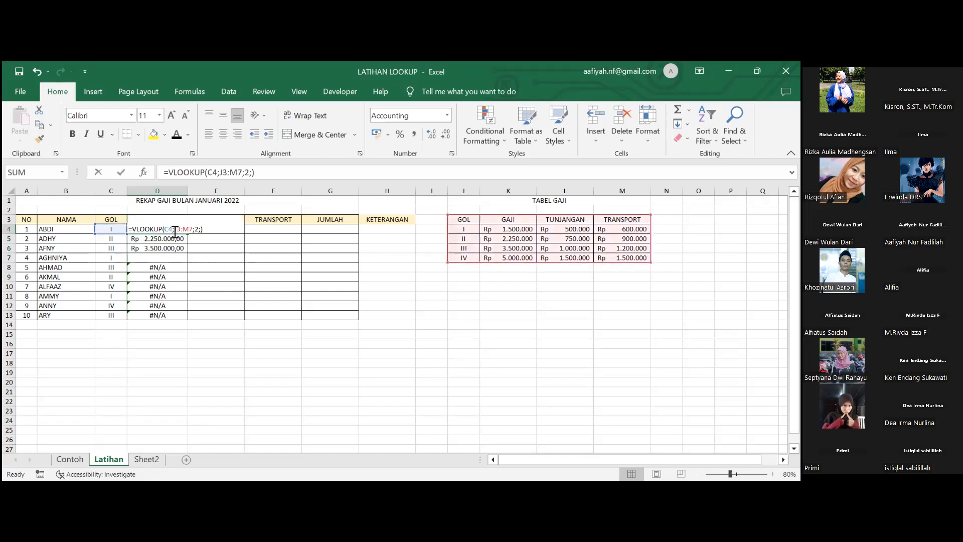
left_click(202, 230)
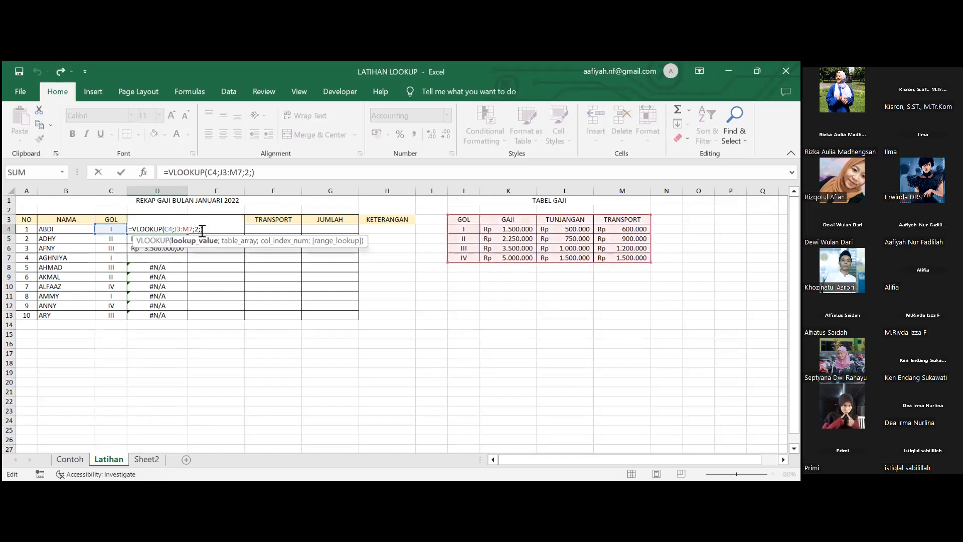
left_click_drag(174, 230, 194, 229)
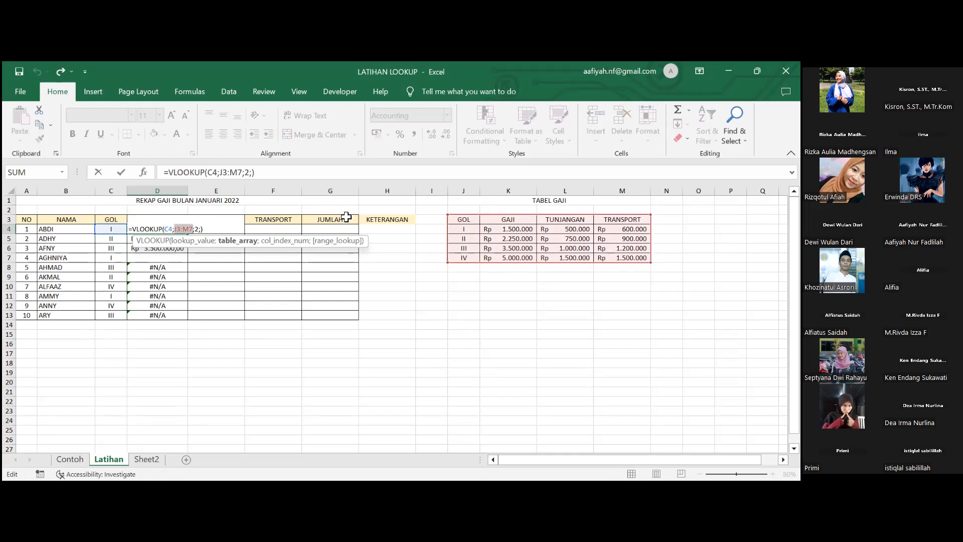
key("F4")
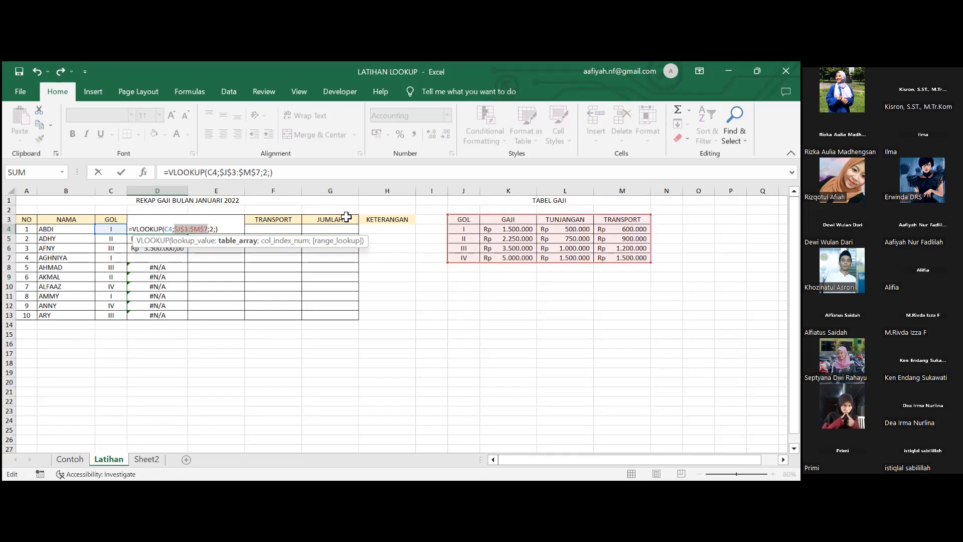
Add 0 as the range_lookup argument of the D4 VLOOKUP formula for an exact match and commit the formula.
left_click(216, 231)
key("Right")
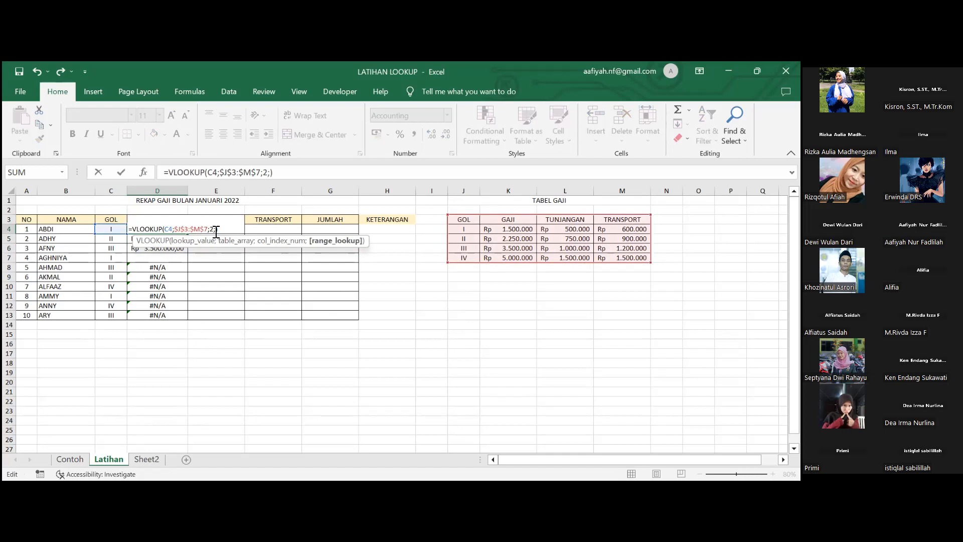
type("0")
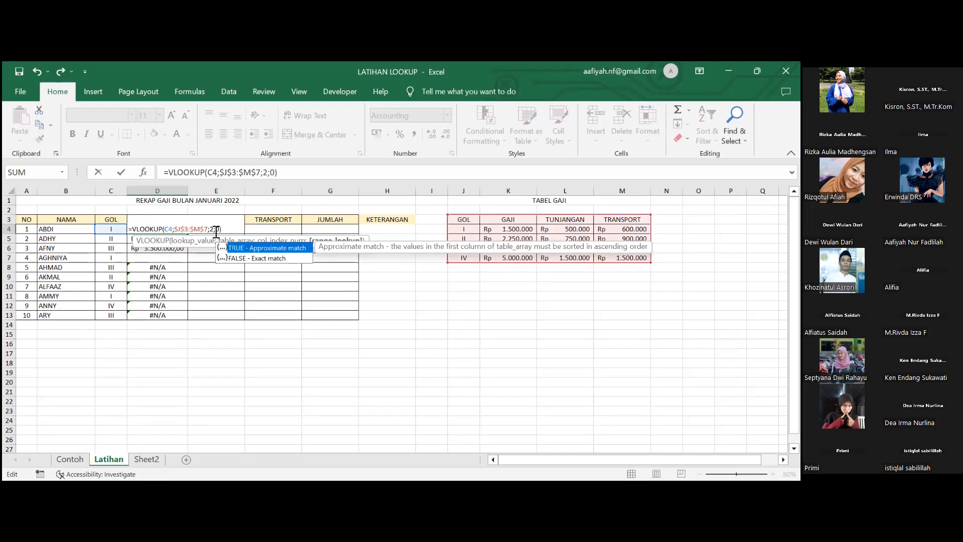
left_click(248, 257)
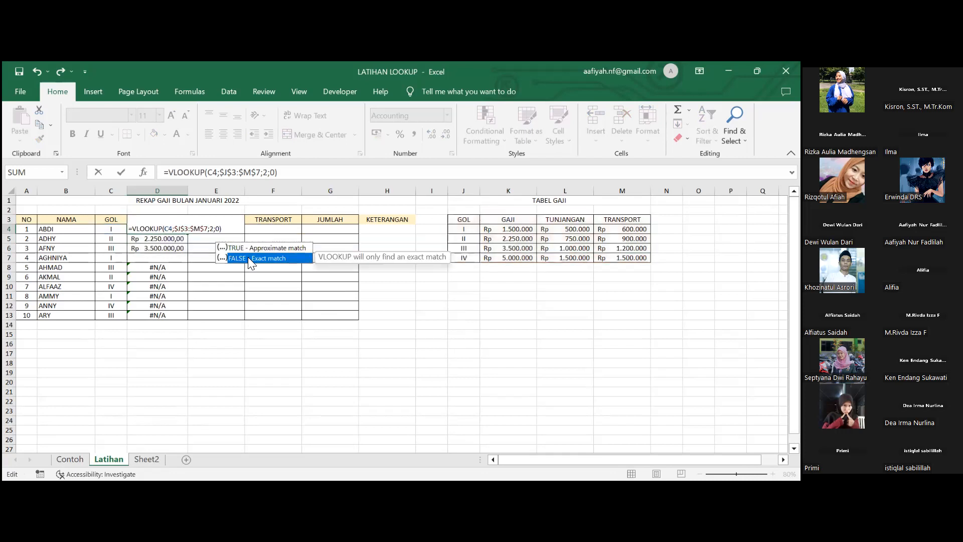
key("Return")
Copy the GAJI POKOK formula in D4 down to row 13 and select TUNJANGAN cell E4.
left_click(178, 230)
left_click_drag(179, 231, 180, 316)
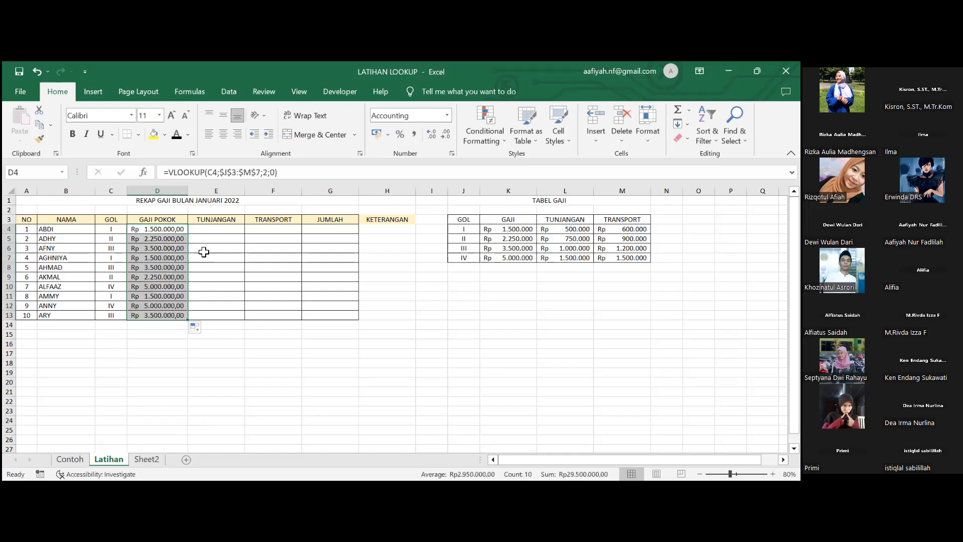
left_click(207, 231)
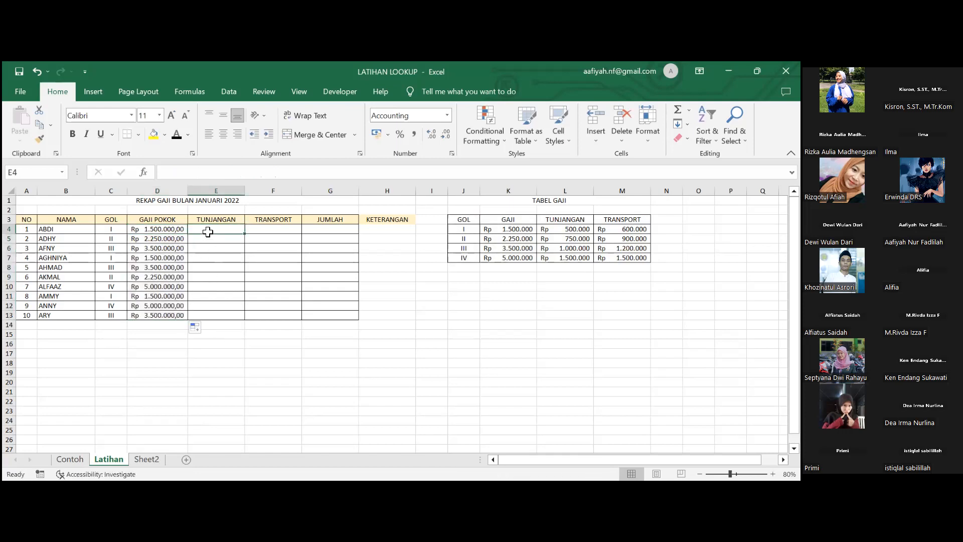
left_click(178, 232)
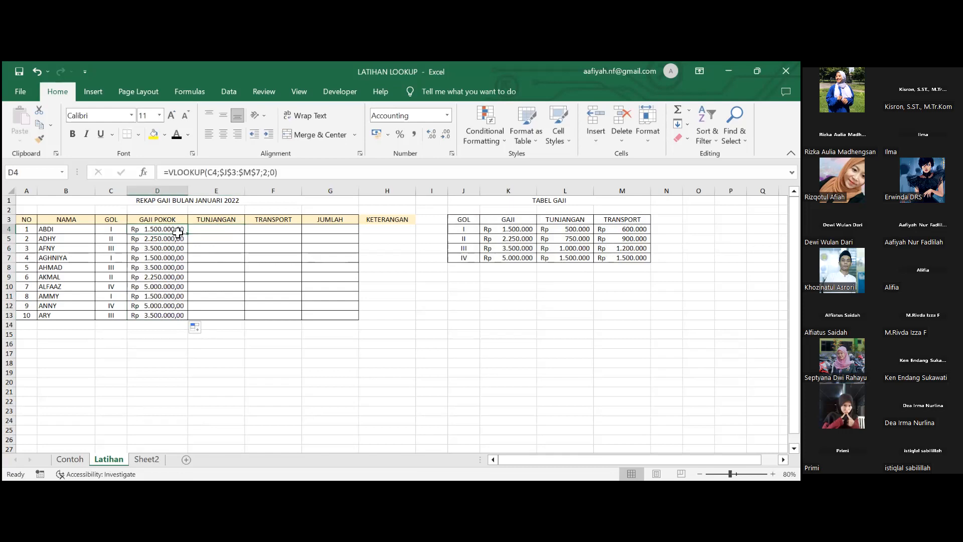
left_click(234, 229)
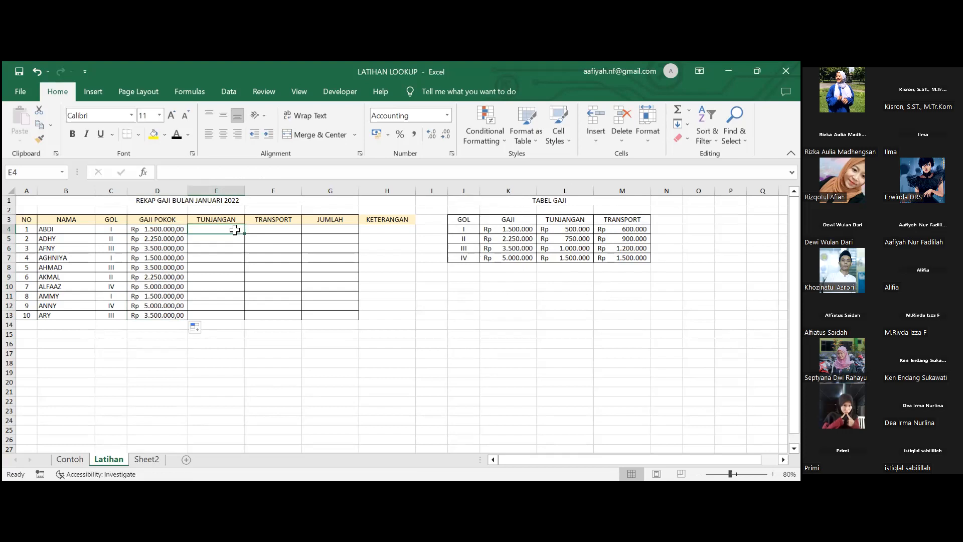
type("VLOOK")
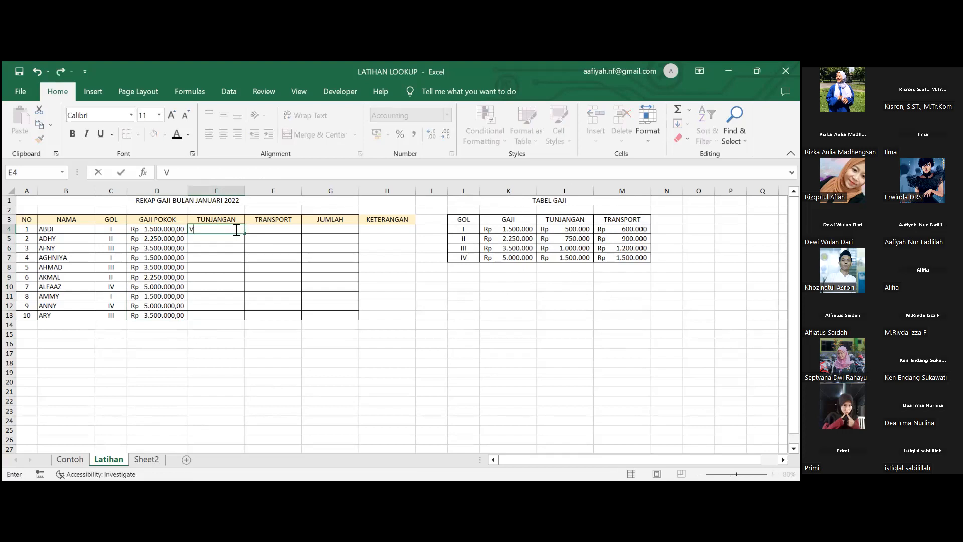
key("BackSpace")
key("BackSpace")
key("BackSpace")
key("BackSpace")
key("BackSpace")
Begin a VLOOKUP formula in TUNJANGAN cell E4 with C4 as the lookup value.
type("=")
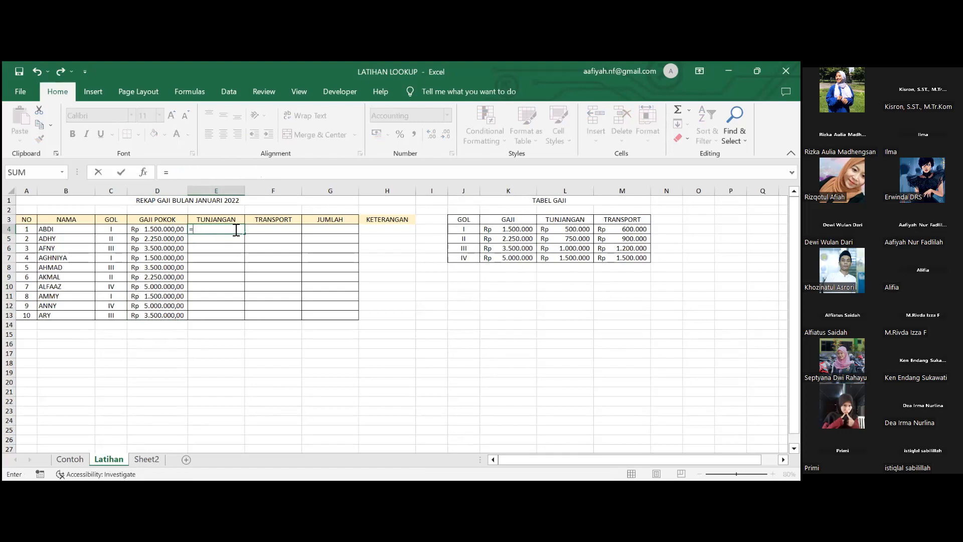
type("VLOOKU")
key("BackSpace")
key("BackSpace")
key("BackSpace")
key("BackSpace")
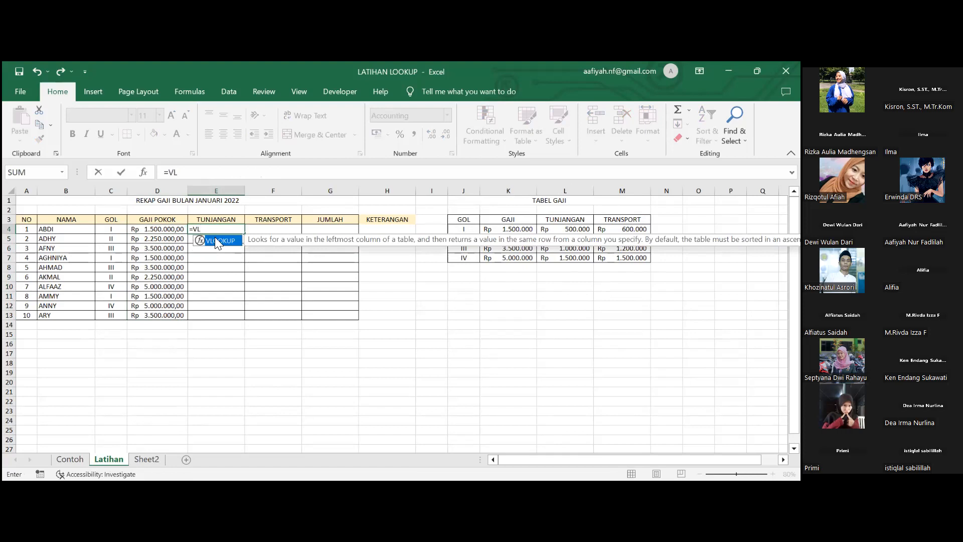
key("ctrl+Return")
double_click(234, 229)
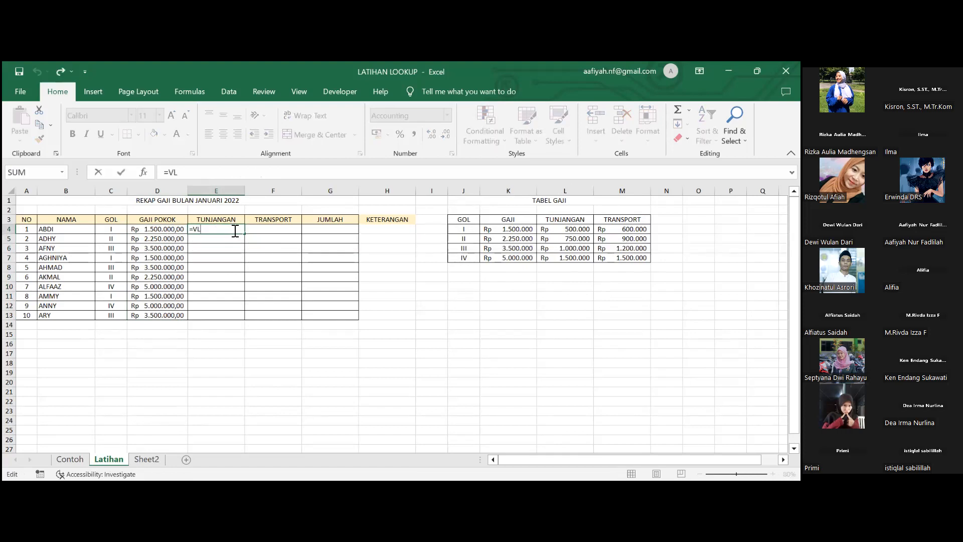
type("OOKU")
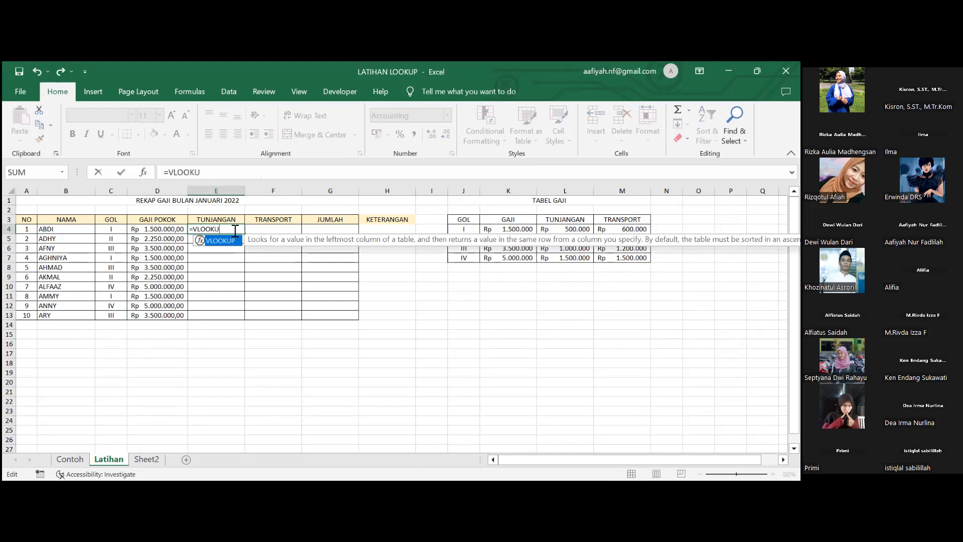
type("P(")
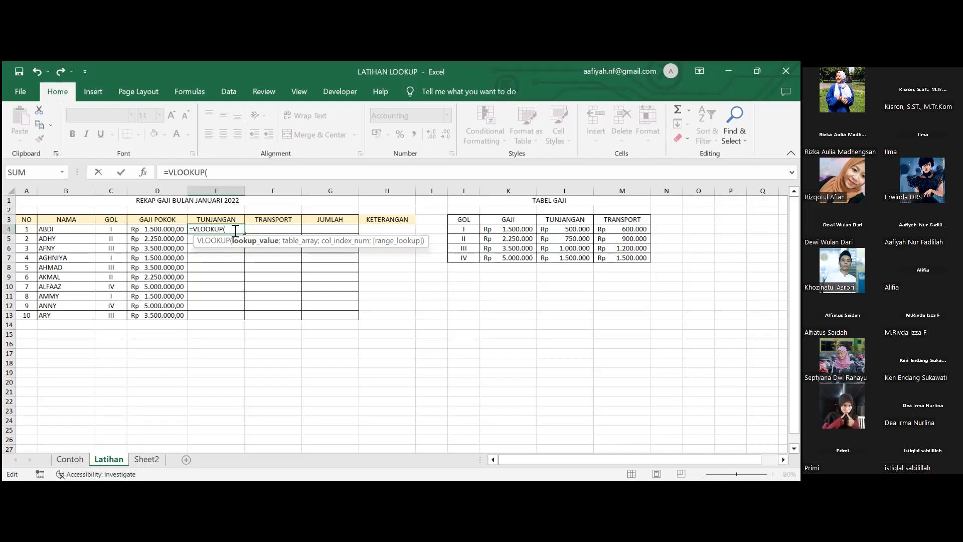
left_click(115, 232)
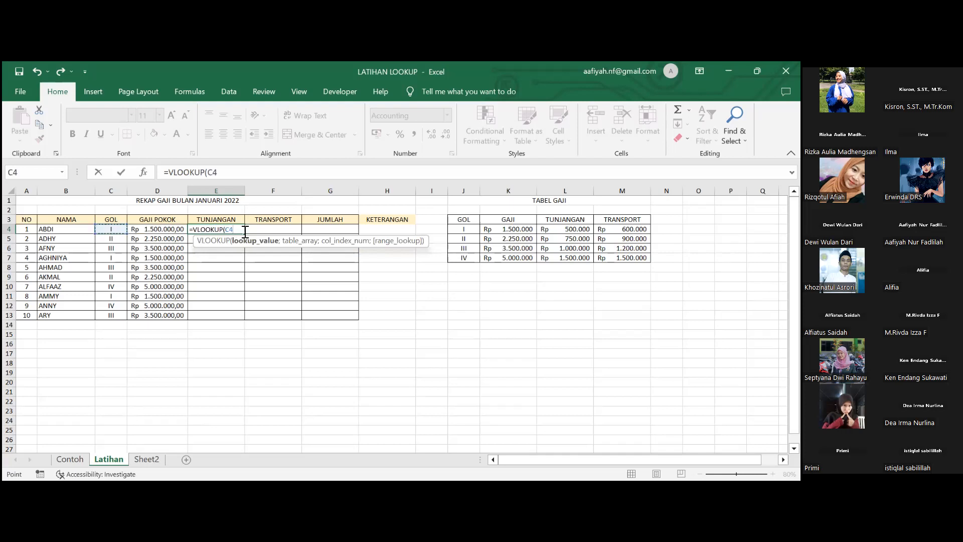
type(";")
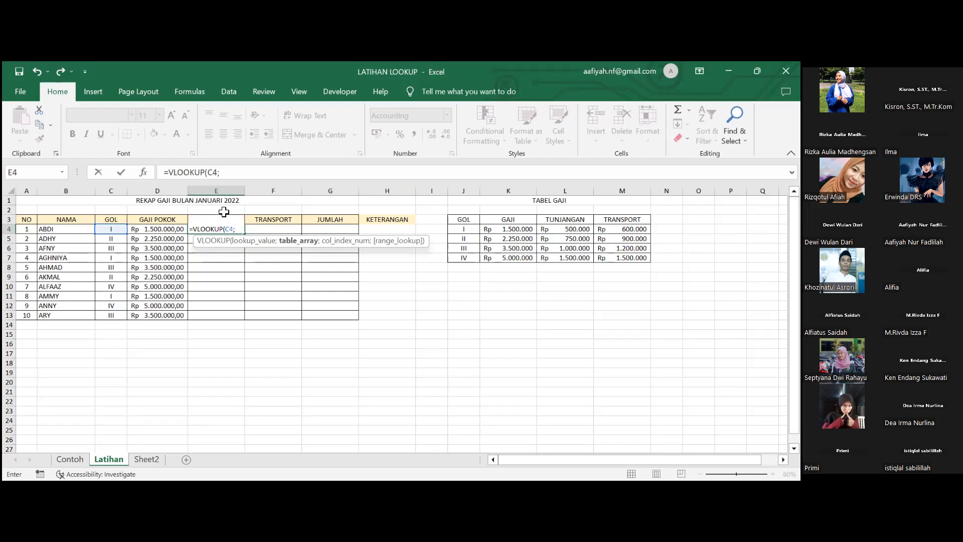
Set the E4 formula's table array to the TABEL GAJI block, locked as $J$3:$M$7.
left_click(464, 219)
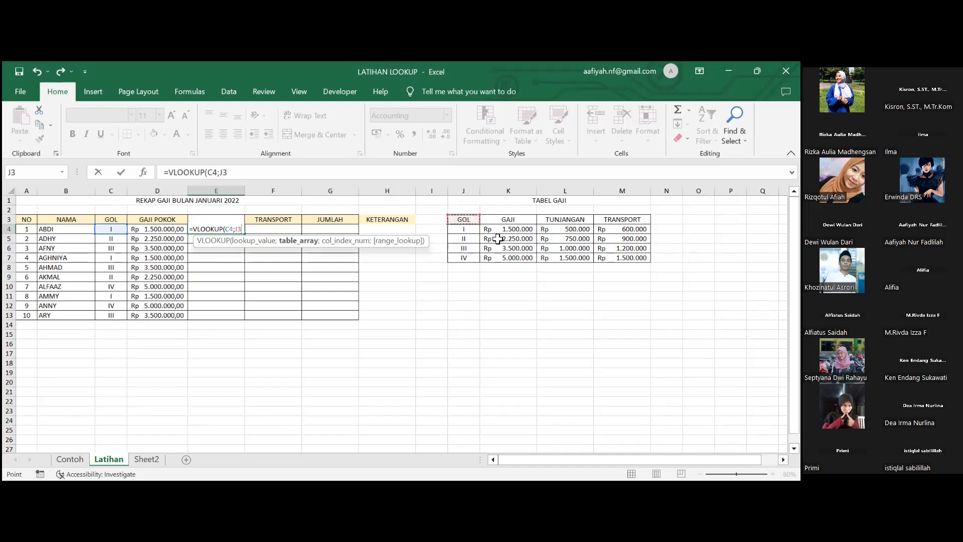
left_click(611, 258, "shift")
type(";")
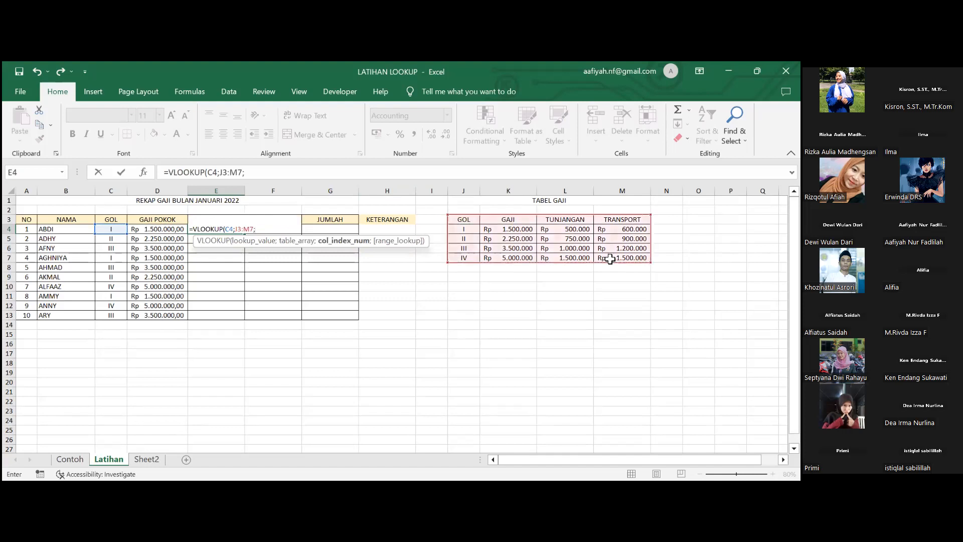
key("BackSpace")
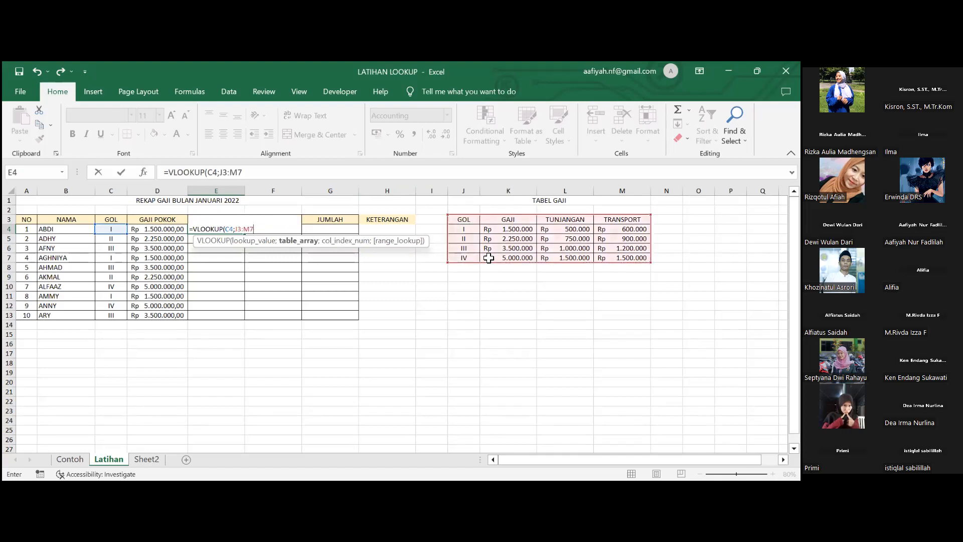
key("F4")
type(";")
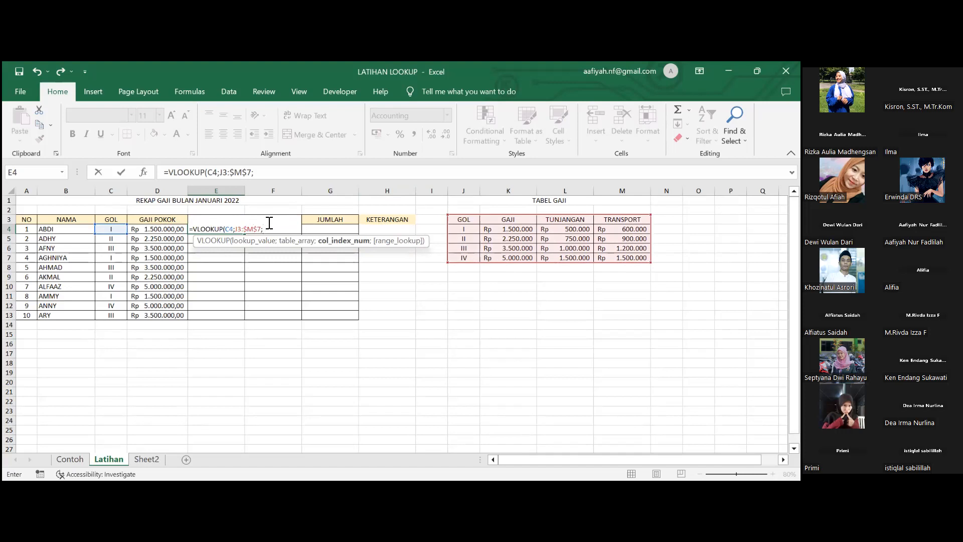
left_click(239, 229)
double_click(238, 230)
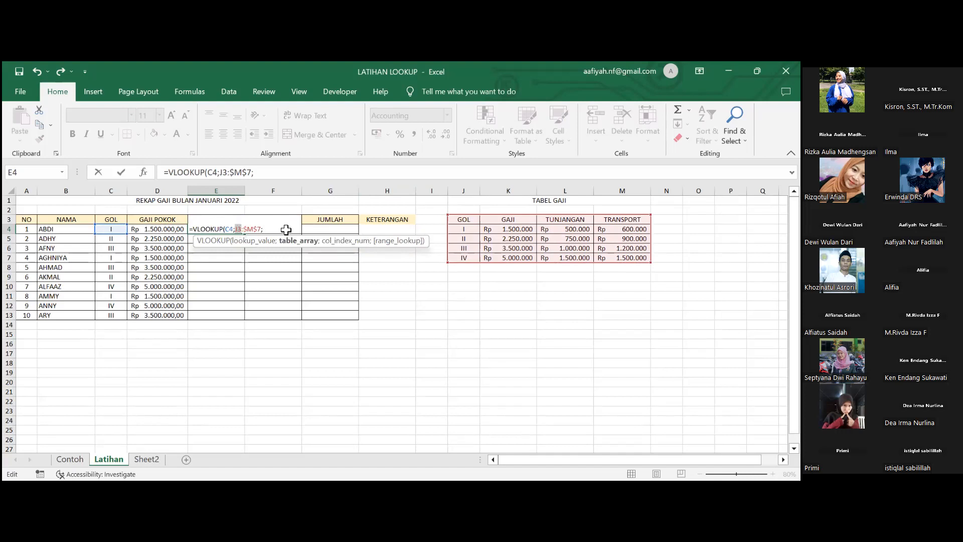
key("F4")
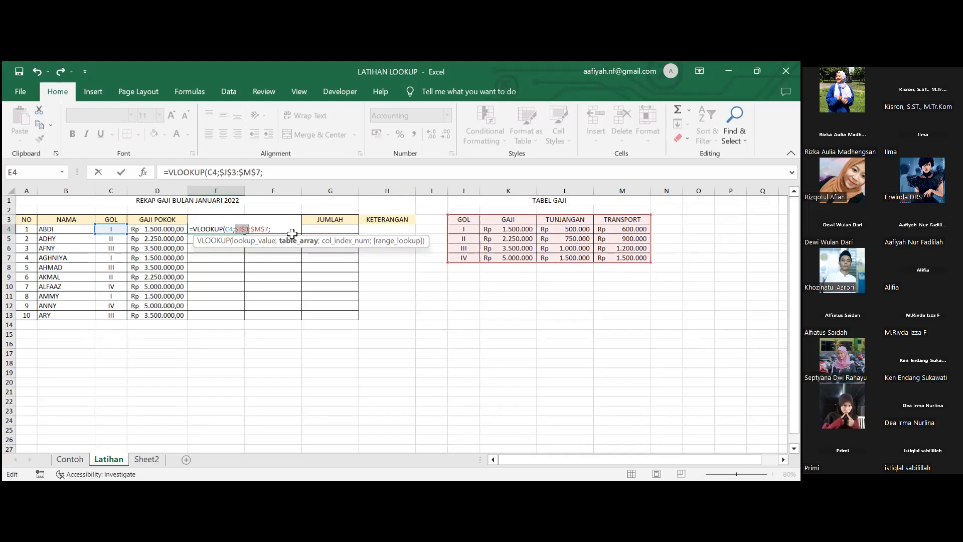
Finish the E4 VLOOKUP with column index 3 and an exact match, and copy it down to row 13.
left_click(277, 234)
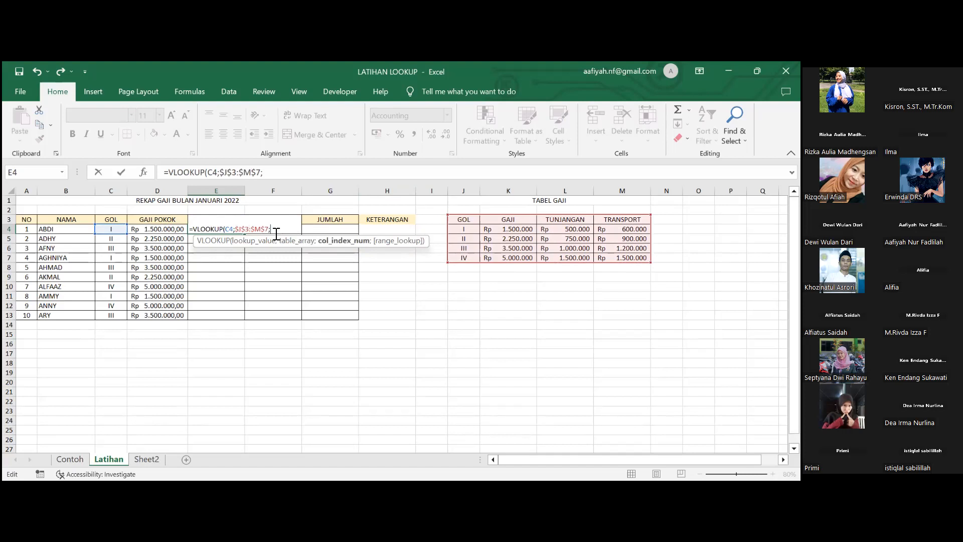
type("2")
key("BackSpace")
type("3")
type(";")
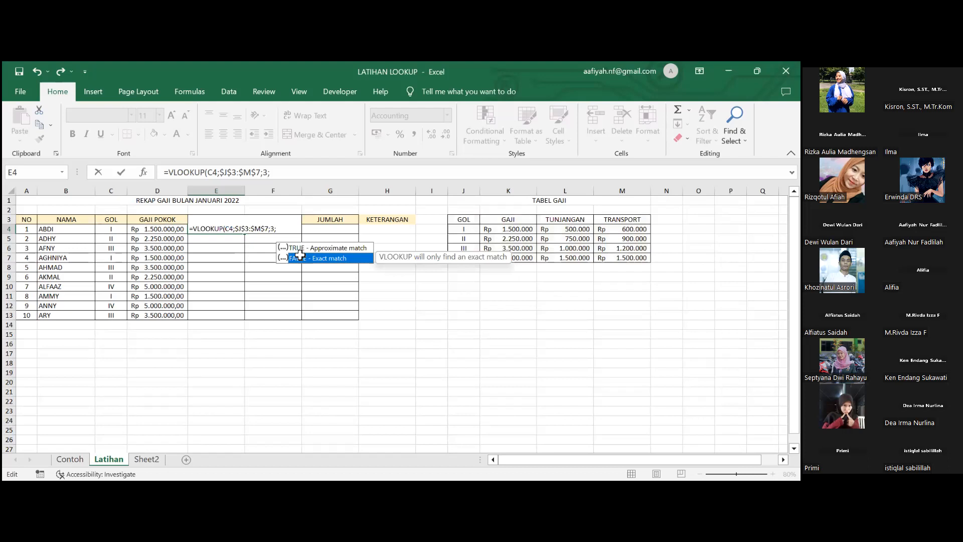
key("Return")
left_click(242, 231)
left_click_drag(245, 233, 245, 319)
Begin a VLOOKUP formula in TRANSPORT cell F4 with C4 as the lookup value.
left_click(257, 229)
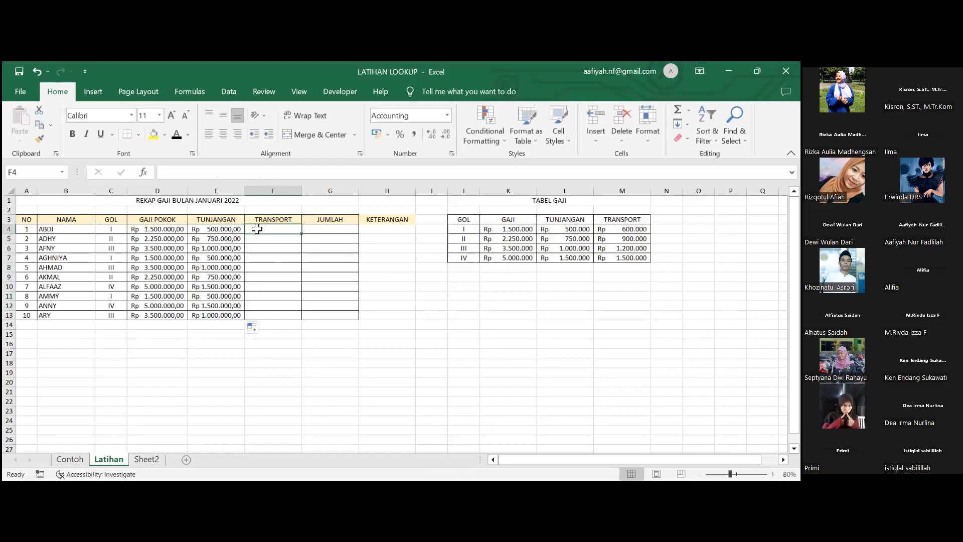
type("=")
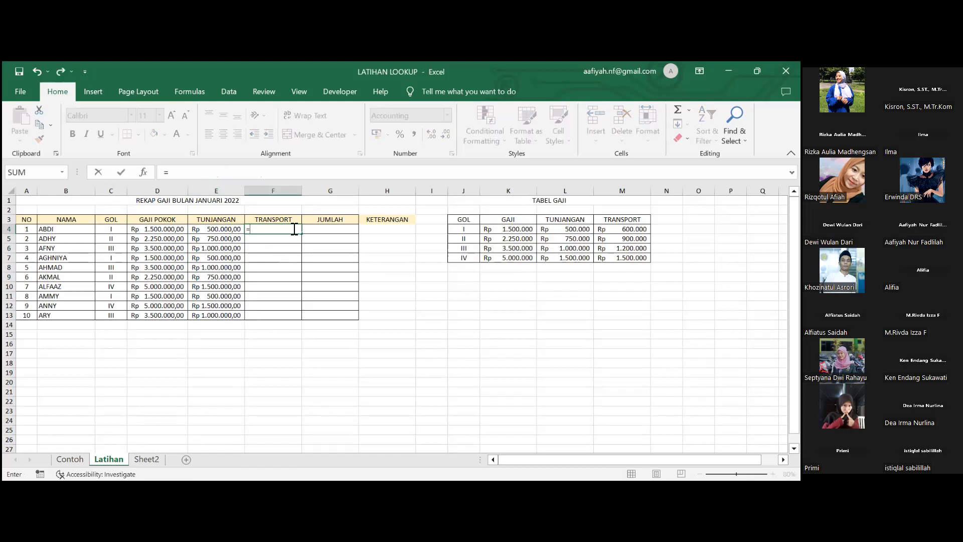
key("Return")
left_click(294, 229)
type("=VL")
key("BackSpace")
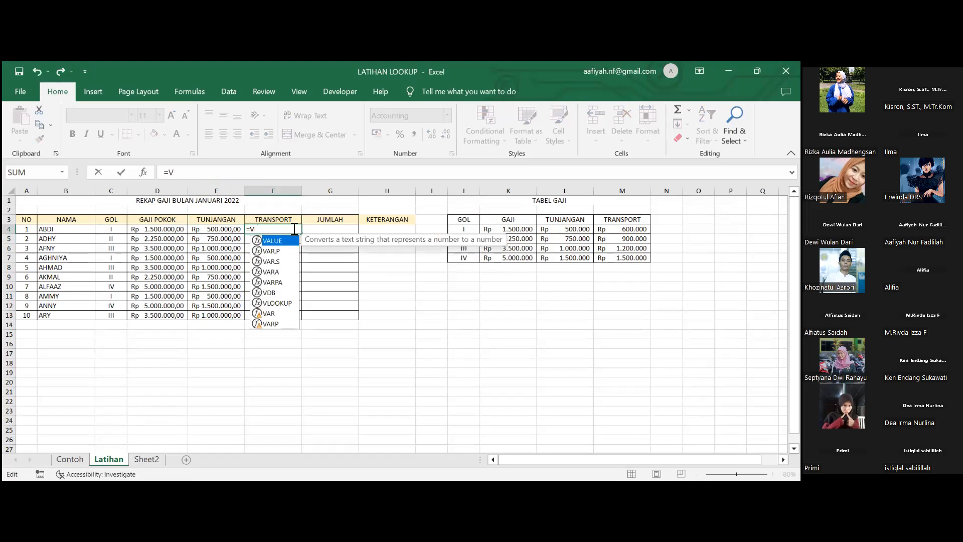
type("LO")
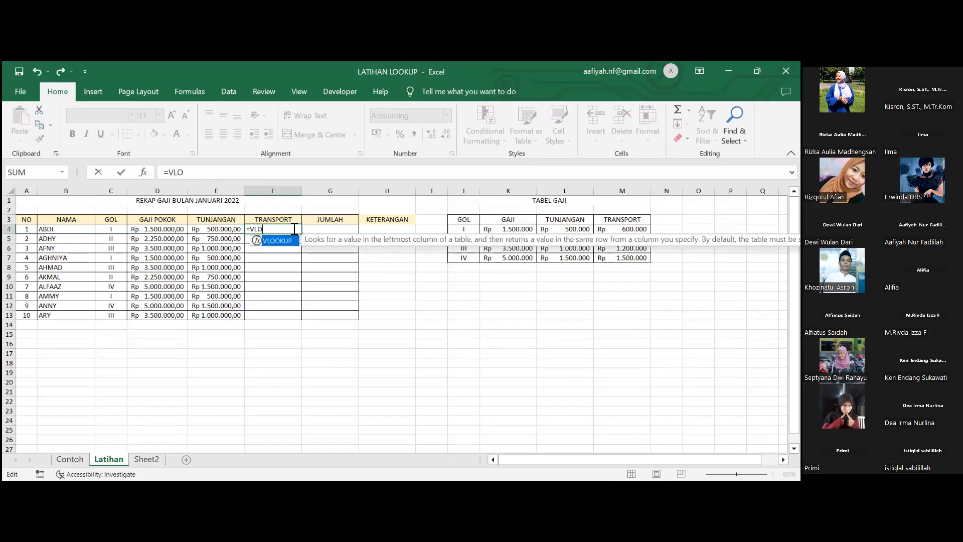
key("Tab")
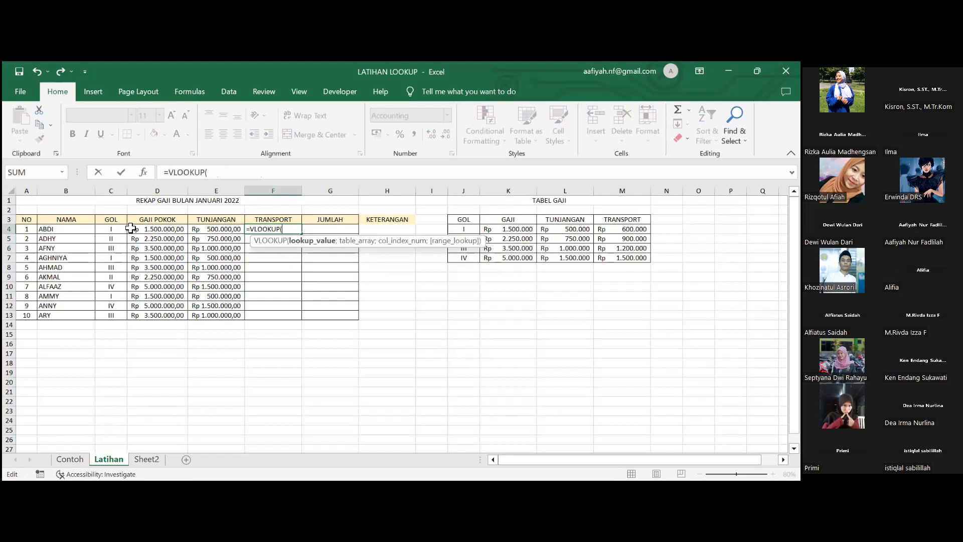
left_click(111, 230)
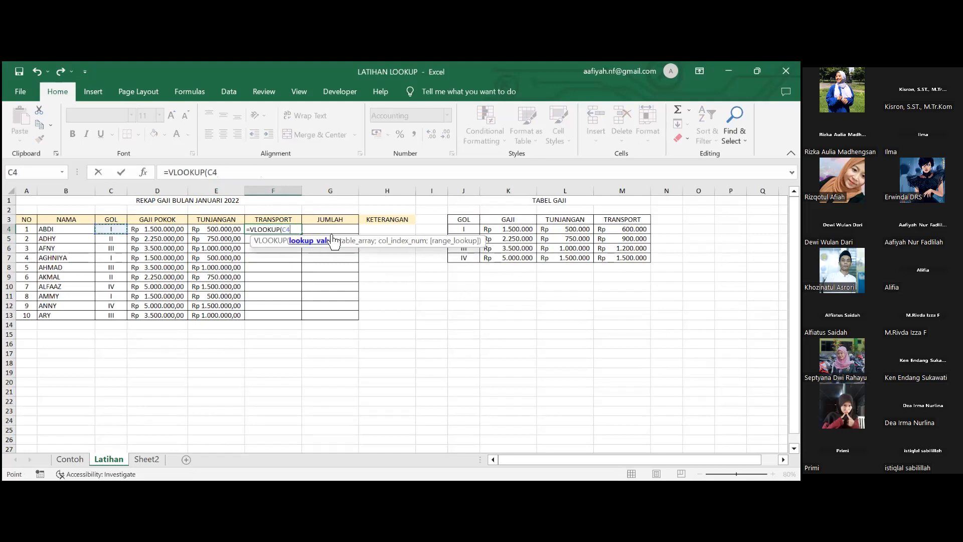
Set the F4 formula's table array to the TABEL GAJI block, locked as $J$3:$M$7.
type(";")
left_click(464, 220)
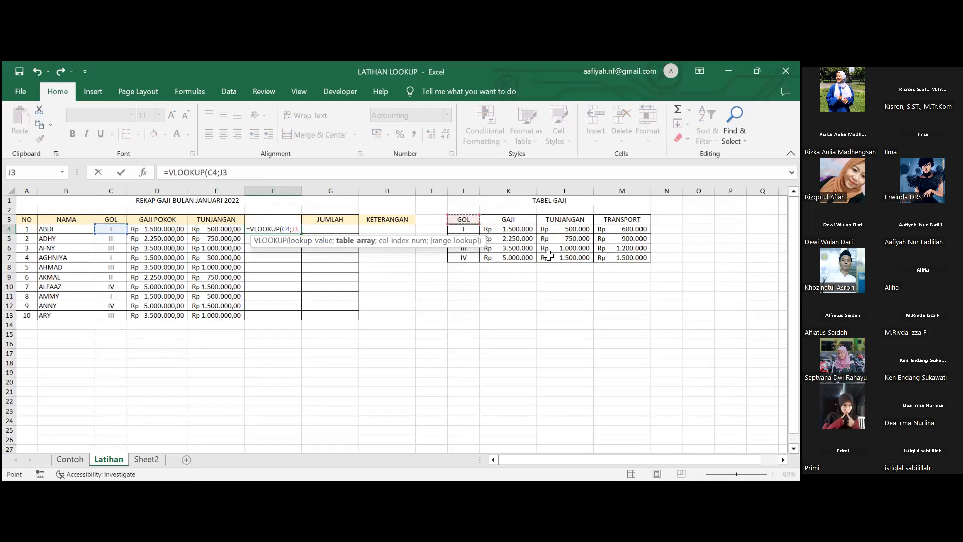
left_click(630, 261, "shift")
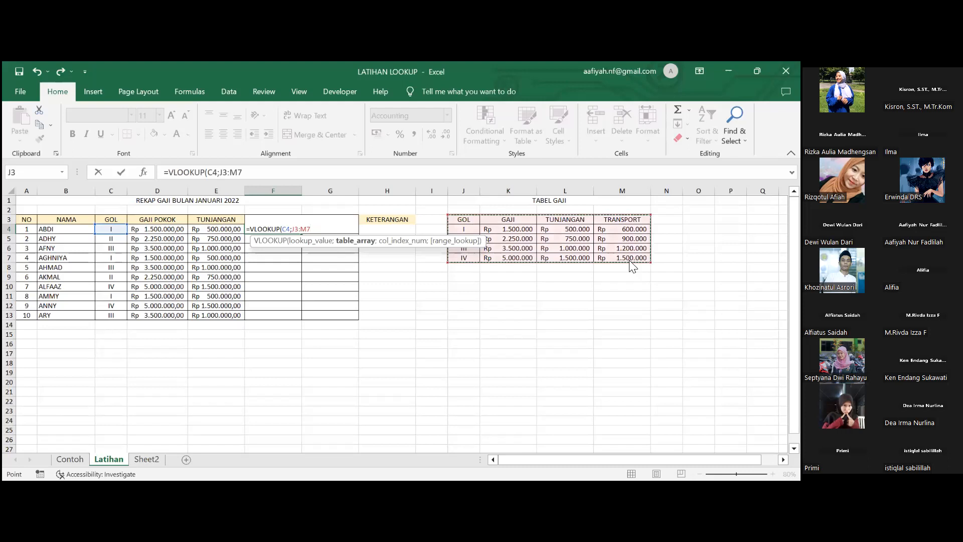
key("Return")
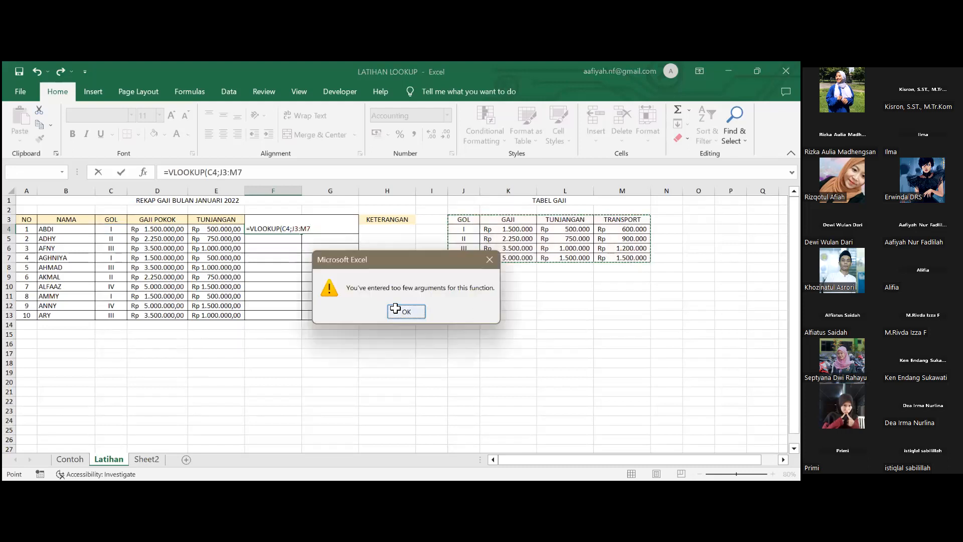
key("Return")
double_click(296, 229)
key("F4")
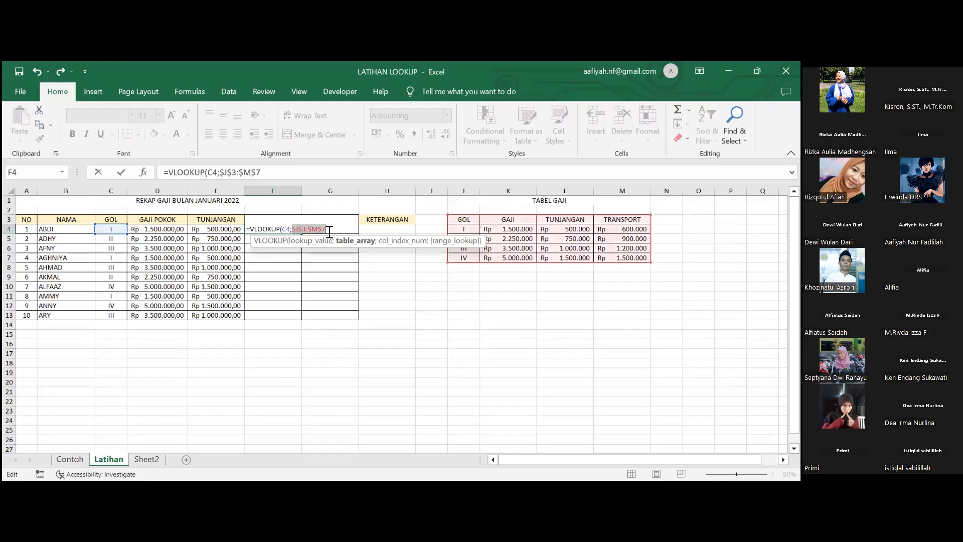
Finish the F4 VLOOKUP with column index 4 and 0 for an exact match, and copy it down to row 13.
type(";")
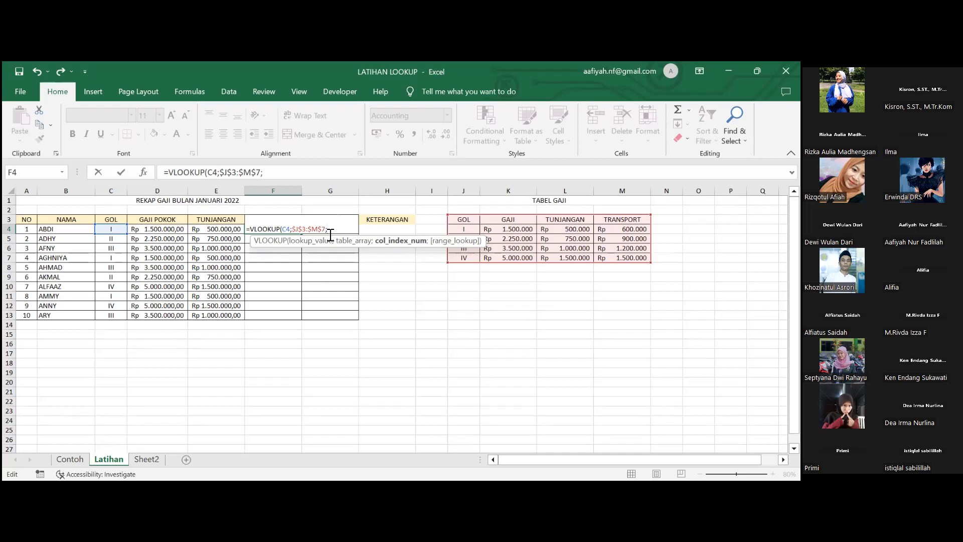
type("4;0")
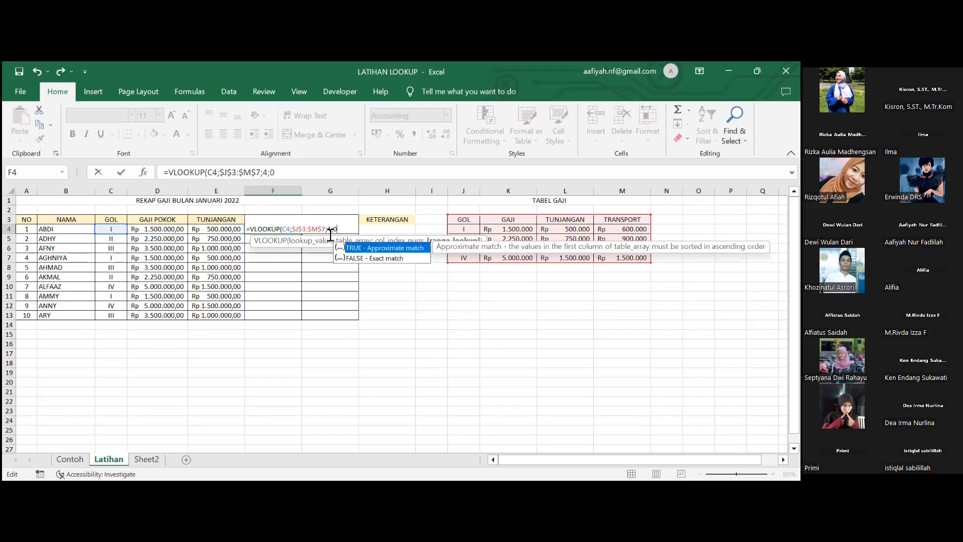
left_click(350, 257)
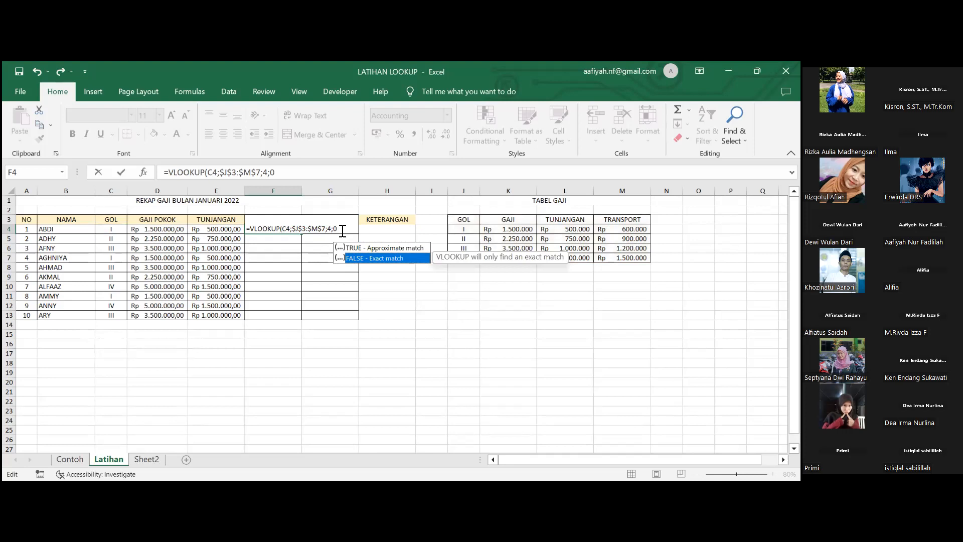
left_click(343, 231)
left_click(342, 230)
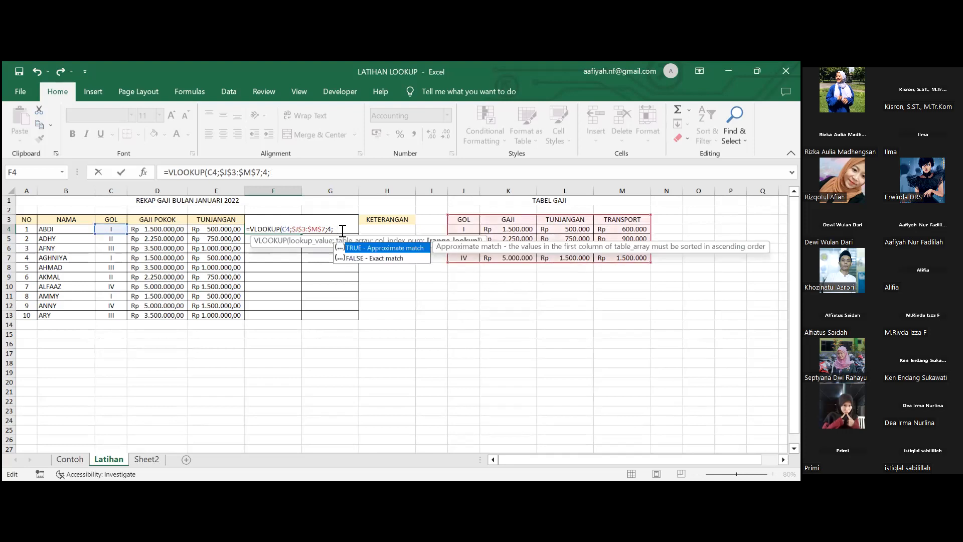
key("Return")
left_click(292, 231)
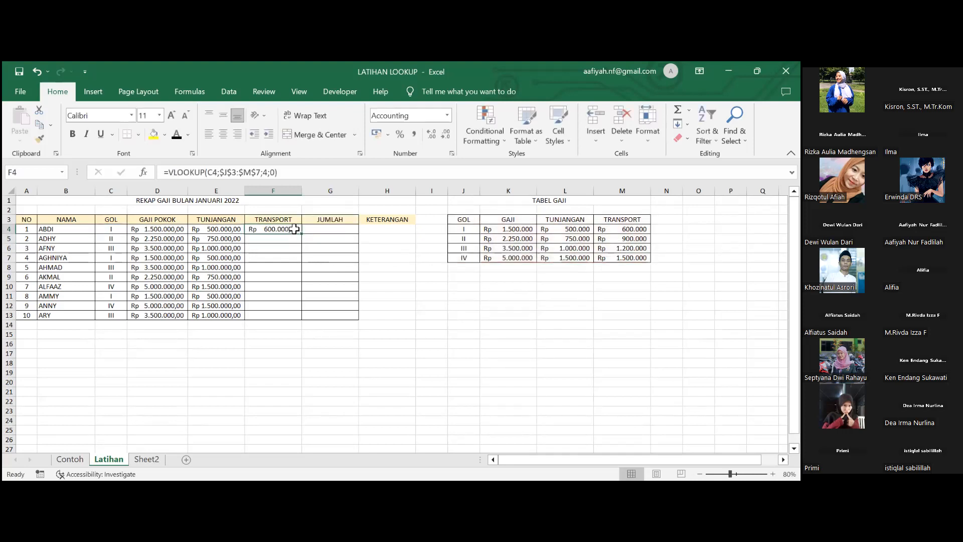
left_click_drag(302, 234, 333, 291)
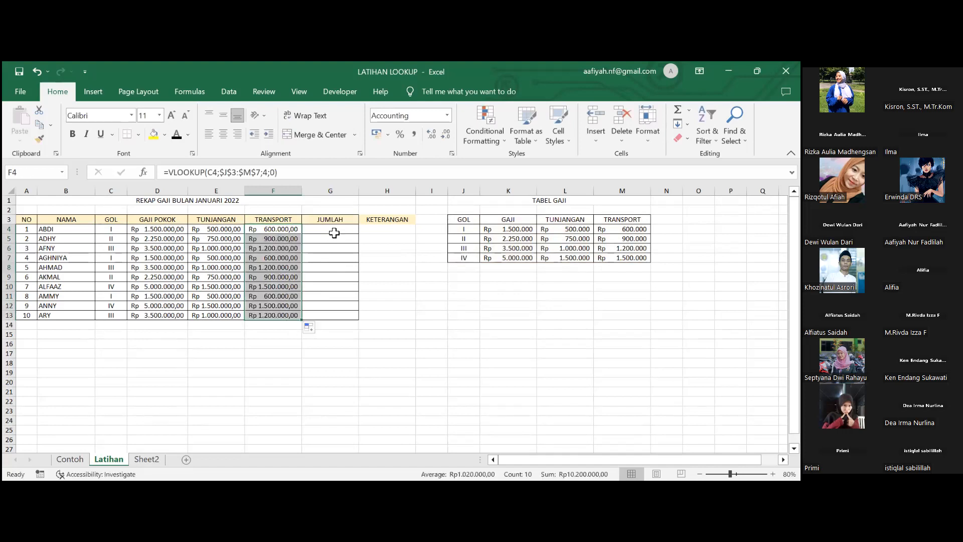
Total D4:F4 with a SUM formula in JUMLAH cell G4 and copy it down to row 13.
left_click(335, 232)
type("=")
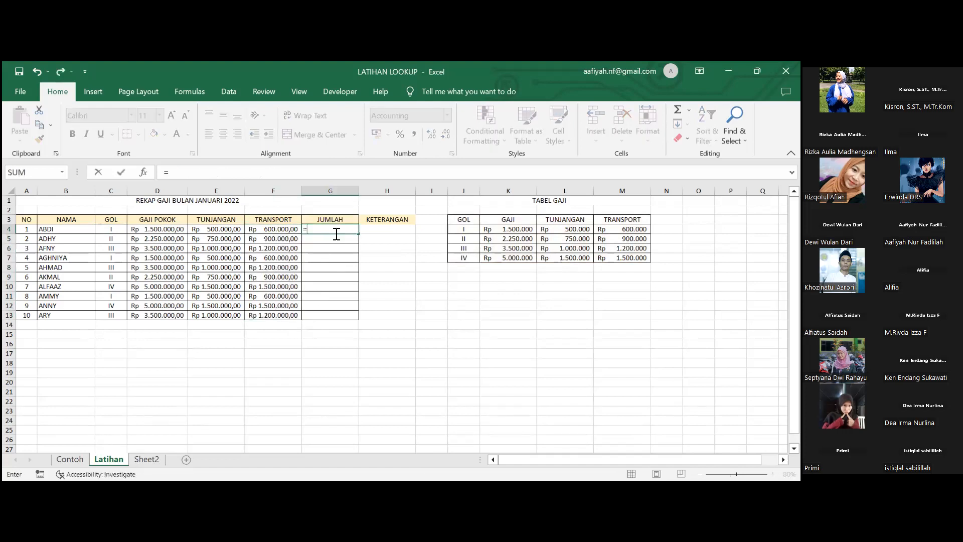
type("SUM(")
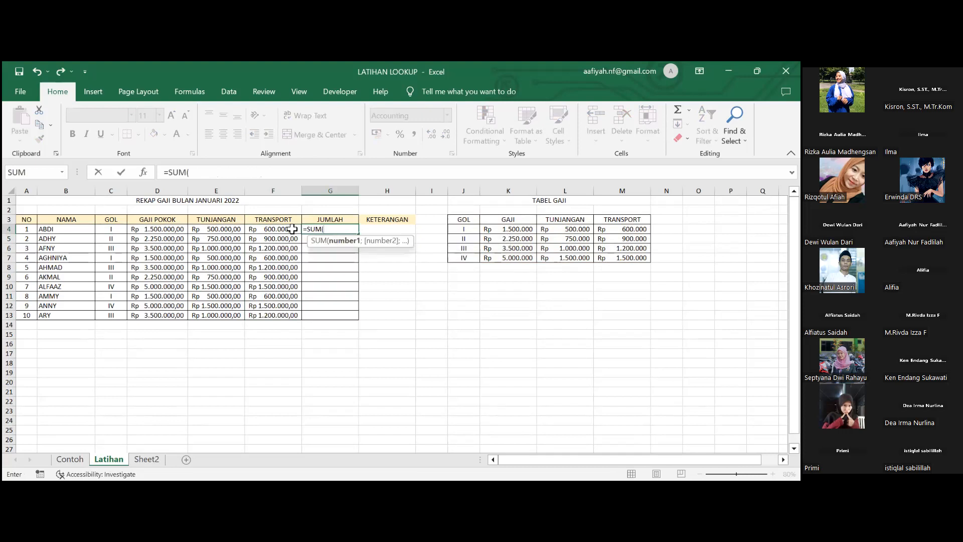
left_click(132, 230)
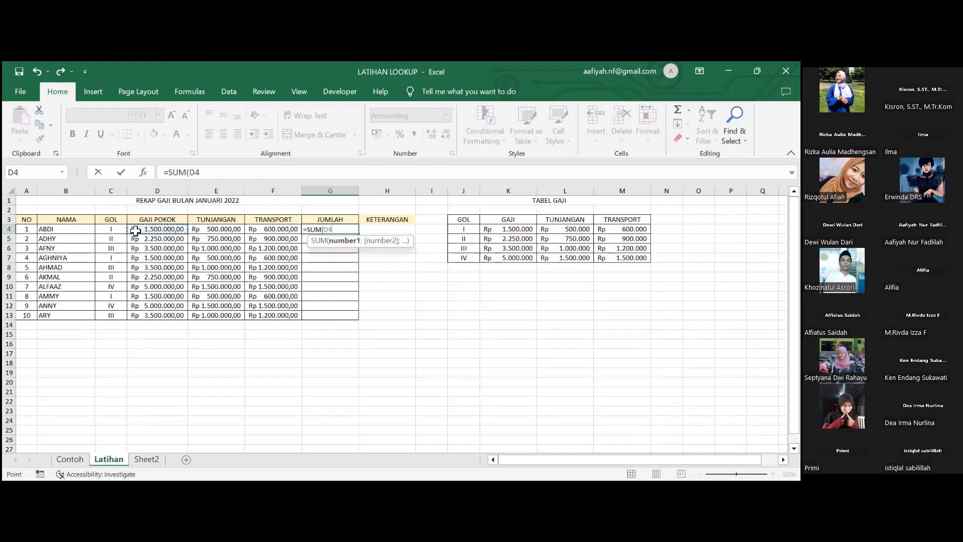
left_click(275, 231, "shift")
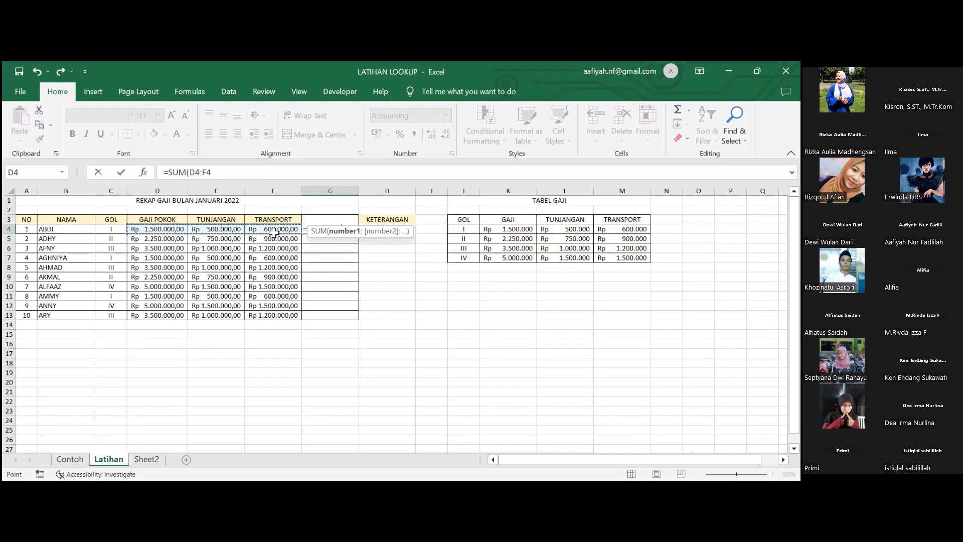
key("Return")
left_click(351, 231)
left_click_drag(358, 233, 356, 319)
left_click(414, 303)
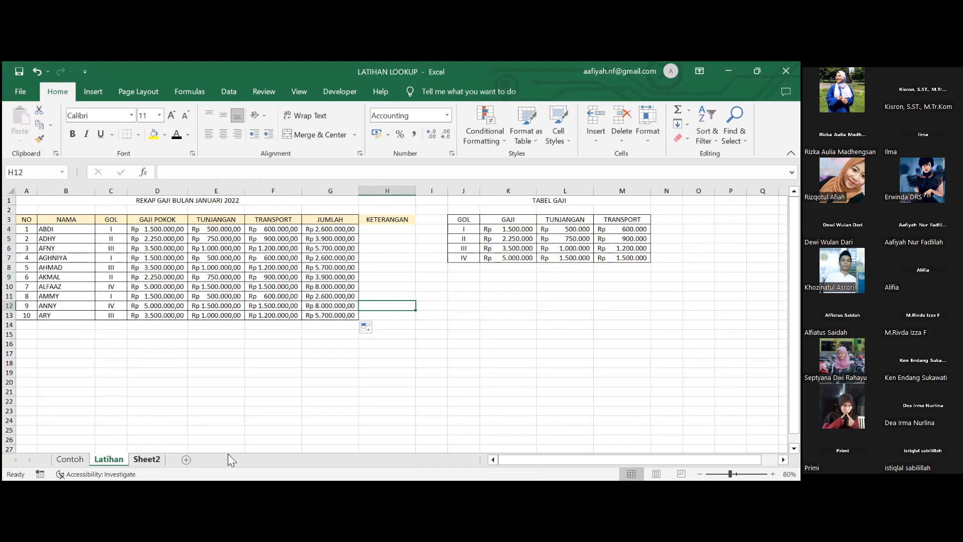